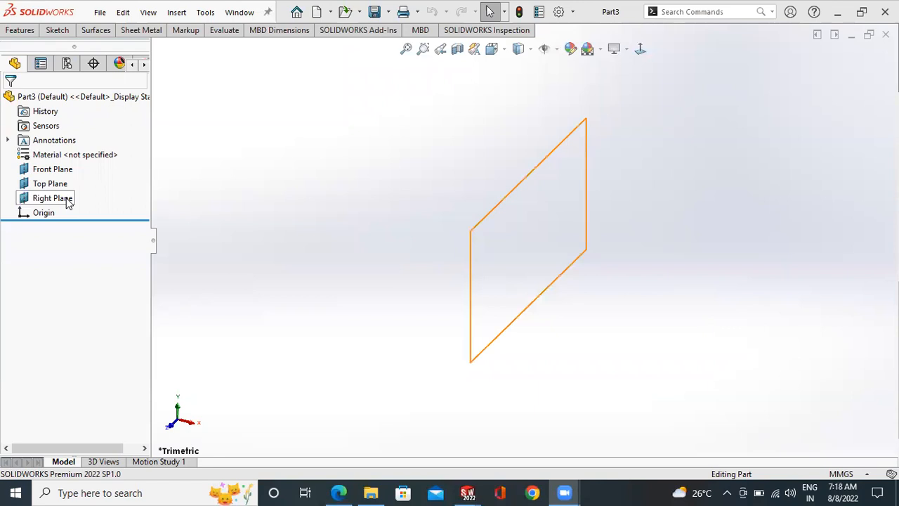
- Start a new sketch on the Front Plane
{"action": "left_click", "coordinate": [55, 31]}
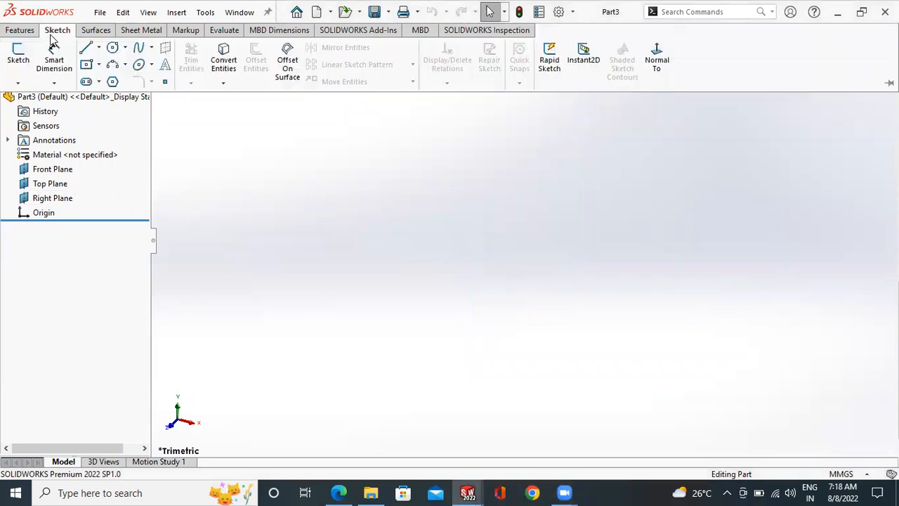
{"action": "left_click", "coordinate": [20, 62]}
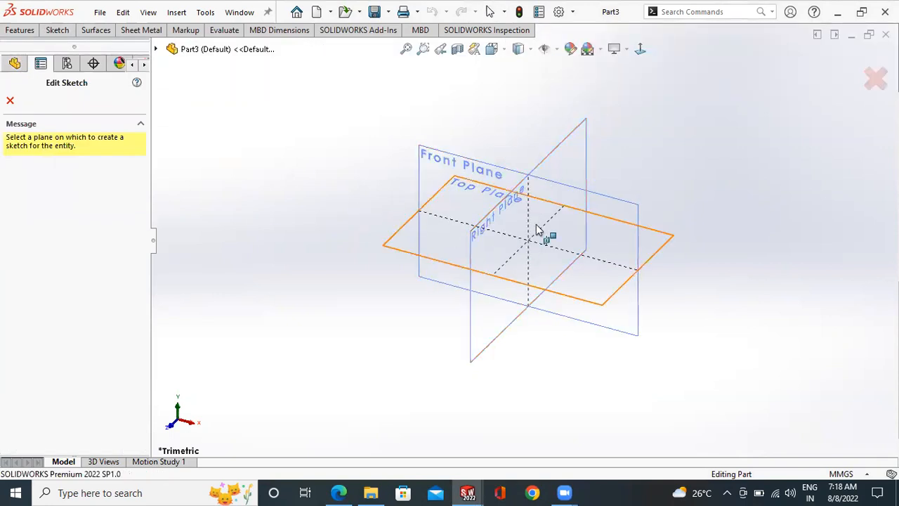
{"action": "left_click", "coordinate": [447, 156]}
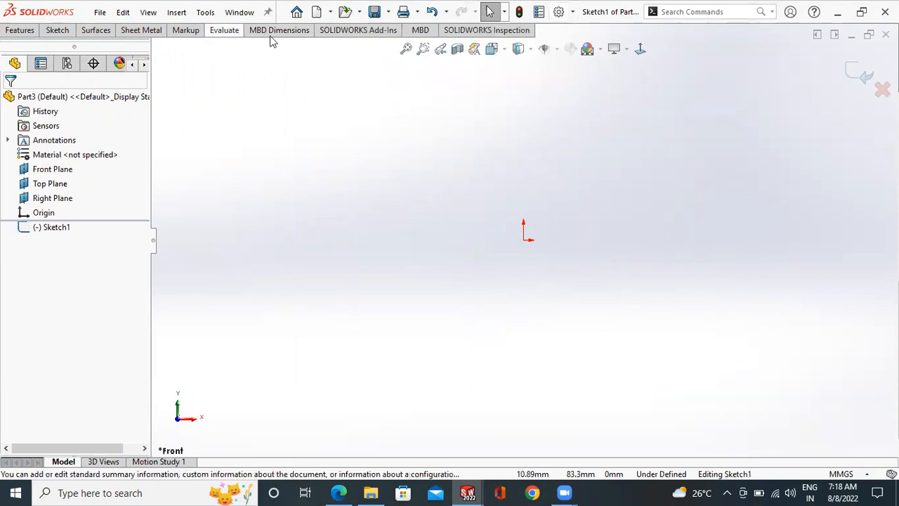
{"action": "left_click", "coordinate": [56, 30]}
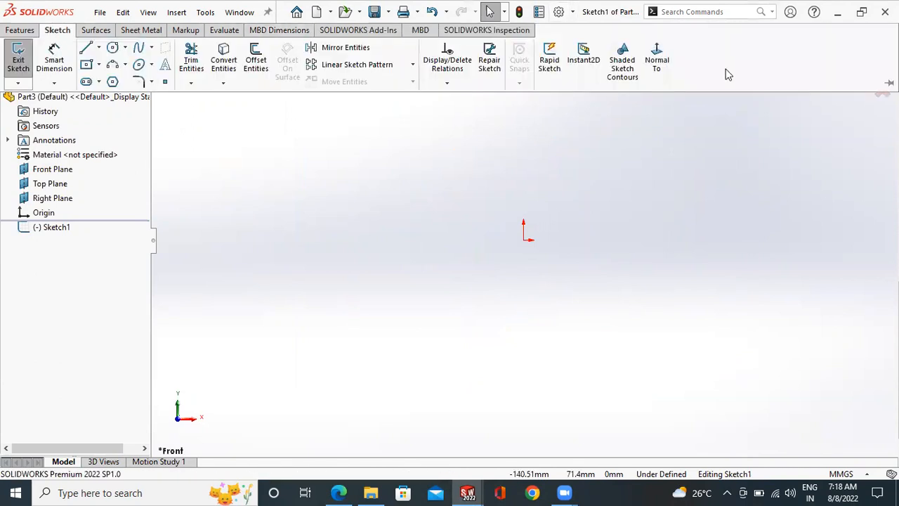
{"action": "right_click", "coordinate": [731, 68]}
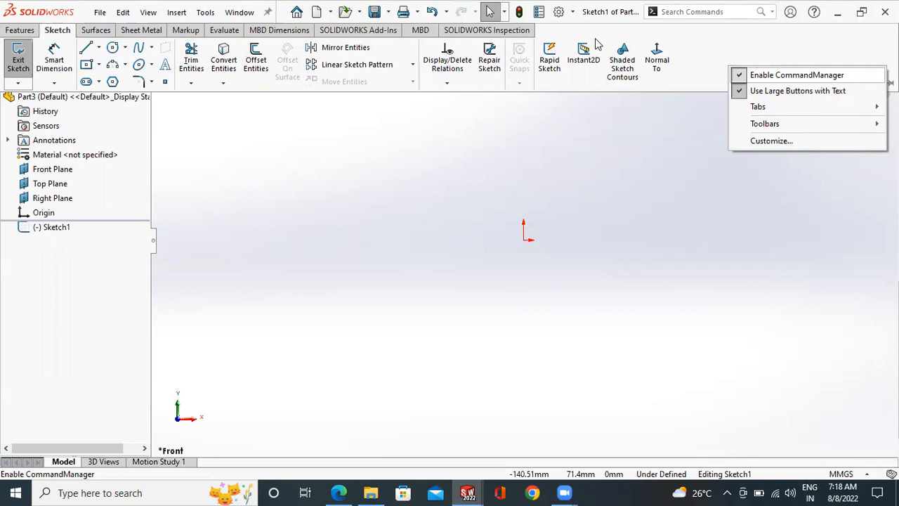
{"action": "left_click", "coordinate": [570, 33]}
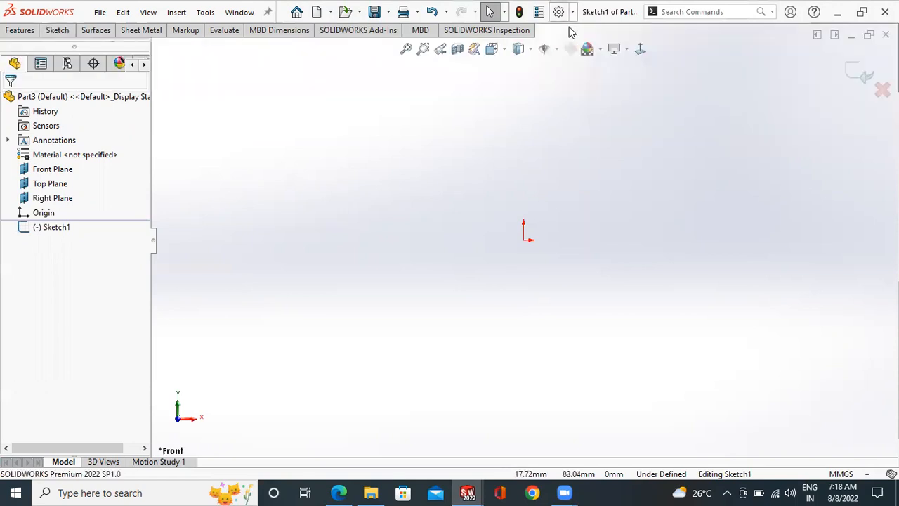
{"action": "left_click", "coordinate": [572, 12]}
{"action": "left_click", "coordinate": [590, 47]}
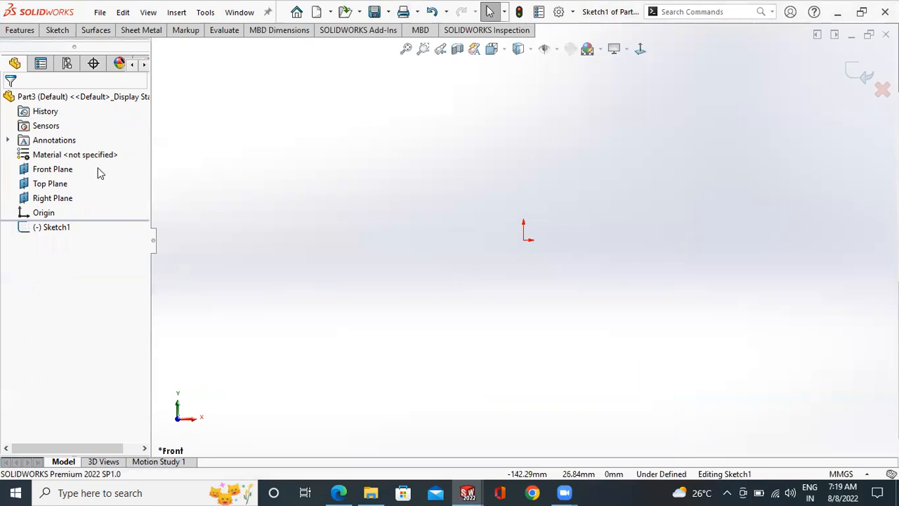
- Toggle the FeatureManager design tree off and on repeatedly, leaving it shown
{"action": "key", "text": "F9"}
{"action": "key", "text": "F9"}
{"action": "key", "text": "F9"}
{"action": "key", "text": "F9"}
{"action": "key", "text": "F9"}
{"action": "key", "text": "F9"}
{"action": "key", "text": "F9"}
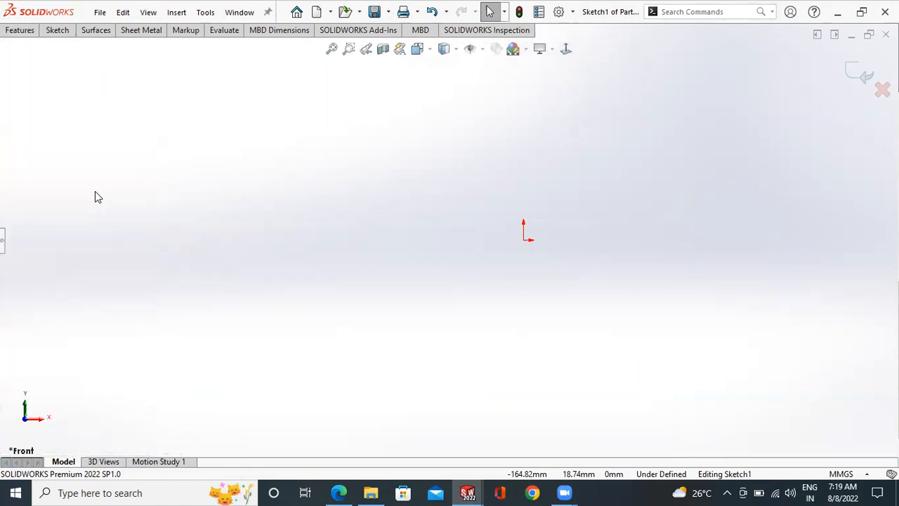
{"action": "key", "text": "F9"}
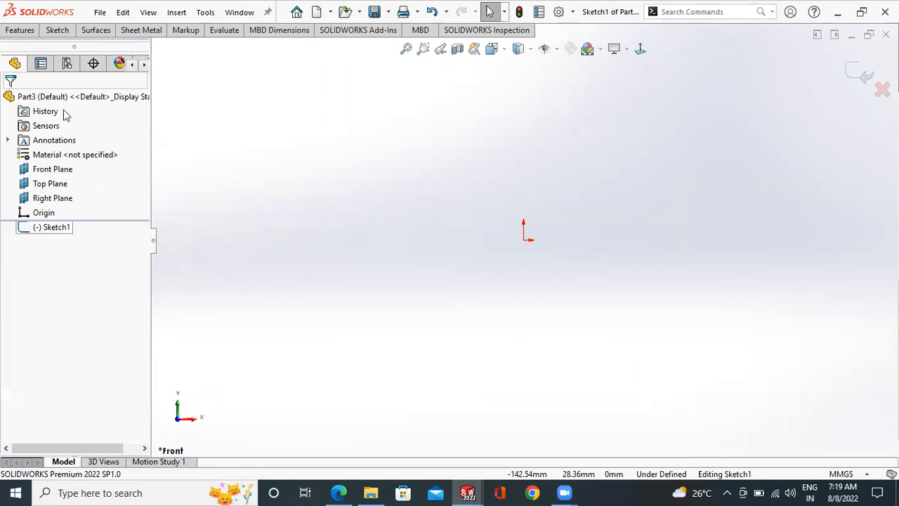
- Sketch a center rectangle centred on the origin, wider than it is tall, and leave the rectangle tool
{"action": "left_click", "coordinate": [58, 32]}
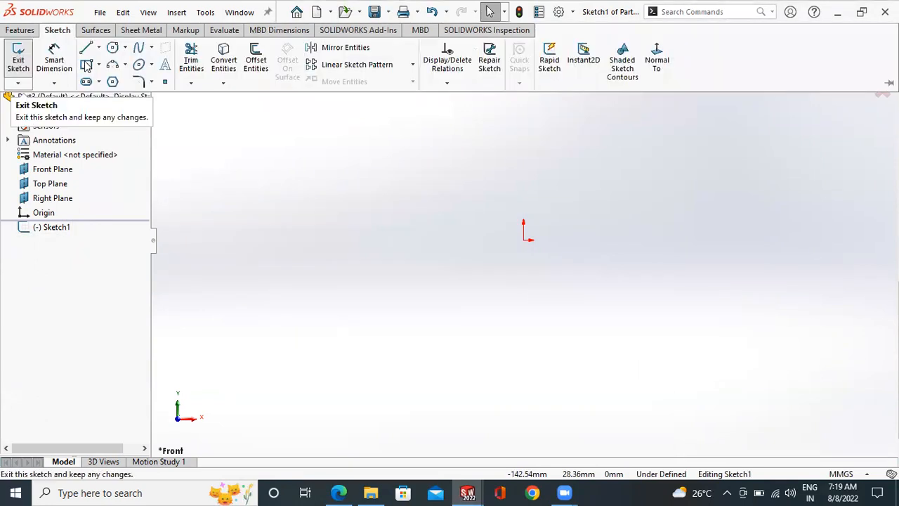
{"action": "left_click", "coordinate": [99, 64]}
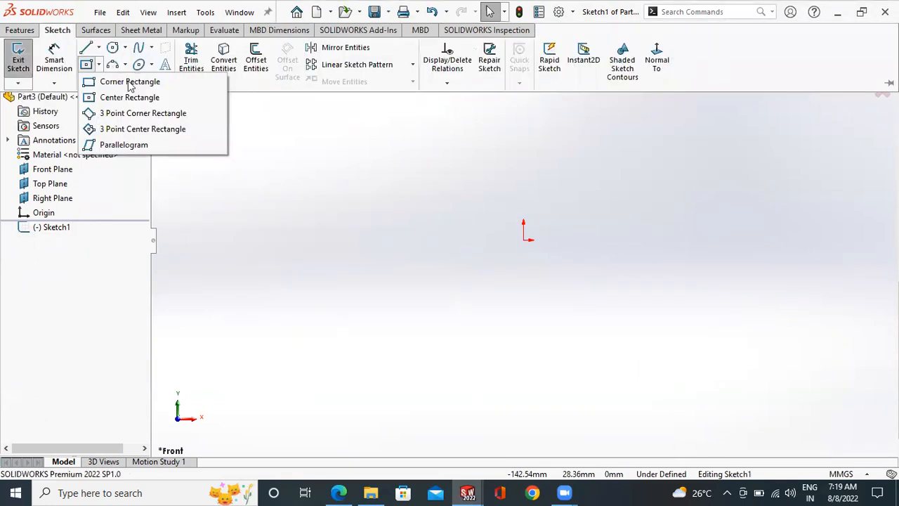
{"action": "left_click", "coordinate": [82, 62]}
{"action": "left_click", "coordinate": [86, 65]}
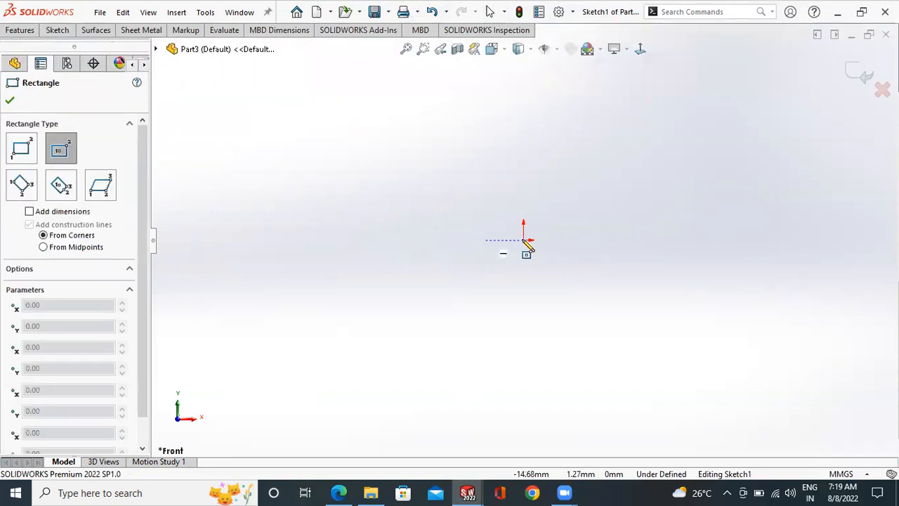
{"action": "left_click", "coordinate": [524, 240]}
{"action": "left_click", "coordinate": [636, 316]}
{"action": "right_click", "coordinate": [678, 226]}
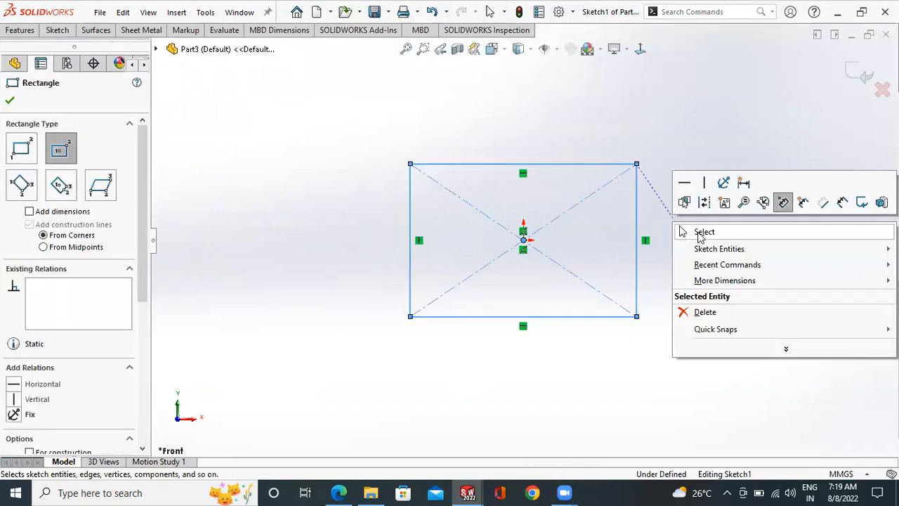
{"action": "key", "text": "Escape"}
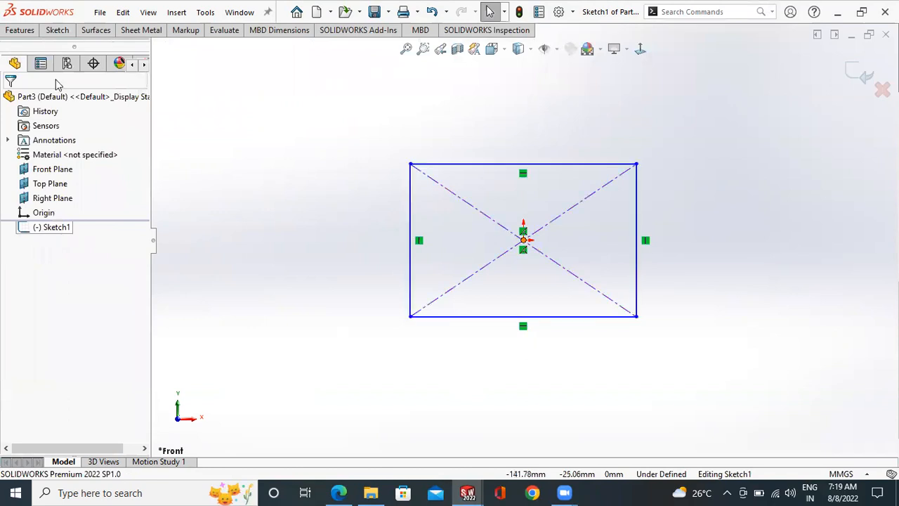
- Extrude the rectangle sketch as a 10 mm blind boss and undo the extrusion
{"action": "left_click", "coordinate": [20, 30]}
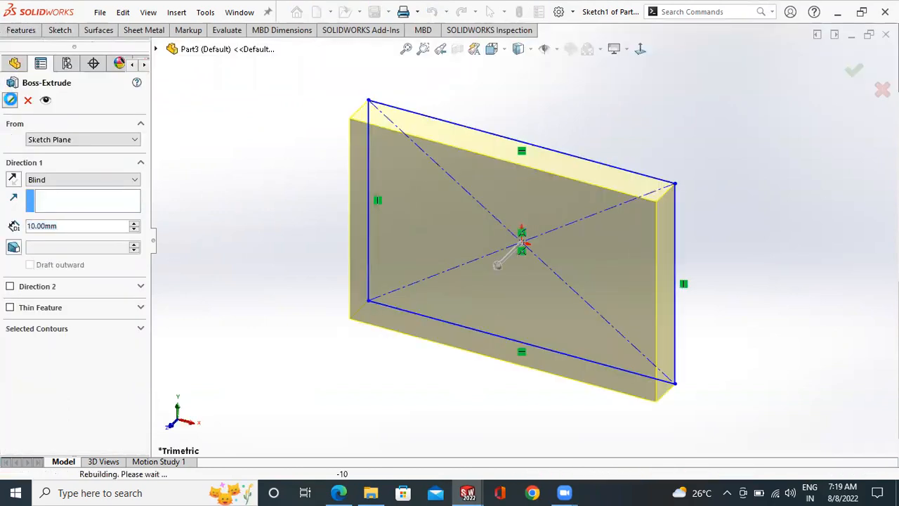
{"action": "left_click", "coordinate": [10, 99]}
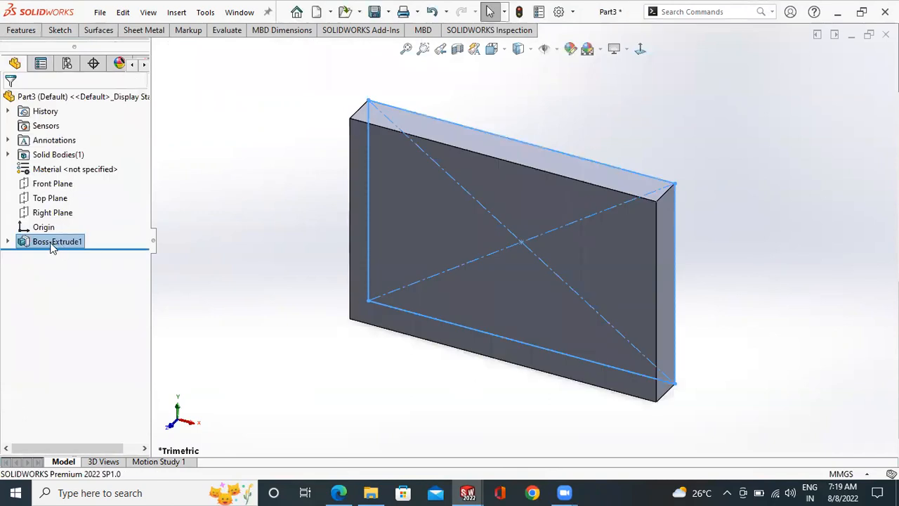
{"action": "left_click", "coordinate": [250, 229]}
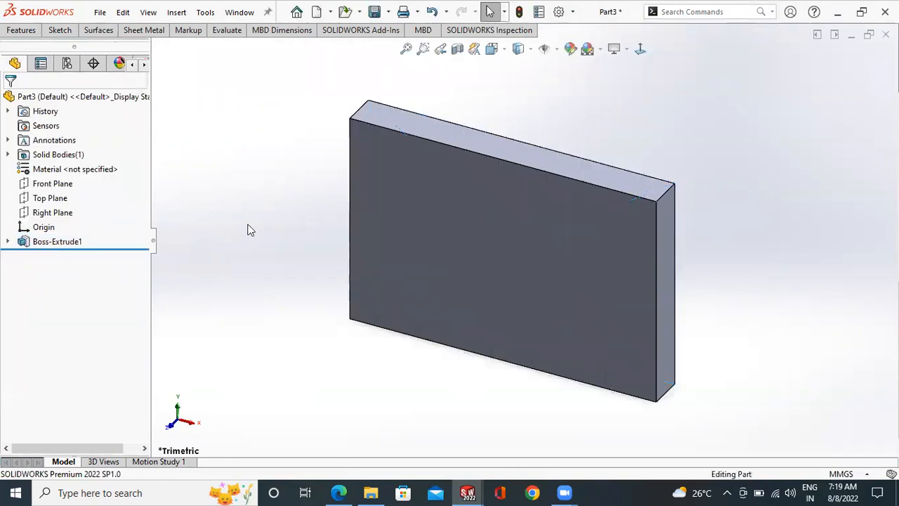
{"action": "key", "text": "ctrl+n"}
{"action": "key", "text": "ctrl+z"}
- Open the command customization for Standard Views and try adding a second Normal To command to the heads-up view toolbar
{"action": "right_click", "coordinate": [731, 46]}
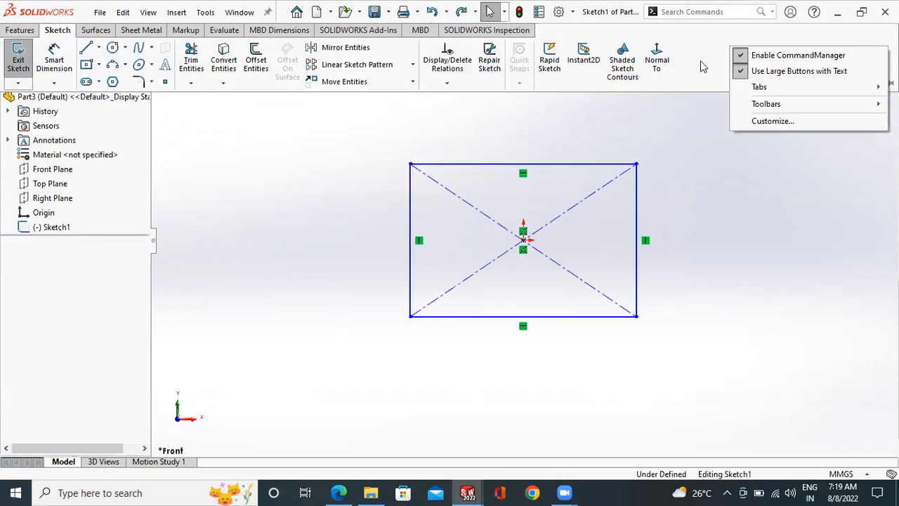
{"action": "left_click", "coordinate": [774, 122]}
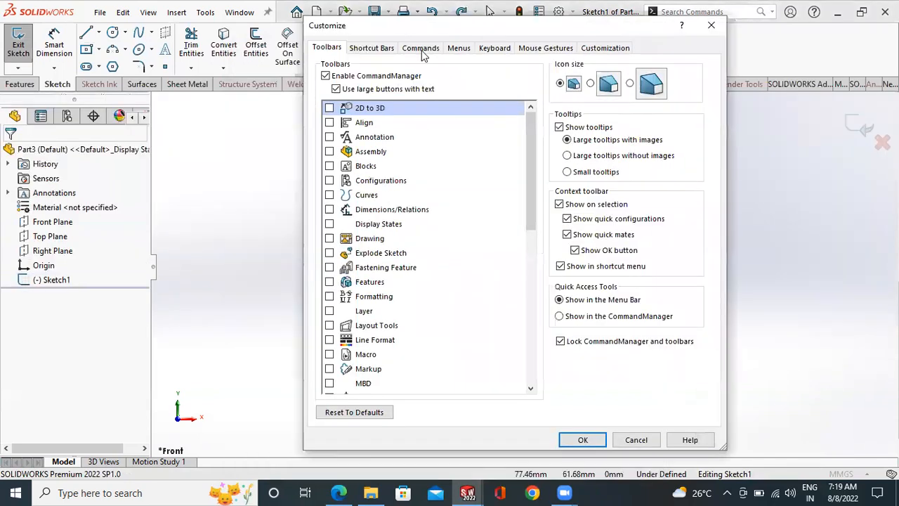
{"action": "left_click", "coordinate": [421, 50]}
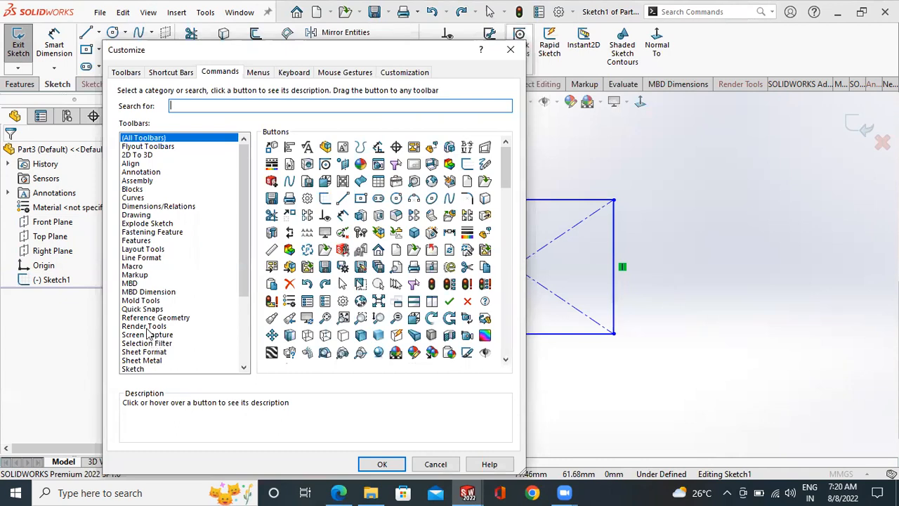
{"action": "scroll", "coordinate": [244, 288], "scroll_direction": "down", "scroll_amount": 3}
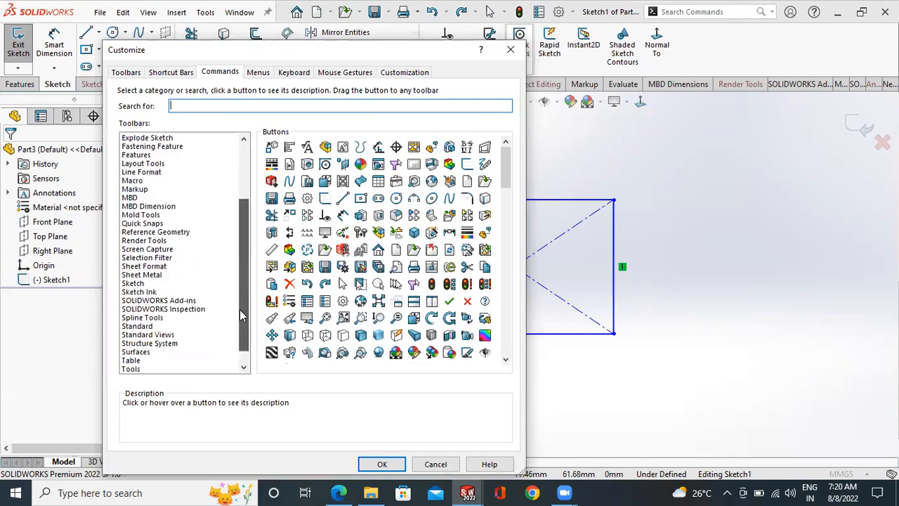
{"action": "left_click", "coordinate": [150, 335]}
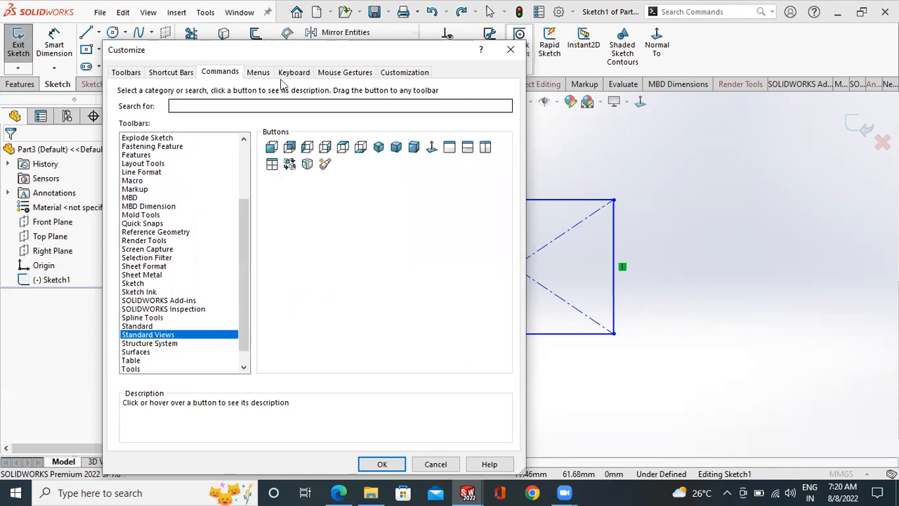
{"action": "left_click_drag", "start_coordinate": [431, 148], "coordinate": [649, 104]}
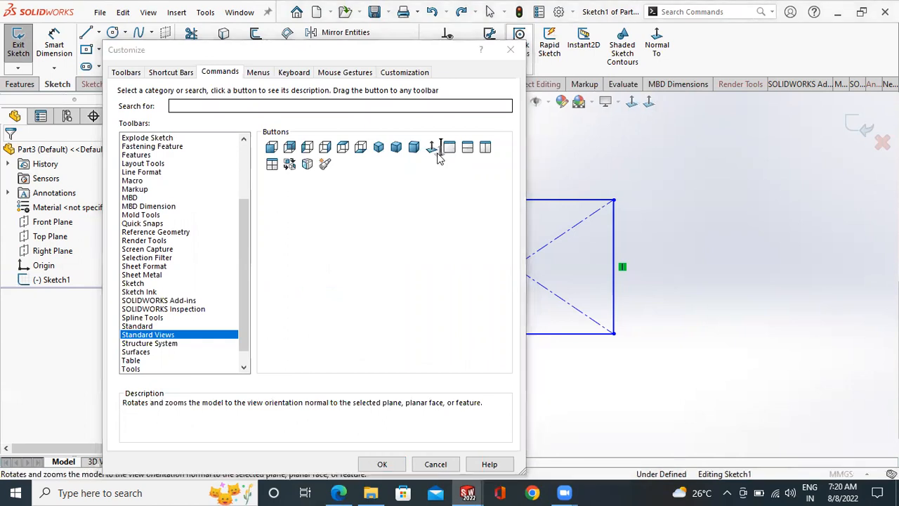
{"action": "left_click_drag", "start_coordinate": [439, 153], "coordinate": [436, 151]}
- Try adding the Lofted Boss/Base command from the Features category beside Normal To in the Sketch commands, and close the customization
{"action": "left_click", "coordinate": [134, 283]}
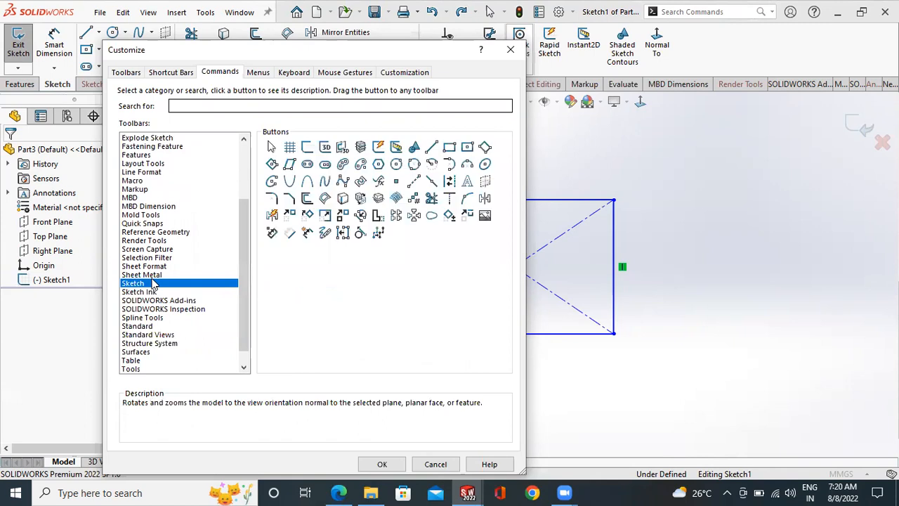
{"action": "left_click", "coordinate": [148, 155]}
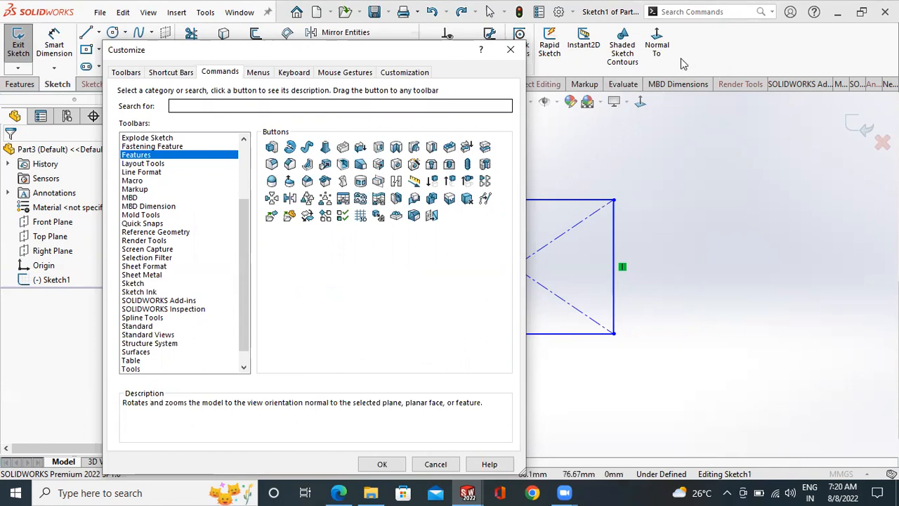
{"action": "left_click_drag", "start_coordinate": [325, 146], "coordinate": [691, 48]}
{"action": "left_click_drag", "start_coordinate": [372, 149], "coordinate": [522, 190]}
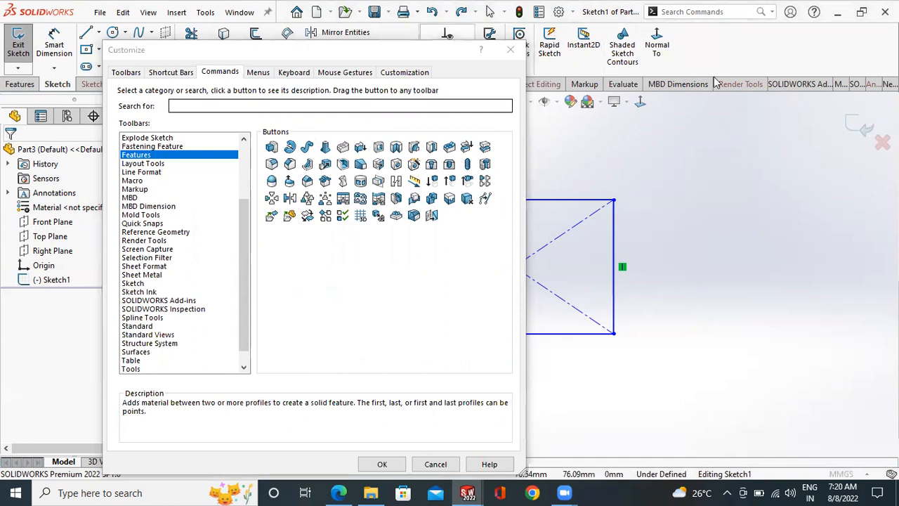
{"action": "left_click", "coordinate": [511, 53]}
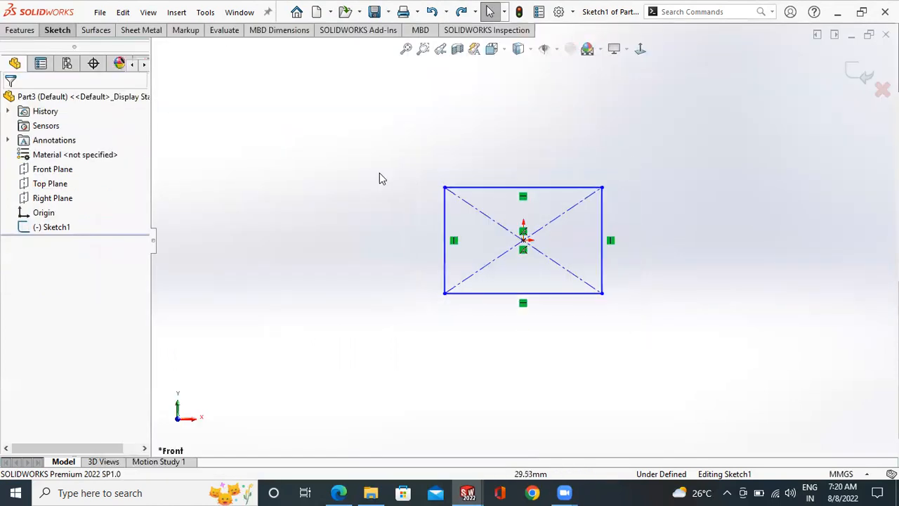
- Examine the rectangle sketch at closer and wider zoom levels
{"action": "left_click", "coordinate": [56, 32]}
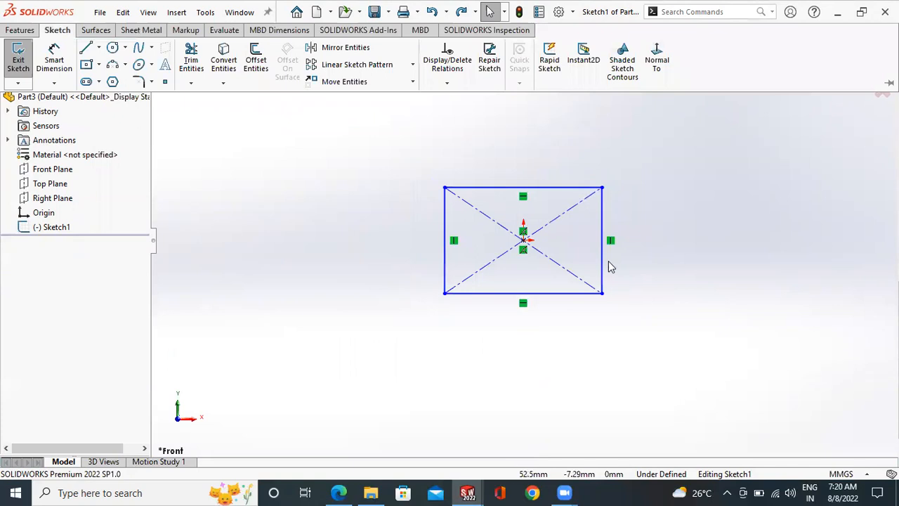
{"action": "scroll", "coordinate": [604, 257], "scroll_direction": "up", "scroll_amount": 2}
{"action": "scroll", "coordinate": [554, 253], "scroll_direction": "down", "scroll_amount": 4}
{"action": "scroll", "coordinate": [535, 243], "scroll_direction": "up", "scroll_amount": 2}
{"action": "scroll", "coordinate": [429, 195], "scroll_direction": "down", "scroll_amount": 1}
{"action": "scroll", "coordinate": [480, 236], "scroll_direction": "up", "scroll_amount": 2}
{"action": "scroll", "coordinate": [477, 259], "scroll_direction": "down", "scroll_amount": 4}
{"action": "scroll", "coordinate": [491, 263], "scroll_direction": "up", "scroll_amount": 2}
{"action": "scroll", "coordinate": [527, 275], "scroll_direction": "up", "scroll_amount": 2}
{"action": "scroll", "coordinate": [580, 260], "scroll_direction": "down", "scroll_amount": 2}
- Orbit the rectangle sketch to view it from several angles and restore the view normal to the sketch plane
{"action": "mouse_move", "coordinate": [523, 296]}
{"action": "middle_mouse_down"}
{"action": "mouse_move", "coordinate": [504, 171]}
{"action": "mouse_move", "coordinate": [625, 373]}
{"action": "middle_mouse_up"}
{"action": "middle_click_drag", "start_coordinate": [688, 384], "coordinate": [658, 208]}
{"action": "middle_click_drag", "start_coordinate": [545, 237], "coordinate": [636, 353]}
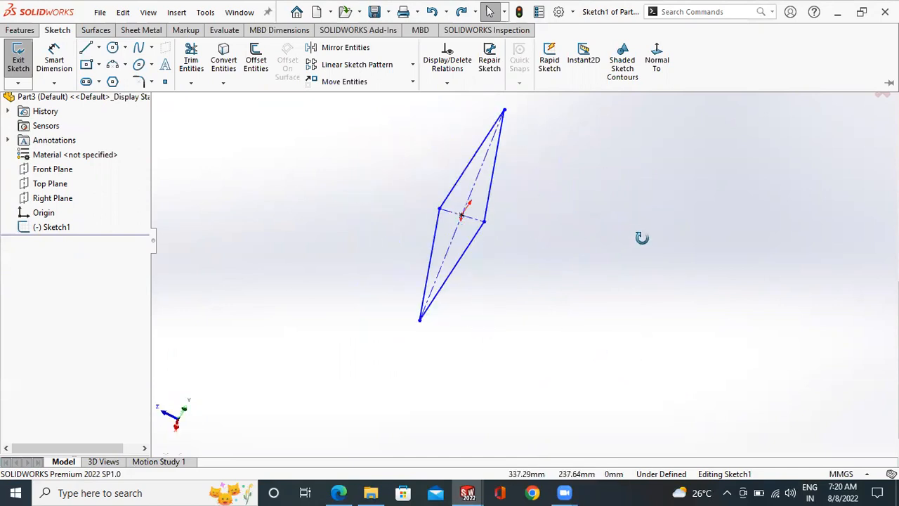
{"action": "middle_click_drag", "start_coordinate": [641, 237], "coordinate": [688, 261]}
{"action": "middle_click_drag", "start_coordinate": [688, 343], "coordinate": [636, 361]}
{"action": "middle_click_drag", "start_coordinate": [628, 311], "coordinate": [637, 291]}
{"action": "mouse_move", "coordinate": [584, 266]}
{"action": "middle_mouse_down"}
{"action": "mouse_move", "coordinate": [684, 287]}
{"action": "mouse_move", "coordinate": [604, 206]}
{"action": "mouse_move", "coordinate": [538, 176]}
{"action": "mouse_move", "coordinate": [572, 173]}
{"action": "mouse_move", "coordinate": [628, 197]}
{"action": "mouse_move", "coordinate": [644, 265]}
{"action": "mouse_move", "coordinate": [630, 261]}
{"action": "middle_mouse_up"}
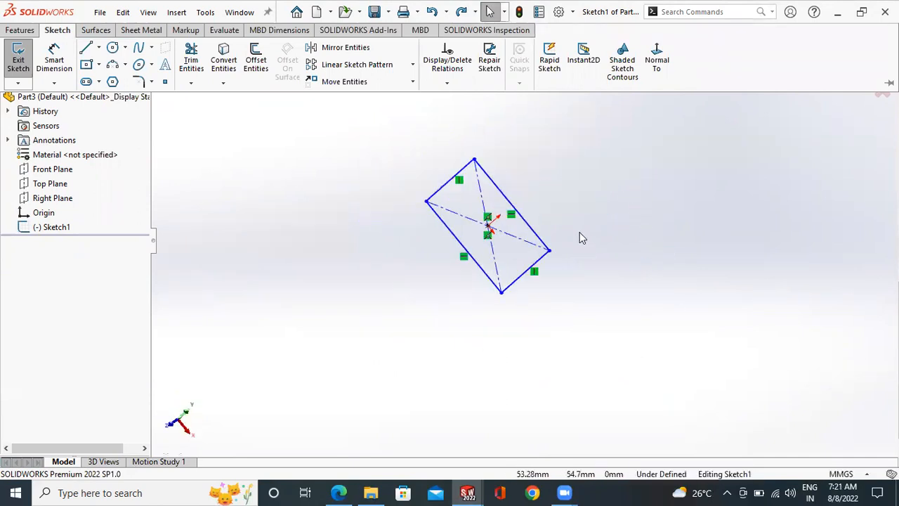
{"action": "mouse_move", "coordinate": [541, 251]}
{"action": "middle_mouse_down"}
{"action": "mouse_move", "coordinate": [517, 261]}
{"action": "mouse_move", "coordinate": [500, 302]}
{"action": "middle_mouse_up"}
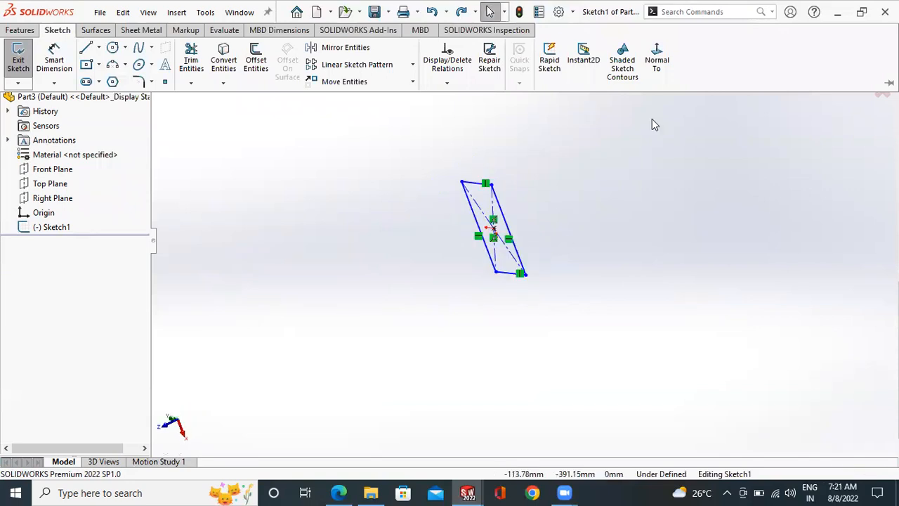
{"action": "left_click", "coordinate": [656, 62]}
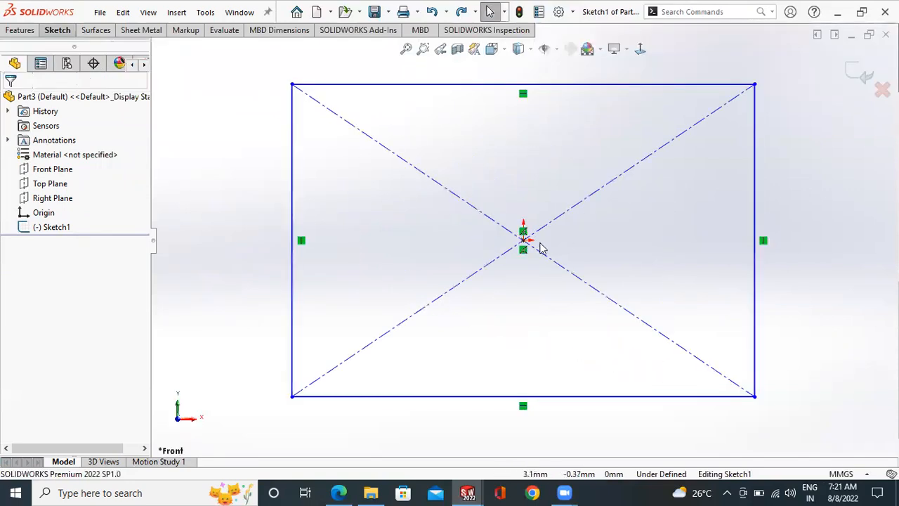
- Review the display style options available for the active view
{"action": "scroll", "coordinate": [523, 246], "scroll_direction": "up", "scroll_amount": 1}
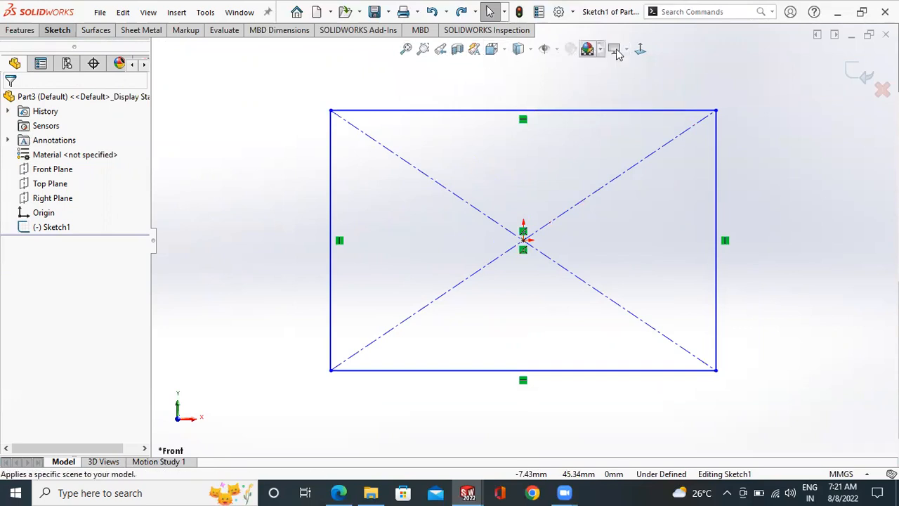
{"action": "left_click", "coordinate": [529, 50]}
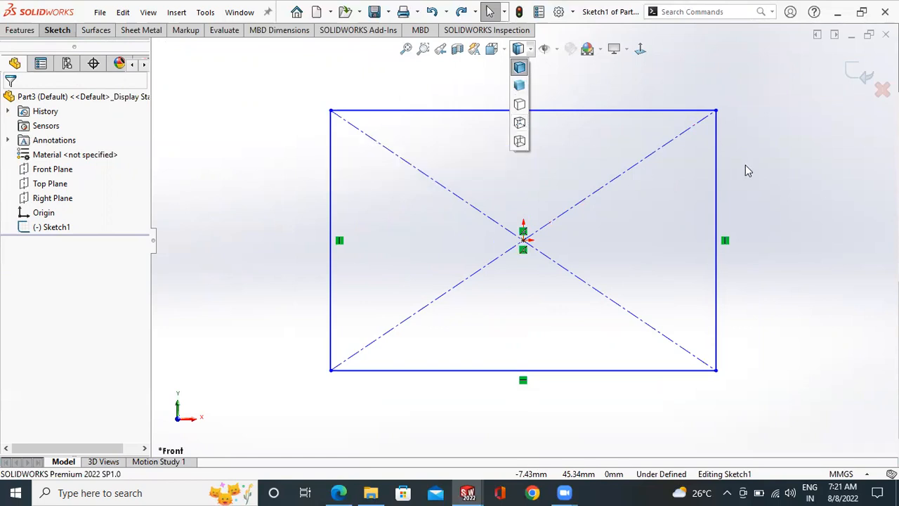
{"action": "scroll", "coordinate": [575, 208], "scroll_direction": "up", "scroll_amount": 1}
{"action": "scroll", "coordinate": [575, 208], "scroll_direction": "up", "scroll_amount": 1}
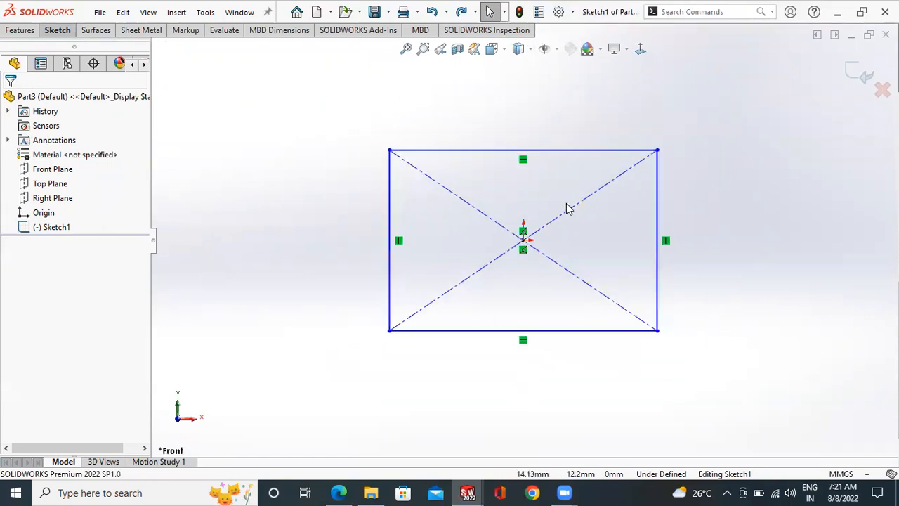
- Delete the entire center rectangle, including its diagonals, from the open sketch
{"action": "scroll", "coordinate": [587, 191], "scroll_direction": "up", "scroll_amount": 1}
{"action": "left_click_drag", "start_coordinate": [692, 130], "coordinate": [372, 366]}
{"action": "key", "text": "Delete"}
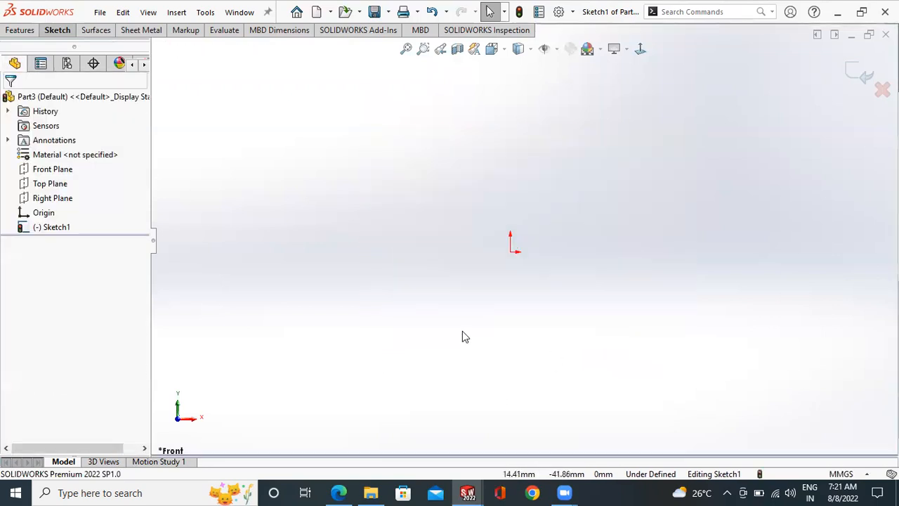
- Review the unit systems available for the document and close the list
{"action": "left_click", "coordinate": [858, 479]}
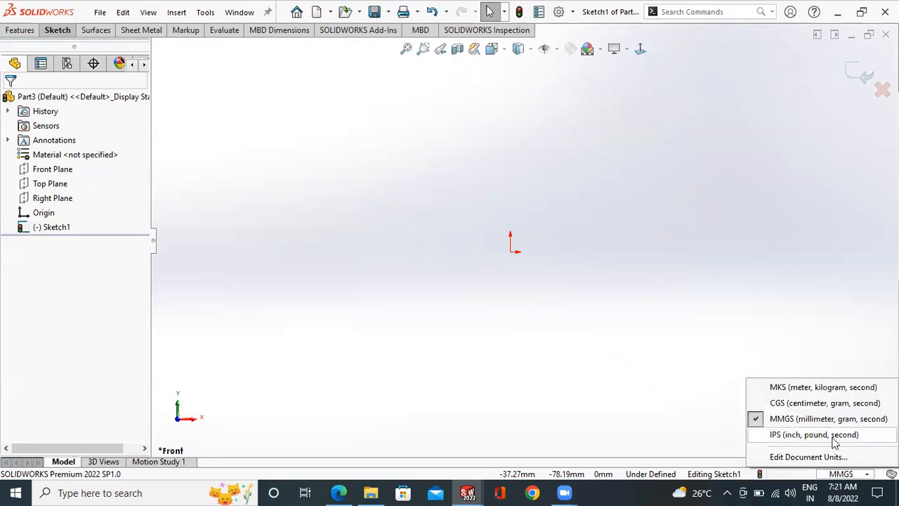
{"action": "left_click", "coordinate": [550, 67]}
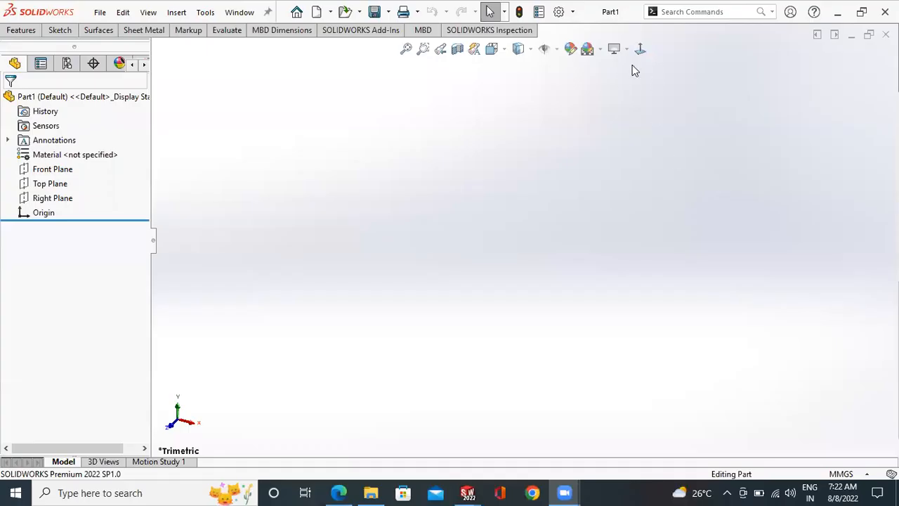
- Try the Custom unit system in the document's unit properties, and apply MMGS (millimeter, gram, second)
{"action": "left_click", "coordinate": [573, 12]}
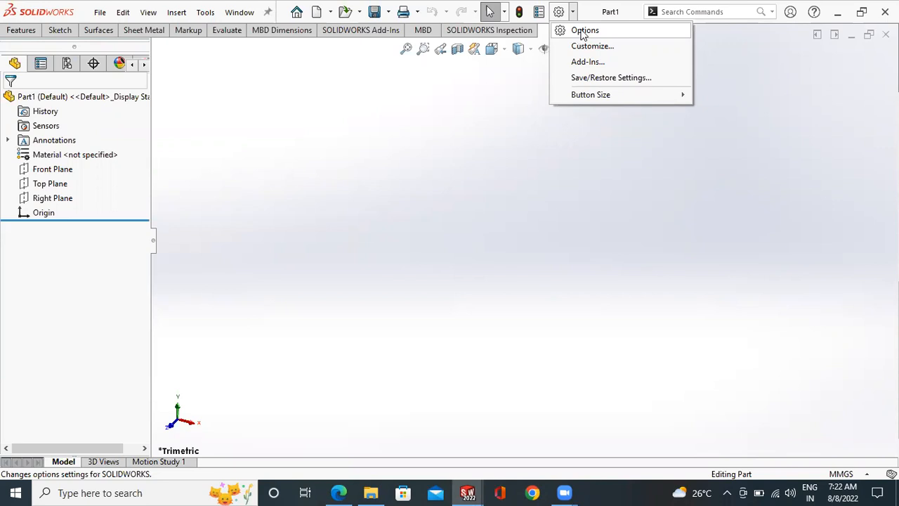
{"action": "left_click", "coordinate": [583, 31]}
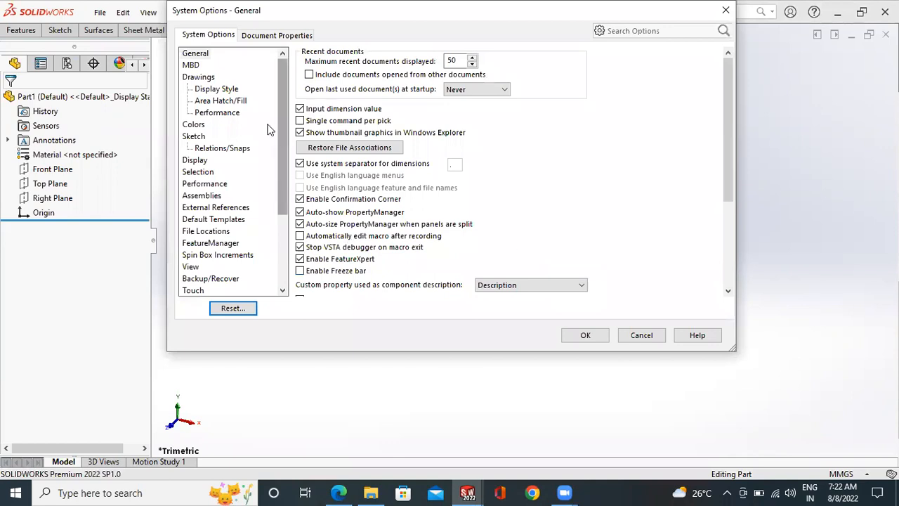
{"action": "left_click", "coordinate": [204, 35]}
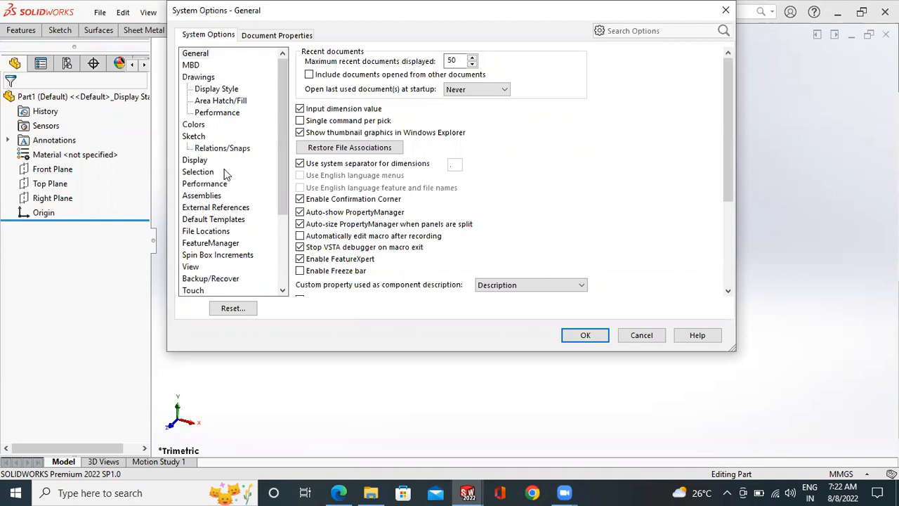
{"action": "left_click", "coordinate": [261, 37]}
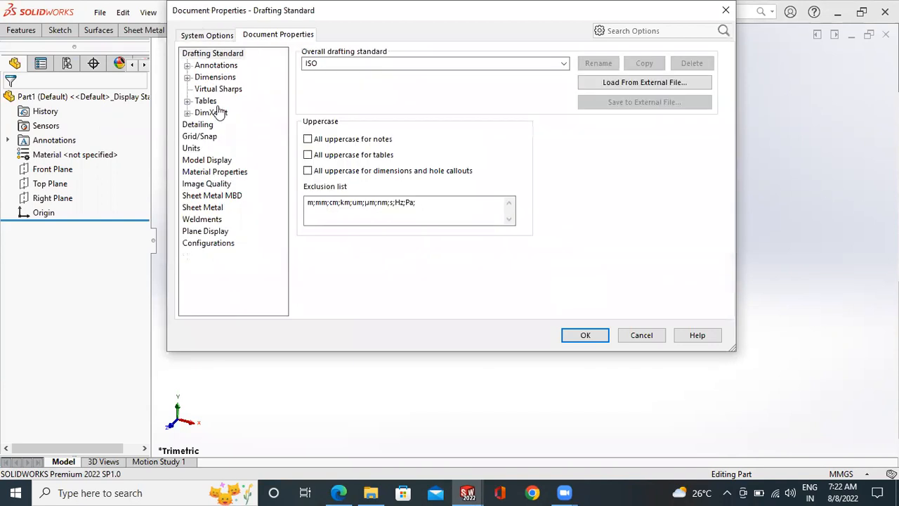
{"action": "left_click", "coordinate": [192, 148]}
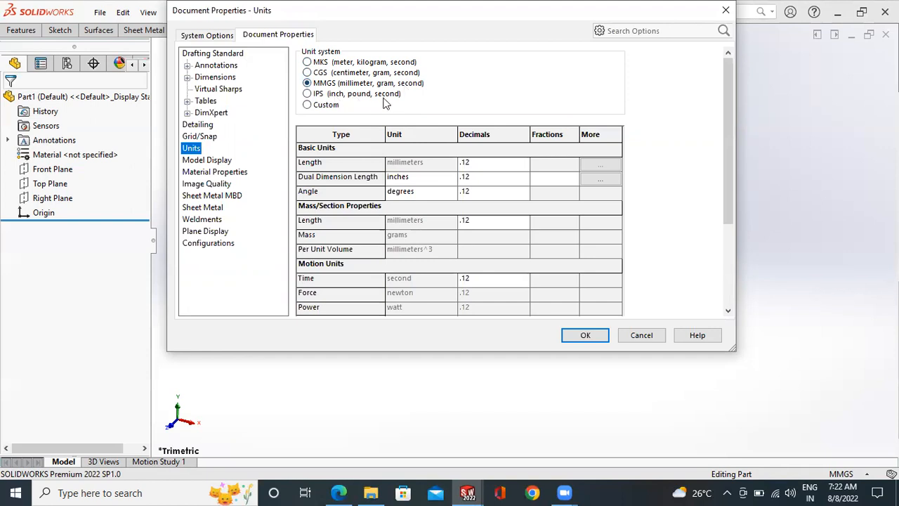
{"action": "left_click", "coordinate": [307, 104]}
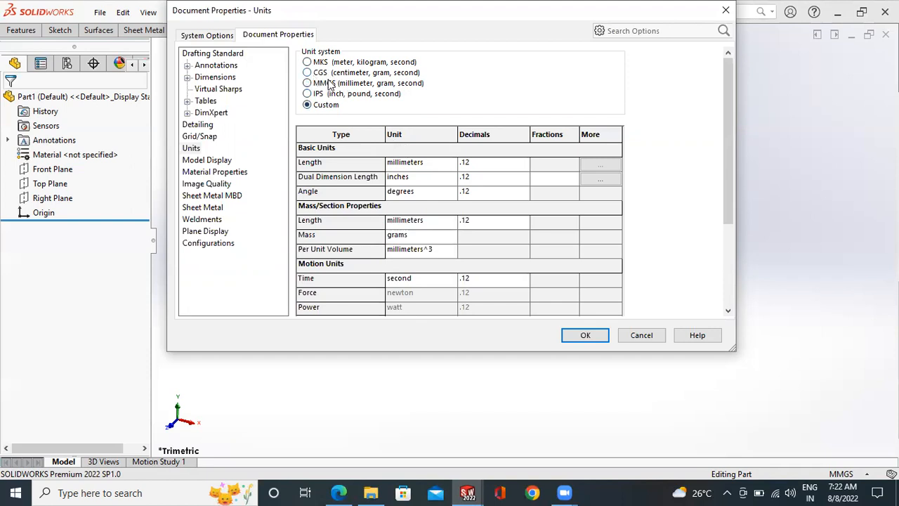
{"action": "left_click", "coordinate": [318, 83]}
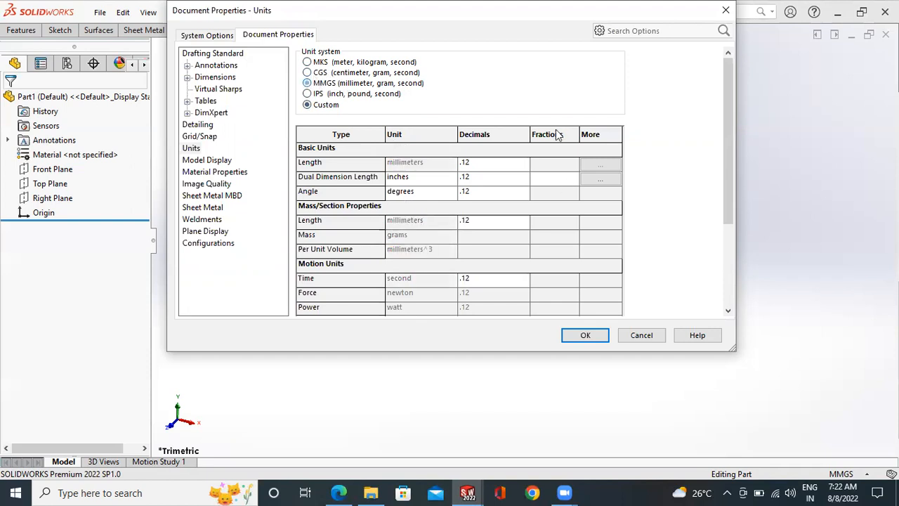
{"action": "left_click", "coordinate": [595, 336]}
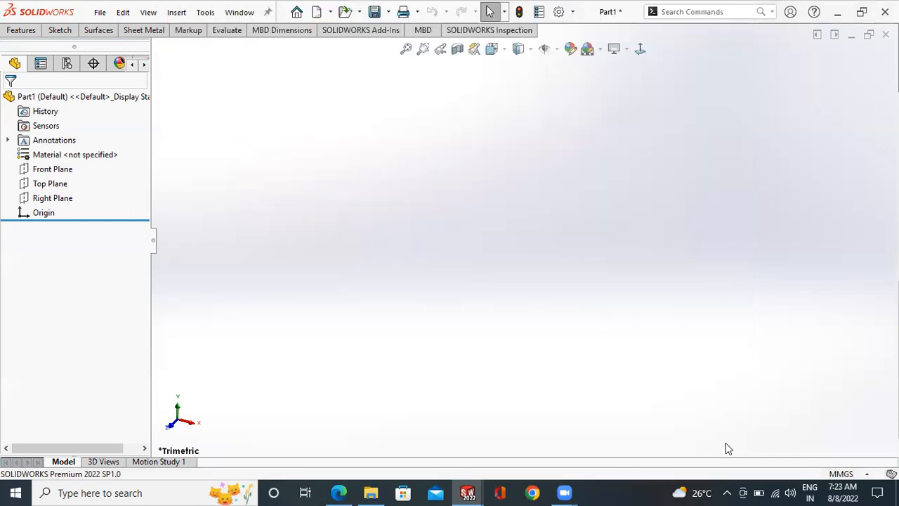
- Start a new sketch on the Front Plane
{"action": "left_click", "coordinate": [62, 31]}
{"action": "left_click", "coordinate": [18, 55]}
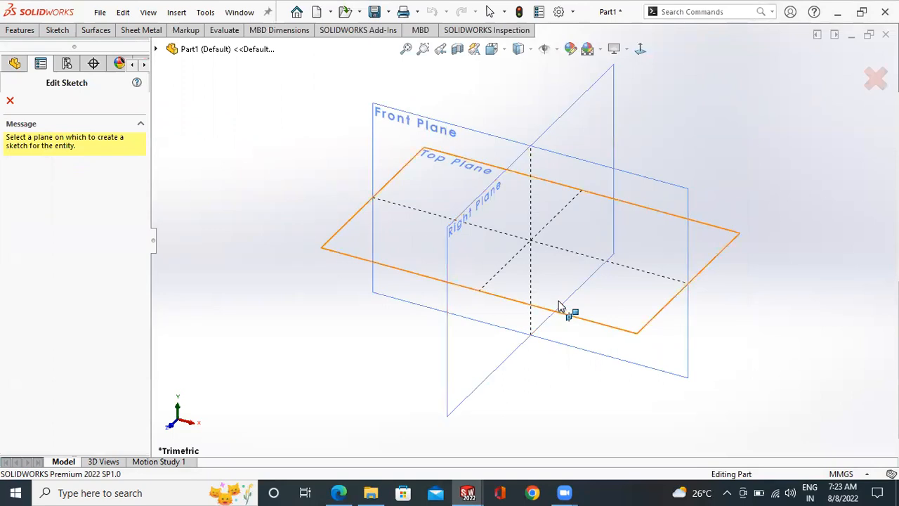
{"action": "left_click", "coordinate": [425, 127]}
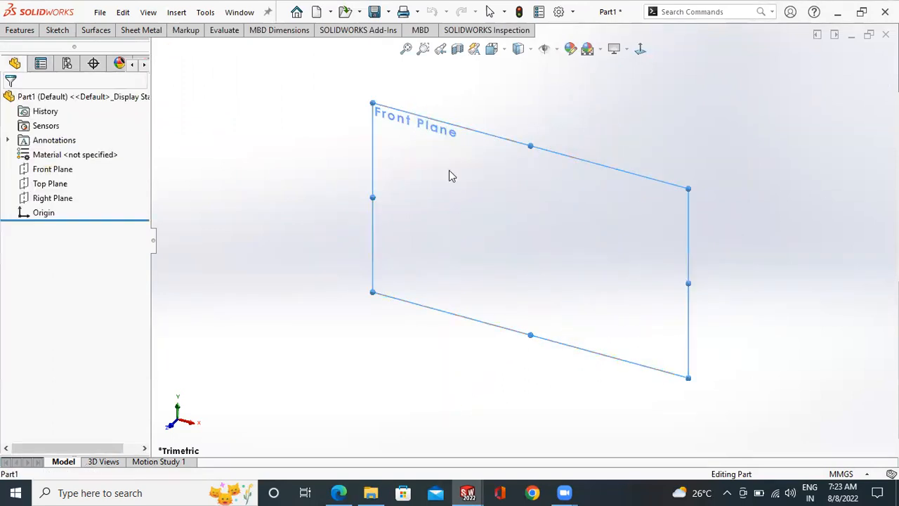
- Sketch a connected zigzag of nine lines, each about 32 to 44 mm long, across the origin with Add dimensions enabled
{"action": "left_click", "coordinate": [61, 32]}
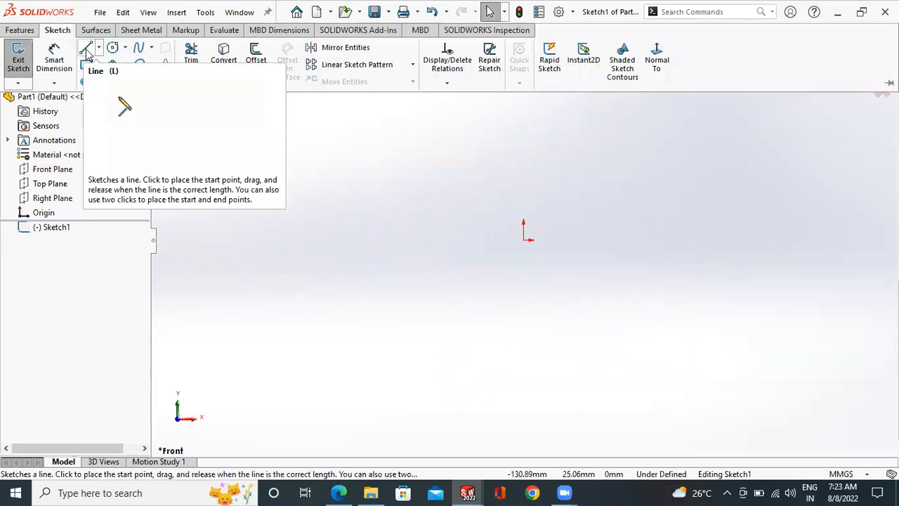
{"action": "left_click", "coordinate": [87, 53]}
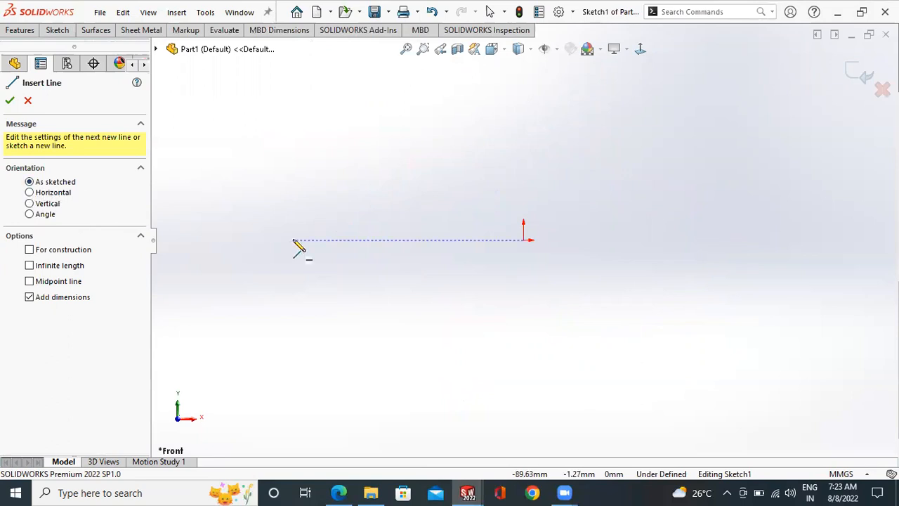
{"action": "left_click_drag", "start_coordinate": [291, 238], "coordinate": [341, 178]}
{"action": "left_click", "coordinate": [356, 160]}
{"action": "left_click", "coordinate": [400, 244]}
{"action": "left_click", "coordinate": [446, 154]}
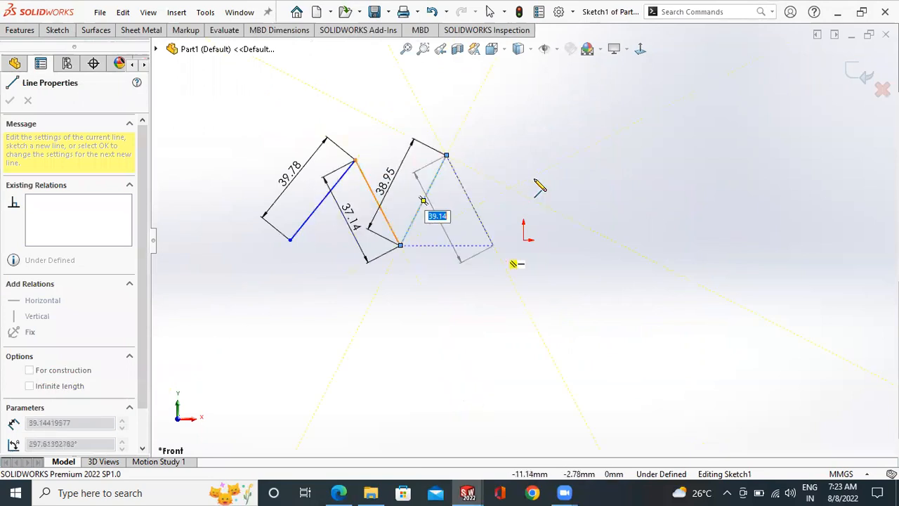
{"action": "left_click", "coordinate": [493, 244]}
{"action": "left_click", "coordinate": [539, 173]}
{"action": "left_click", "coordinate": [605, 264]}
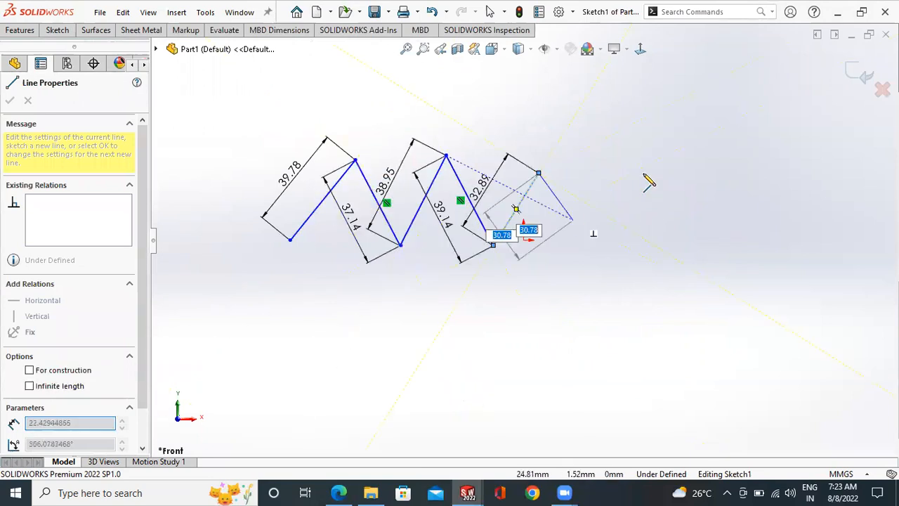
{"action": "left_click", "coordinate": [645, 173]}
{"action": "left_click", "coordinate": [707, 261]}
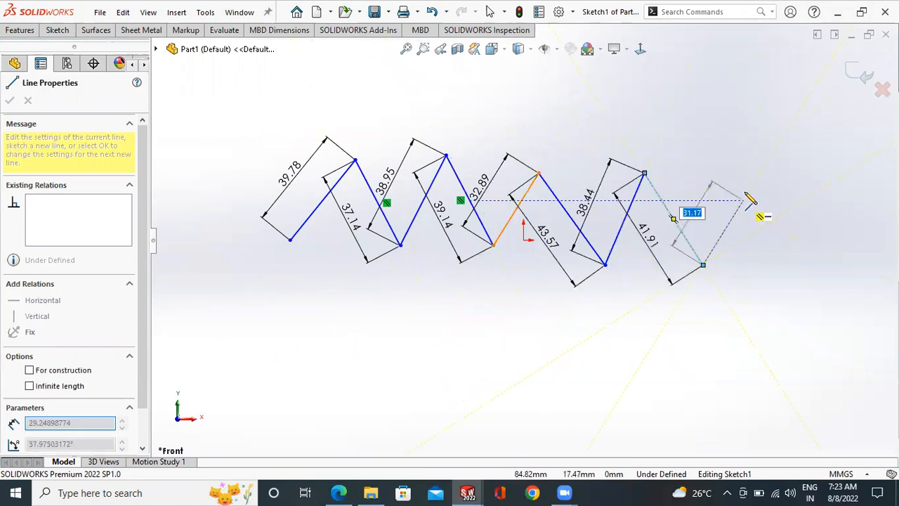
{"action": "right_click", "coordinate": [757, 205]}
{"action": "left_click", "coordinate": [757, 204]}
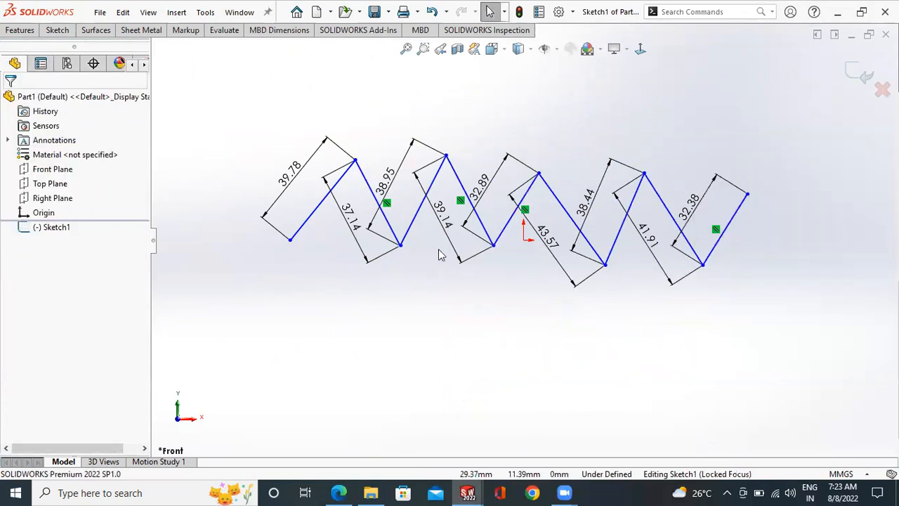
- Sketch a second connected zigzag of seven lines below the first one, with Add dimensions turned off
{"action": "left_click", "coordinate": [56, 30]}
{"action": "left_click", "coordinate": [84, 49]}
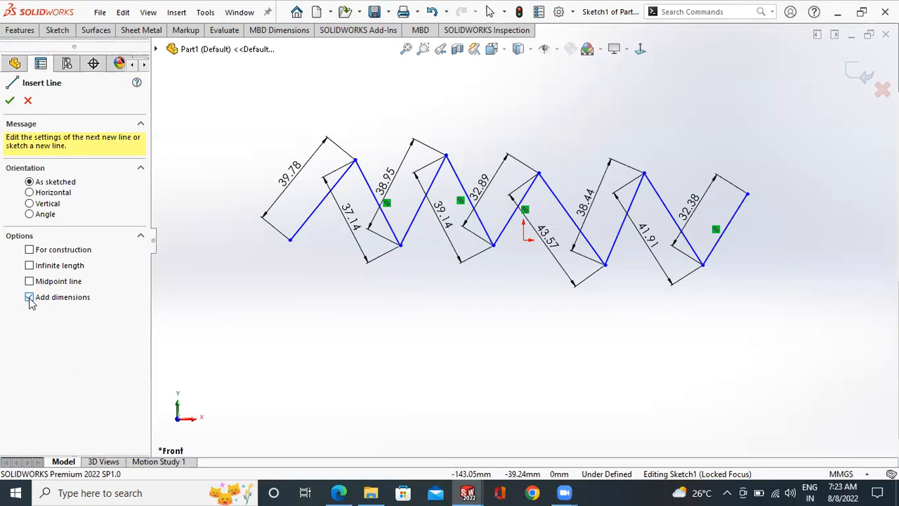
{"action": "left_click", "coordinate": [239, 354]}
{"action": "left_click", "coordinate": [300, 310]}
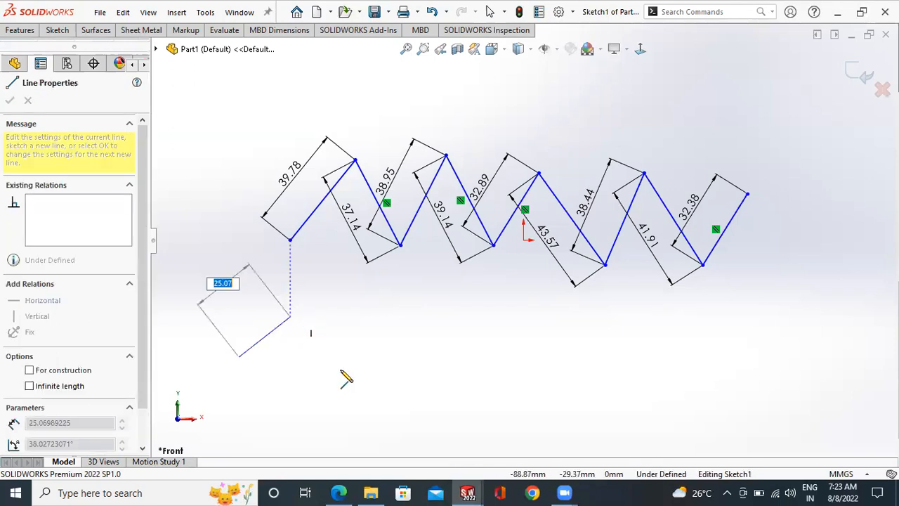
{"action": "left_click", "coordinate": [342, 372]}
{"action": "left_click", "coordinate": [393, 319]}
{"action": "left_click", "coordinate": [446, 381]}
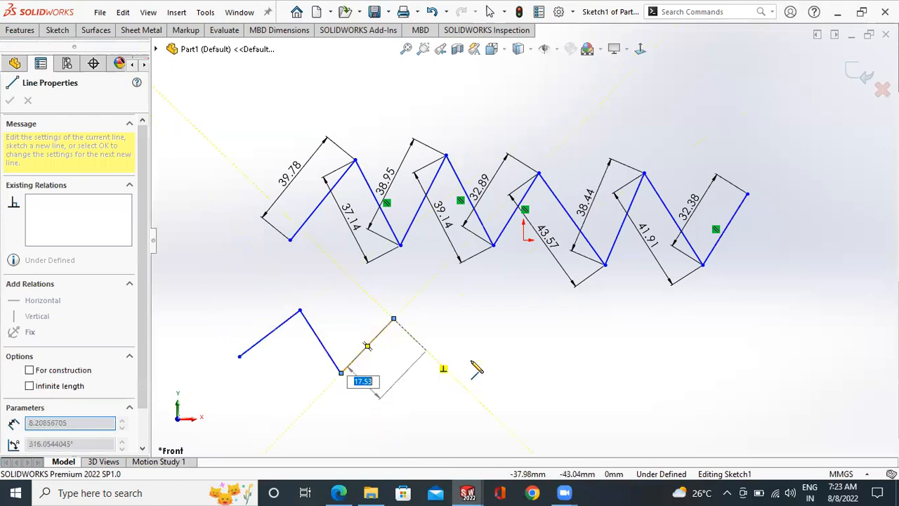
{"action": "left_click", "coordinate": [502, 324]}
{"action": "left_click", "coordinate": [561, 381]}
{"action": "right_click", "coordinate": [605, 326]}
{"action": "left_click", "coordinate": [617, 339]}
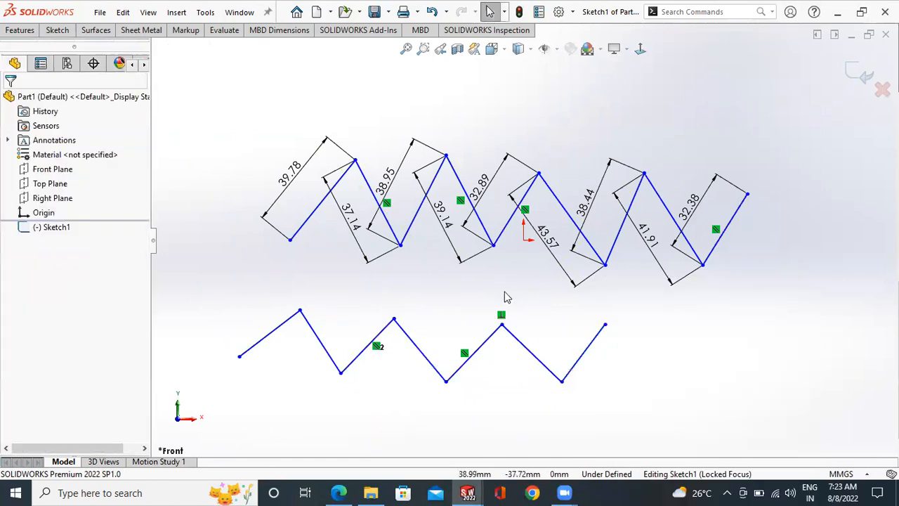
- Sketch two separate lines with Horizontal orientation above the zigzags, the second lower and further right than the first
{"action": "scroll", "coordinate": [477, 284], "scroll_direction": "up", "scroll_amount": 1}
{"action": "left_click", "coordinate": [57, 32]}
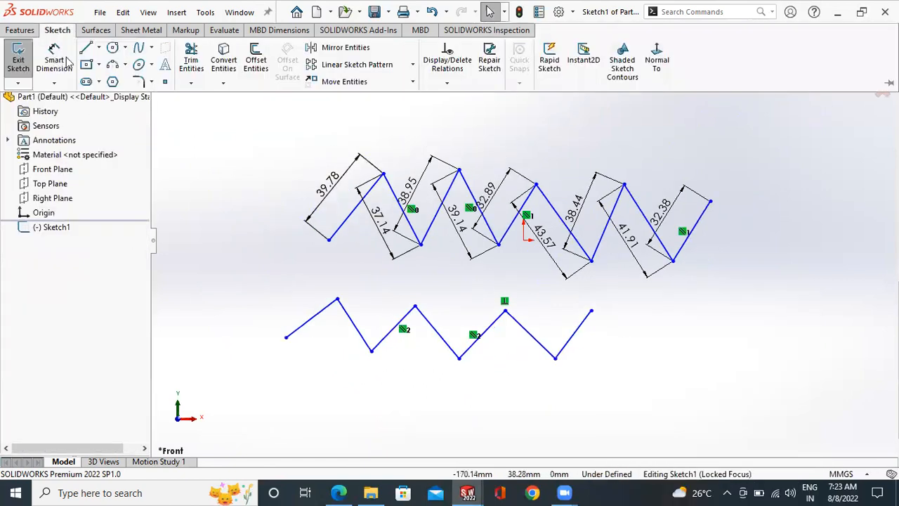
{"action": "key", "text": "l"}
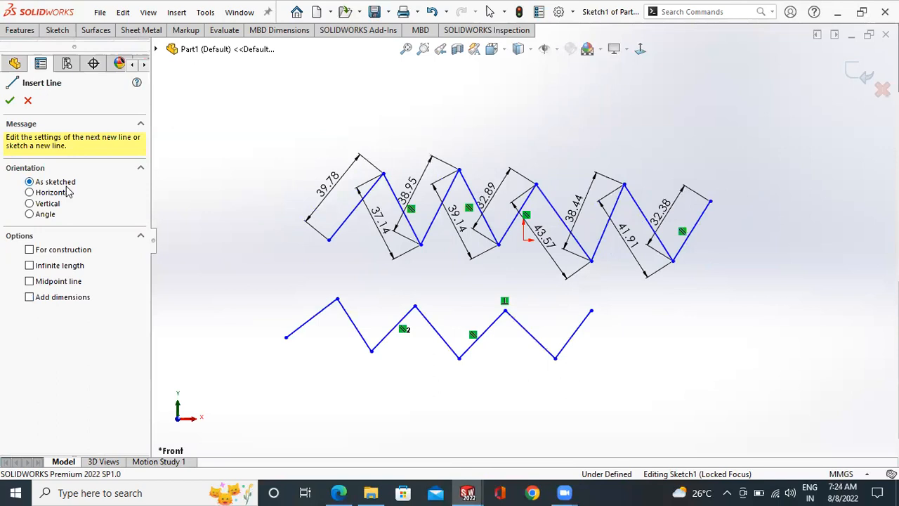
{"action": "left_click", "coordinate": [29, 192]}
{"action": "key", "text": "z"}
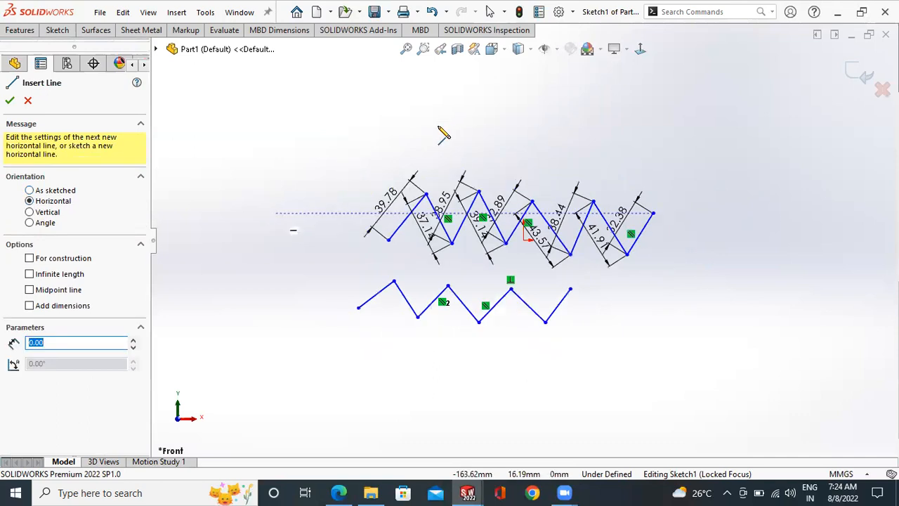
{"action": "scroll", "coordinate": [428, 140], "scroll_direction": "down", "scroll_amount": 1}
{"action": "left_click", "coordinate": [379, 143]}
{"action": "scroll", "coordinate": [527, 138], "scroll_direction": "down", "scroll_amount": 1}
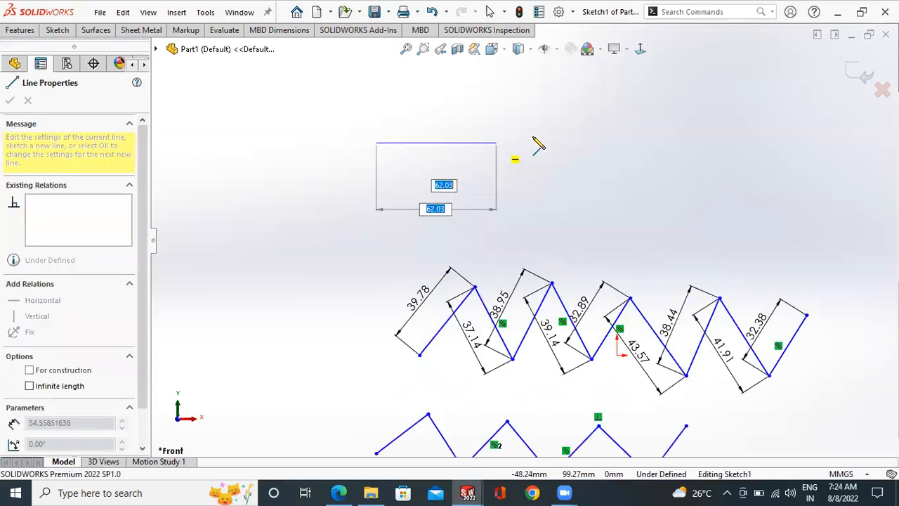
{"action": "left_click", "coordinate": [552, 186]}
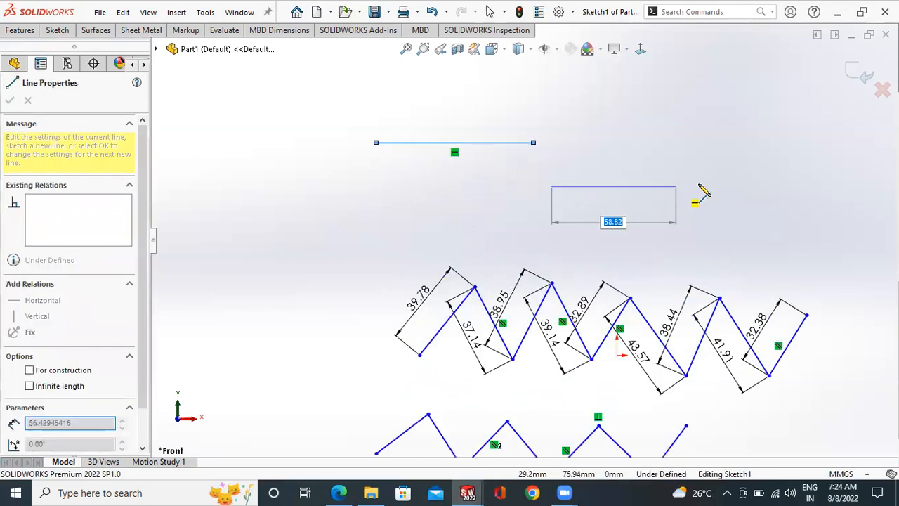
{"action": "left_click", "coordinate": [699, 186]}
{"action": "right_click", "coordinate": [714, 185]}
{"action": "left_click", "coordinate": [715, 187]}
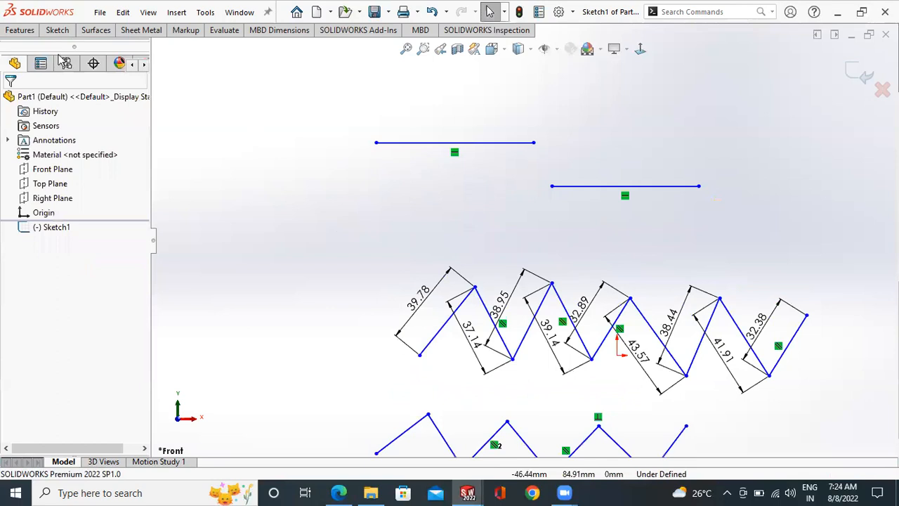
- Sketch a line about 66 mm long with Vertical orientation to the left of the horizontal lines
{"action": "left_click", "coordinate": [56, 31]}
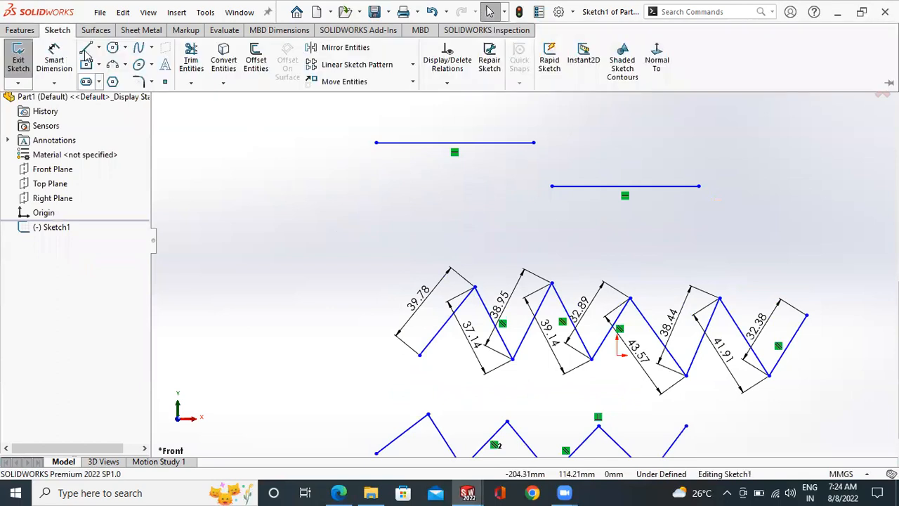
{"action": "key", "text": "l"}
{"action": "left_click", "coordinate": [29, 203]}
{"action": "left_click", "coordinate": [252, 298]}
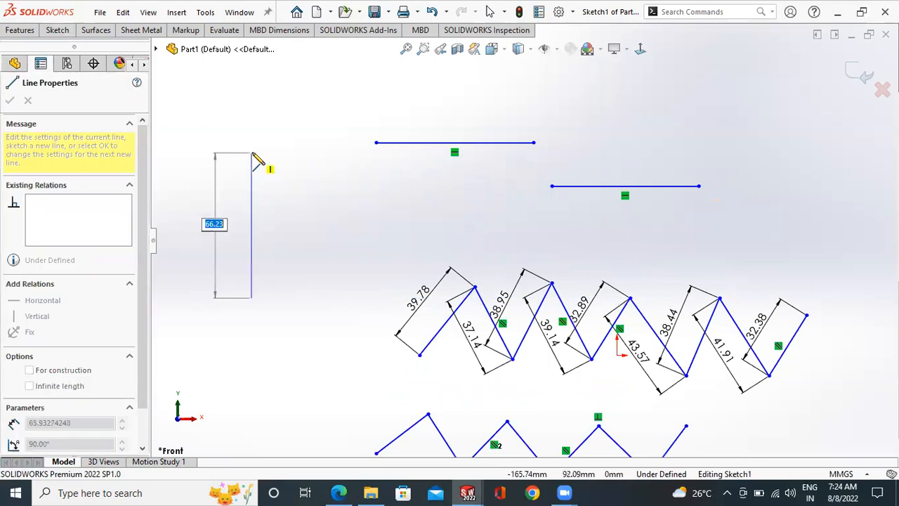
{"action": "left_click", "coordinate": [253, 153]}
{"action": "key", "text": "Escape"}
- Sketch a line with Angle orientation, 45 mm long at 60°, from the lower endpoint of the vertical line
{"action": "left_click", "coordinate": [53, 32]}
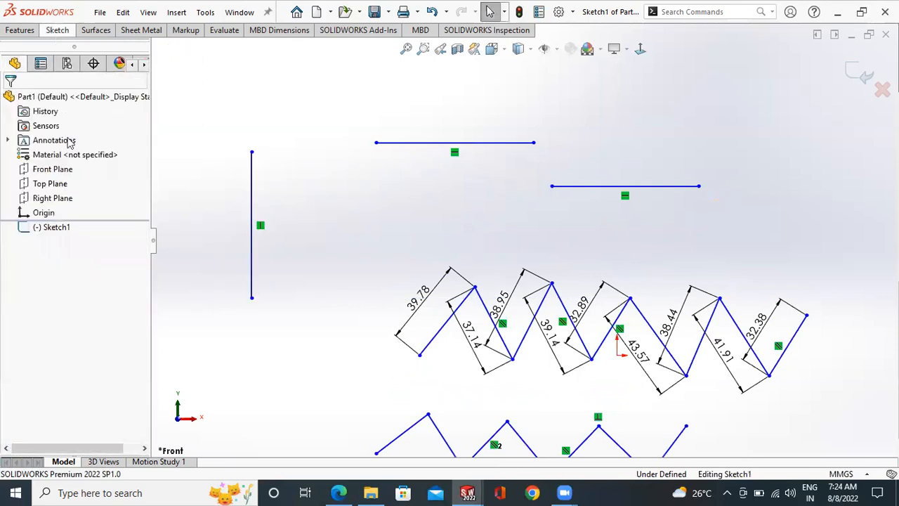
{"action": "key", "text": "l"}
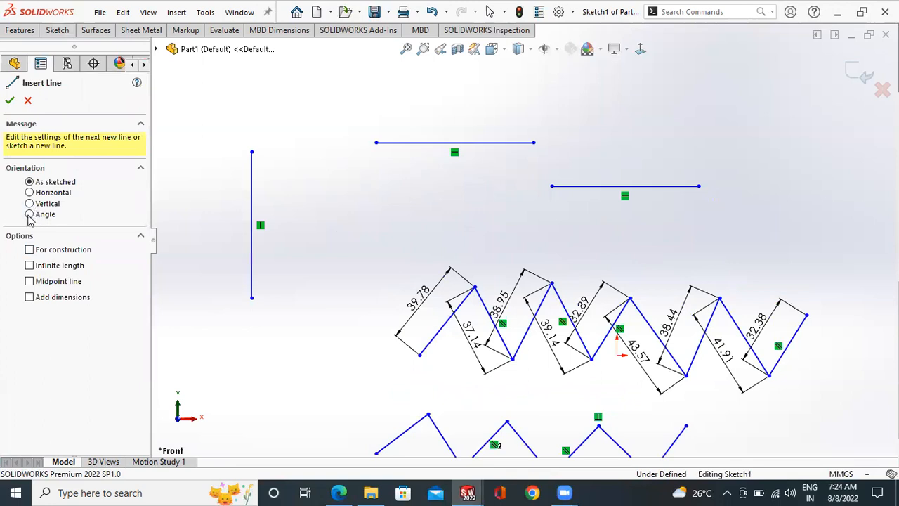
{"action": "left_click", "coordinate": [29, 215]}
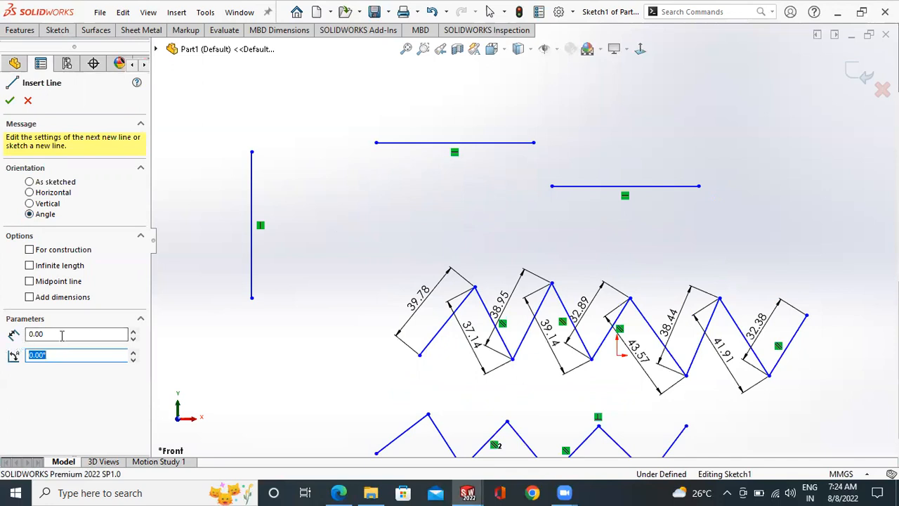
{"action": "key", "text": "shift+Tab"}
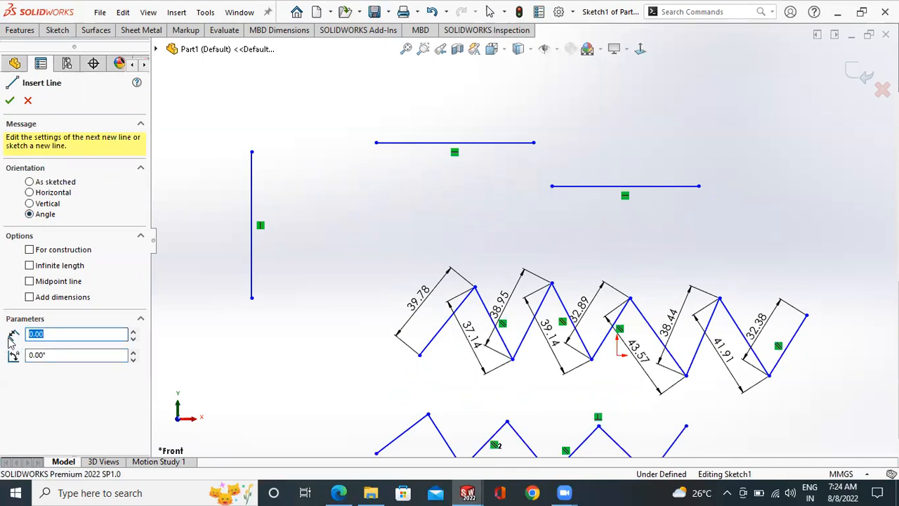
{"action": "type", "text": "45"}
{"action": "key", "text": "Tab"}
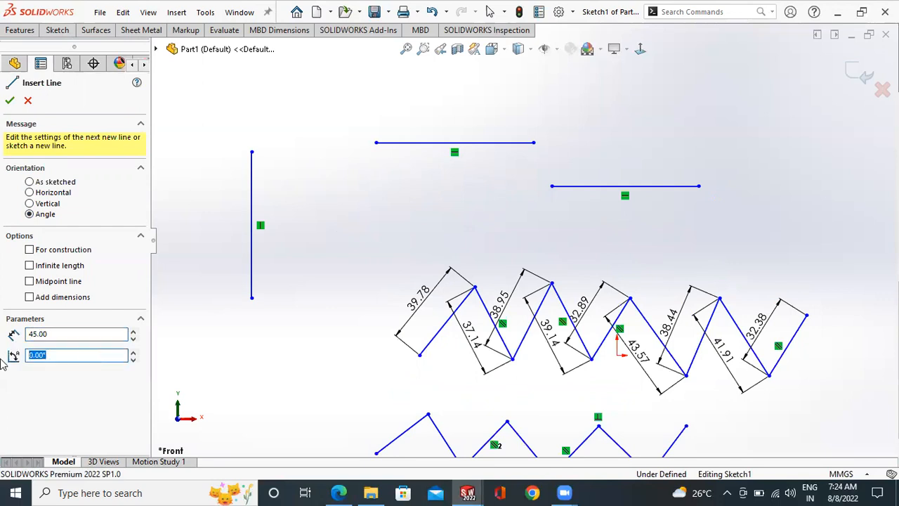
{"action": "type", "text": "60"}
{"action": "left_click", "coordinate": [251, 298]}
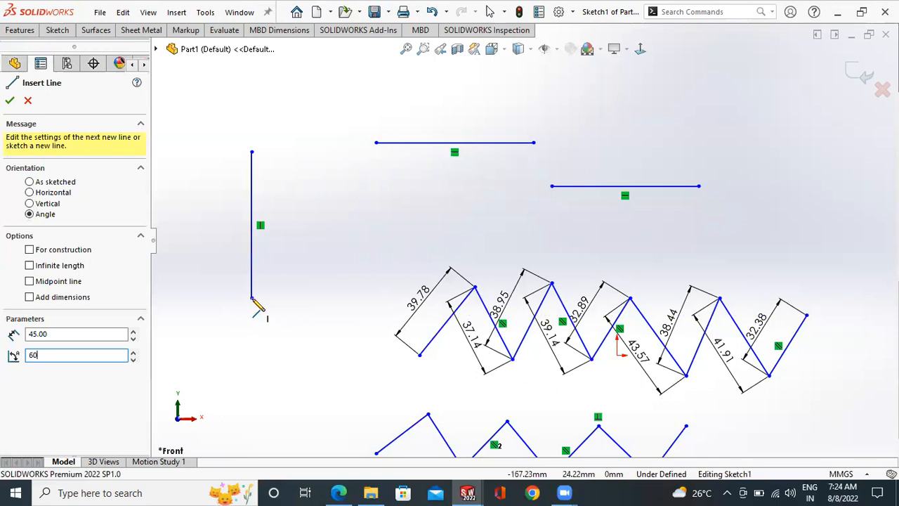
{"action": "right_click", "coordinate": [313, 233]}
{"action": "left_click", "coordinate": [331, 240]}
{"action": "scroll", "coordinate": [303, 282], "scroll_direction": "down", "scroll_amount": 1}
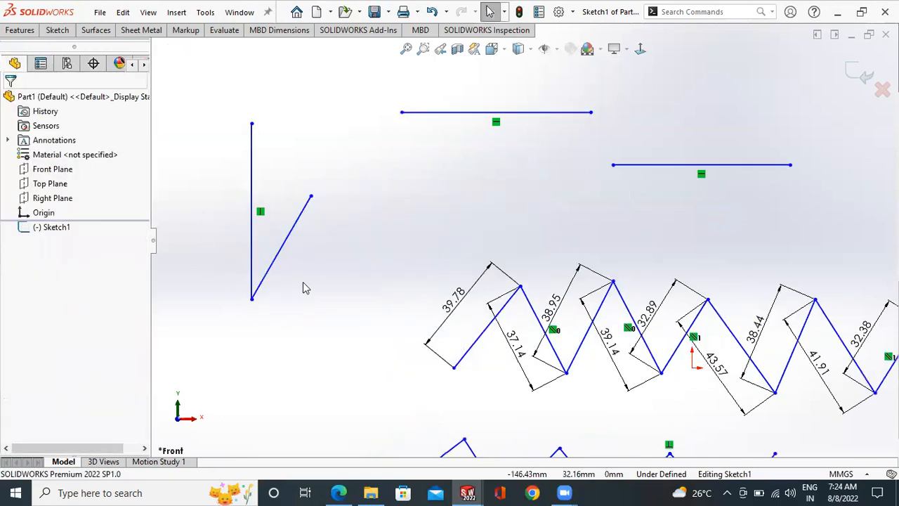
{"action": "scroll", "coordinate": [304, 285], "scroll_direction": "down", "scroll_amount": 1}
{"action": "scroll", "coordinate": [312, 277], "scroll_direction": "up", "scroll_amount": 2}
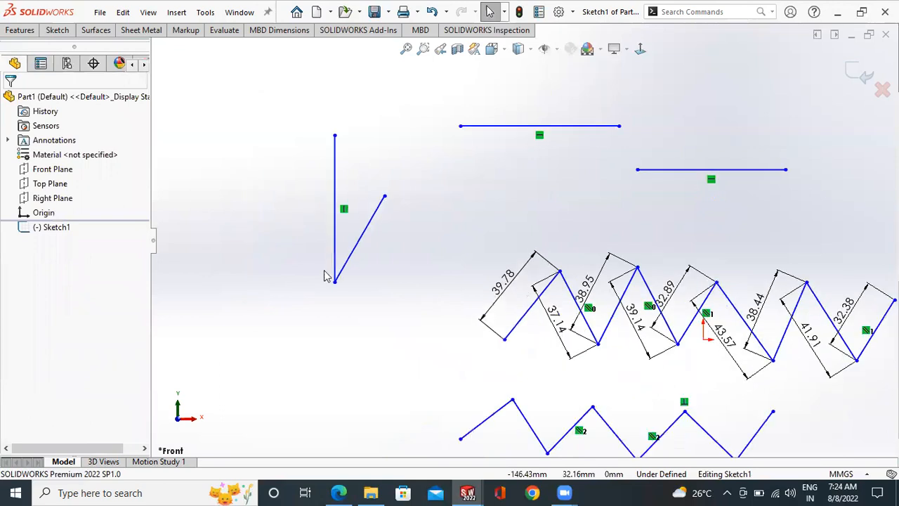
- Sketch a single slanted line rising to the right from the left endpoint of the upper horizontal line
{"action": "scroll", "coordinate": [534, 137], "scroll_direction": "up", "scroll_amount": 2}
{"action": "scroll", "coordinate": [580, 150], "scroll_direction": "down", "scroll_amount": 1}
{"action": "left_click", "coordinate": [57, 30]}
{"action": "left_click", "coordinate": [85, 48]}
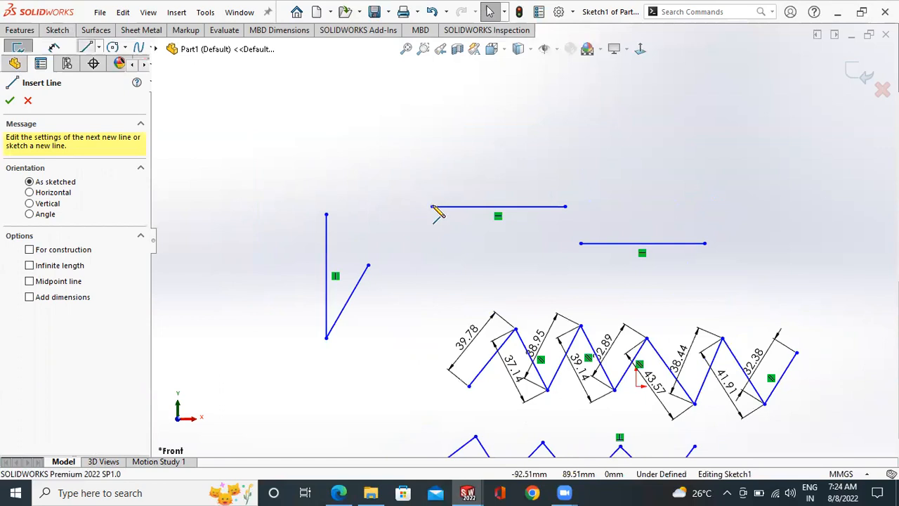
{"action": "left_click", "coordinate": [500, 109]}
{"action": "right_click", "coordinate": [514, 119]}
{"action": "left_click", "coordinate": [515, 152]}
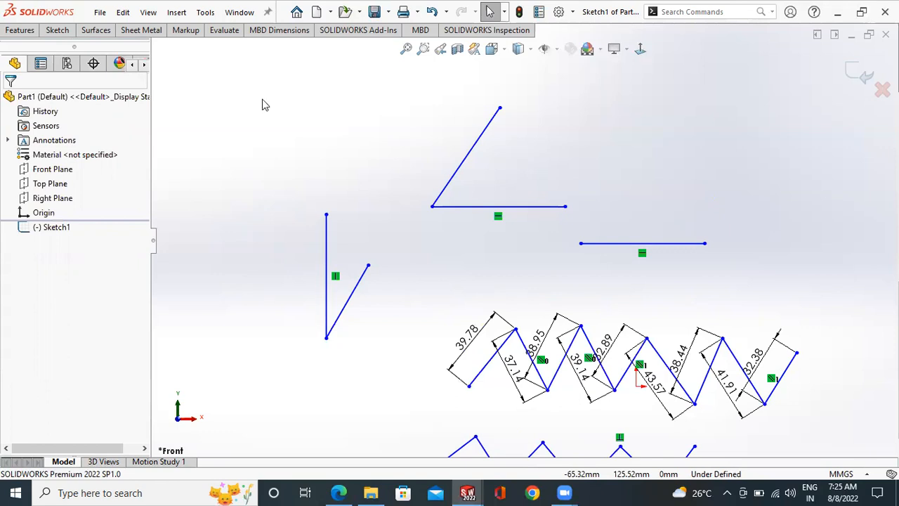
- Add a Smart Dimension to the upper horizontal line and set its length to 45 mm
{"action": "left_click", "coordinate": [57, 29]}
{"action": "left_click", "coordinate": [55, 62]}
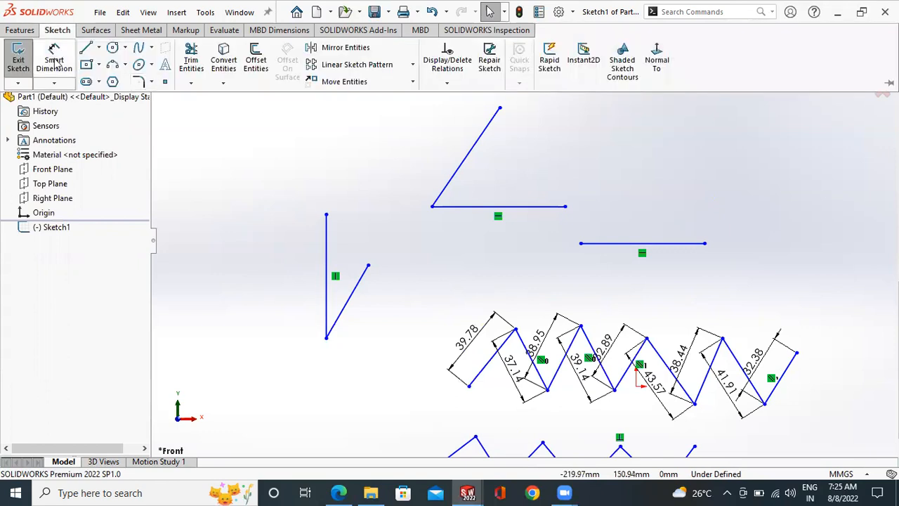
{"action": "left_click", "coordinate": [455, 209]}
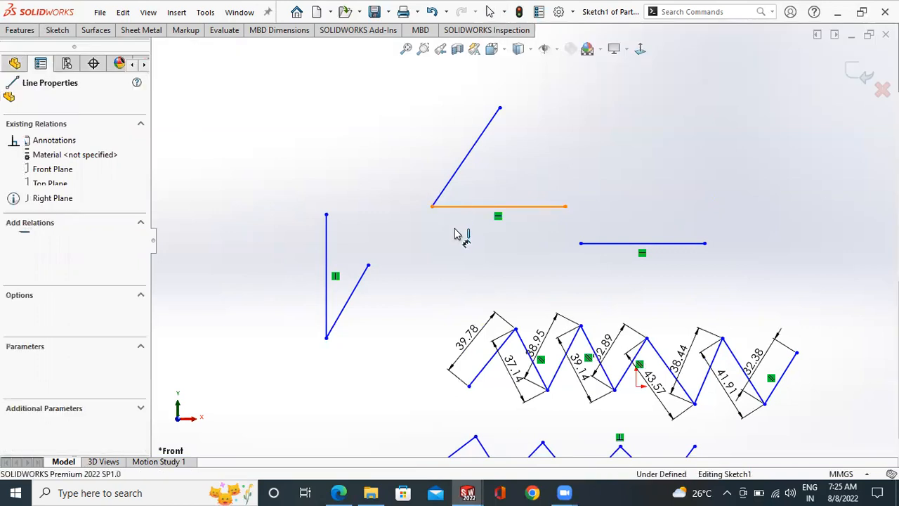
{"action": "left_click", "coordinate": [491, 275]}
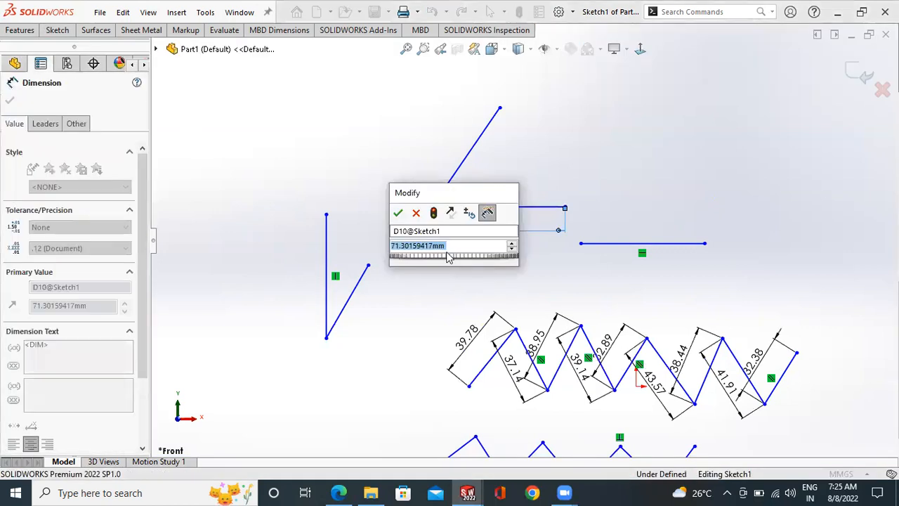
{"action": "type", "text": "45"}
{"action": "key", "text": "Return"}
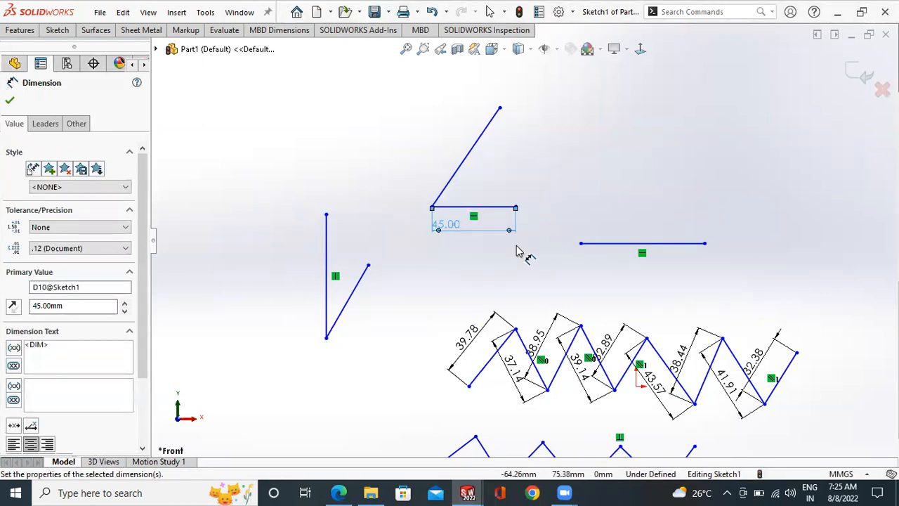
{"action": "left_click", "coordinate": [570, 213]}
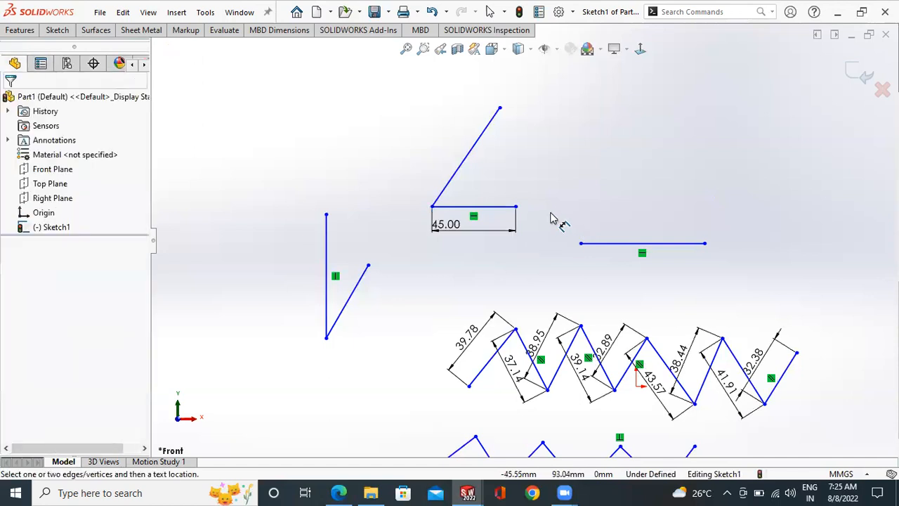
- Select all the sketched lines and dimensions and delete them from the sketch
{"action": "scroll", "coordinate": [553, 218], "scroll_direction": "up", "scroll_amount": 4}
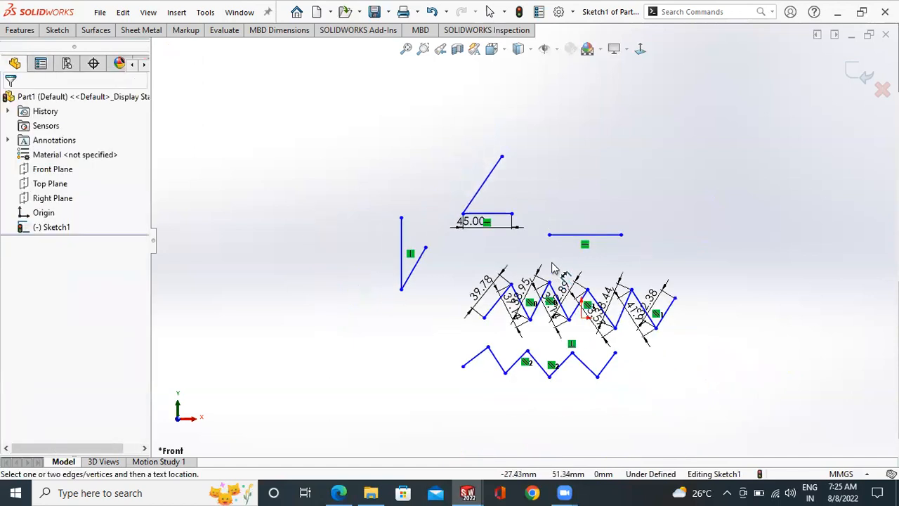
{"action": "scroll", "coordinate": [531, 247], "scroll_direction": "down", "scroll_amount": 1}
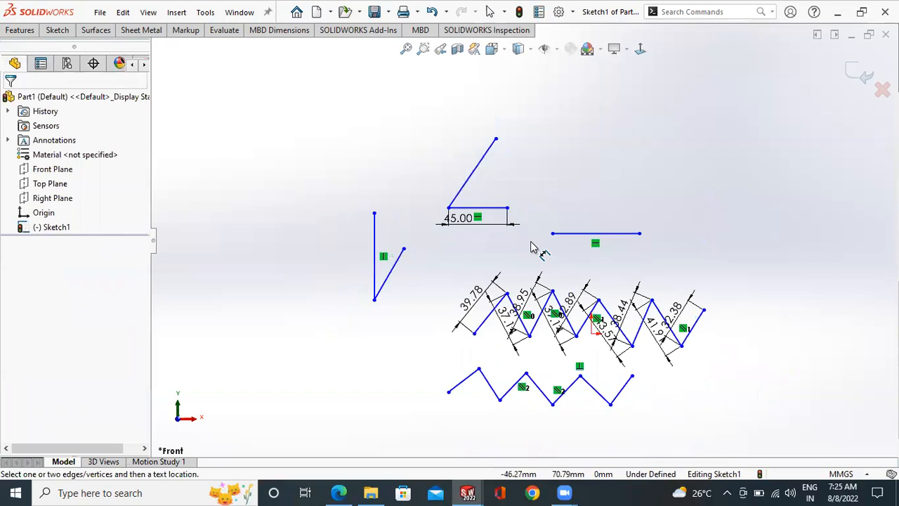
{"action": "scroll", "coordinate": [497, 161], "scroll_direction": "up", "scroll_amount": 3}
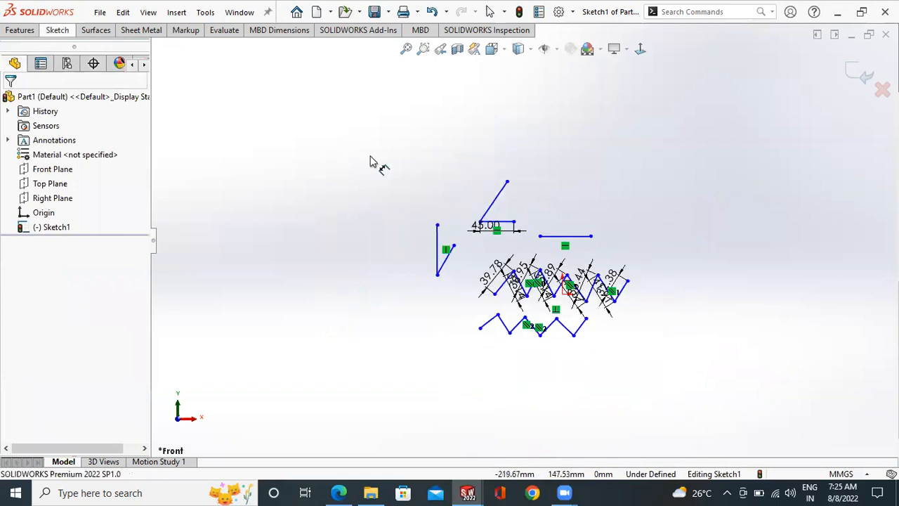
{"action": "key", "text": "Escape"}
{"action": "mouse_move", "coordinate": [704, 115]}
{"action": "left_mouse_down"}
{"action": "mouse_move", "coordinate": [459, 372]}
{"action": "mouse_move", "coordinate": [373, 432]}
{"action": "left_mouse_up"}
{"action": "key", "text": "Delete"}
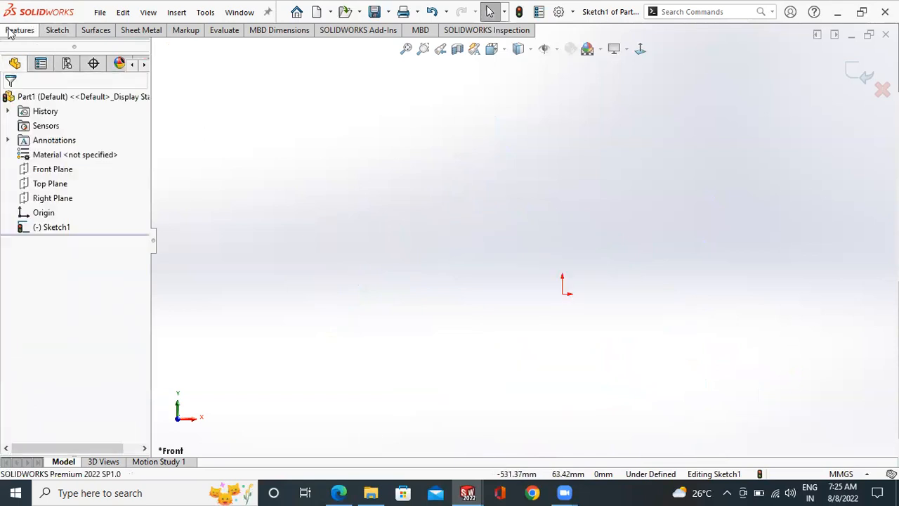
- Sketch a center rectangle about 325 mm wide, centred on the origin
{"action": "left_click", "coordinate": [56, 30]}
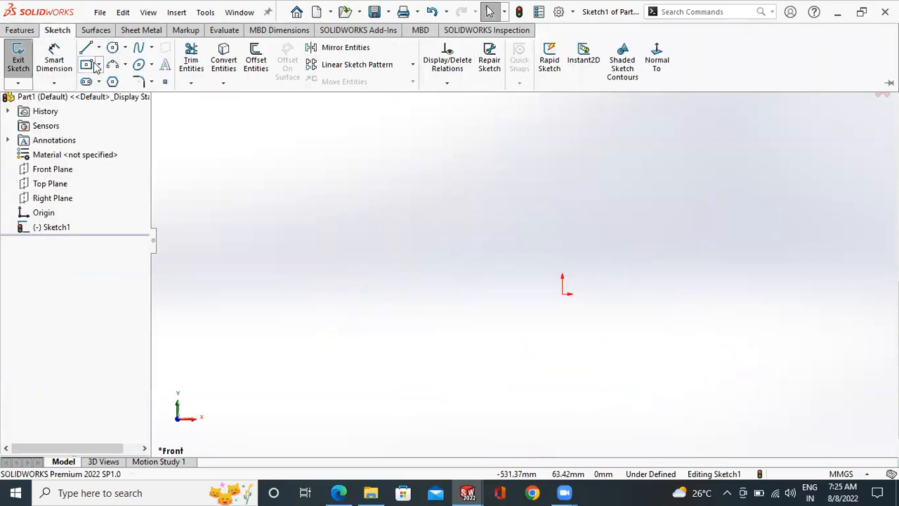
{"action": "left_click", "coordinate": [87, 64]}
{"action": "left_click", "coordinate": [562, 294]}
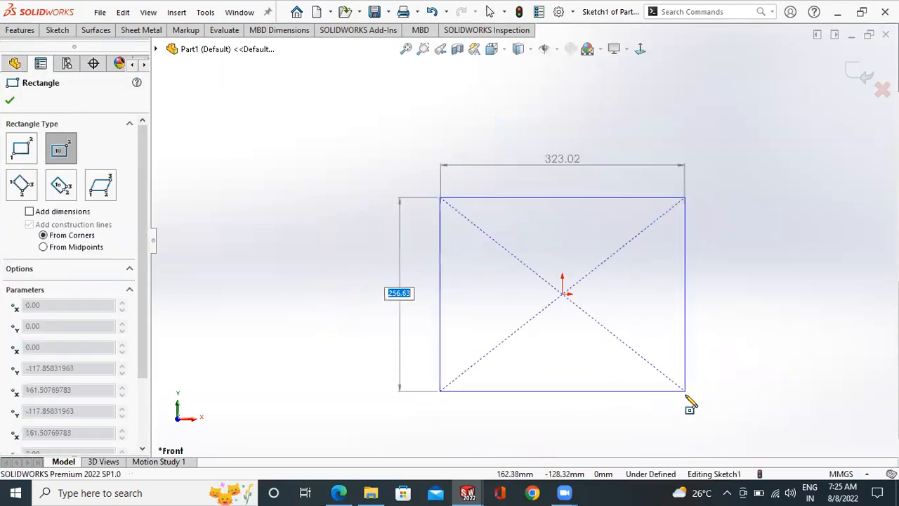
{"action": "left_click", "coordinate": [685, 394]}
{"action": "right_click", "coordinate": [725, 293]}
{"action": "left_click", "coordinate": [736, 299]}
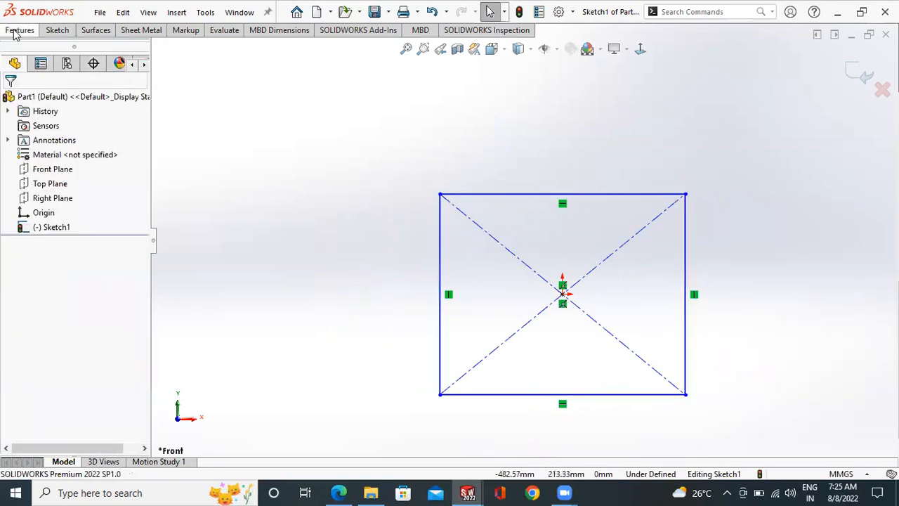
- Extrude the rectangle as a blind boss 161 mm deep from the sketch plane
{"action": "left_click", "coordinate": [21, 30]}
{"action": "left_click", "coordinate": [22, 56]}
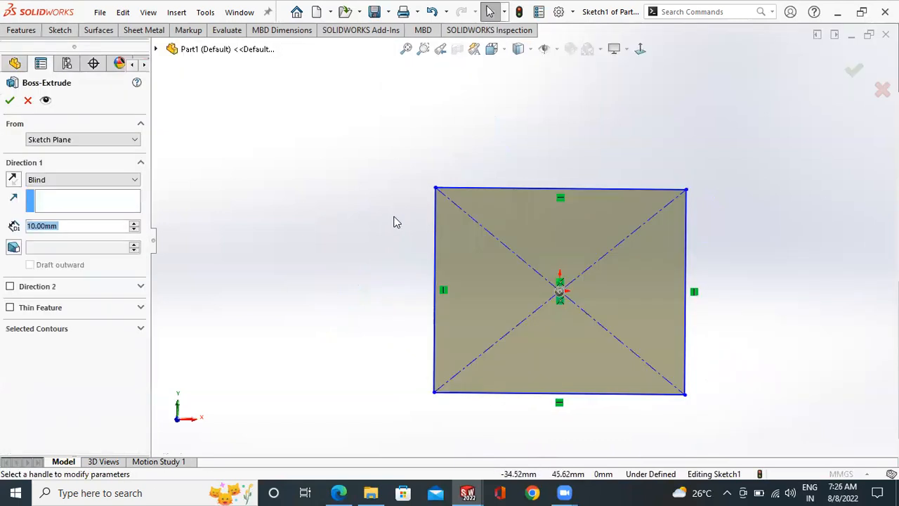
{"action": "left_click_drag", "start_coordinate": [521, 242], "coordinate": [489, 269]}
{"action": "scroll", "coordinate": [524, 240], "scroll_direction": "down", "scroll_amount": 3}
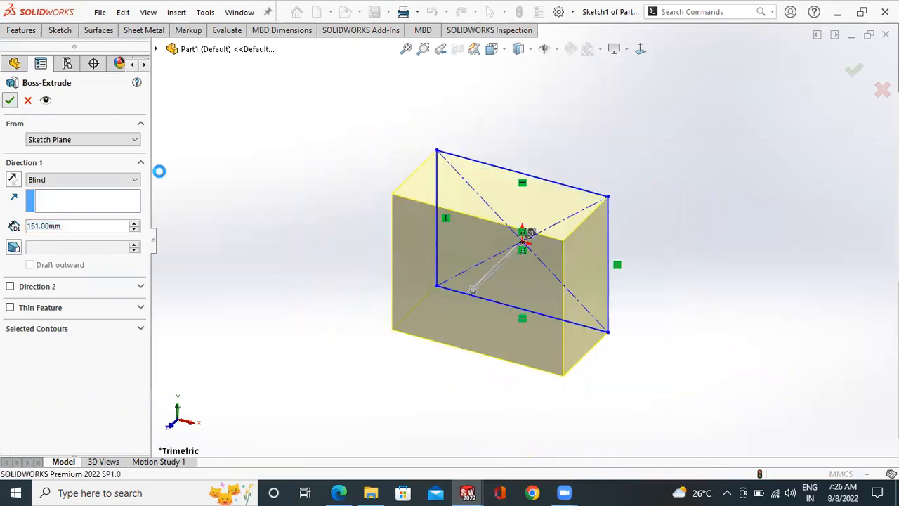
{"action": "left_click", "coordinate": [10, 100]}
{"action": "middle_click_drag", "start_coordinate": [274, 212], "coordinate": [265, 241]}
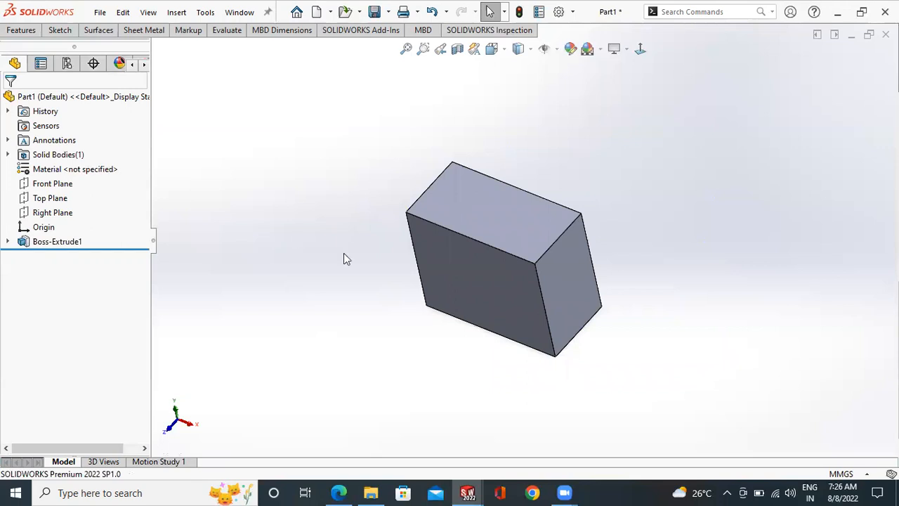
- Edit the extrusion's sketch and dimension the rectangle's top edge at 300 mm
{"action": "left_click", "coordinate": [7, 241]}
{"action": "left_click", "coordinate": [54, 257]}
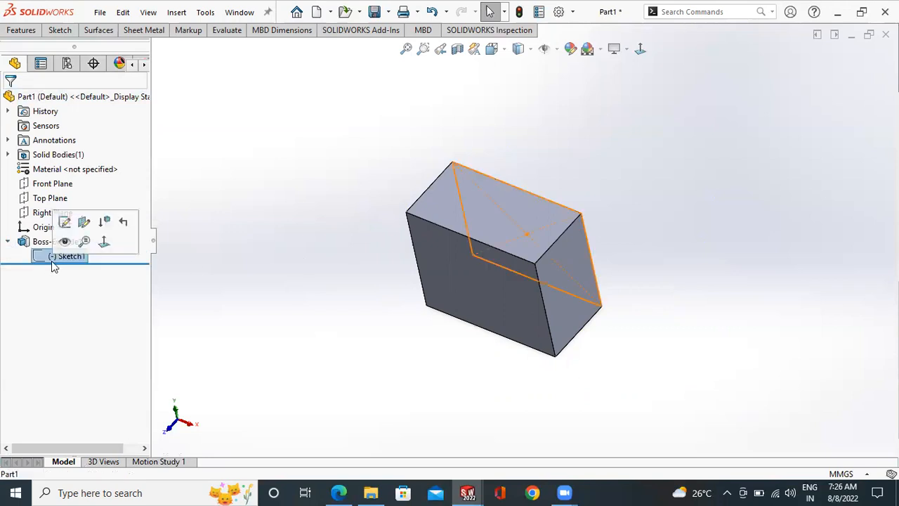
{"action": "left_click", "coordinate": [64, 221]}
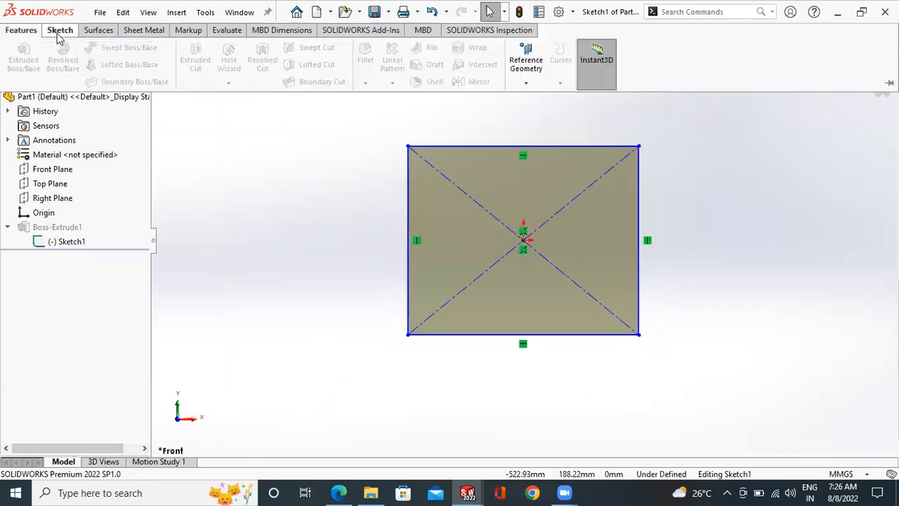
{"action": "left_click", "coordinate": [449, 147]}
{"action": "left_click", "coordinate": [441, 115]}
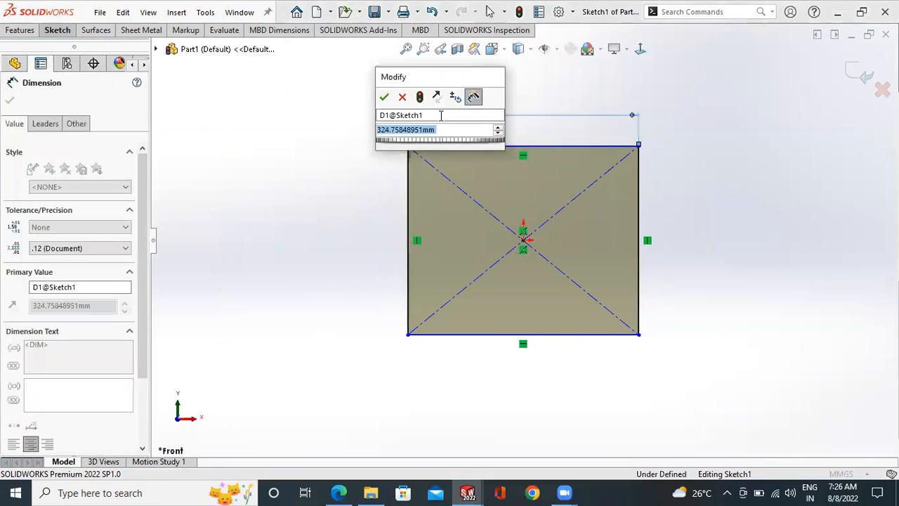
{"action": "type", "text": "300"}
{"action": "key", "text": "Return"}
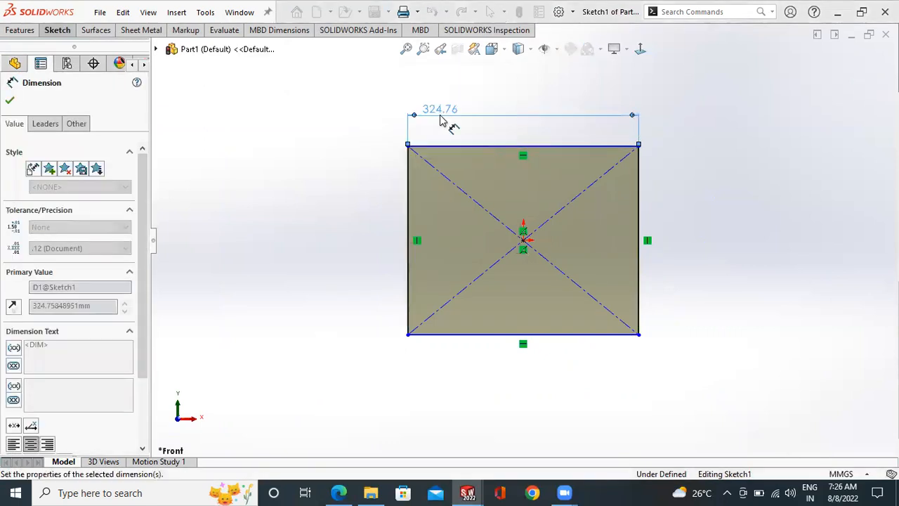
- Exit the sketch to rebuild the block and inspect it from several angles
{"action": "left_click", "coordinate": [858, 83]}
{"action": "scroll", "coordinate": [718, 179], "scroll_direction": "up", "scroll_amount": 4}
{"action": "middle_click_drag", "start_coordinate": [717, 180], "coordinate": [646, 257]}
{"action": "scroll", "coordinate": [620, 231], "scroll_direction": "down", "scroll_amount": 3}
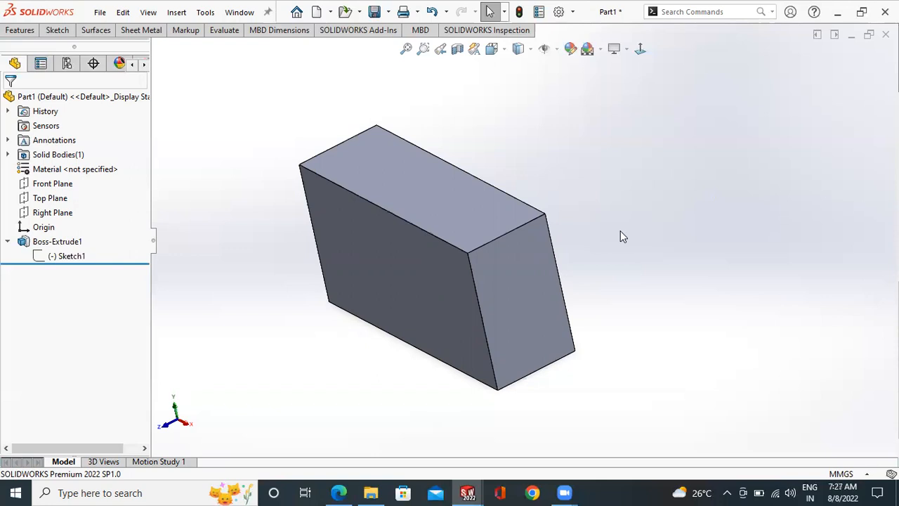
{"action": "middle_click_drag", "start_coordinate": [710, 198], "coordinate": [710, 151]}
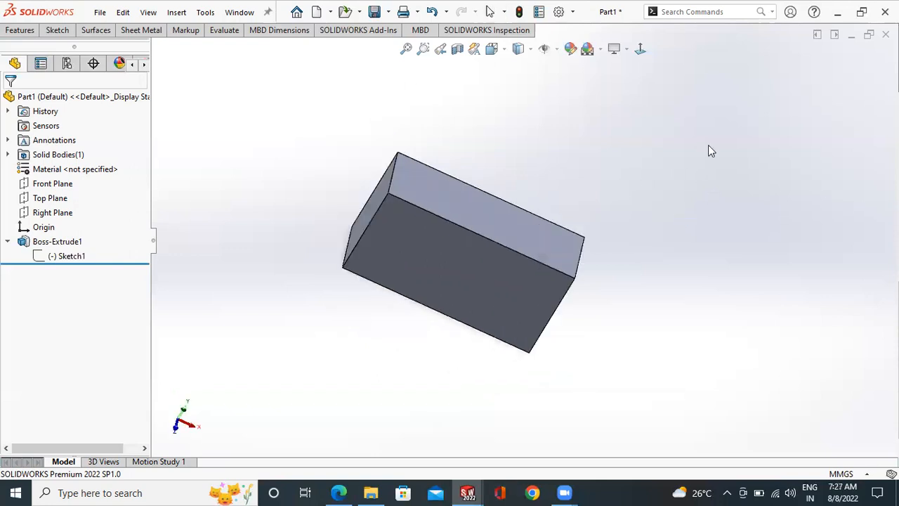
- Close the part without saving and start a Front Plane sketch in a new part
{"action": "left_click", "coordinate": [885, 34]}
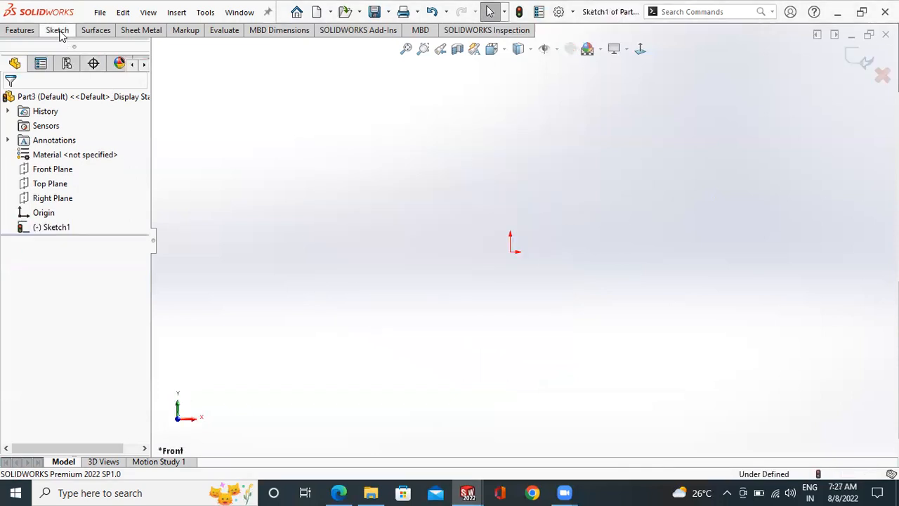
{"action": "left_click", "coordinate": [57, 29]}
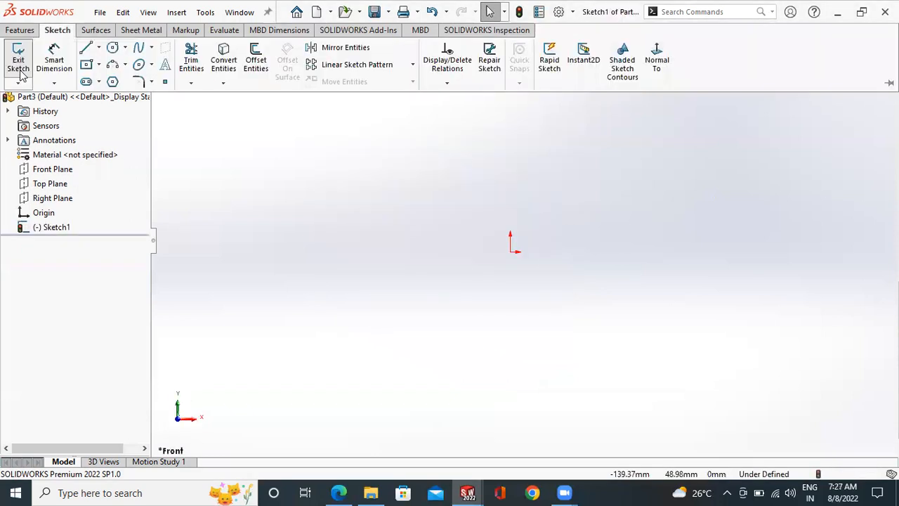
- Sketch an open four-sided outline of construction lines around the origin, with a top line about 67 mm long
{"action": "left_click", "coordinate": [99, 48]}
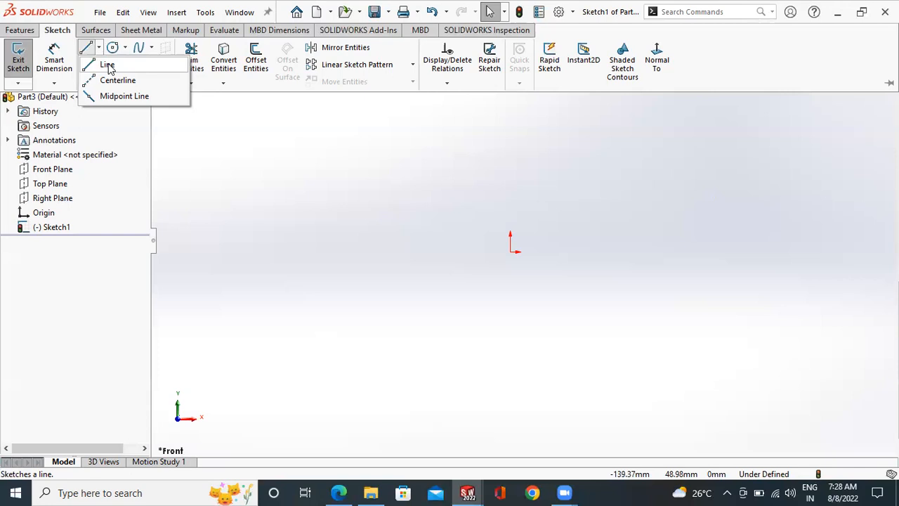
{"action": "left_click", "coordinate": [108, 68]}
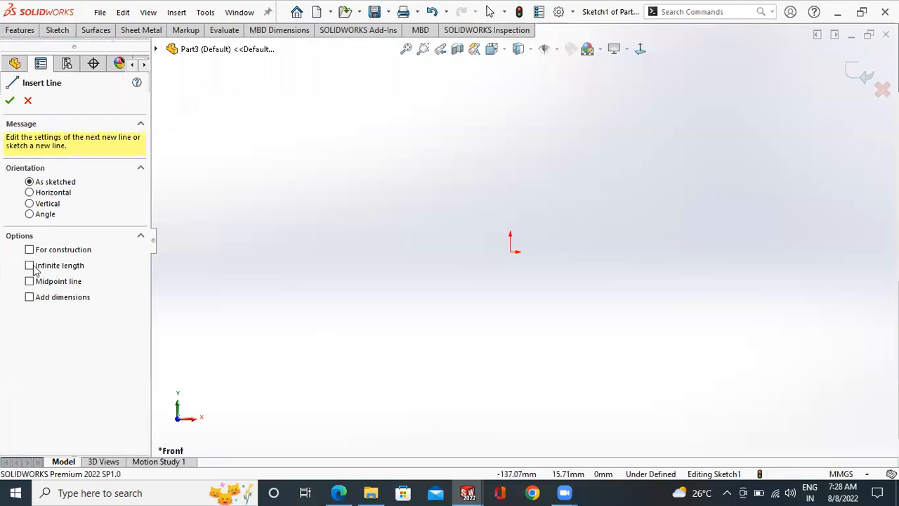
{"action": "left_click", "coordinate": [32, 252]}
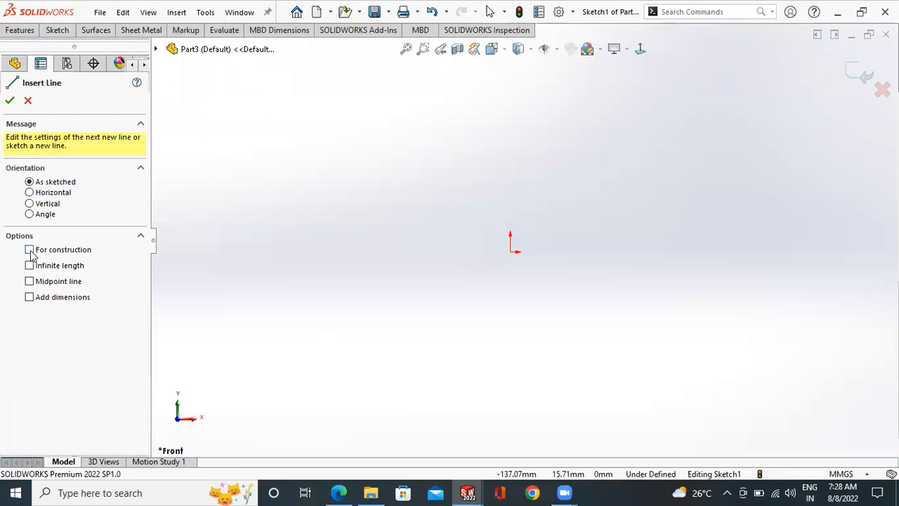
{"action": "left_click", "coordinate": [544, 176]}
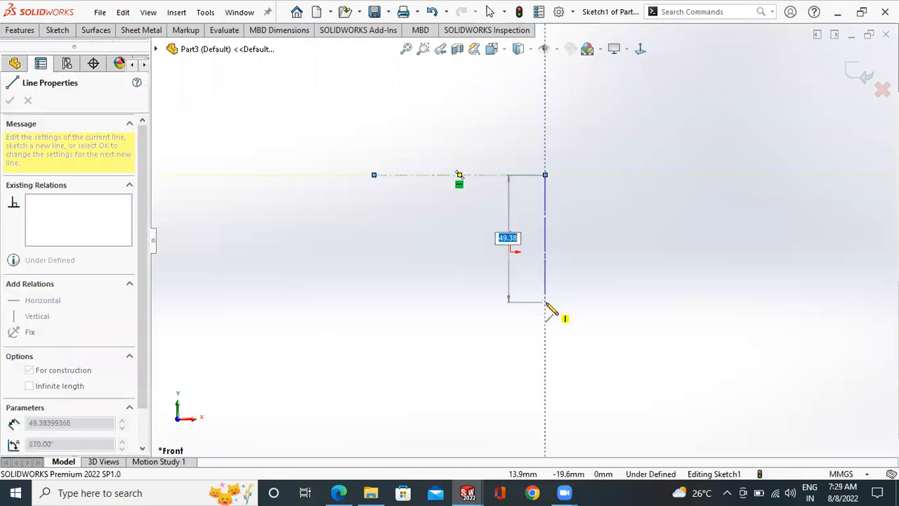
{"action": "left_click", "coordinate": [545, 302]}
{"action": "left_click", "coordinate": [364, 302]}
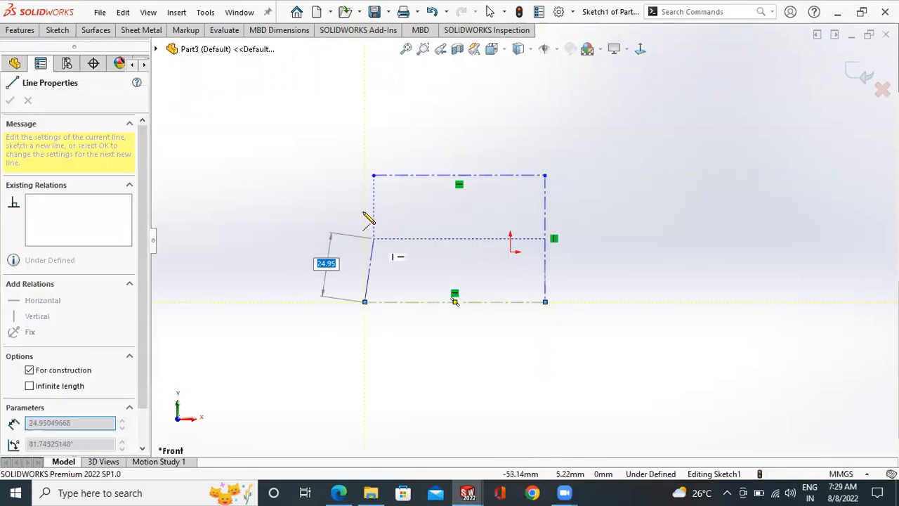
{"action": "left_click", "coordinate": [365, 211]}
{"action": "right_click", "coordinate": [366, 210]}
{"action": "left_click", "coordinate": [403, 235]}
{"action": "key", "text": "Escape"}
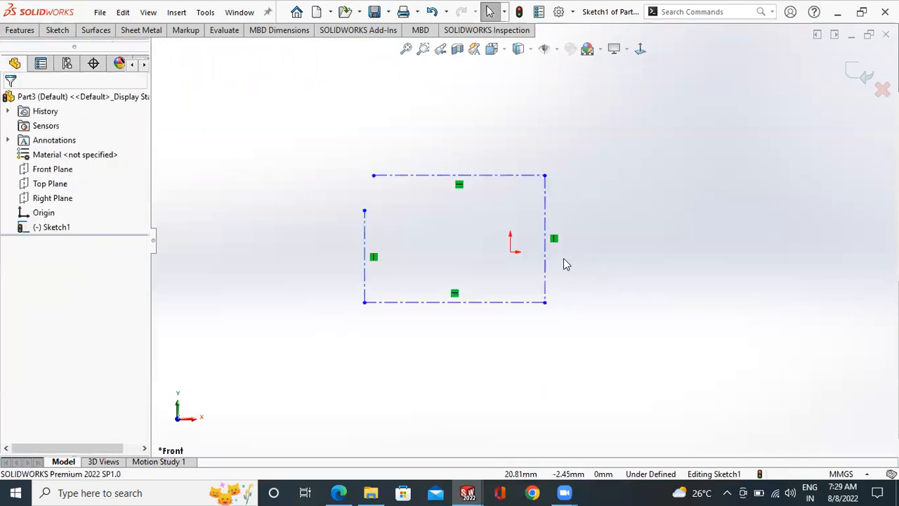
- Switch the outline's top construction line to normal sketch geometry and back to construction geometry
{"action": "scroll", "coordinate": [557, 228], "scroll_direction": "down", "scroll_amount": 3}
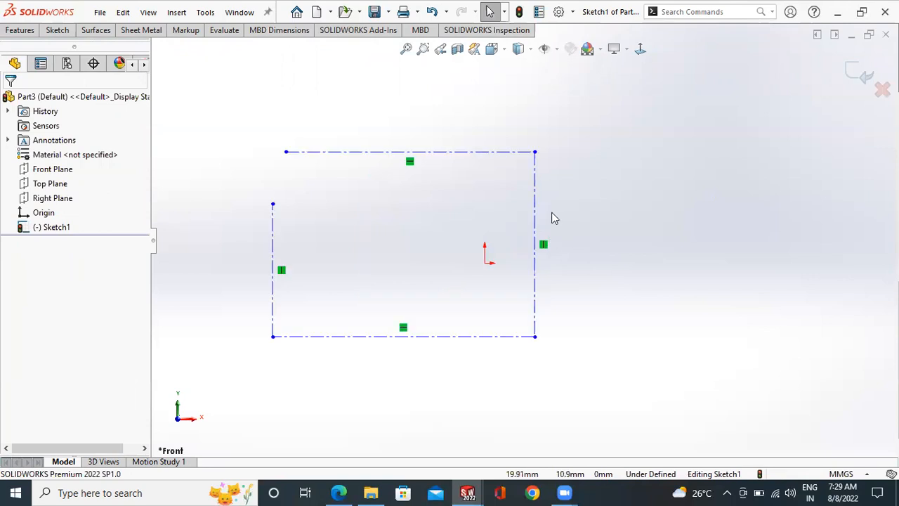
{"action": "right_click", "coordinate": [448, 156]}
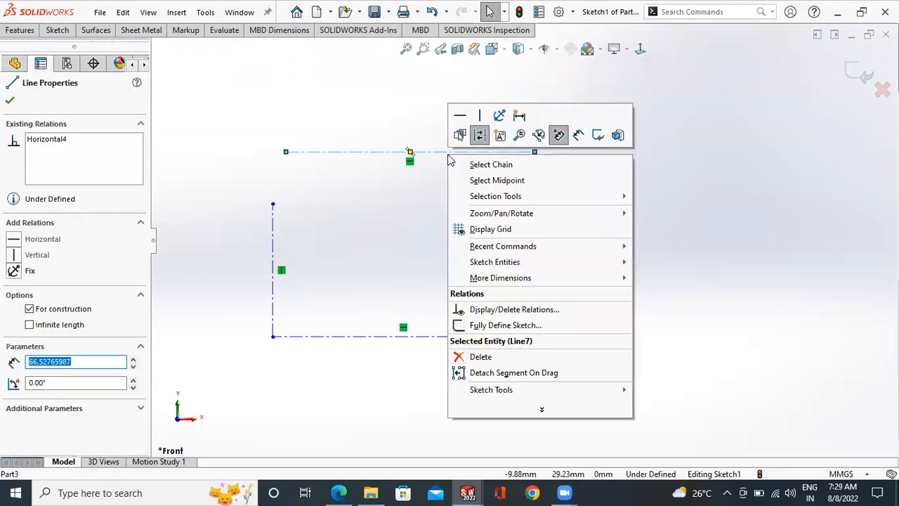
{"action": "left_click", "coordinate": [483, 140]}
{"action": "left_click", "coordinate": [483, 184]}
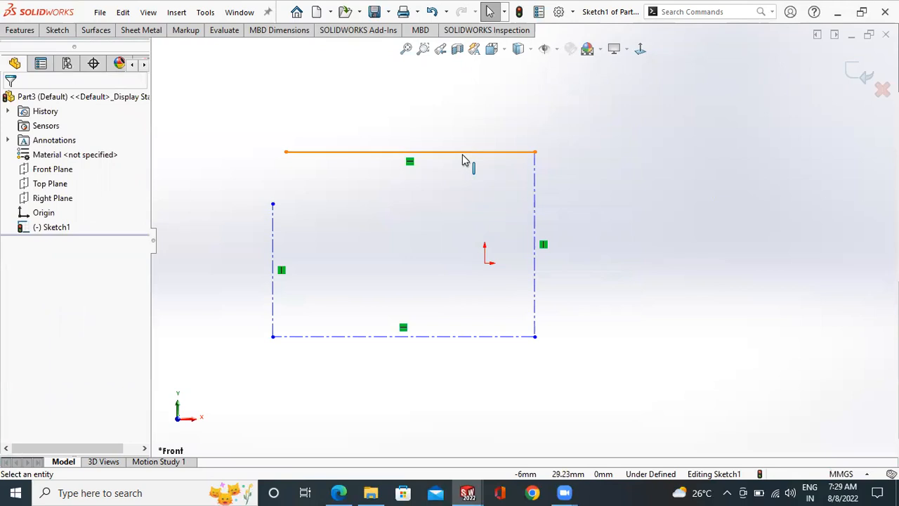
{"action": "right_click", "coordinate": [462, 160]}
{"action": "left_click", "coordinate": [492, 138]}
- Dimension the length of the top construction line and place the dimension above it
{"action": "scroll", "coordinate": [592, 180], "scroll_direction": "up", "scroll_amount": 1}
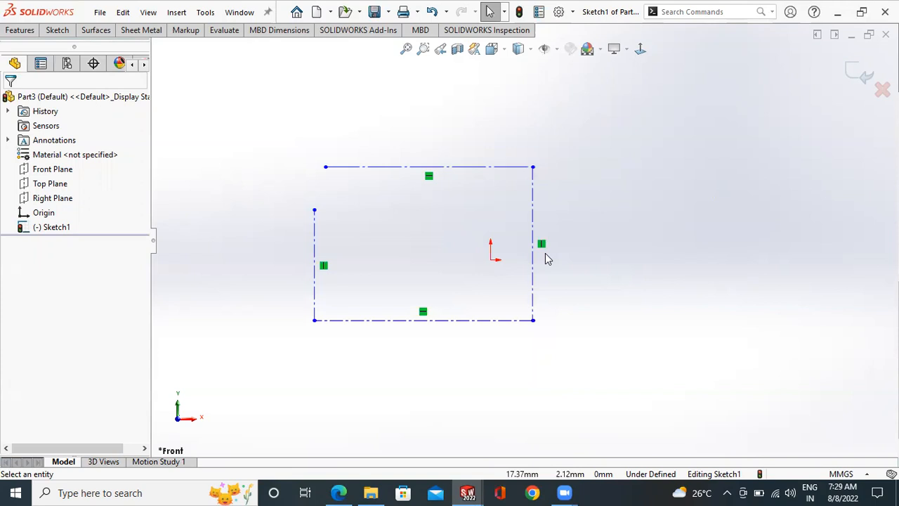
{"action": "left_click", "coordinate": [57, 30]}
{"action": "left_click", "coordinate": [46, 62]}
{"action": "left_click", "coordinate": [338, 167]}
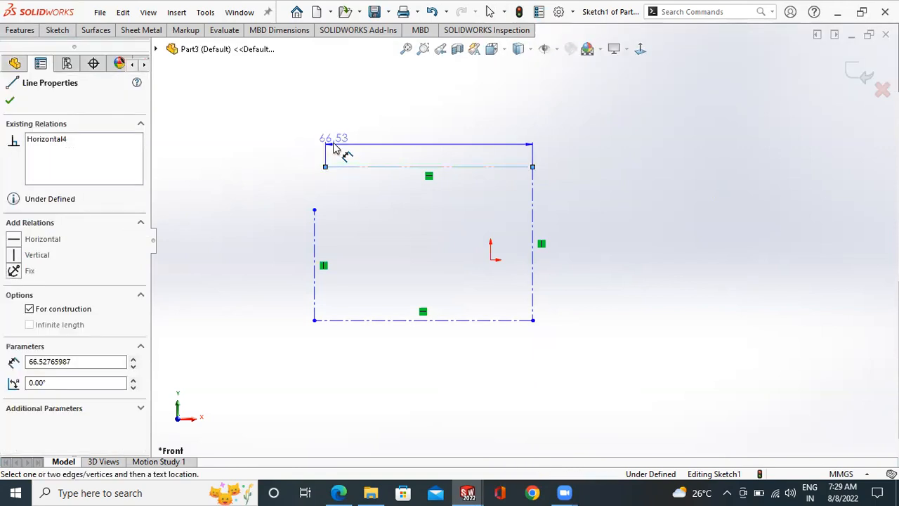
{"action": "left_click", "coordinate": [343, 156]}
{"action": "left_click", "coordinate": [276, 124]}
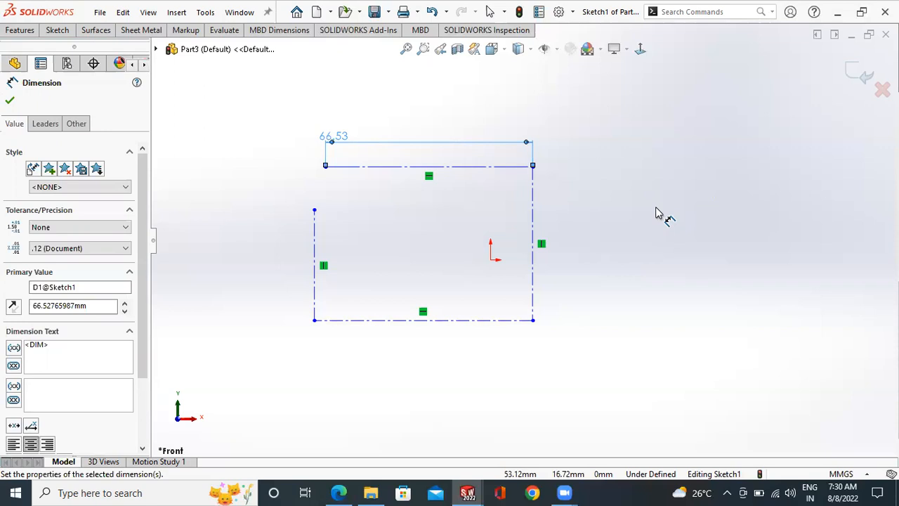
{"action": "left_click", "coordinate": [9, 100]}
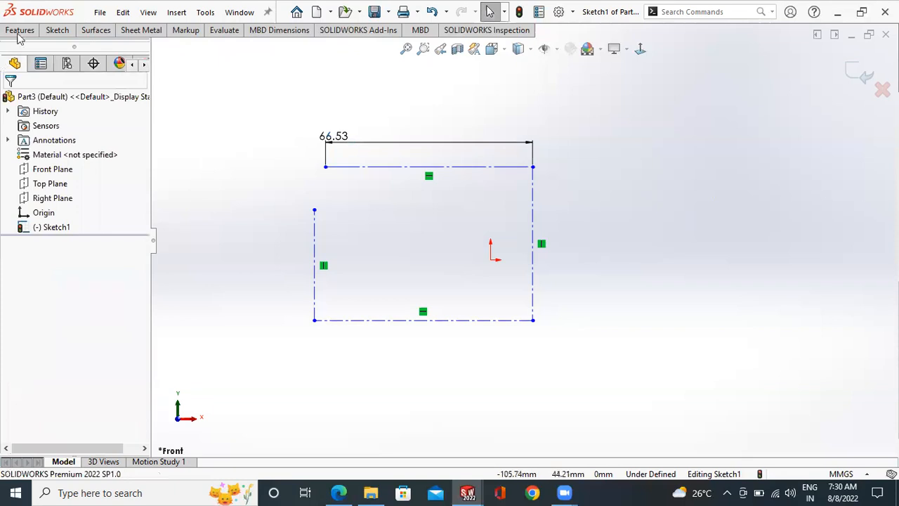
- Sketch three diagonal lines of infinite length across the outline, with the third perpendicular to the first
{"action": "left_click", "coordinate": [56, 30]}
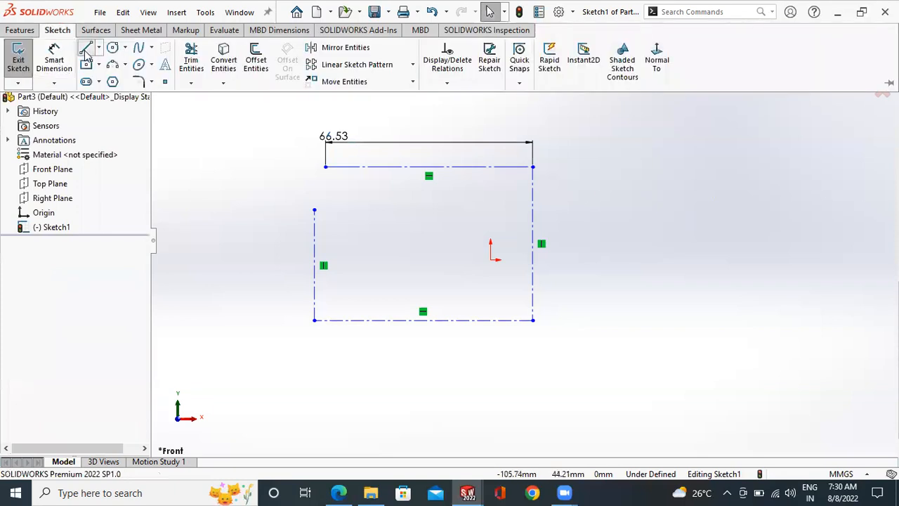
{"action": "left_click", "coordinate": [85, 49]}
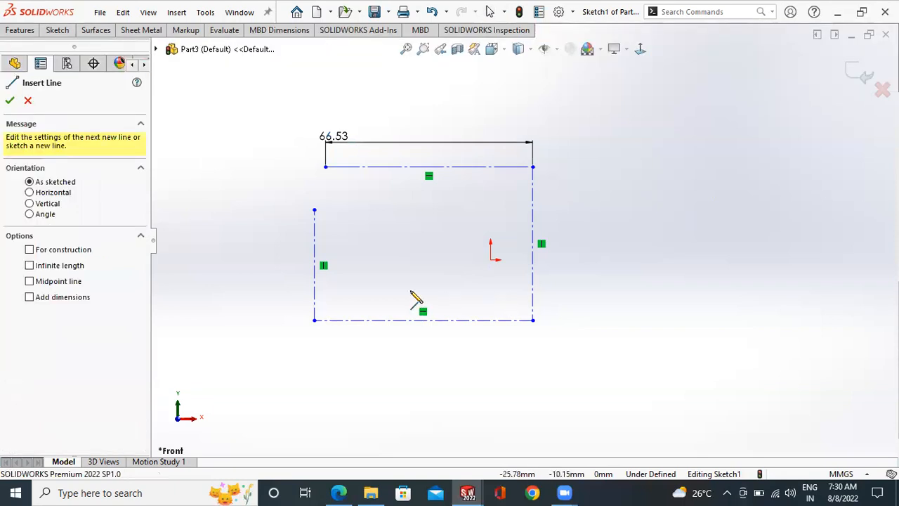
{"action": "left_click", "coordinate": [30, 266]}
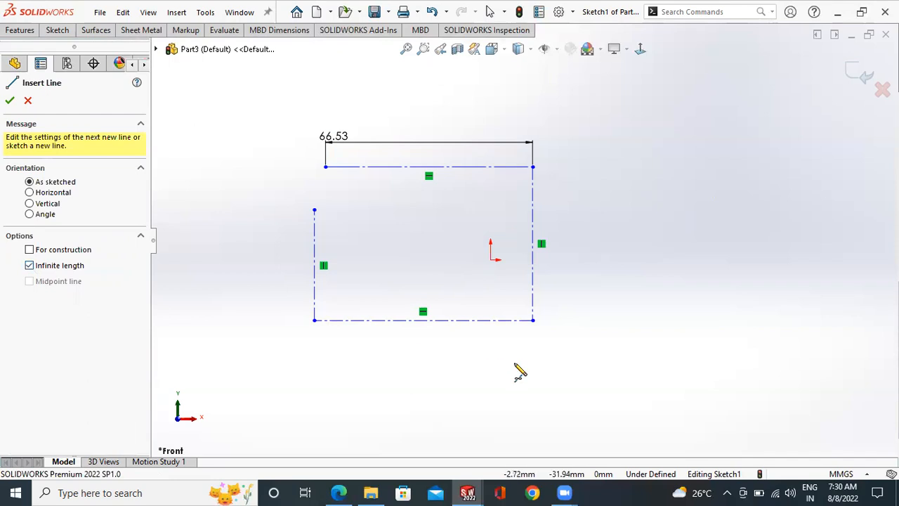
{"action": "left_click", "coordinate": [547, 333]}
{"action": "left_click", "coordinate": [637, 226]}
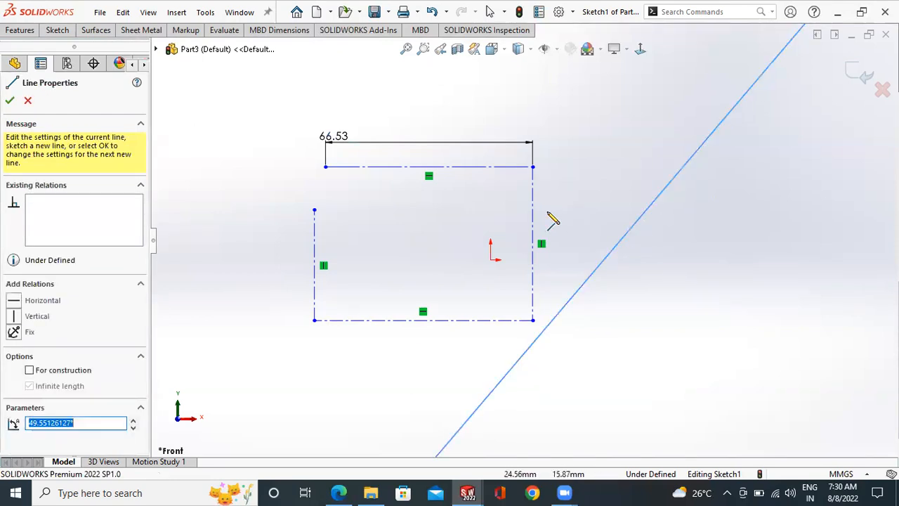
{"action": "left_click", "coordinate": [556, 199]}
{"action": "left_click", "coordinate": [429, 232]}
{"action": "left_click", "coordinate": [548, 333]}
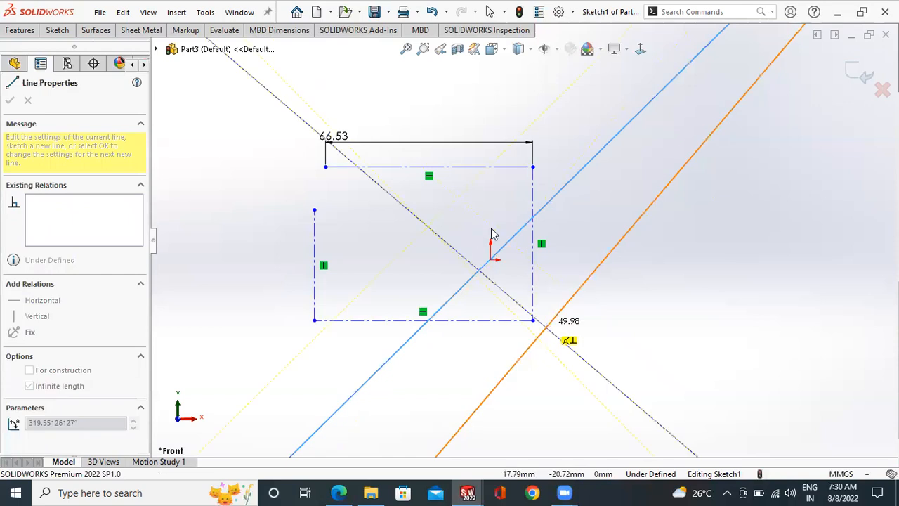
{"action": "key", "text": "Escape"}
- Sketch a horizontal midpoint line to the right of the outline and a vertical line rising from its right end
{"action": "left_click", "coordinate": [62, 36]}
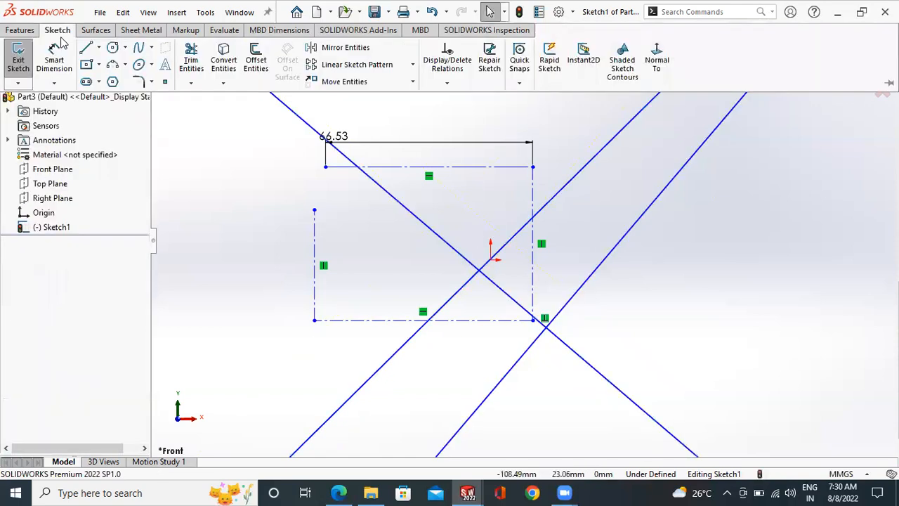
{"action": "left_click", "coordinate": [96, 64]}
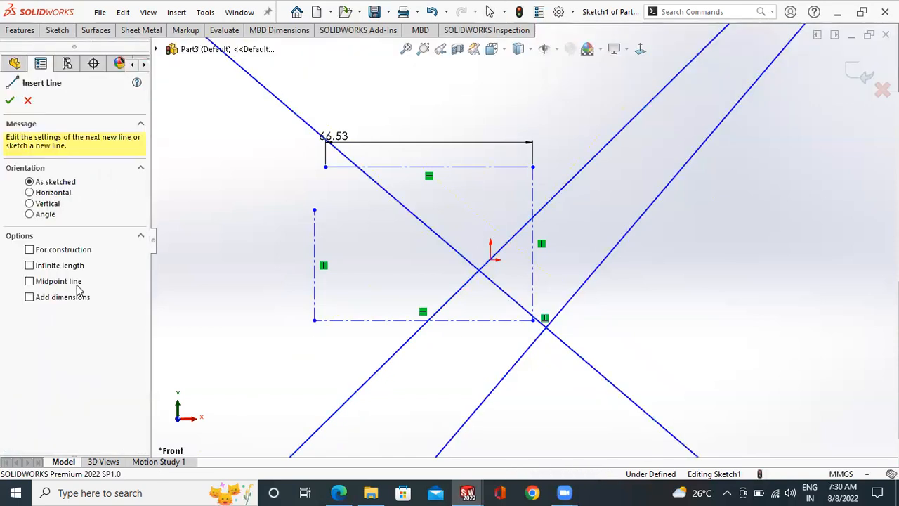
{"action": "left_click", "coordinate": [30, 280]}
{"action": "left_click_drag", "start_coordinate": [658, 304], "coordinate": [700, 304]}
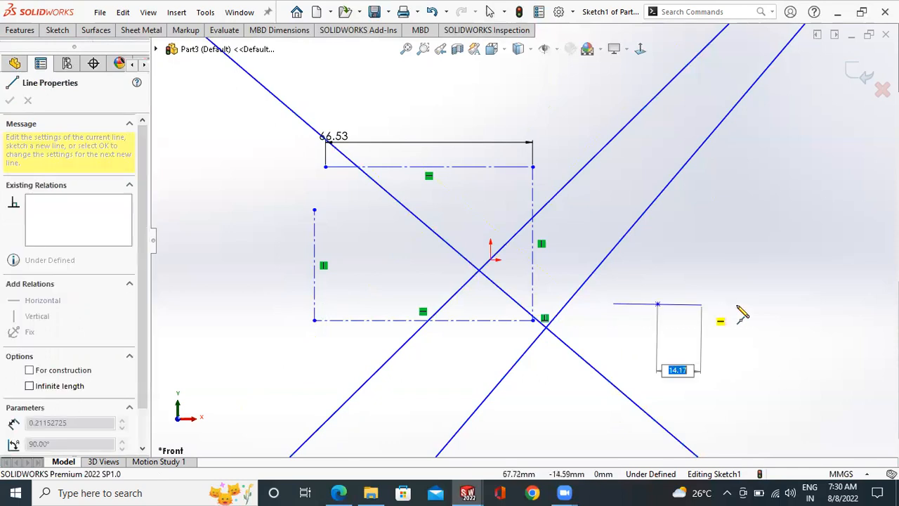
{"action": "left_click", "coordinate": [740, 304]}
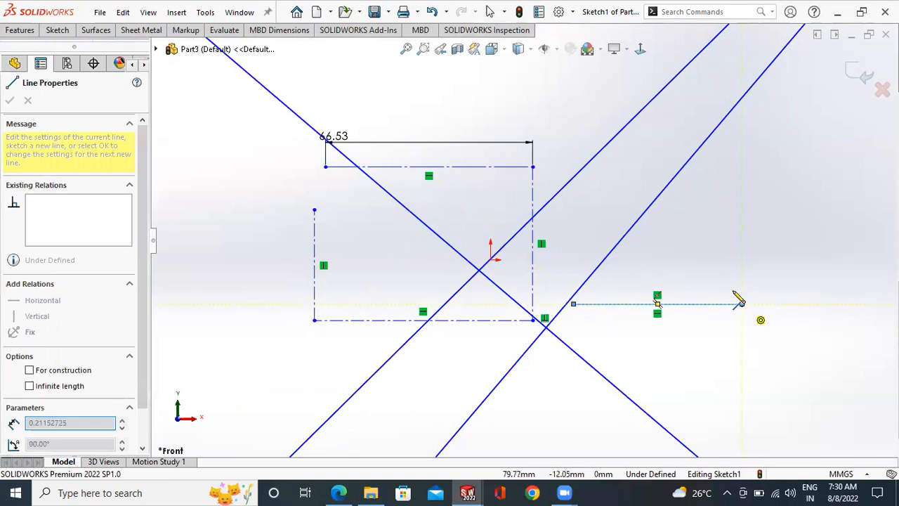
{"action": "left_click", "coordinate": [742, 184]}
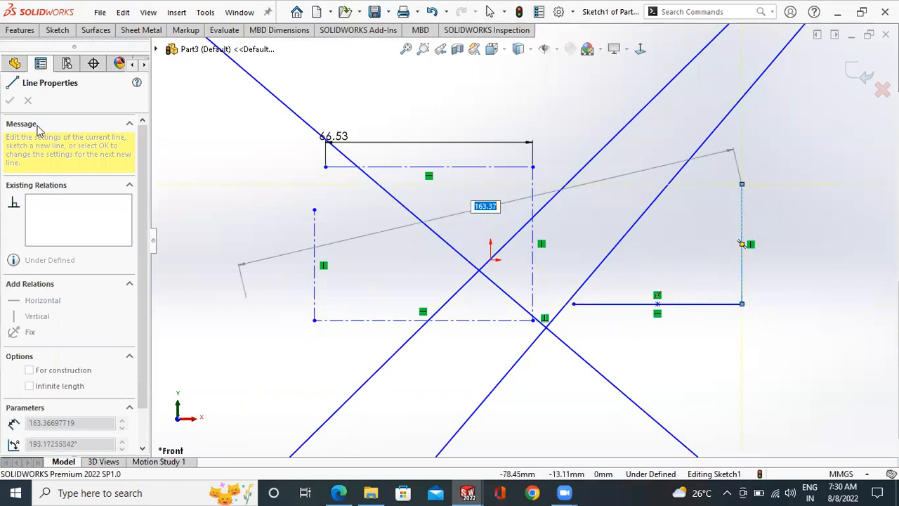
{"action": "left_click", "coordinate": [25, 102]}
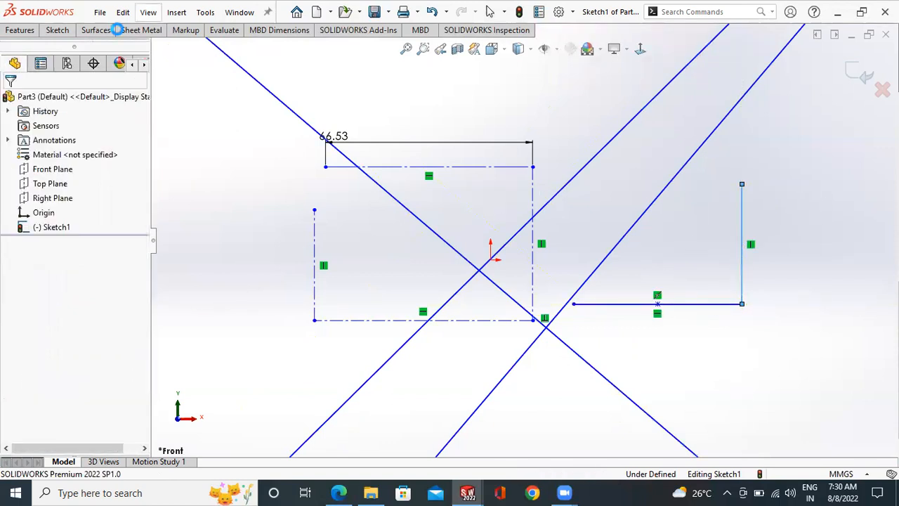
{"action": "left_click", "coordinate": [85, 47]}
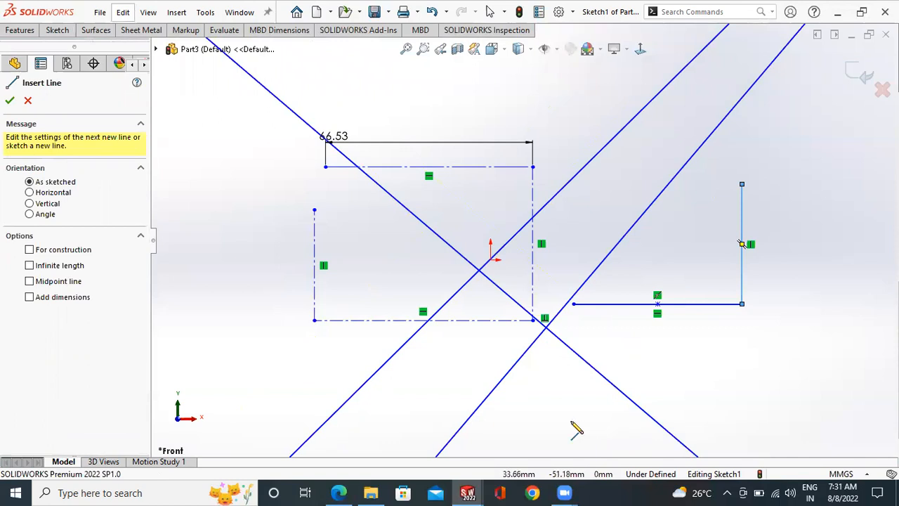
{"action": "left_click", "coordinate": [566, 414]}
{"action": "key", "text": "Escape"}
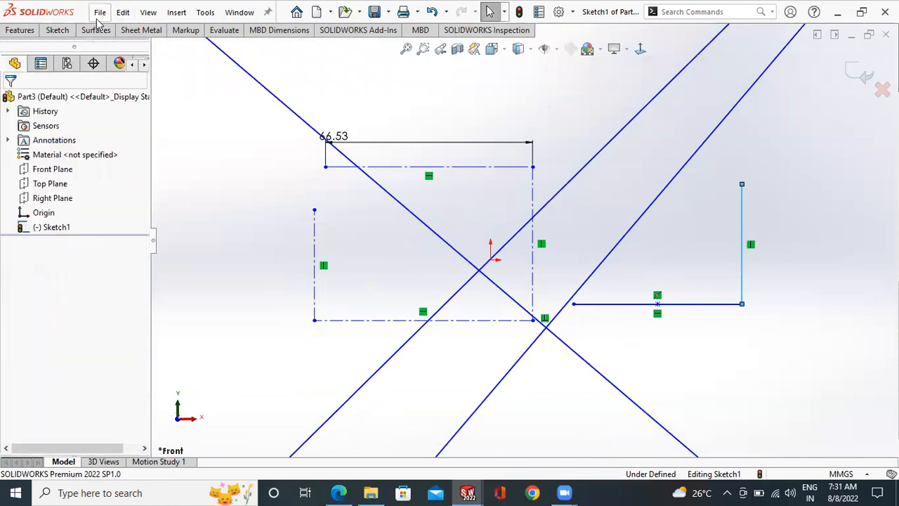
- Sketch a horizontal midpoint line about 35 mm long to the lower left of the outline
{"action": "left_click", "coordinate": [58, 30]}
{"action": "left_click", "coordinate": [90, 50]}
{"action": "left_click", "coordinate": [28, 281]}
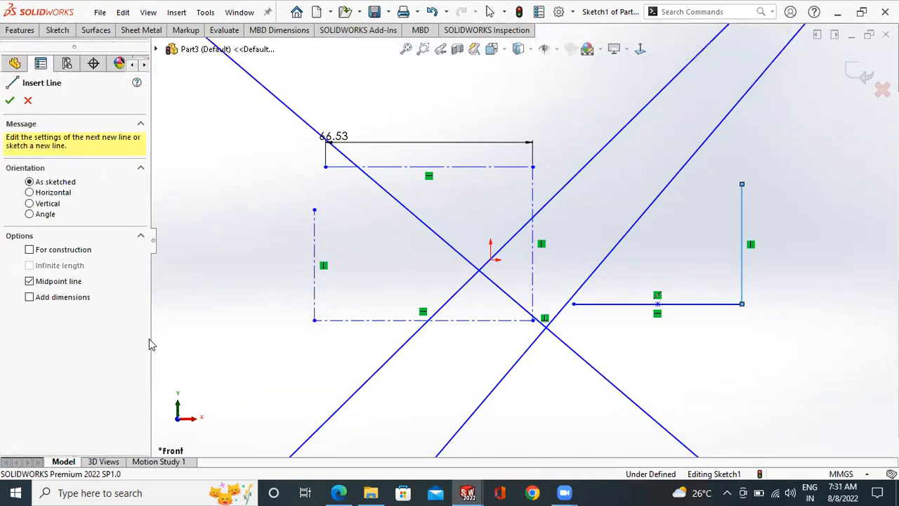
{"action": "left_click", "coordinate": [242, 370]}
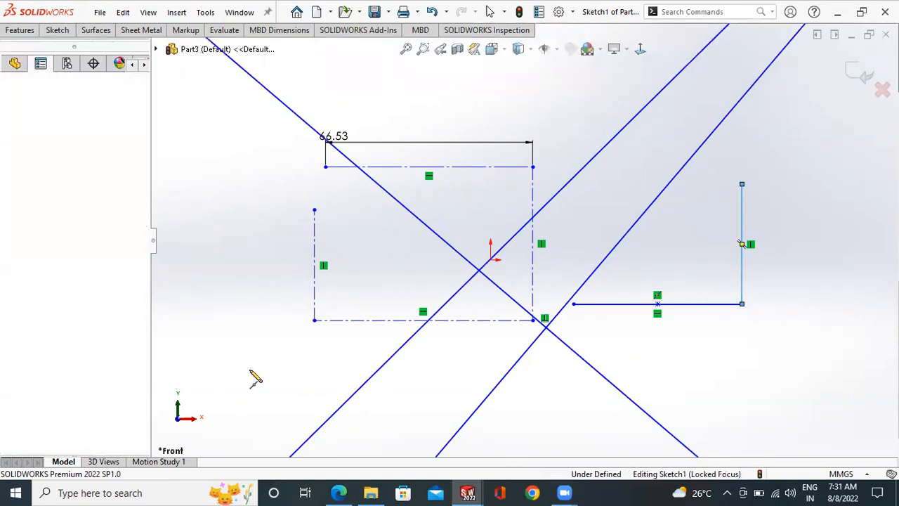
{"action": "left_click", "coordinate": [297, 371]}
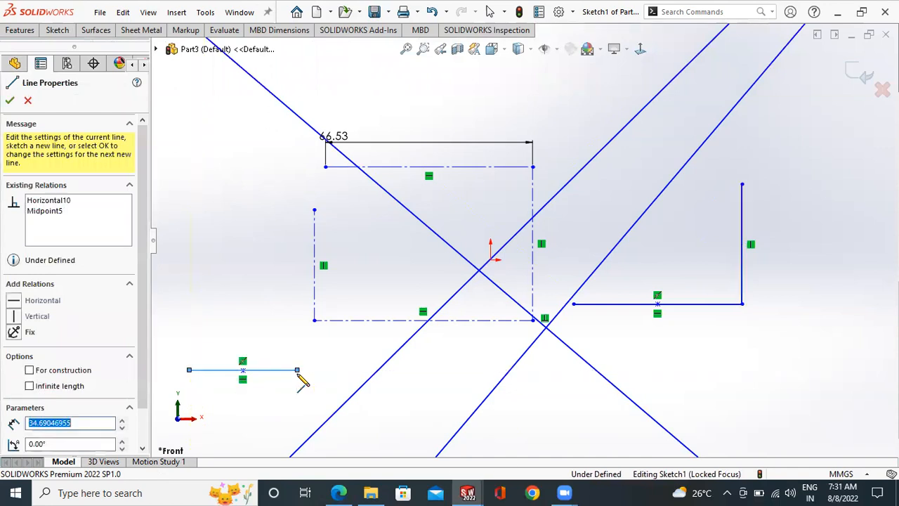
{"action": "key", "text": "Escape"}
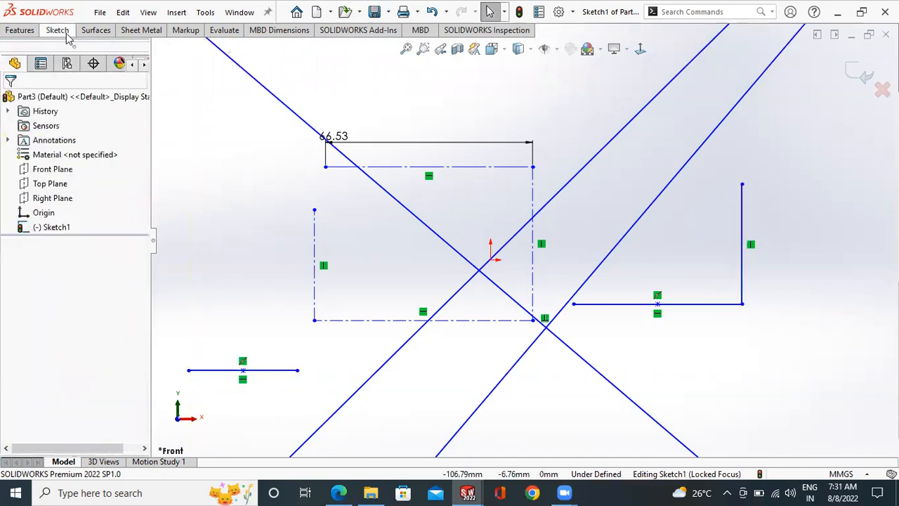
{"action": "left_click", "coordinate": [58, 30]}
{"action": "left_click", "coordinate": [87, 49]}
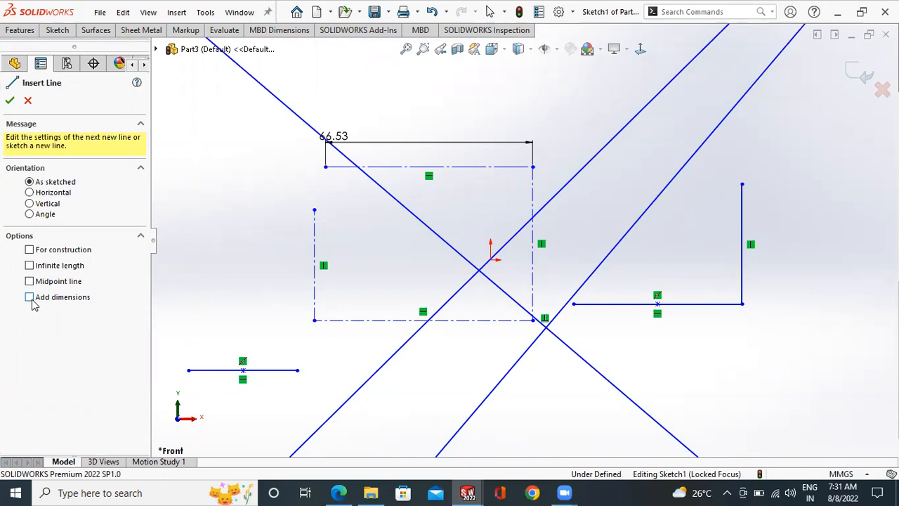
{"action": "key", "text": "Escape"}
- Select all the sketch geometry, including its dimension, and delete it to empty the sketch
{"action": "scroll", "coordinate": [287, 259], "scroll_direction": "up", "scroll_amount": 6}
{"action": "left_click_drag", "start_coordinate": [743, 162], "coordinate": [407, 350]}
{"action": "key", "text": "Delete"}
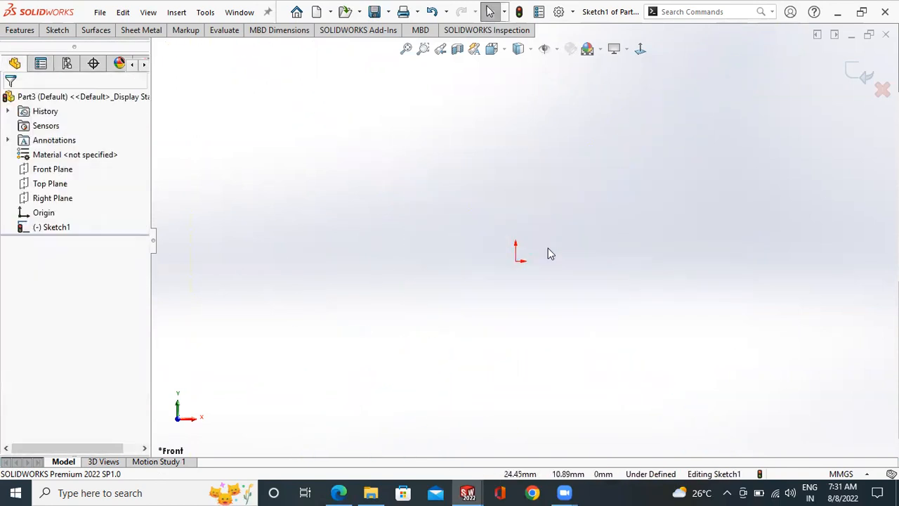
- Sketch a 30 mm horizontal line starting at the origin
{"action": "scroll", "coordinate": [522, 323], "scroll_direction": "down", "scroll_amount": 4}
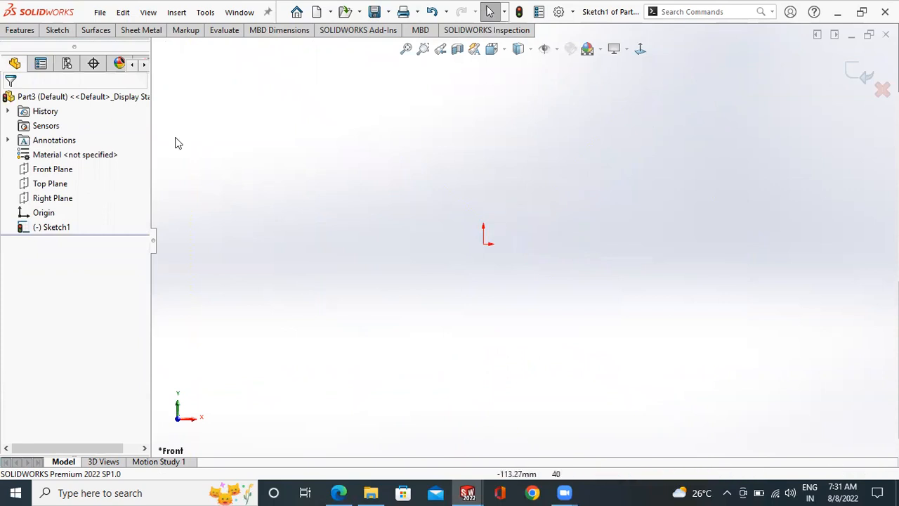
{"action": "left_click", "coordinate": [57, 30]}
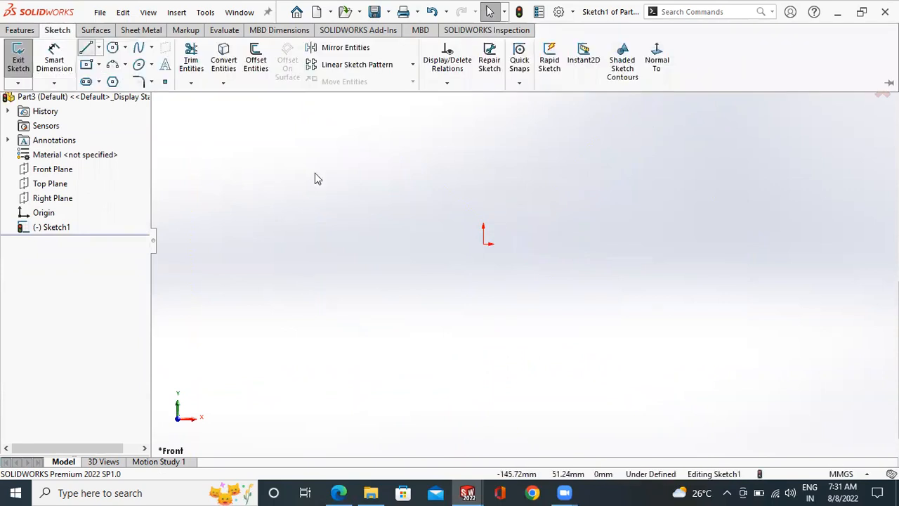
{"action": "key", "text": "l"}
{"action": "left_click", "coordinate": [484, 244]}
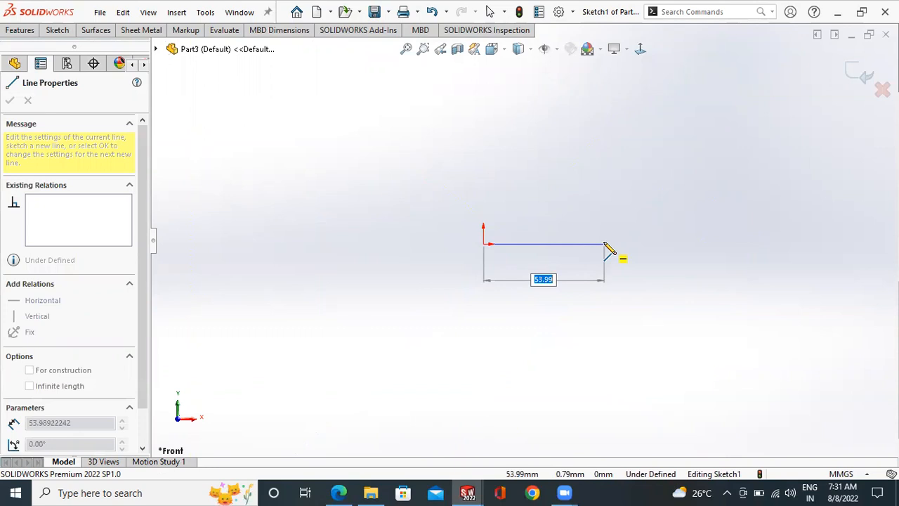
{"action": "type", "text": "30"}
{"action": "key", "text": "Return"}
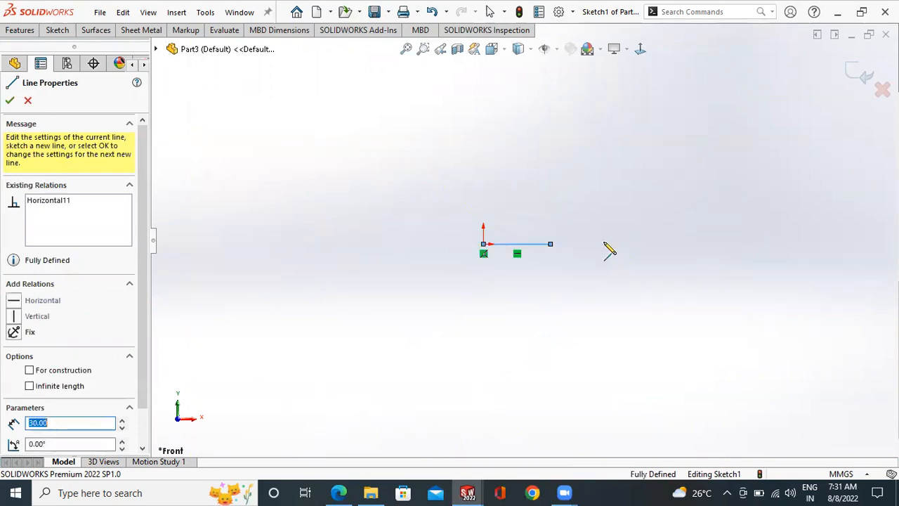
{"action": "key", "text": "Escape"}
{"action": "scroll", "coordinate": [568, 236], "scroll_direction": "down", "scroll_amount": 3}
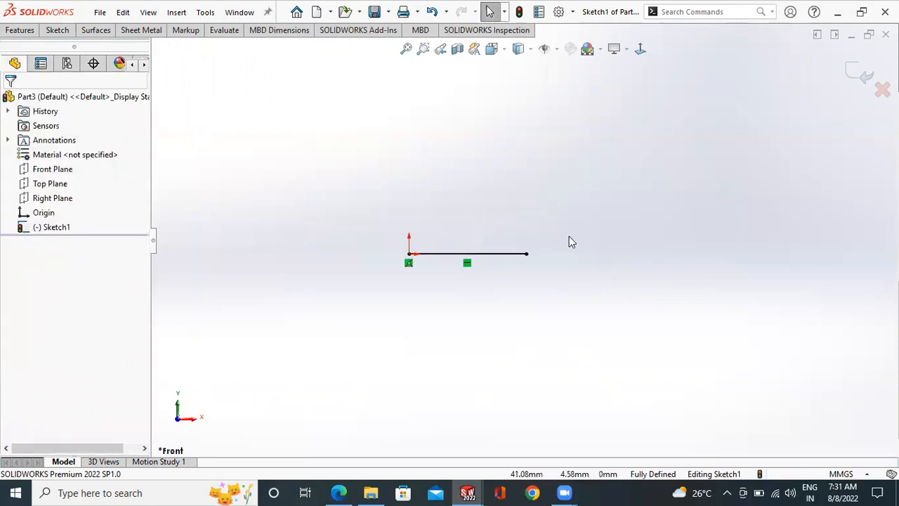
- Turn off on-screen numeric input on entity creation in the system options for sketches
{"action": "left_click", "coordinate": [572, 12]}
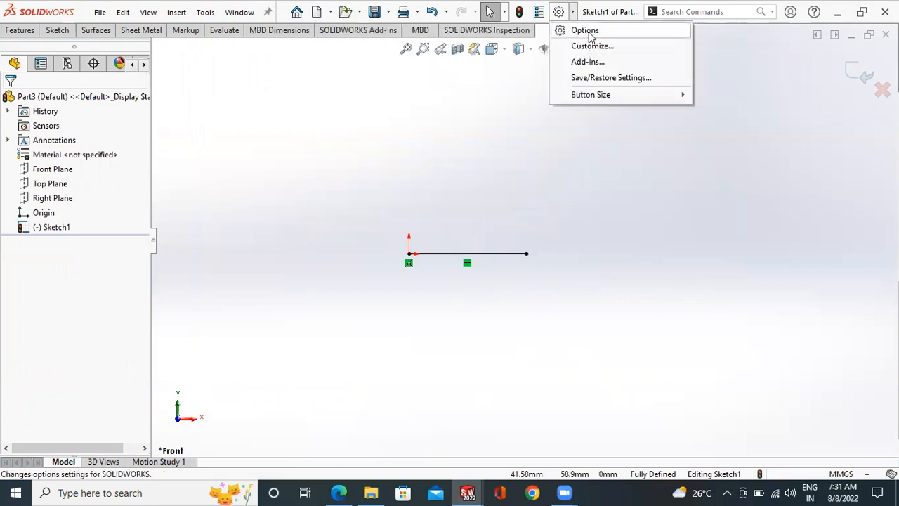
{"action": "left_click", "coordinate": [589, 33]}
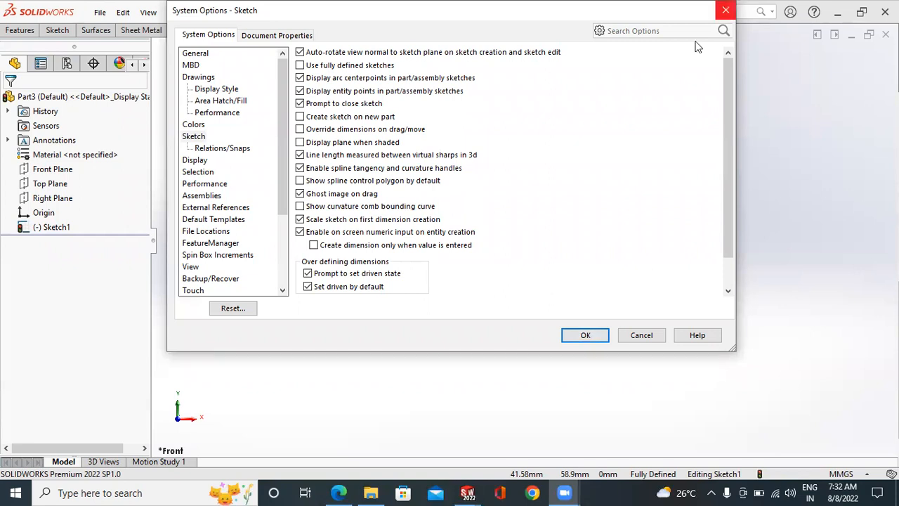
{"action": "left_click", "coordinate": [725, 10]}
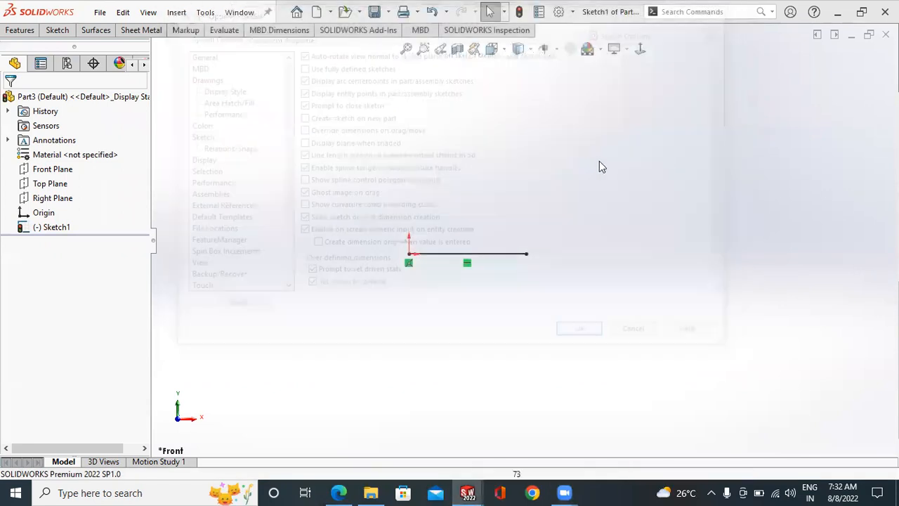
{"action": "left_click", "coordinate": [572, 11]}
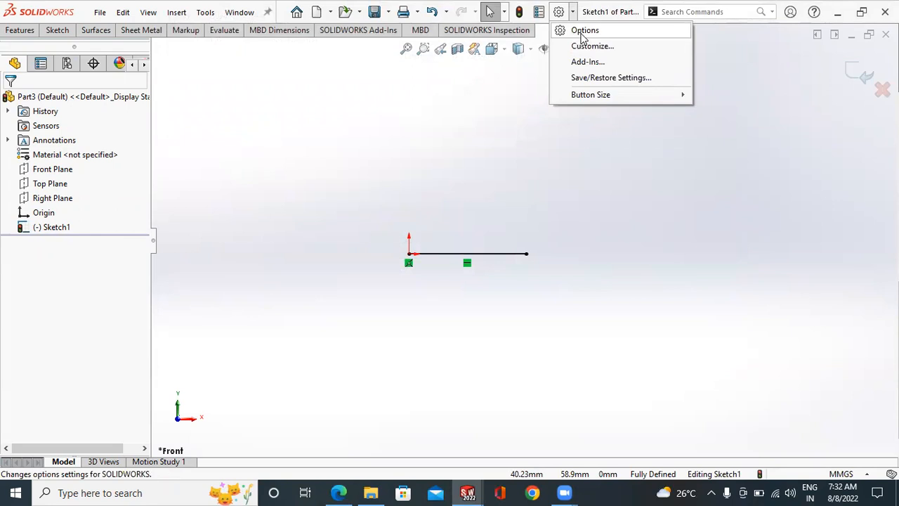
{"action": "left_click", "coordinate": [581, 31]}
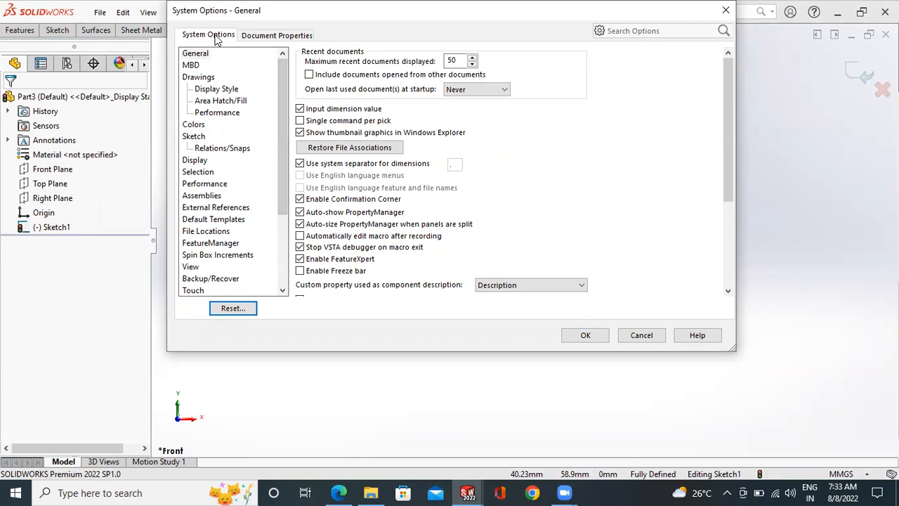
{"action": "left_click", "coordinate": [193, 138]}
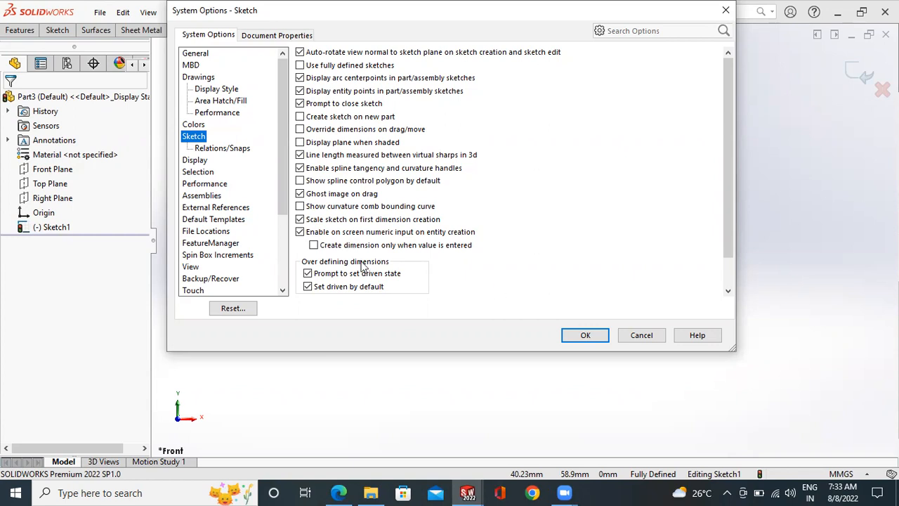
{"action": "left_click", "coordinate": [300, 232]}
{"action": "left_click", "coordinate": [587, 335]}
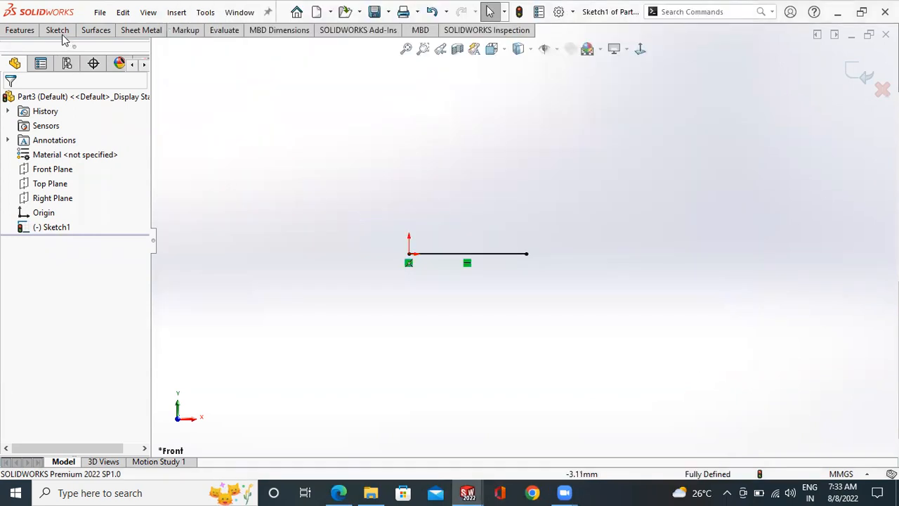
- Sketch a separate horizontal line about 33 mm long above the line at the origin
{"action": "left_click", "coordinate": [57, 29]}
{"action": "left_click", "coordinate": [92, 49]}
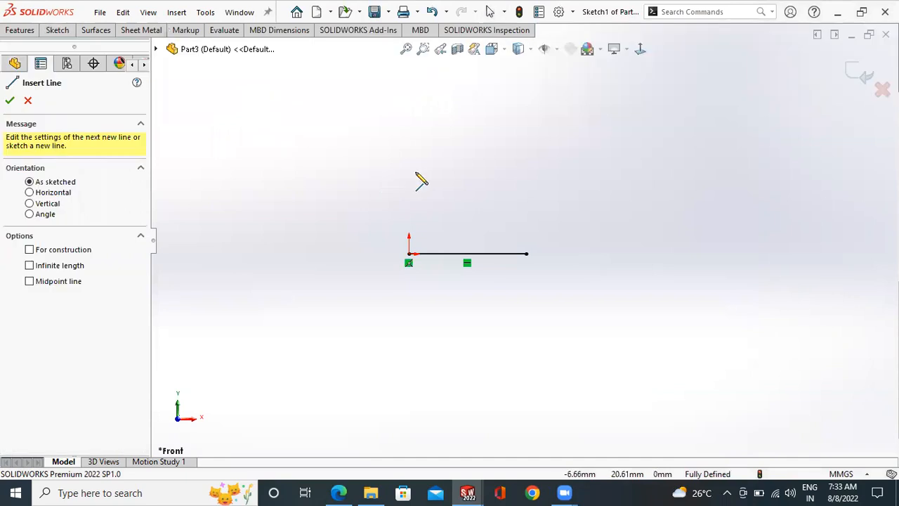
{"action": "left_click", "coordinate": [511, 172]}
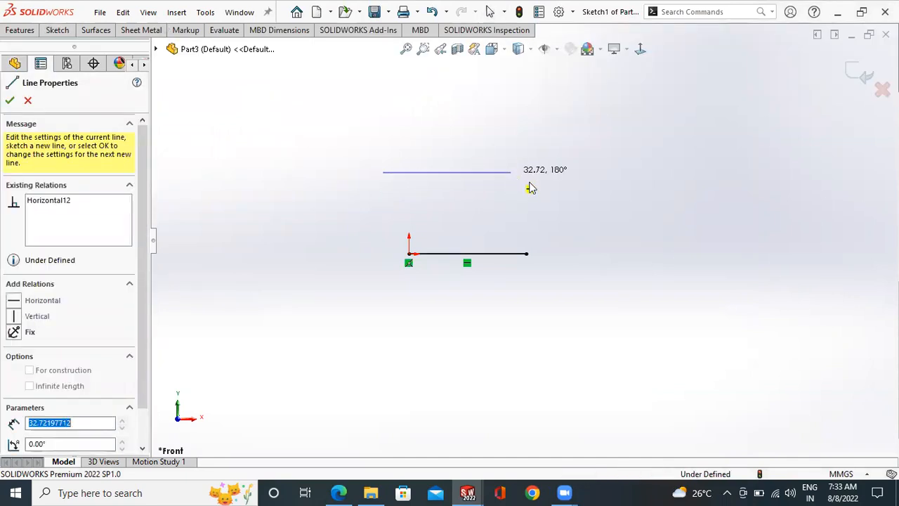
{"action": "right_click", "coordinate": [513, 175]}
{"action": "left_click", "coordinate": [541, 183]}
- Dimension the upper horizontal line's length as 35 mm
{"action": "left_click", "coordinate": [56, 31]}
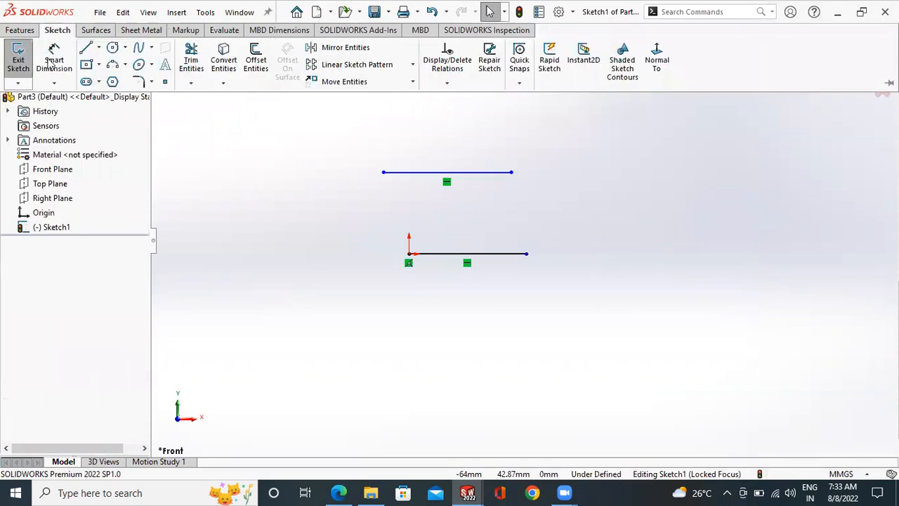
{"action": "left_click", "coordinate": [408, 174]}
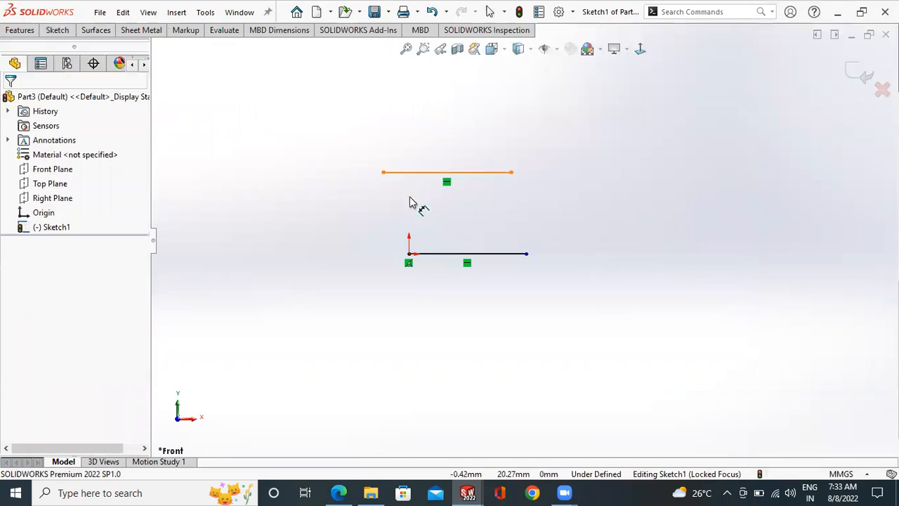
{"action": "left_click", "coordinate": [410, 197]}
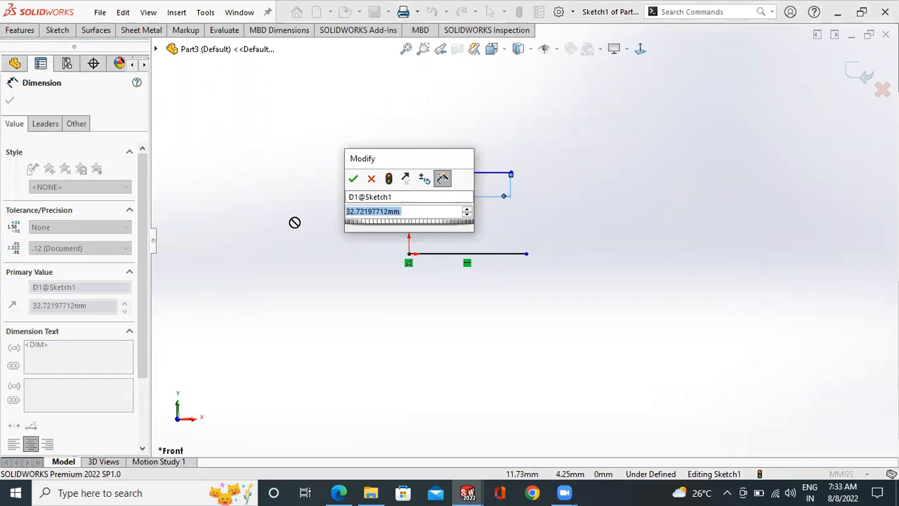
{"action": "type", "text": "35"}
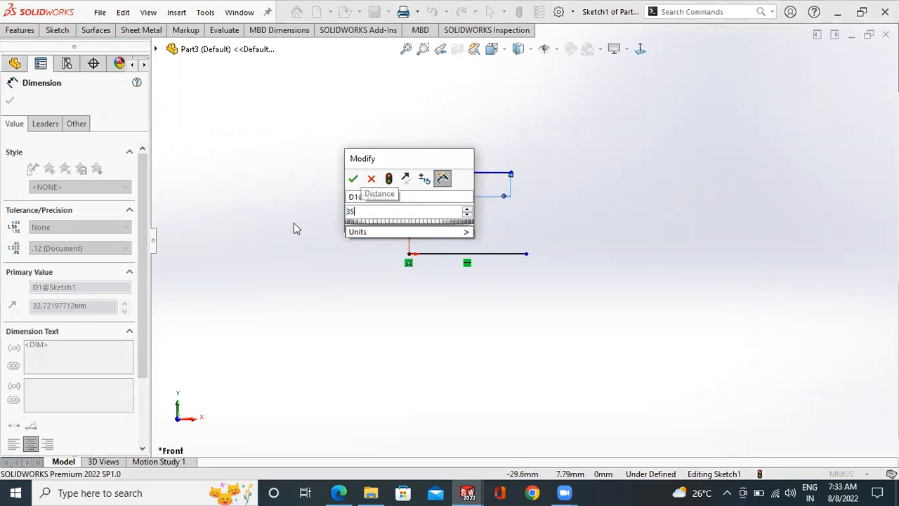
{"action": "key", "text": "Return"}
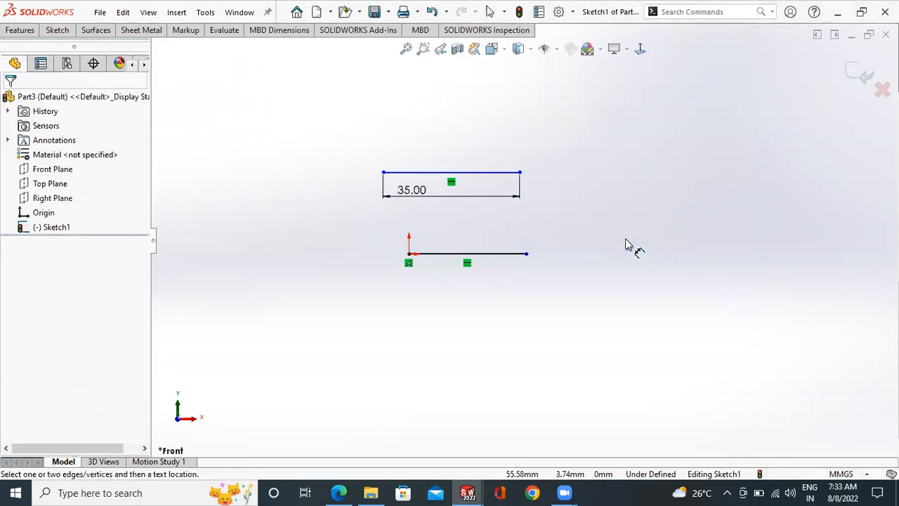
- Delete both horizontal lines and the dimension from the sketch
{"action": "mouse_move", "coordinate": [564, 492]}
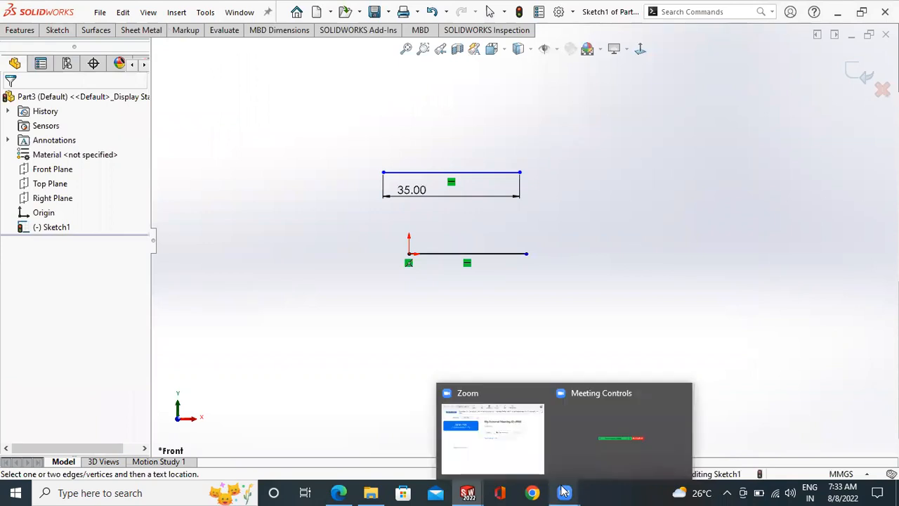
{"action": "scroll", "coordinate": [562, 243], "scroll_direction": "down", "scroll_amount": 1}
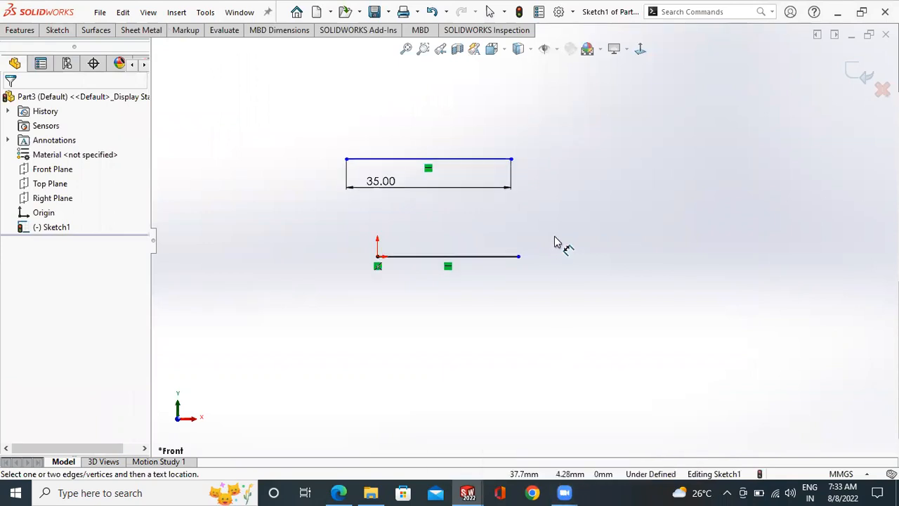
{"action": "scroll", "coordinate": [566, 213], "scroll_direction": "up", "scroll_amount": 1}
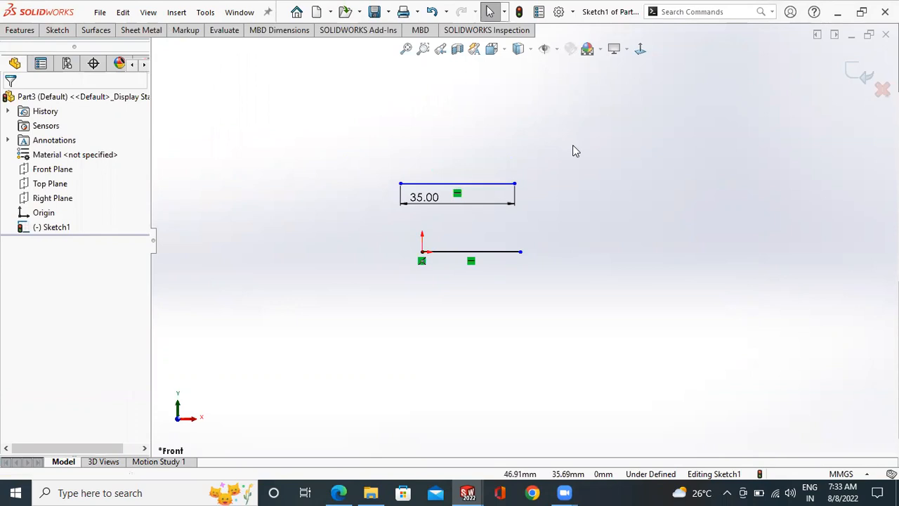
{"action": "left_click_drag", "start_coordinate": [574, 147], "coordinate": [428, 306]}
{"action": "key", "text": "Delete"}
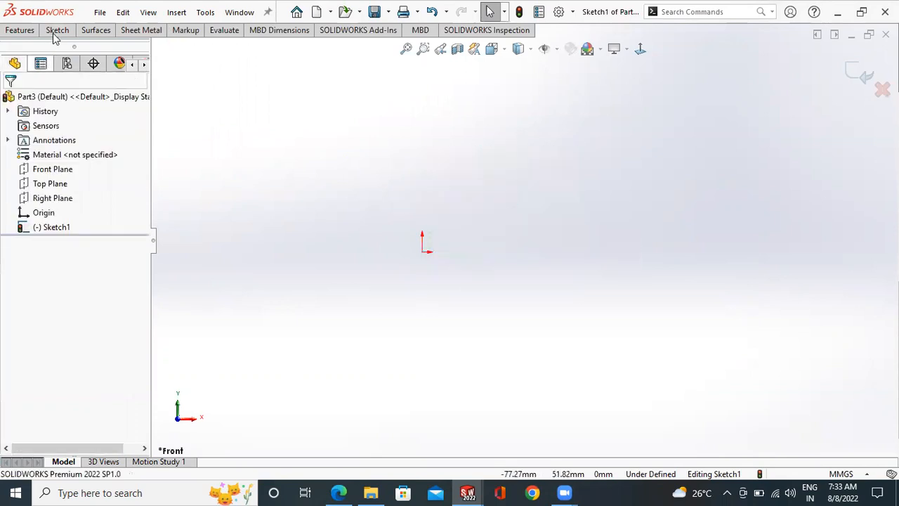
- Check the on-screen numeric input setting in the system options for sketches
{"action": "left_click", "coordinate": [57, 30]}
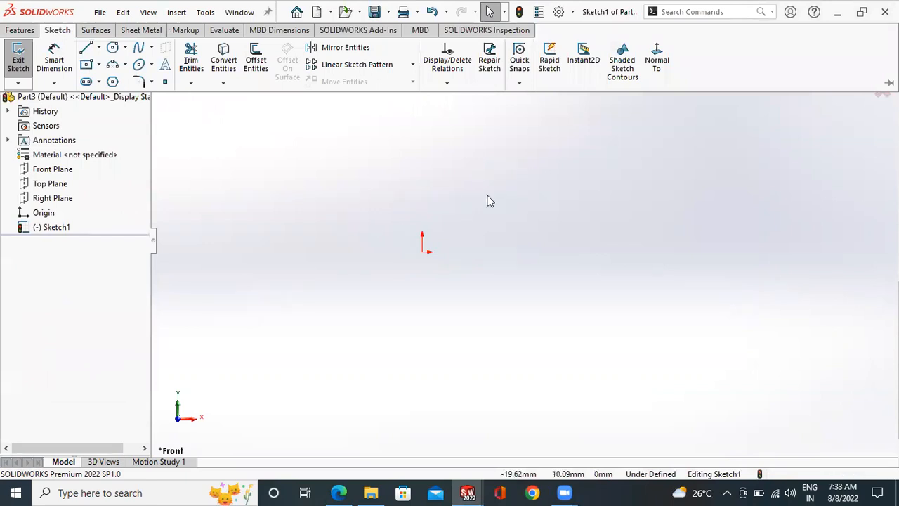
{"action": "left_click", "coordinate": [573, 12]}
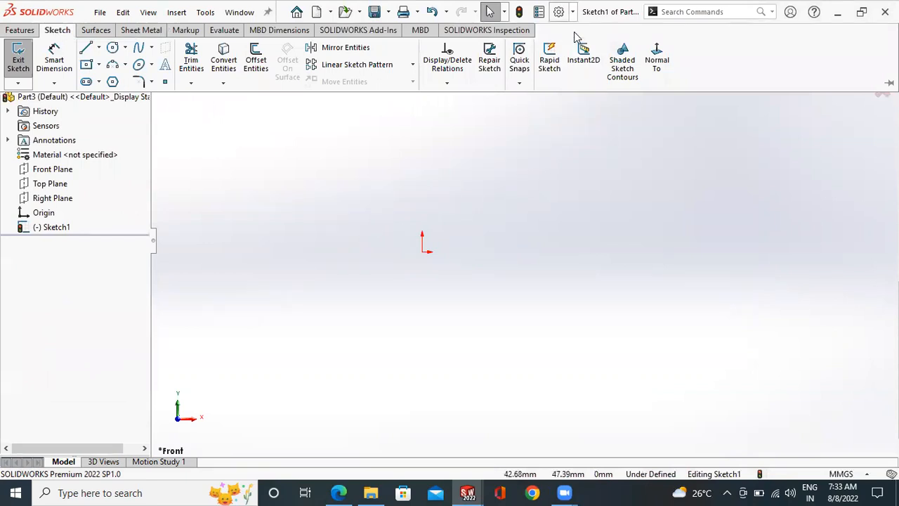
{"action": "left_click", "coordinate": [577, 32]}
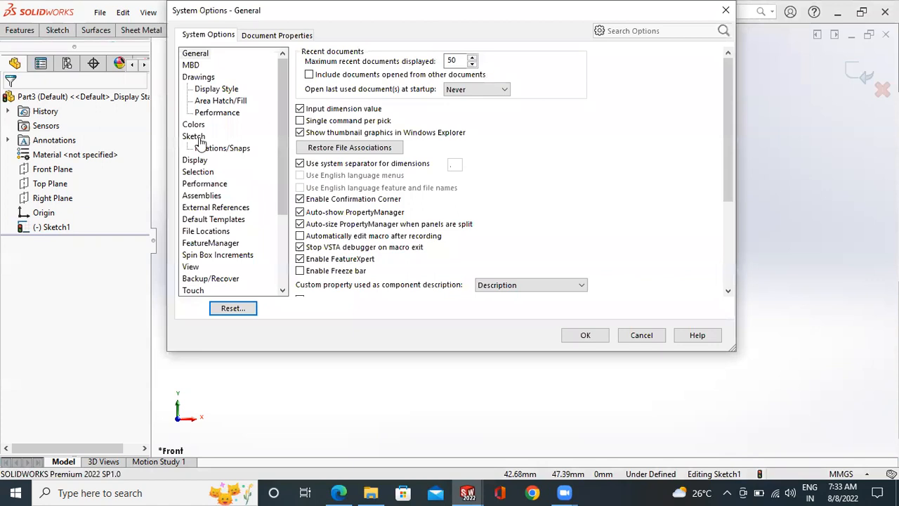
{"action": "left_click", "coordinate": [195, 136]}
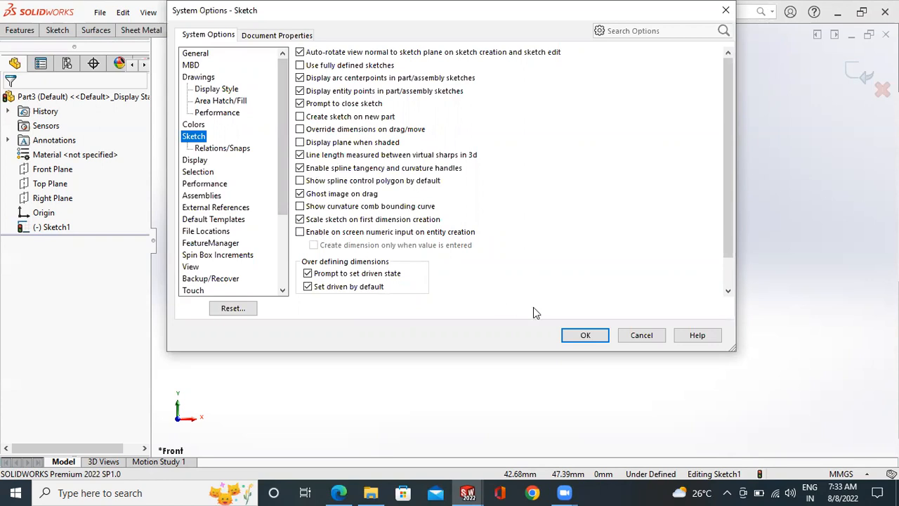
{"action": "left_click", "coordinate": [583, 335]}
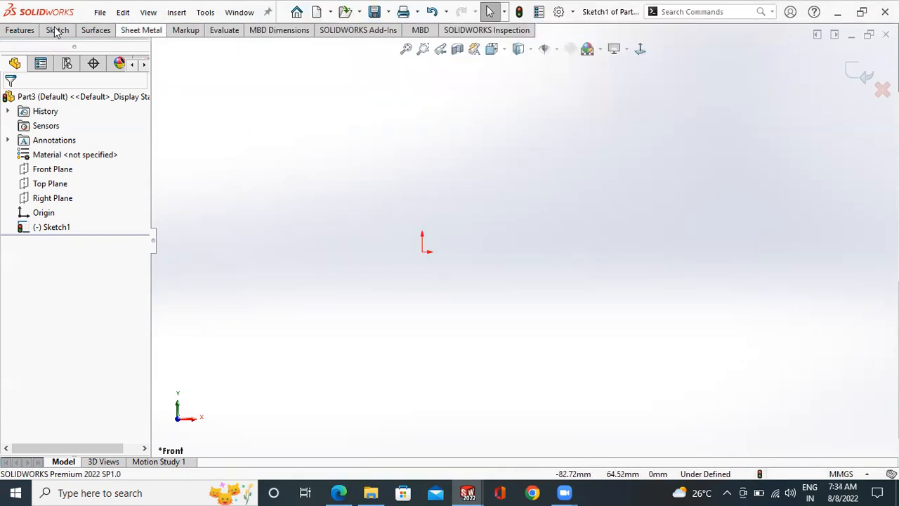
{"action": "left_click", "coordinate": [57, 29]}
{"action": "left_click", "coordinate": [87, 44]}
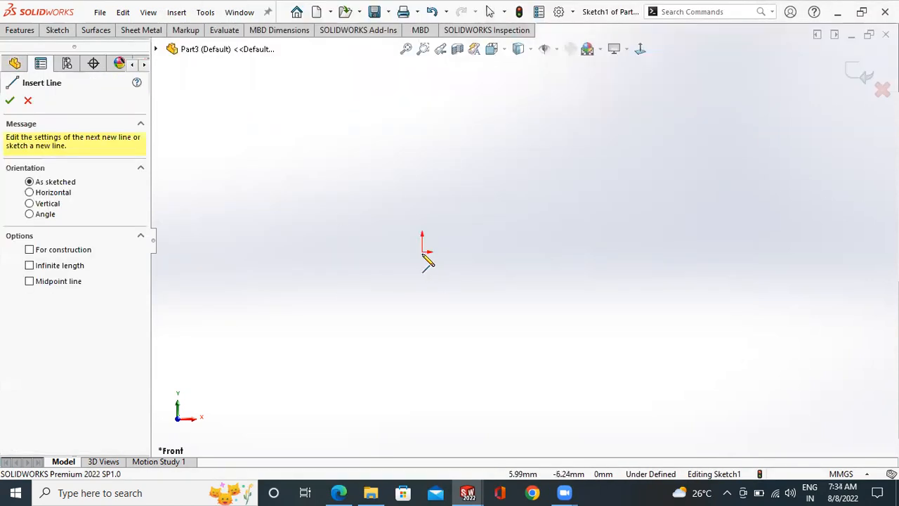
{"action": "left_click", "coordinate": [423, 252]}
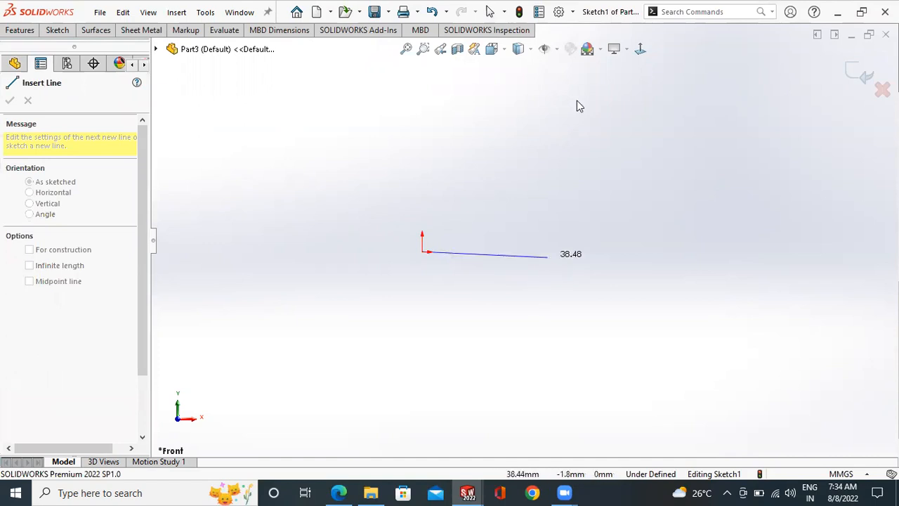
{"action": "key", "text": "Escape"}
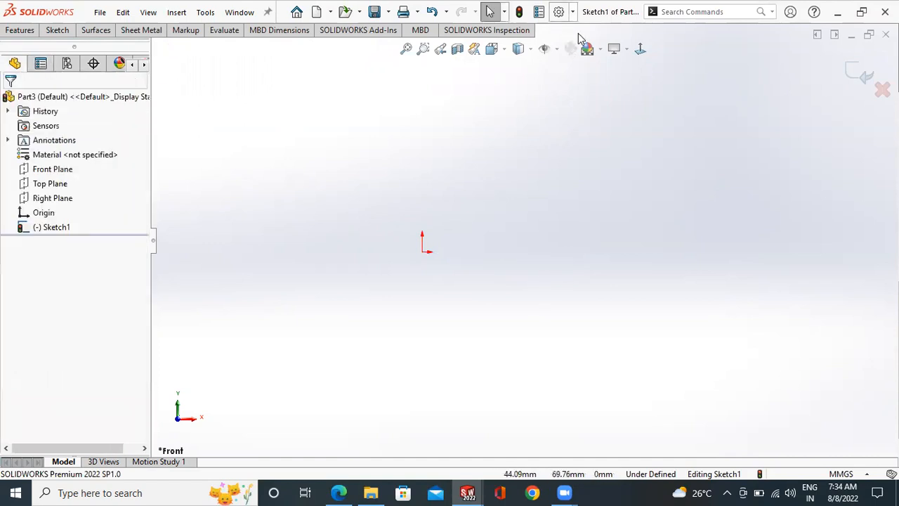
- Turn on on-screen numeric input on entity creation, with dimensions created only when a value is entered, in the sketch system options
{"action": "left_click", "coordinate": [572, 12]}
{"action": "left_click", "coordinate": [578, 33]}
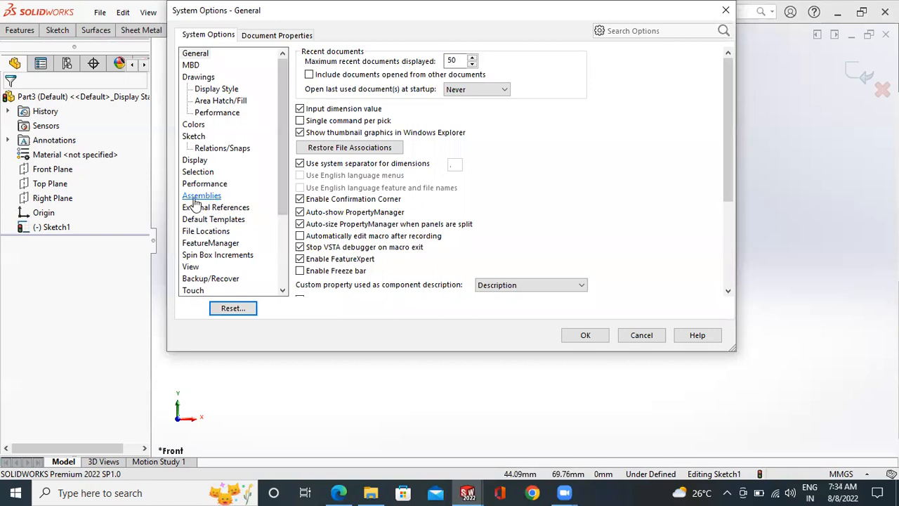
{"action": "left_click", "coordinate": [193, 136]}
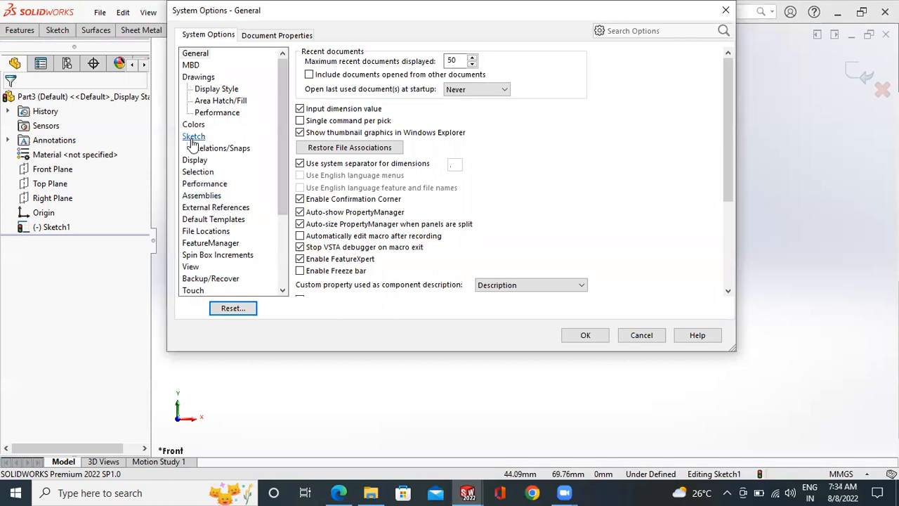
{"action": "left_click", "coordinate": [299, 231]}
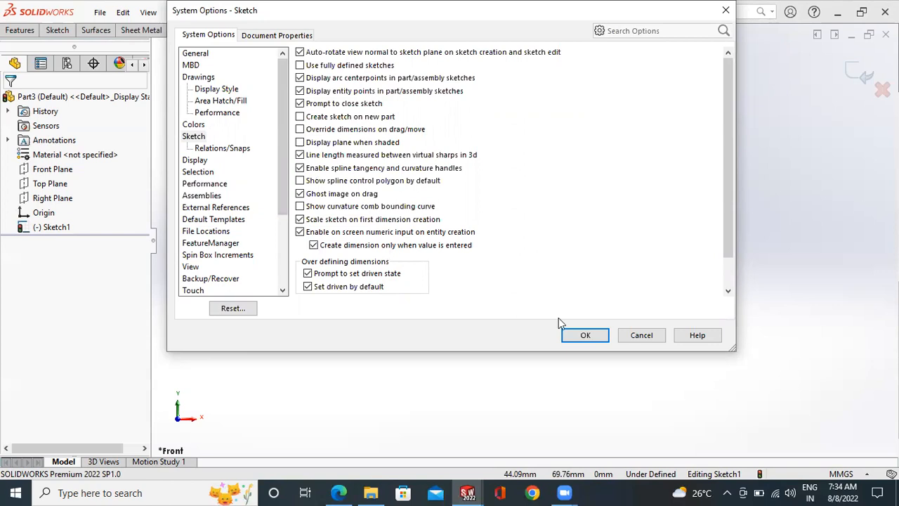
{"action": "key", "text": "Return"}
- Sketch a 30 mm horizontal line rightward from the origin, entering its length with on-screen numeric input
{"action": "left_click", "coordinate": [58, 30]}
{"action": "left_click", "coordinate": [423, 253]}
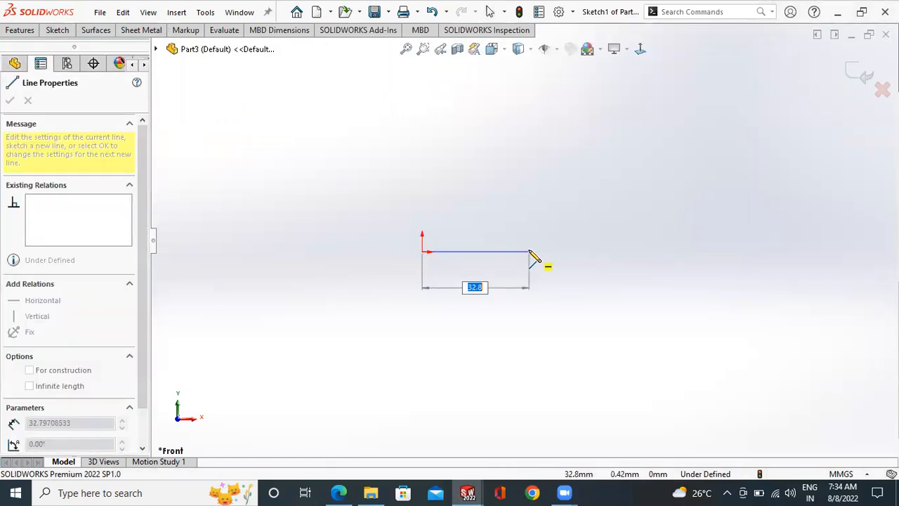
{"action": "type", "text": "30"}
{"action": "key", "text": "Return"}
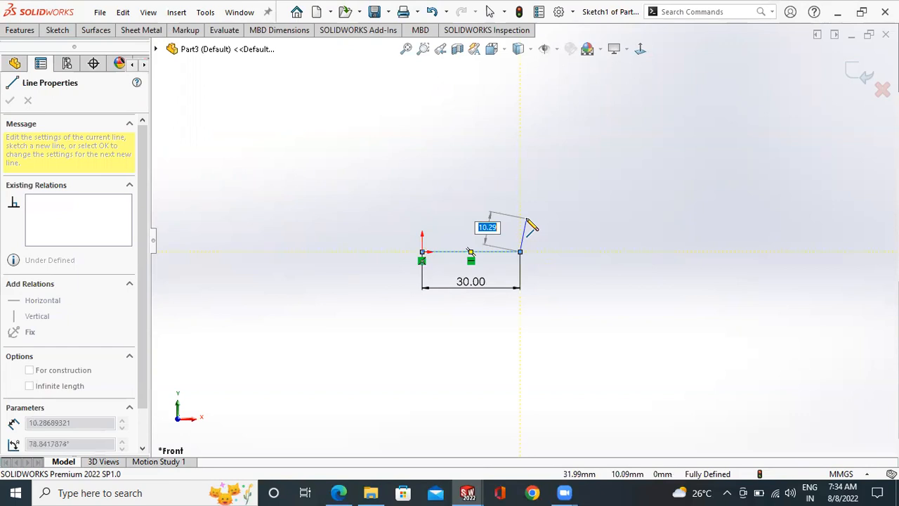
{"action": "key", "text": "Escape"}
{"action": "scroll", "coordinate": [534, 236], "scroll_direction": "down", "scroll_amount": 2}
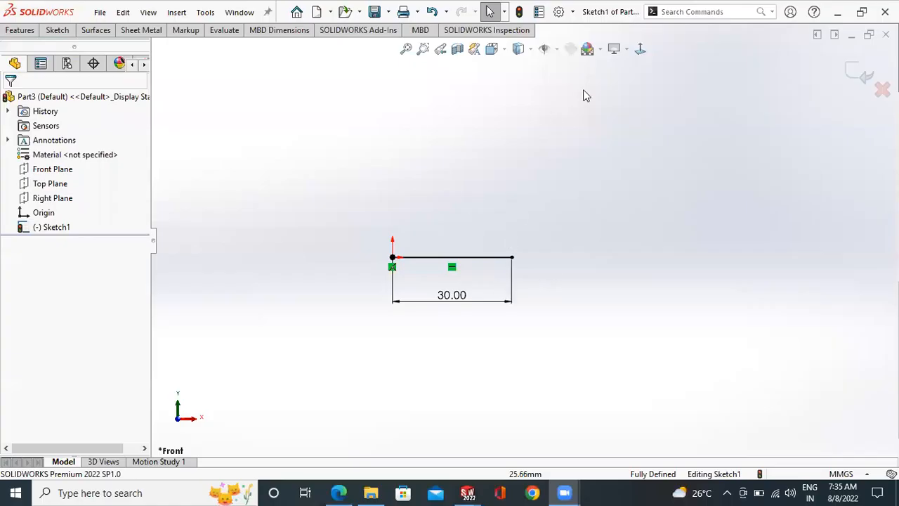
- Turn off creating dimensions only when a value is entered in the sketch system options
{"action": "left_click", "coordinate": [640, 49]}
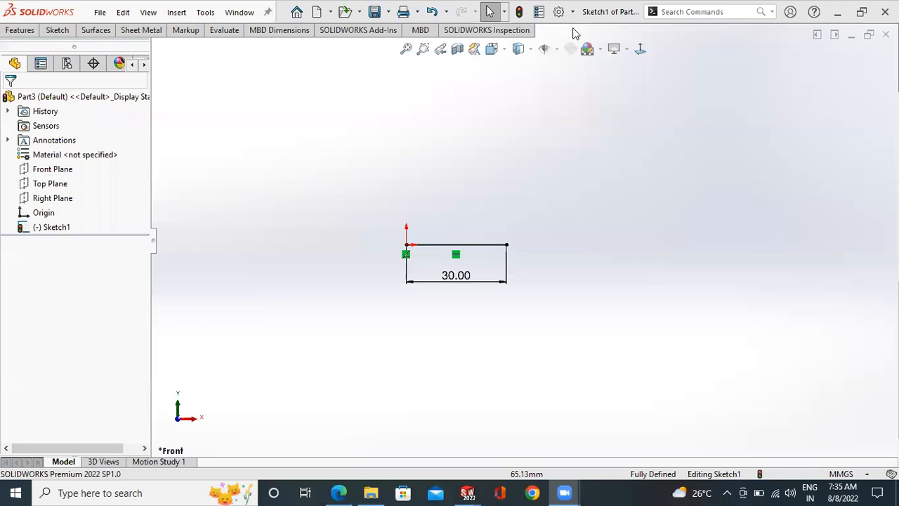
{"action": "key", "text": "z"}
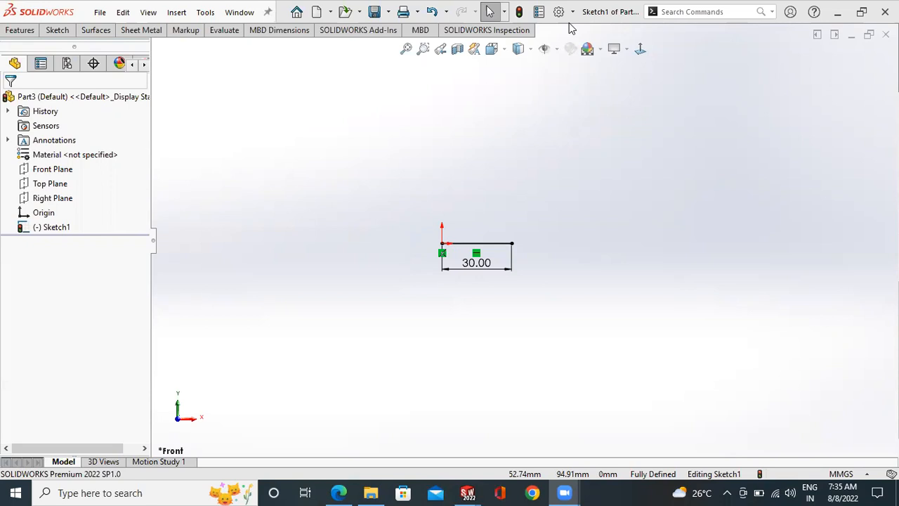
{"action": "left_click", "coordinate": [558, 12]}
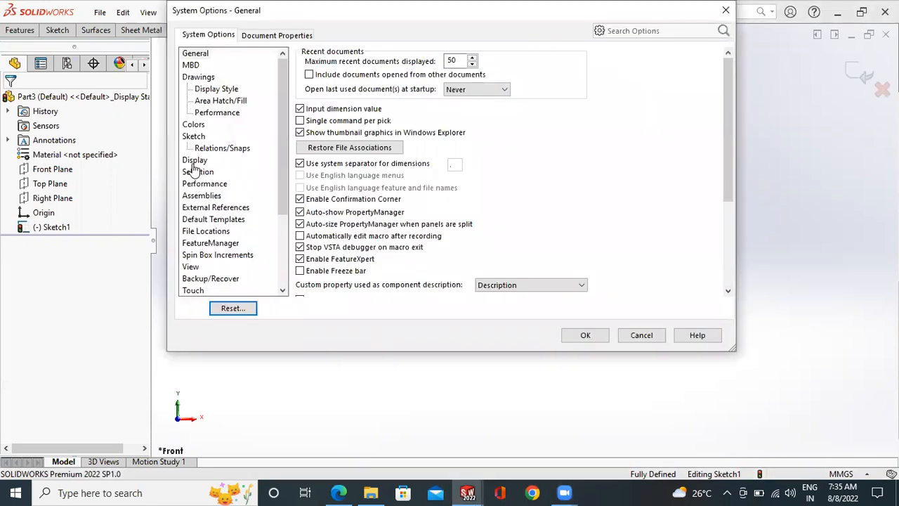
{"action": "left_click", "coordinate": [194, 136]}
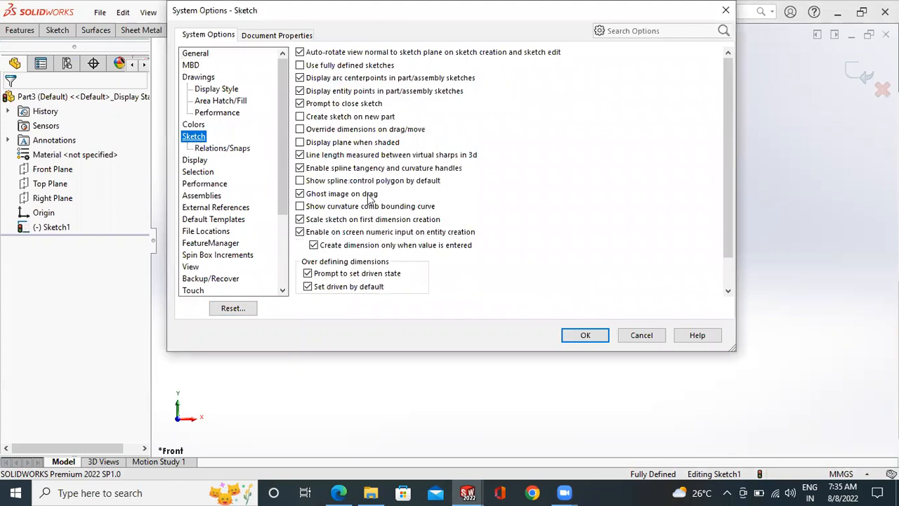
{"action": "left_click", "coordinate": [313, 246]}
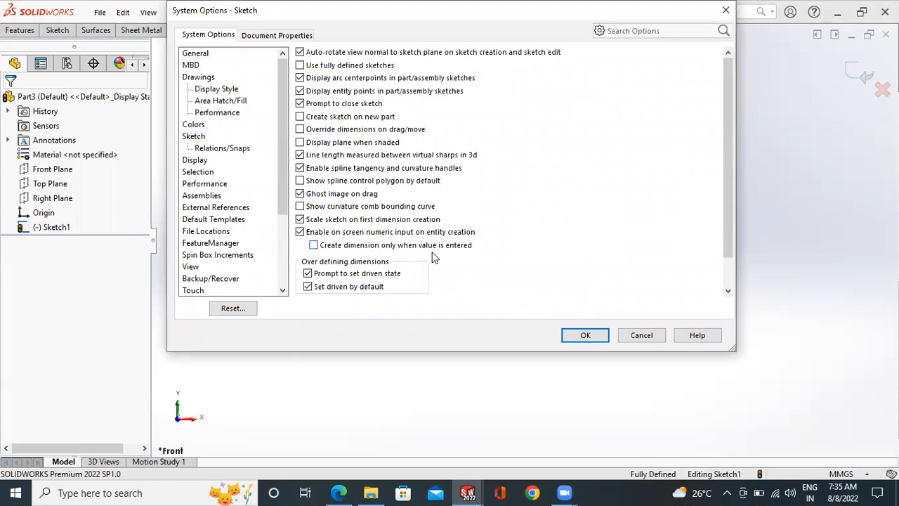
{"action": "left_click", "coordinate": [585, 335]}
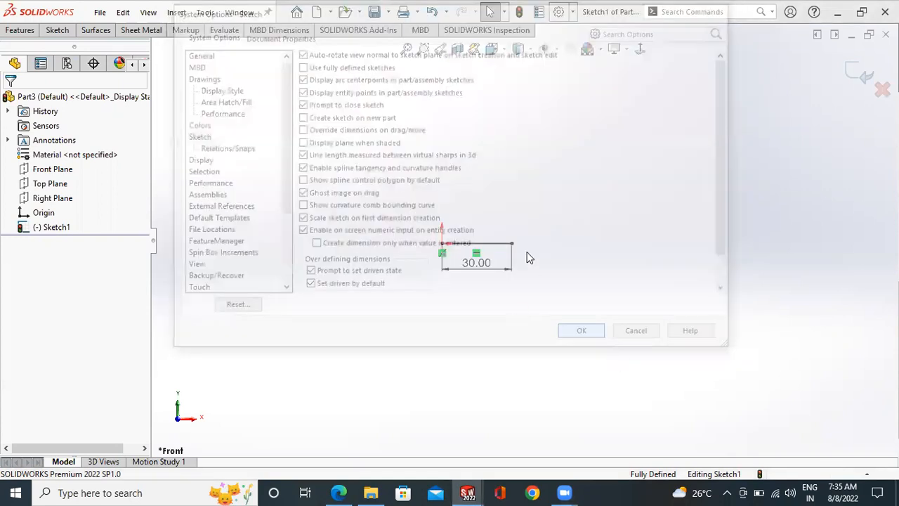
- From the base line's free end, sketch a 10 mm vertical line upward and a 20 mm horizontal line back toward the origin's side
{"action": "left_click", "coordinate": [62, 32]}
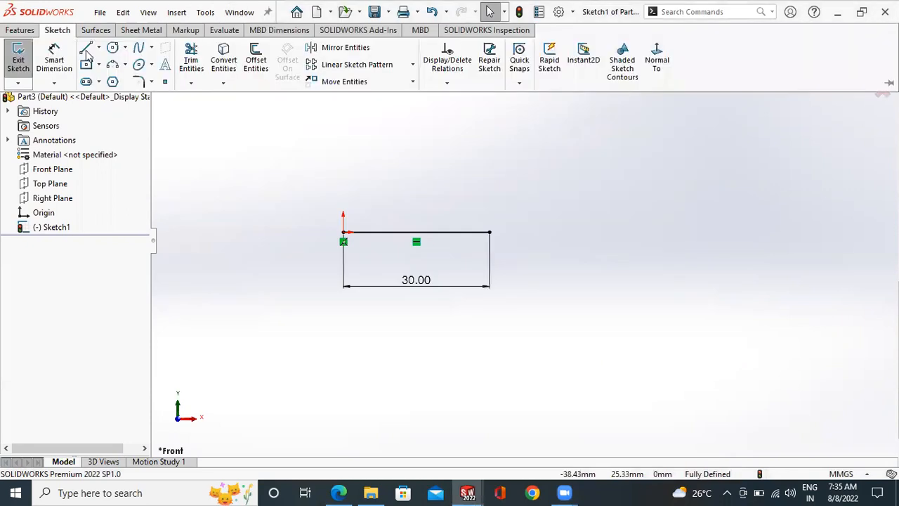
{"action": "left_click", "coordinate": [489, 232]}
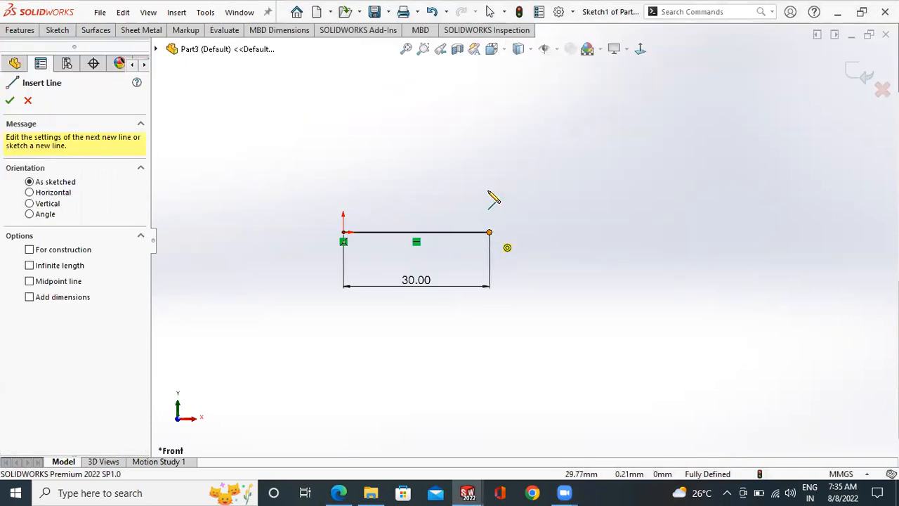
{"action": "type", "text": "10"}
{"action": "key", "text": "Return"}
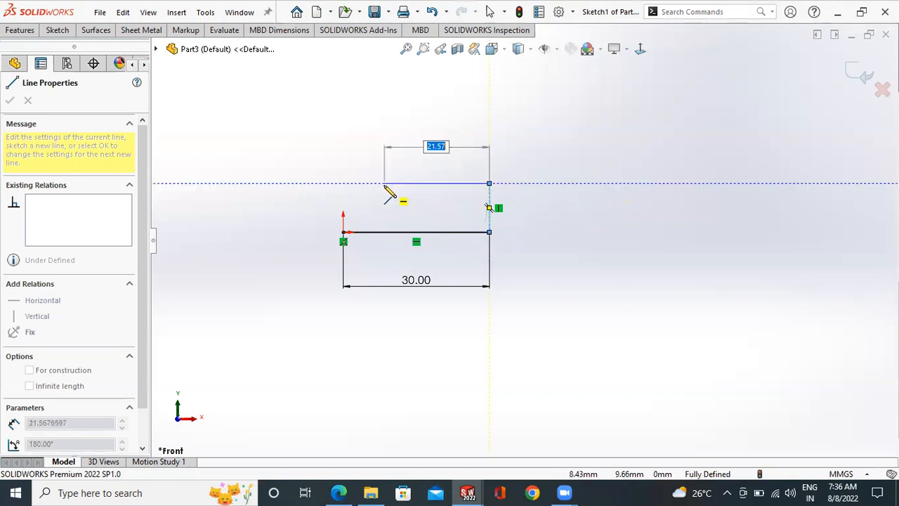
{"action": "type", "text": "20"}
{"action": "key", "text": "Return"}
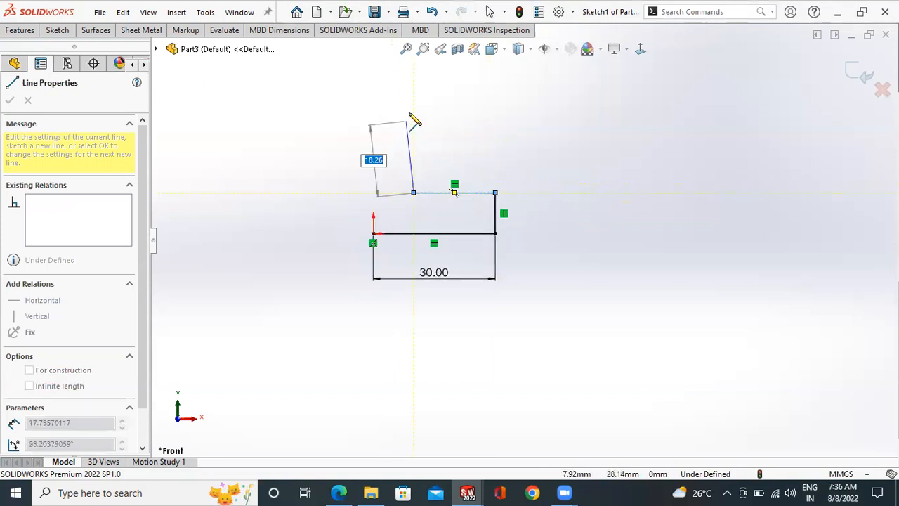
- Complete the L-shaped profile with a 40 mm vertical line upward, a 10 mm horizontal line leftward and a vertical line down to the origin
{"action": "type", "text": "40"}
{"action": "key", "text": "Return"}
{"action": "key", "text": "z"}
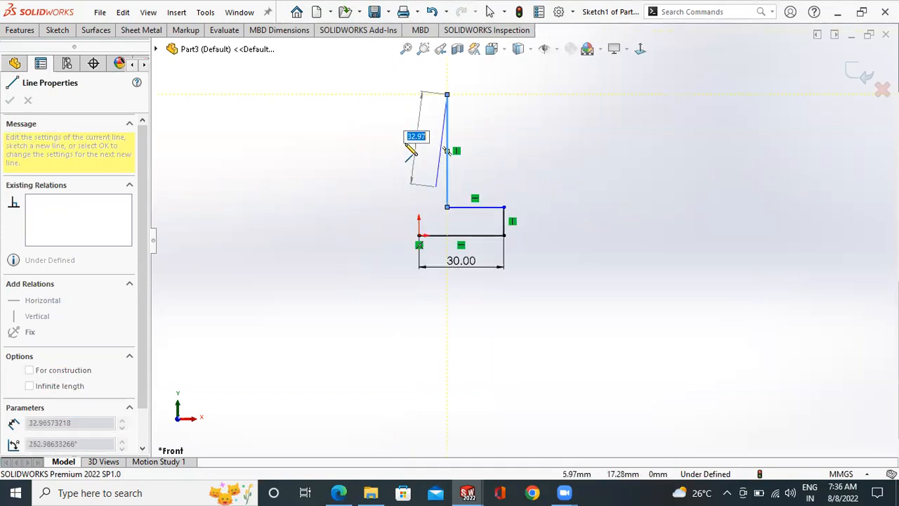
{"action": "type", "text": "1"}
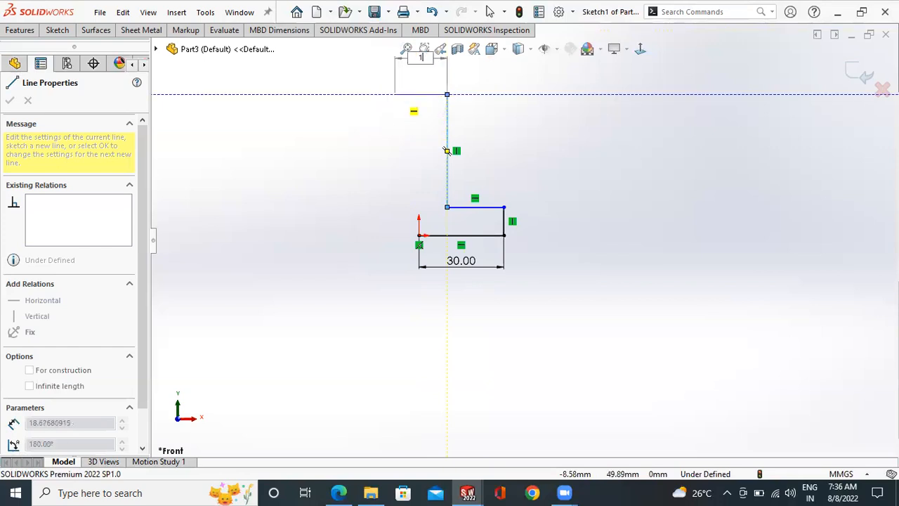
{"action": "type", "text": "0"}
{"action": "key", "text": "Return"}
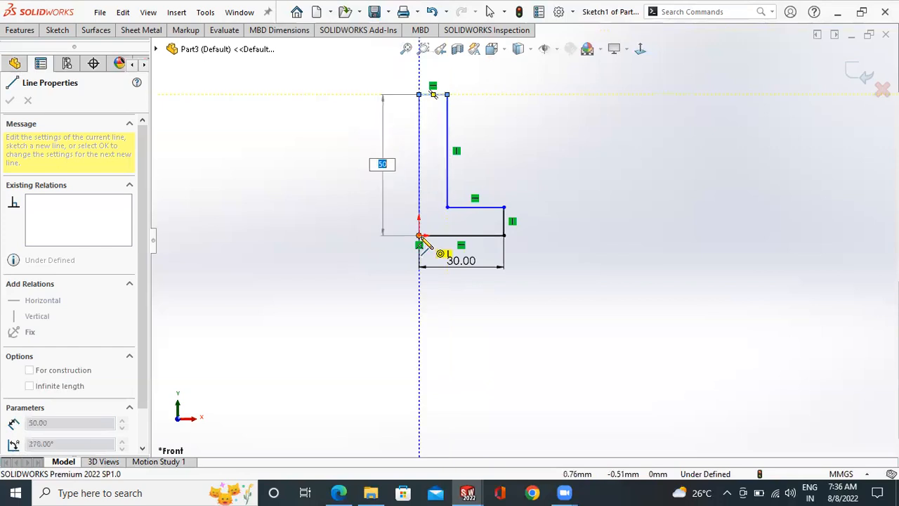
{"action": "key", "text": "Return"}
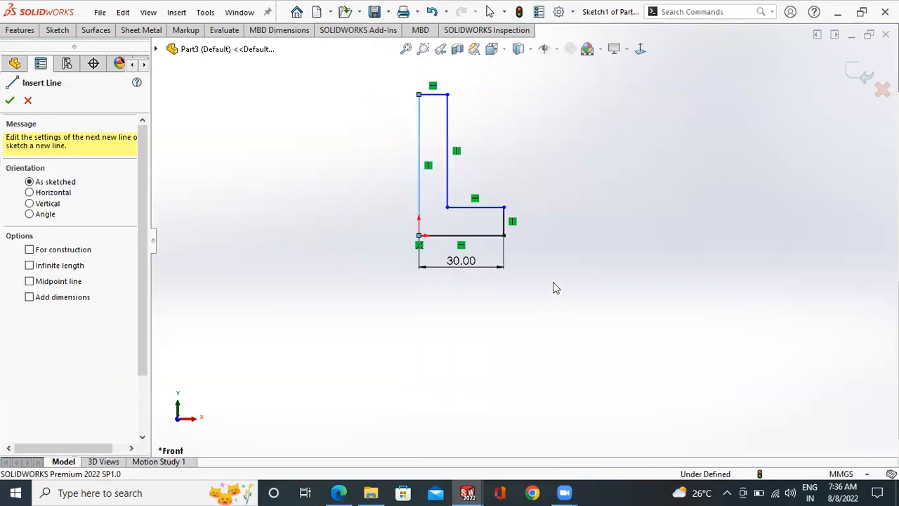
{"action": "key", "text": "Escape"}
- Sketch a separate horizontal line about 70 mm long to the upper right of the L-shaped profile
{"action": "scroll", "coordinate": [543, 180], "scroll_direction": "up", "scroll_amount": 2}
{"action": "scroll", "coordinate": [527, 141], "scroll_direction": "down", "scroll_amount": 3}
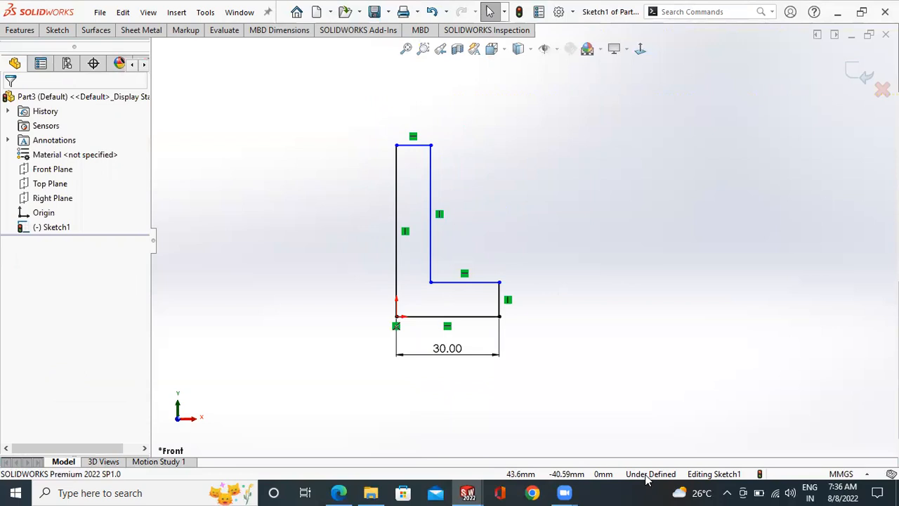
{"action": "scroll", "coordinate": [523, 270], "scroll_direction": "up", "scroll_amount": 1}
{"action": "scroll", "coordinate": [521, 269], "scroll_direction": "down", "scroll_amount": 1}
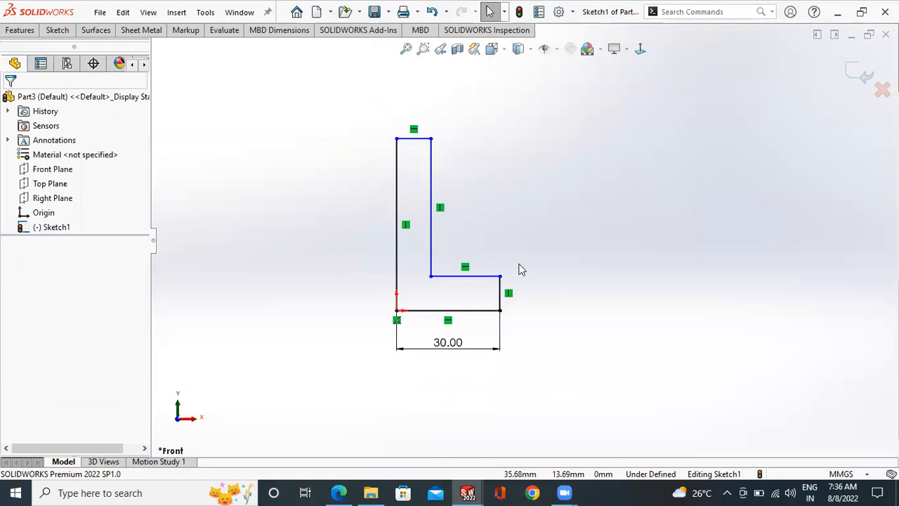
{"action": "key", "text": "z"}
{"action": "left_click", "coordinate": [50, 33]}
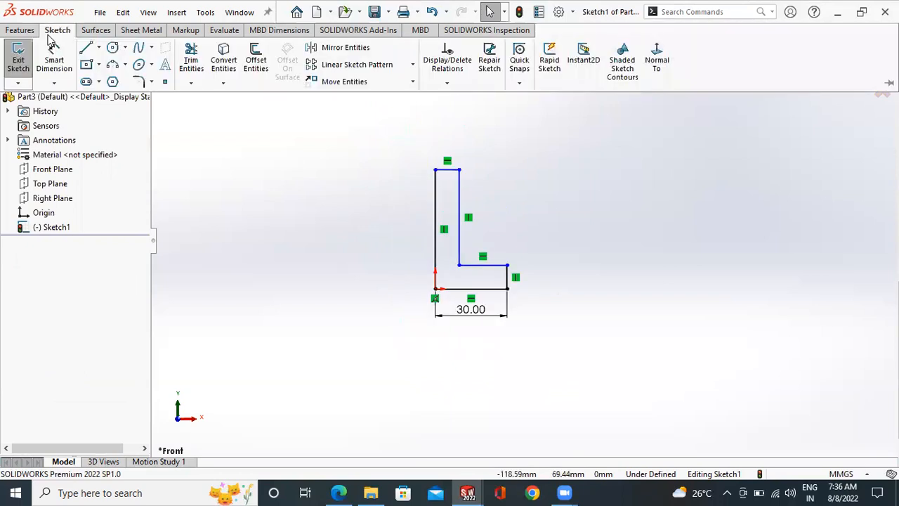
{"action": "left_click", "coordinate": [86, 47]}
{"action": "left_click", "coordinate": [585, 186]}
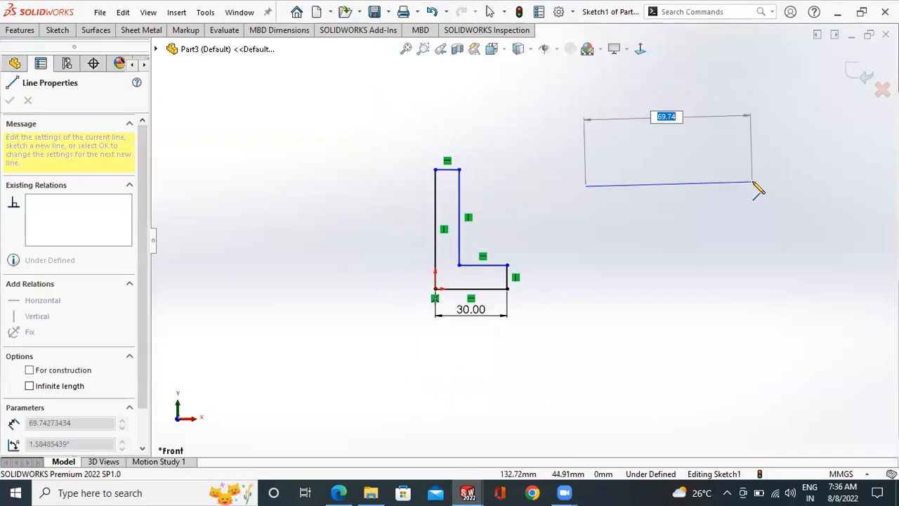
{"action": "left_click", "coordinate": [753, 187]}
{"action": "right_click", "coordinate": [755, 189]}
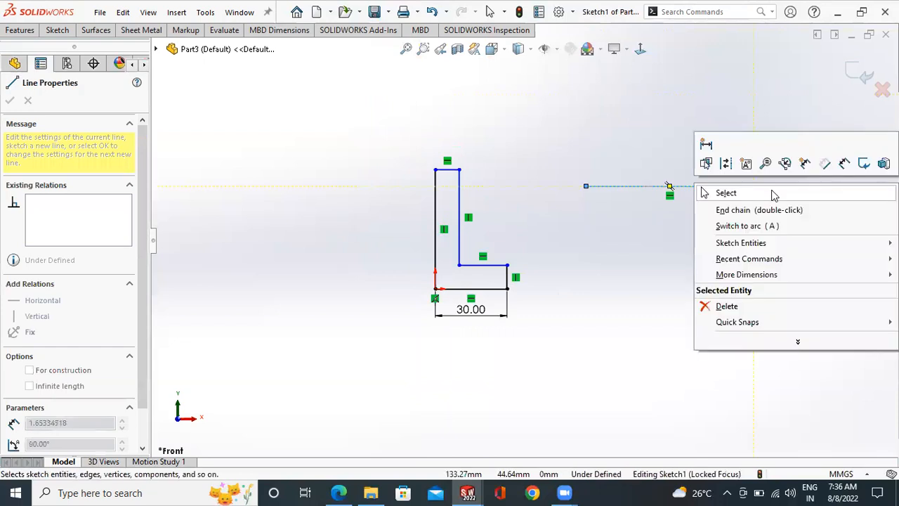
{"action": "left_click", "coordinate": [738, 197]}
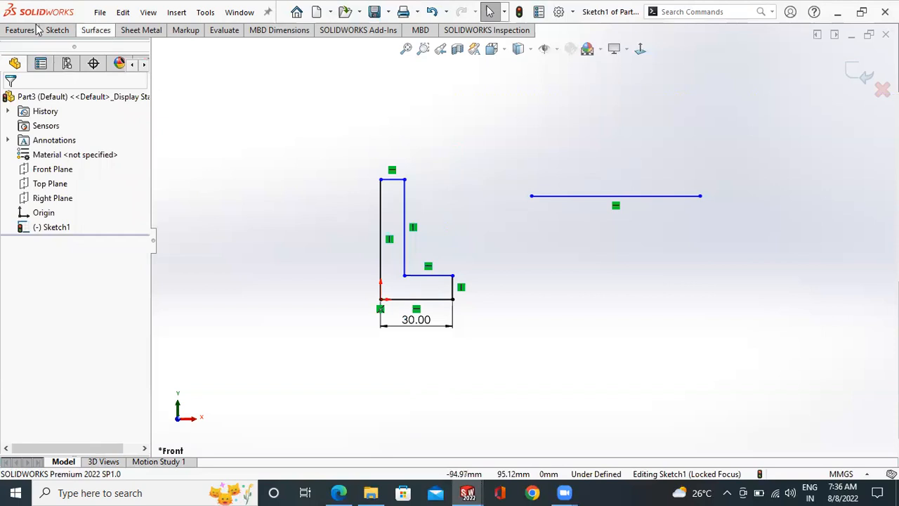
- Dimension the separate horizontal line's length as 70 mm
{"action": "left_click", "coordinate": [57, 30]}
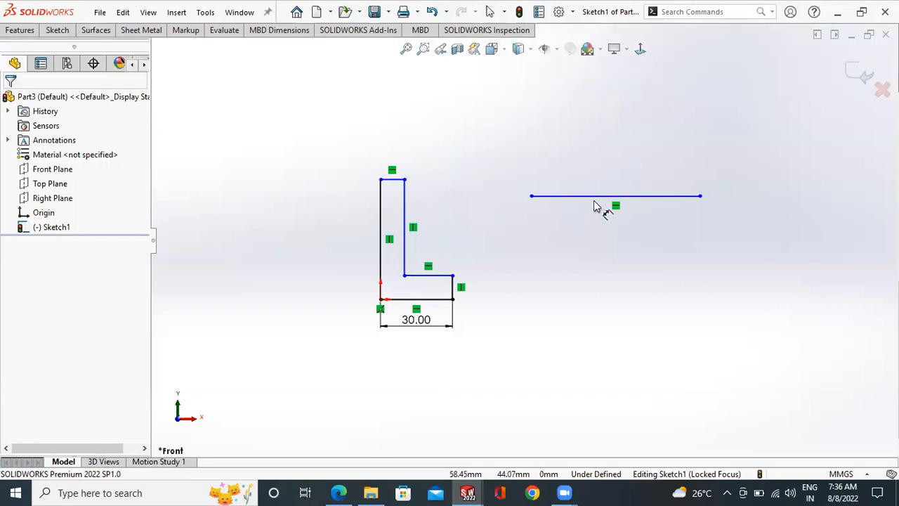
{"action": "left_click", "coordinate": [587, 166]}
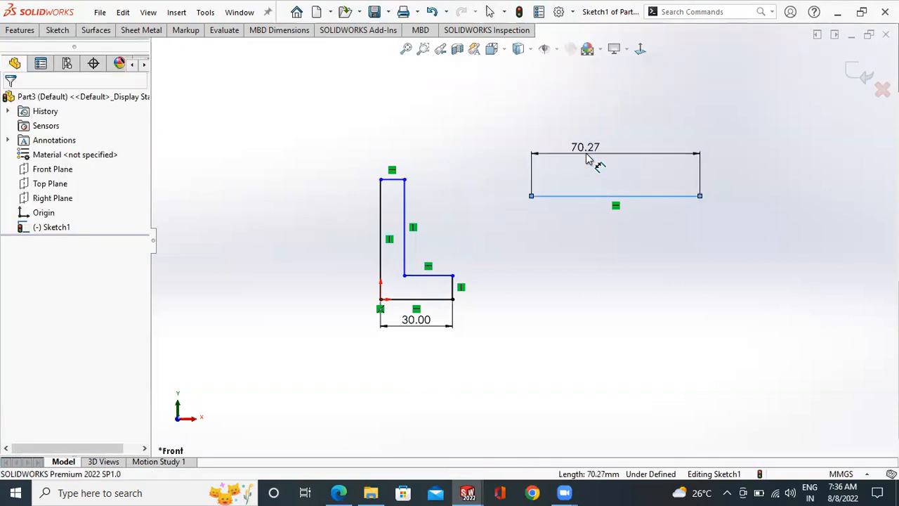
{"action": "left_click", "coordinate": [587, 167]}
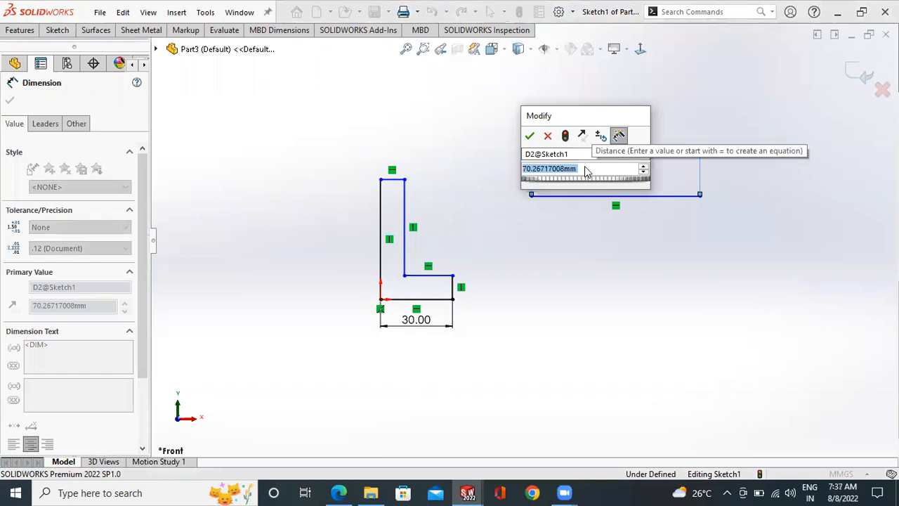
{"action": "type", "text": "70"}
{"action": "key", "text": "Return"}
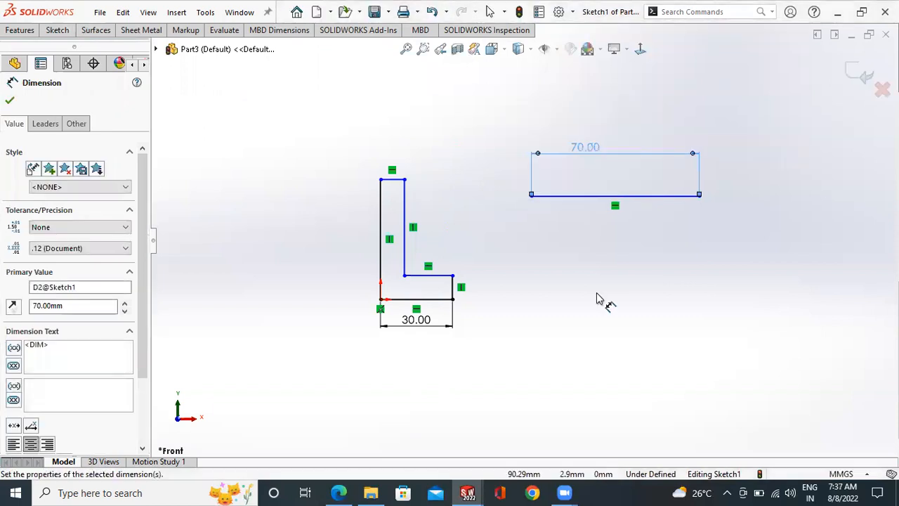
{"action": "left_click", "coordinate": [596, 295]}
- Dimension the horizontal distance from the origin to the left endpoint of the separate line, accepting the proposed value
{"action": "left_click", "coordinate": [381, 299]}
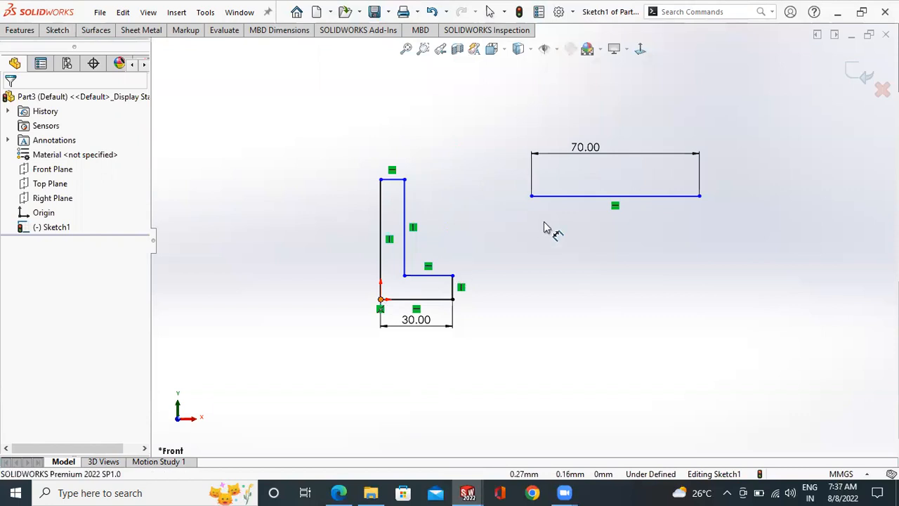
{"action": "left_click", "coordinate": [532, 195]}
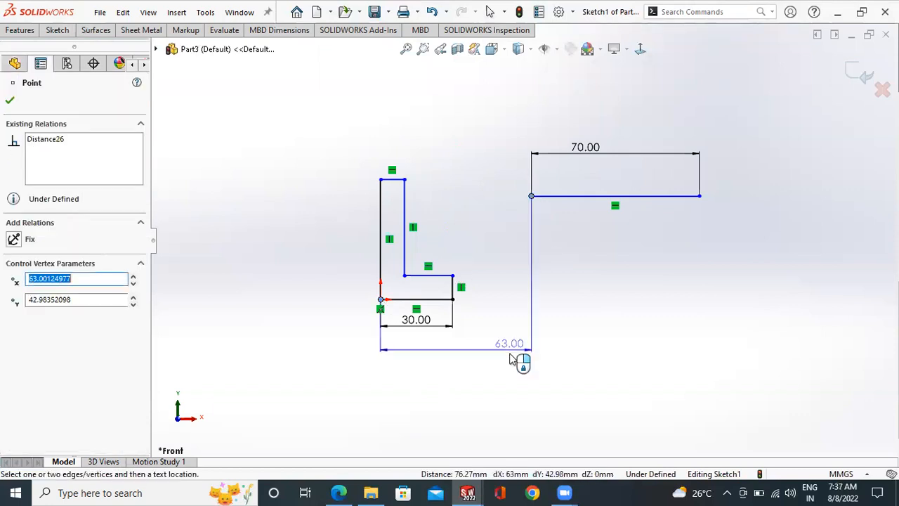
{"action": "left_click", "coordinate": [519, 361]}
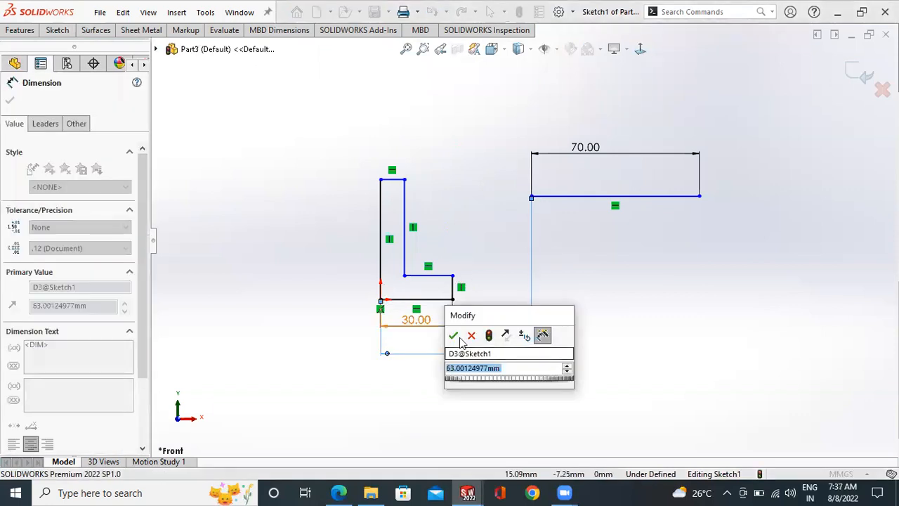
{"action": "left_click", "coordinate": [453, 336]}
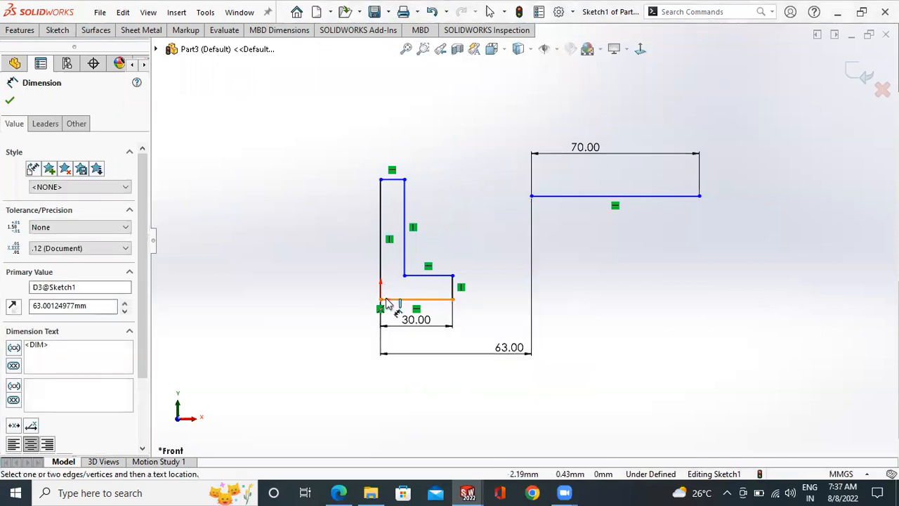
- Dimension the vertical distance from the origin to the left endpoint of the separate line, placing it left of the L-shaped profile
{"action": "left_click", "coordinate": [381, 300]}
{"action": "left_click", "coordinate": [531, 196]}
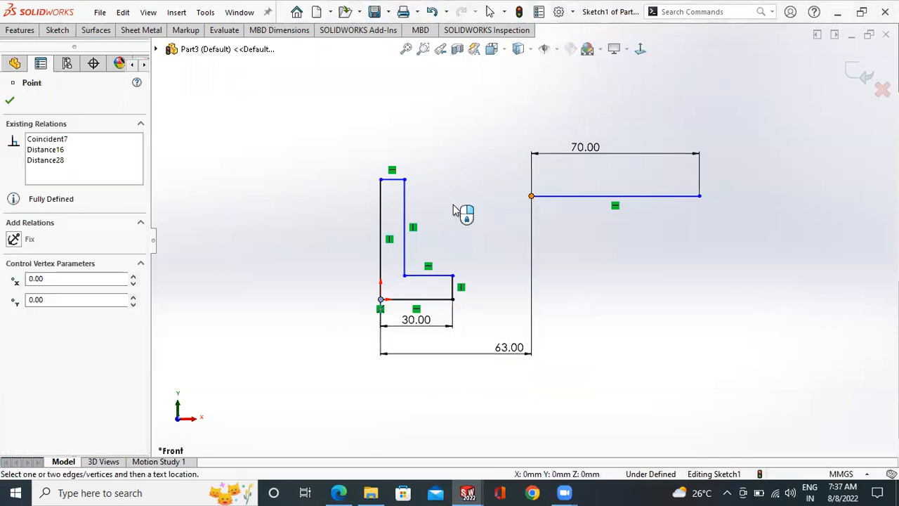
{"action": "left_click", "coordinate": [300, 245]}
{"action": "left_click", "coordinate": [236, 222]}
{"action": "scroll", "coordinate": [632, 207], "scroll_direction": "down", "scroll_amount": 1}
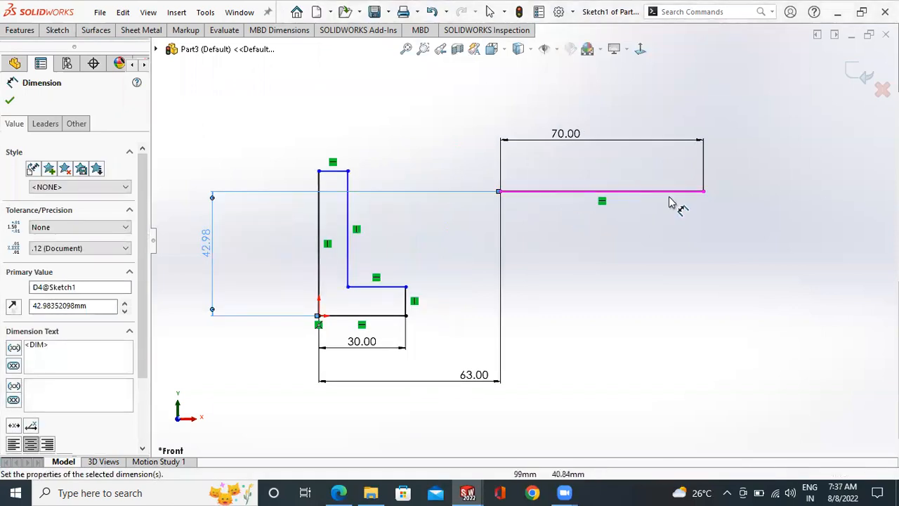
{"action": "left_click", "coordinate": [668, 237]}
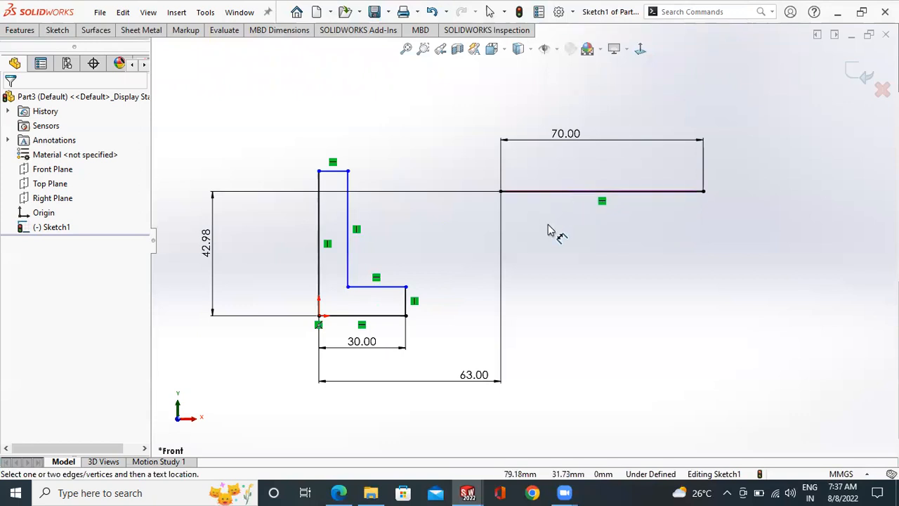
{"action": "scroll", "coordinate": [589, 228], "scroll_direction": "up", "scroll_amount": 1}
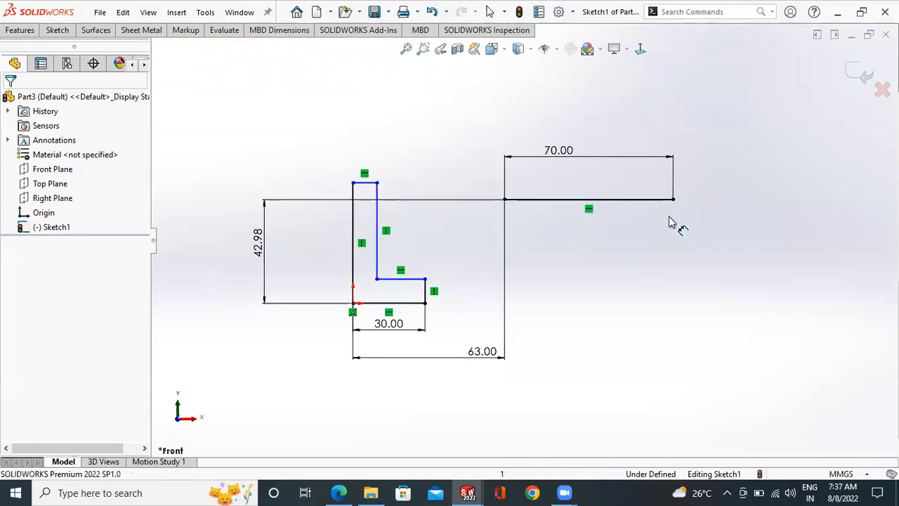
- Delete the separate horizontal line above and right of the L-shaped profile together with its associated dimensions
{"action": "key", "text": "Escape"}
{"action": "left_click_drag", "start_coordinate": [698, 163], "coordinate": [615, 254]}
{"action": "key", "text": "Delete"}
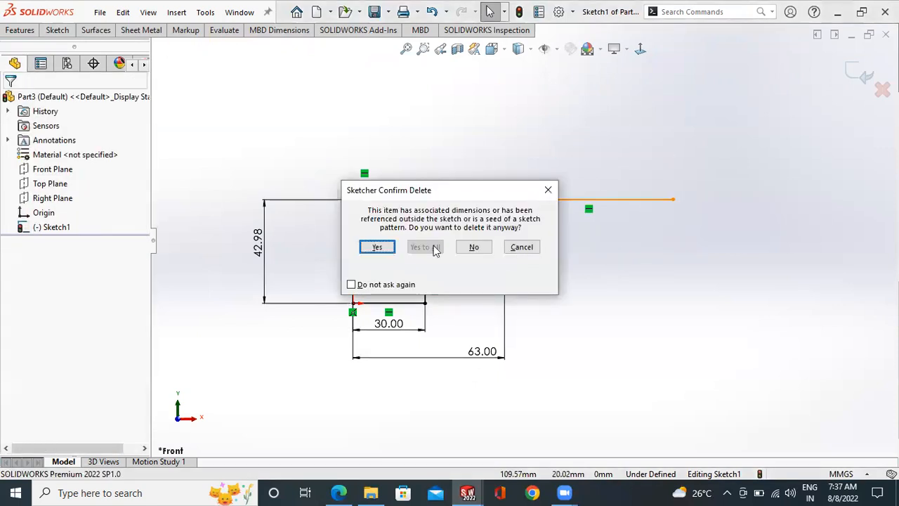
{"action": "left_click", "coordinate": [376, 247]}
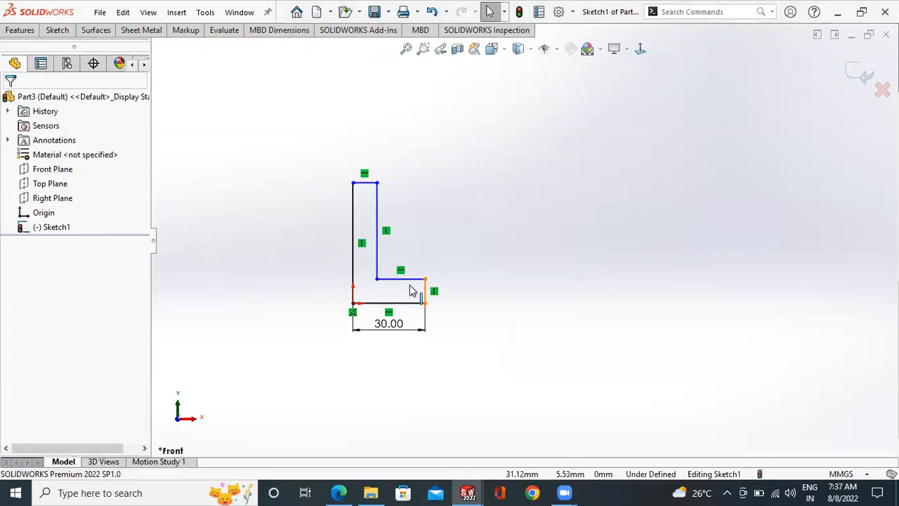
- Try to add a second length dimension to the bottom edge of the L-shaped profile
{"action": "scroll", "coordinate": [322, 254], "scroll_direction": "up", "scroll_amount": 1}
{"action": "scroll", "coordinate": [323, 257], "scroll_direction": "down", "scroll_amount": 1}
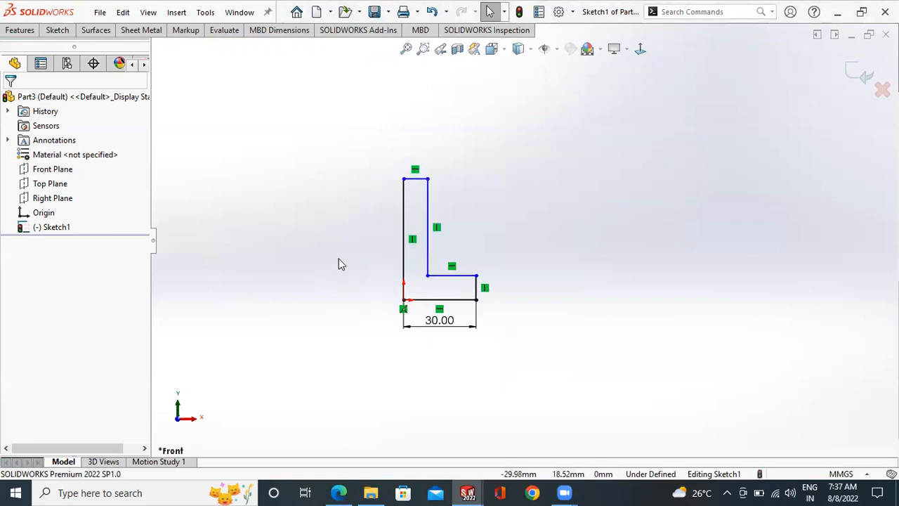
{"action": "scroll", "coordinate": [457, 250], "scroll_direction": "down", "scroll_amount": 1}
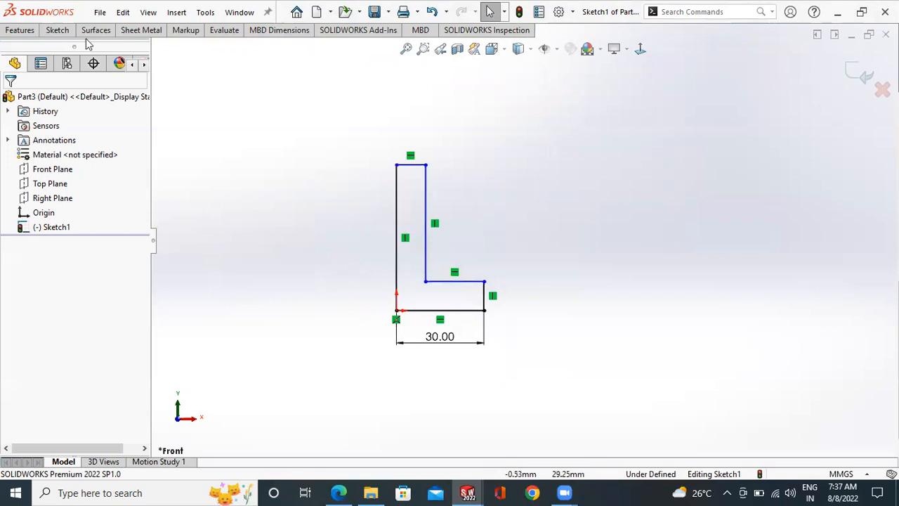
{"action": "left_click", "coordinate": [56, 32]}
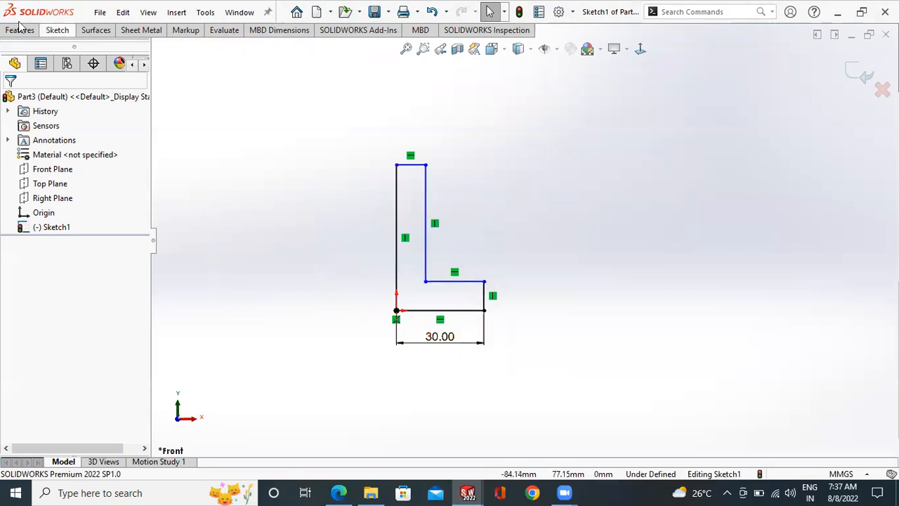
{"action": "left_click", "coordinate": [59, 32]}
{"action": "left_click", "coordinate": [56, 56]}
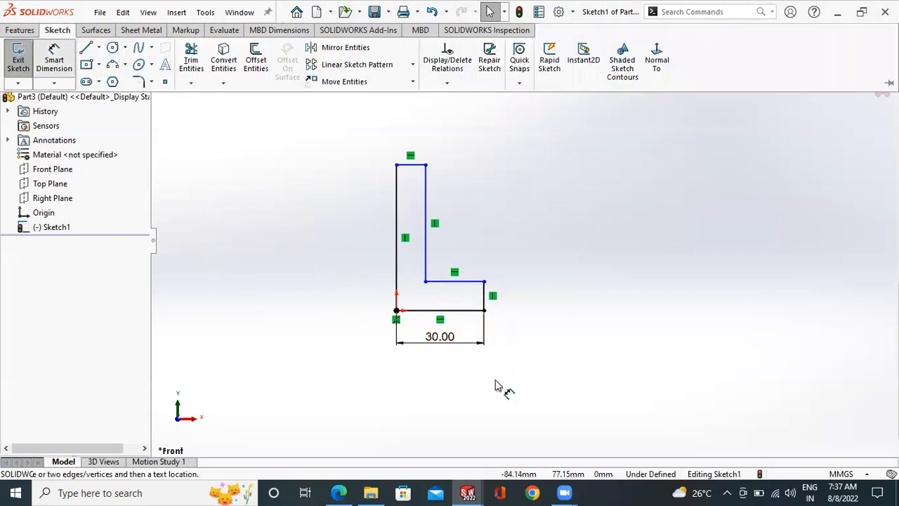
{"action": "left_click", "coordinate": [474, 310]}
{"action": "left_click", "coordinate": [456, 355]}
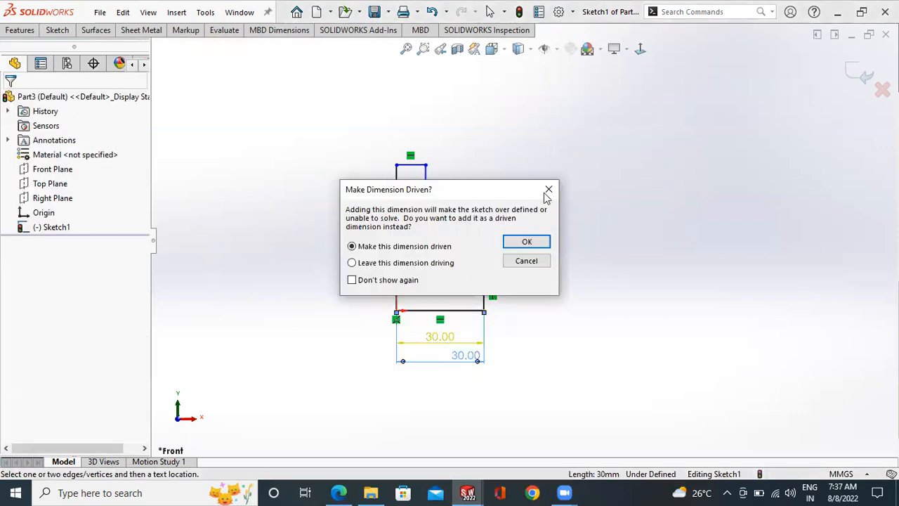
{"action": "key", "text": "Escape"}
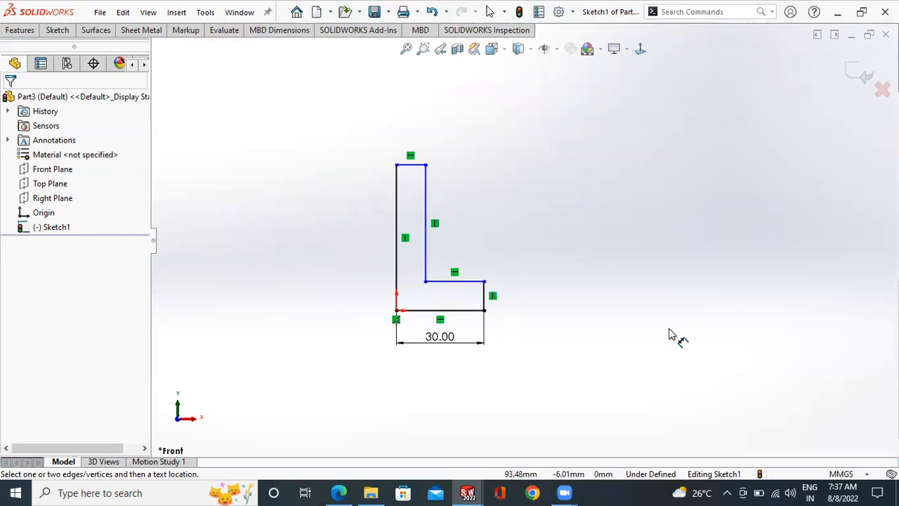
{"action": "key", "text": "Escape"}
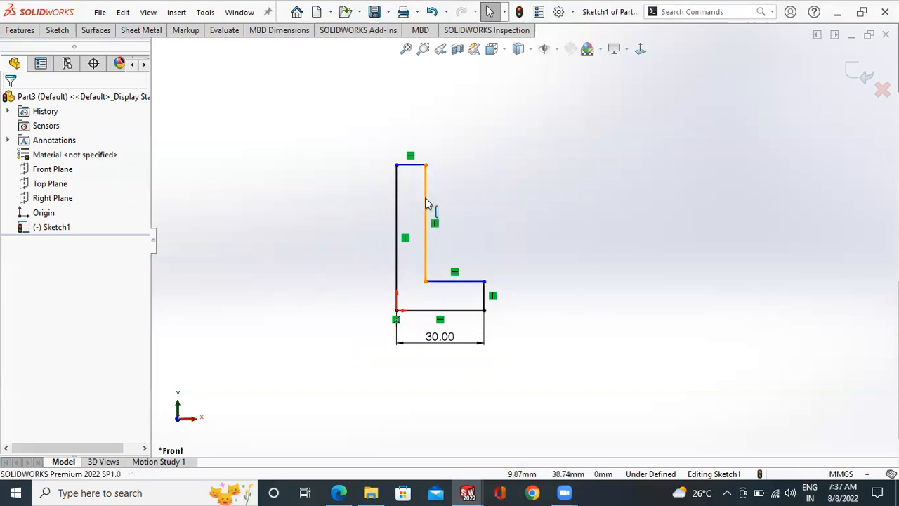
- Try adding a Horizontal relation to the long inner vertical line and deleting its Vertical relation
{"action": "right_click", "coordinate": [424, 199]}
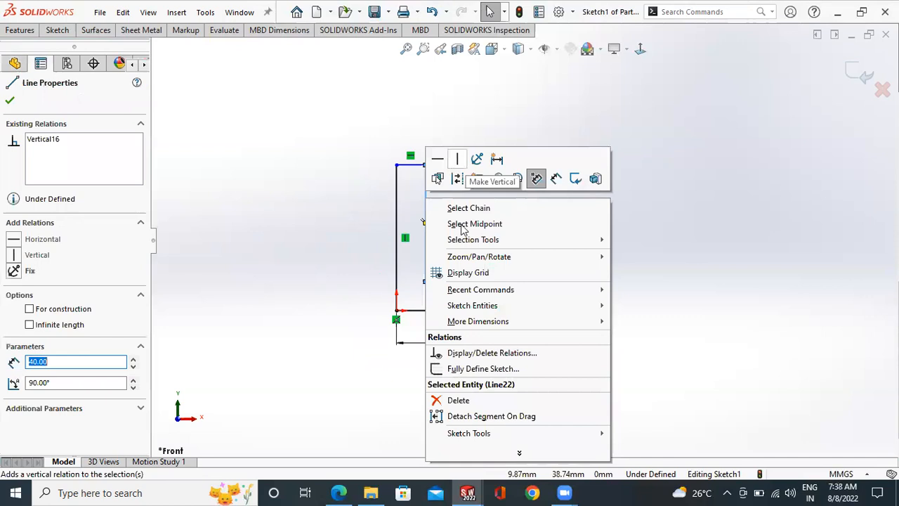
{"action": "left_click", "coordinate": [437, 159]}
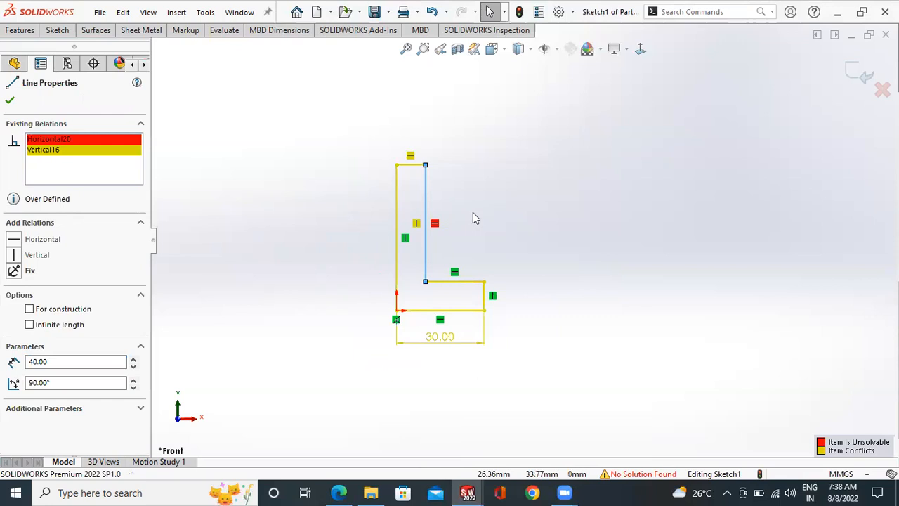
{"action": "right_click", "coordinate": [91, 139]}
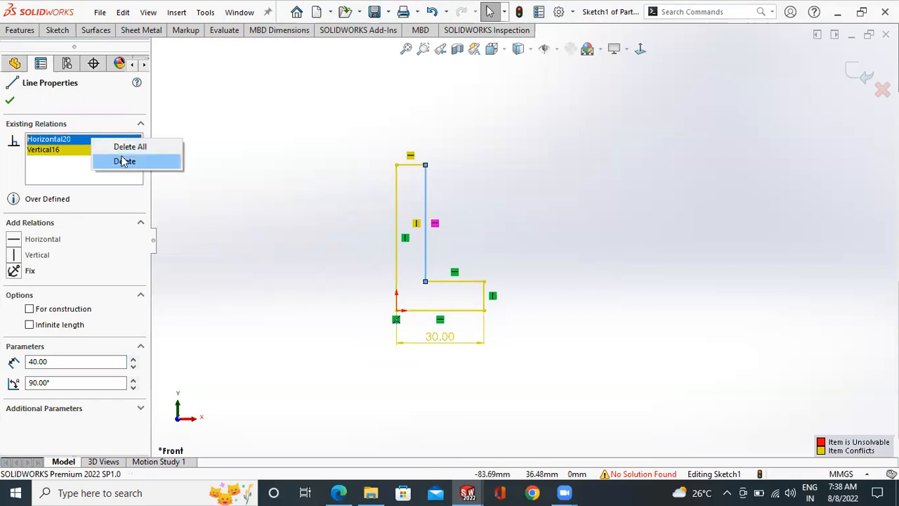
- Undo the relation changes on the long inner vertical line
{"action": "left_click", "coordinate": [567, 228]}
{"action": "key", "text": "ctrl+z"}
{"action": "key", "text": "ctrl+z"}
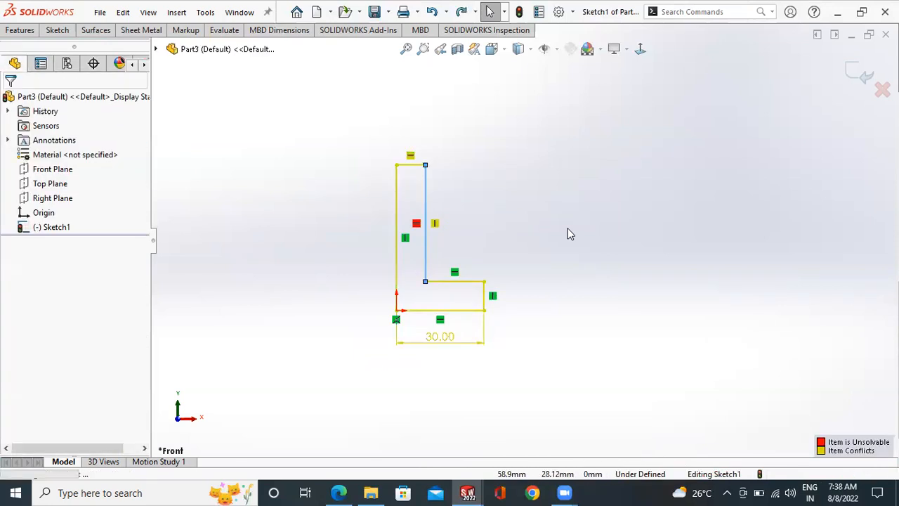
{"action": "left_click", "coordinate": [229, 443]}
- Dimension the horizontal distance from the origin to the long inner vertical line as 10 mm, placing it above the profile
{"action": "scroll", "coordinate": [523, 241], "scroll_direction": "up", "scroll_amount": 1}
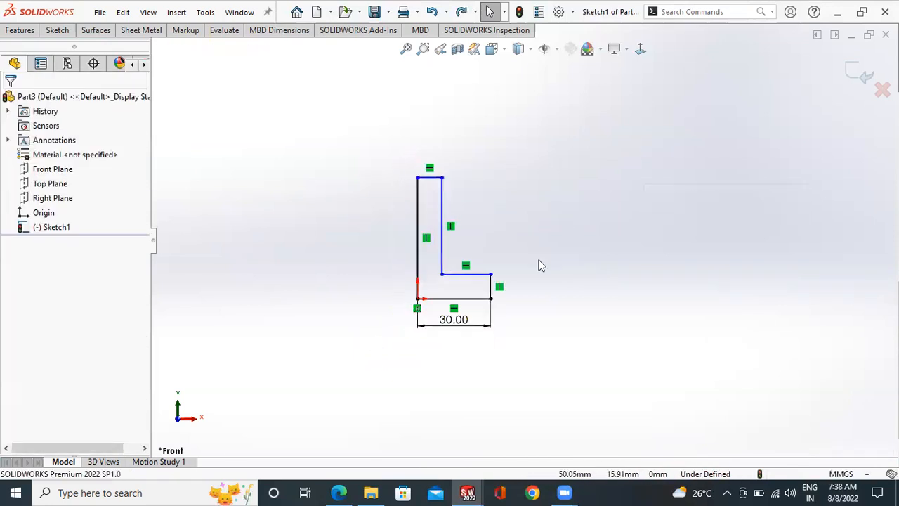
{"action": "scroll", "coordinate": [541, 261], "scroll_direction": "down", "scroll_amount": 2}
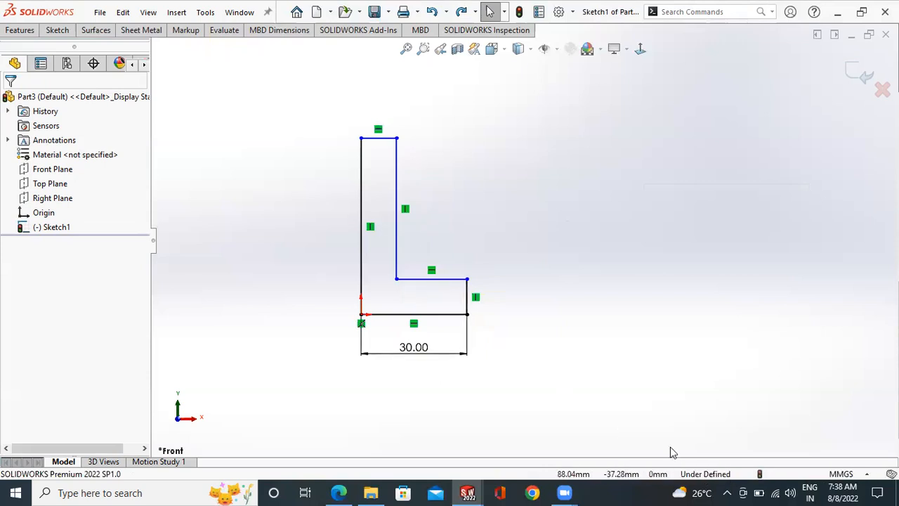
{"action": "left_click", "coordinate": [63, 32]}
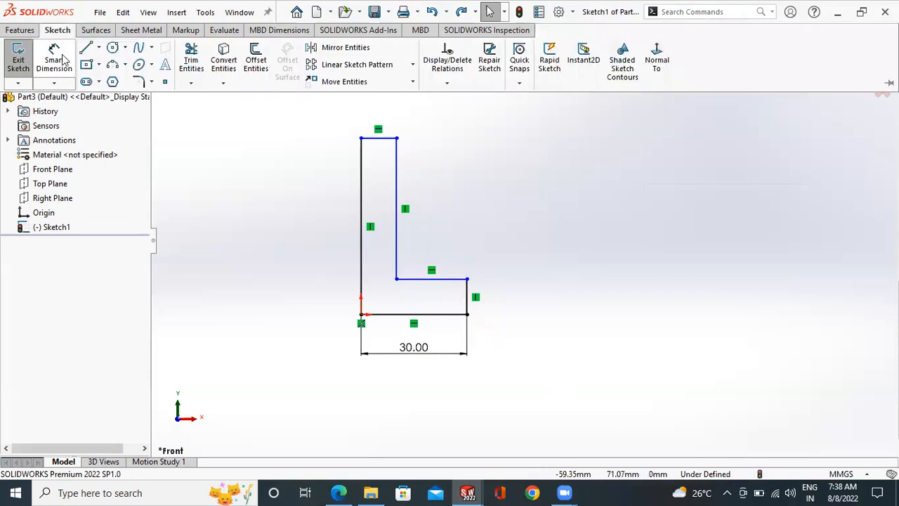
{"action": "left_click", "coordinate": [62, 56]}
{"action": "left_click", "coordinate": [361, 316]}
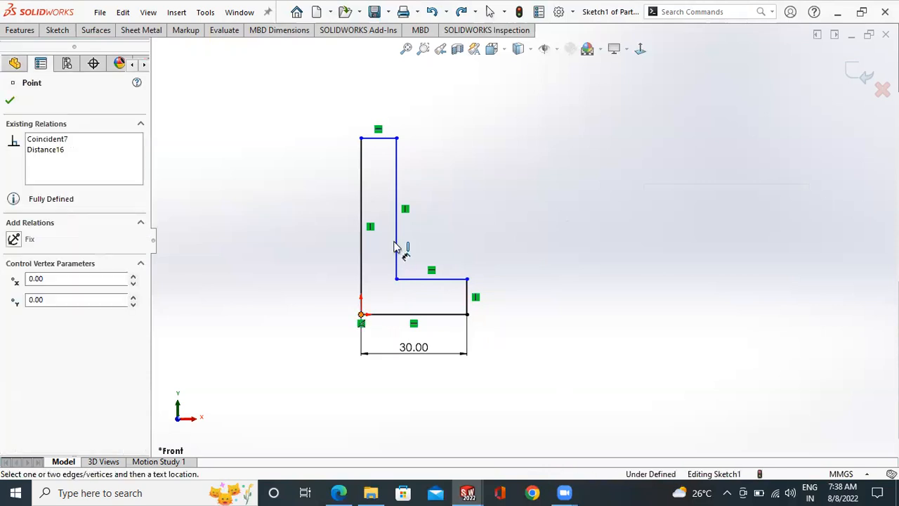
{"action": "left_click", "coordinate": [397, 210]}
{"action": "left_click", "coordinate": [384, 96]}
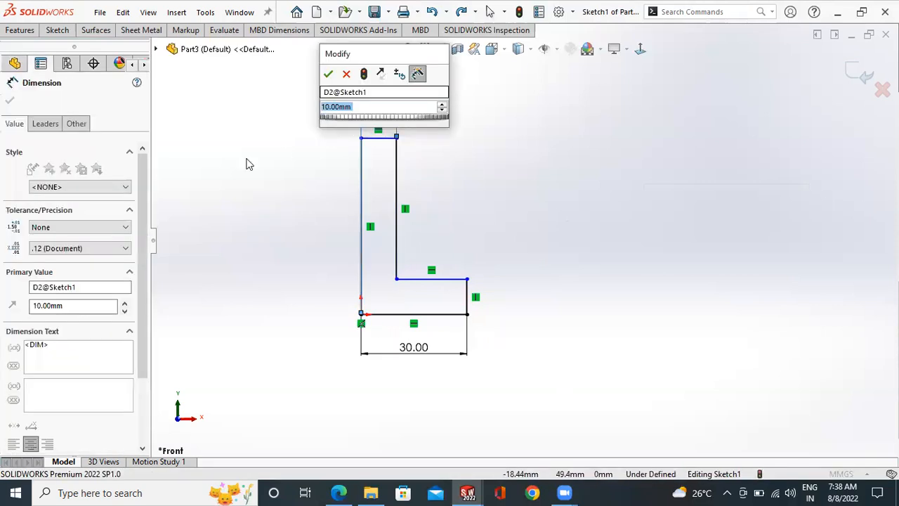
{"action": "left_click", "coordinate": [328, 74]}
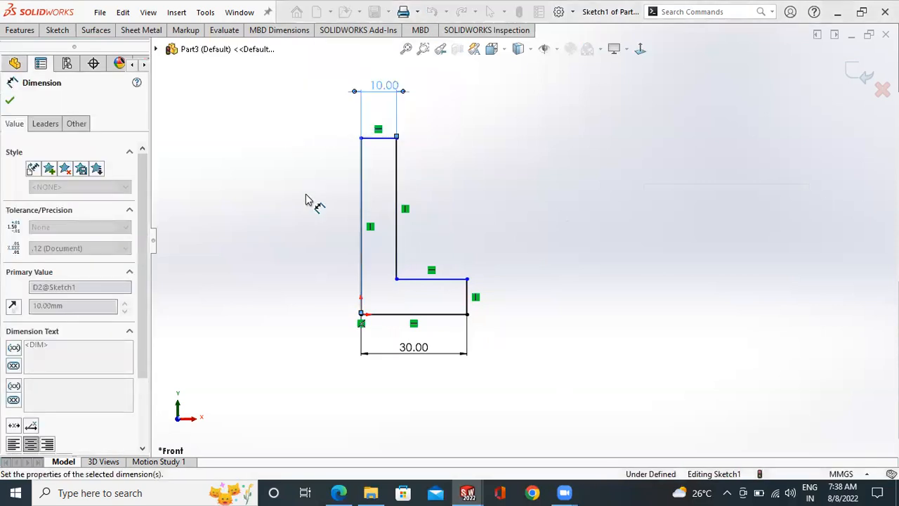
{"action": "scroll", "coordinate": [394, 154], "scroll_direction": "down", "scroll_amount": 1}
{"action": "left_click", "coordinate": [400, 148]}
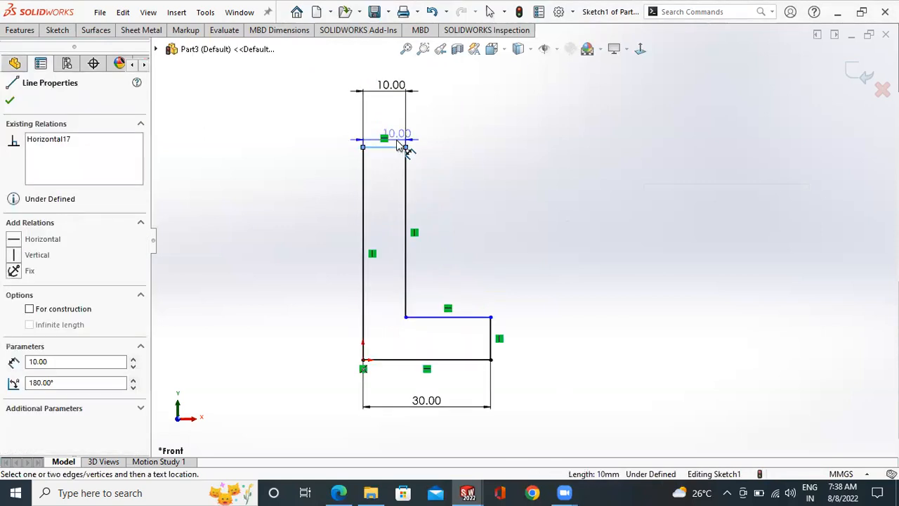
{"action": "key", "text": "Escape"}
- Dimension the vertical distance between the bottom edge and the inner horizontal edge as 10 mm, placing it right of the profile
{"action": "left_click", "coordinate": [428, 359]}
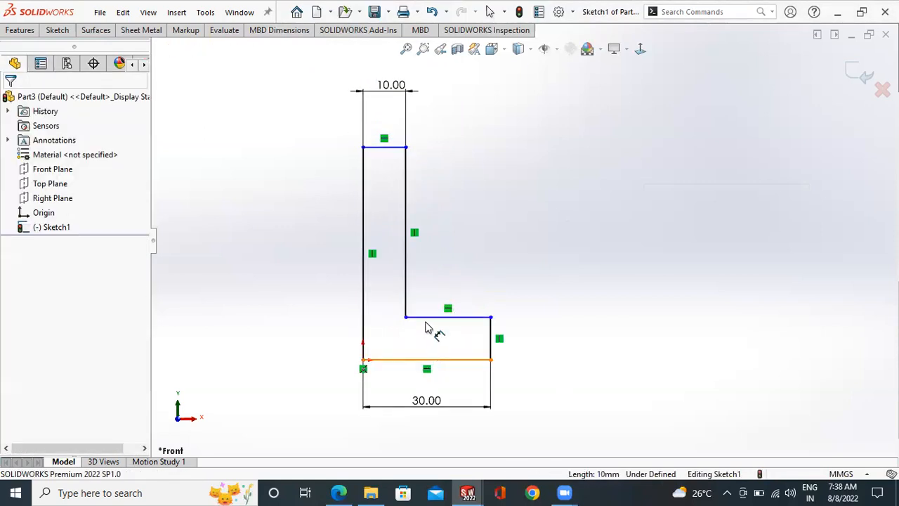
{"action": "left_click", "coordinate": [490, 337]}
{"action": "left_click", "coordinate": [545, 329]}
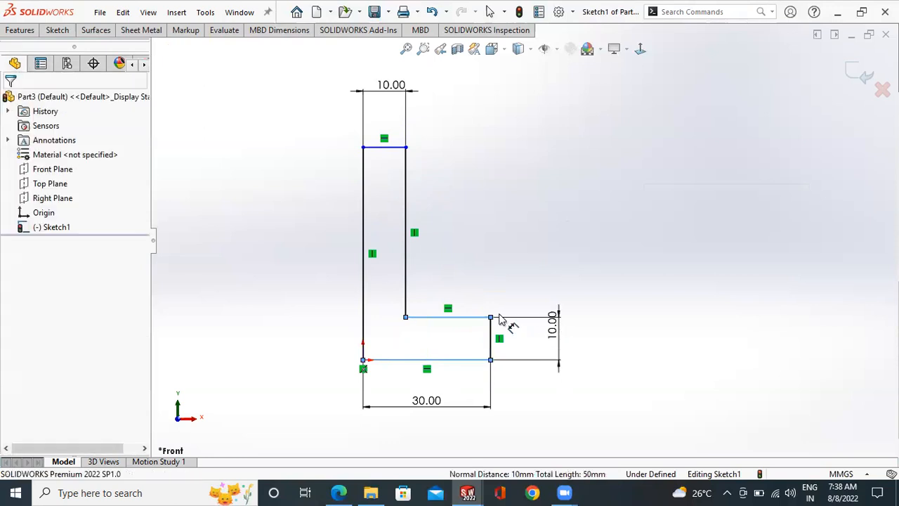
{"action": "left_click", "coordinate": [502, 307]}
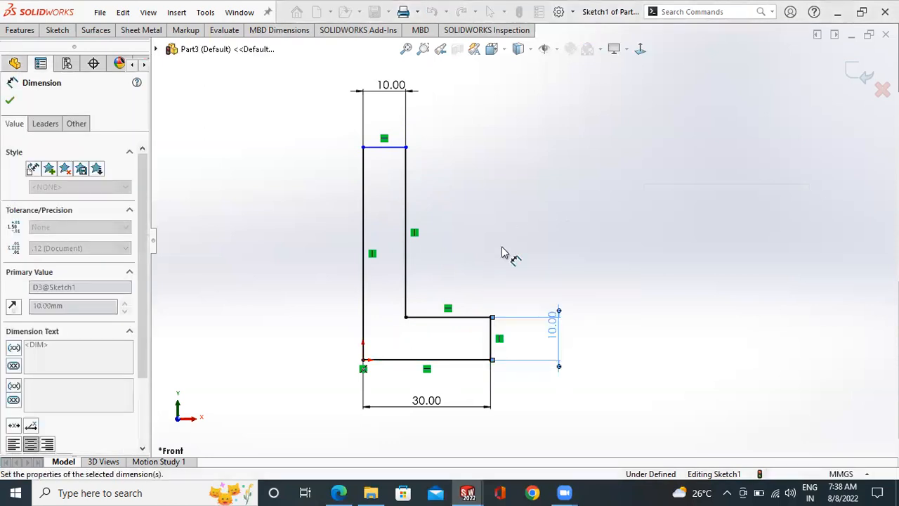
- Dimension the vertical distance from the origin to the profile's top edge as 50 mm, placing it left of the profile
{"action": "left_click", "coordinate": [363, 360]}
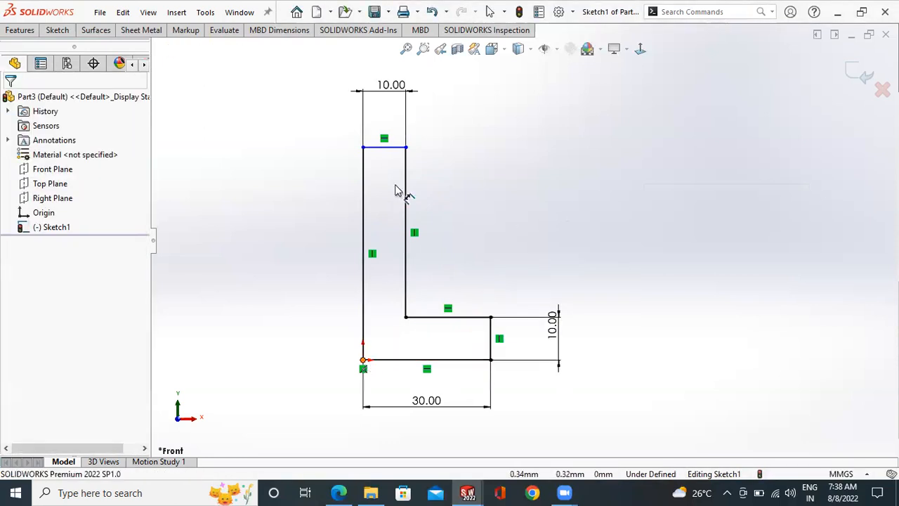
{"action": "left_click", "coordinate": [361, 165]}
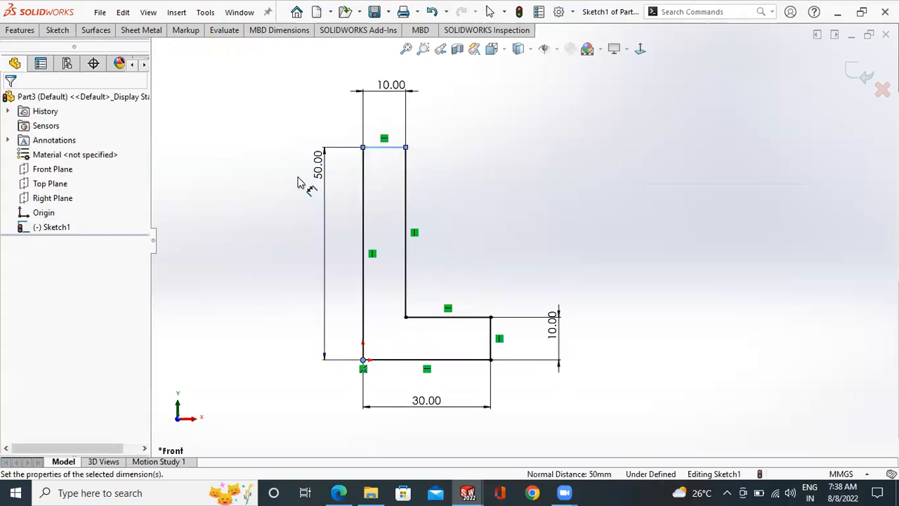
{"action": "left_click", "coordinate": [308, 180]}
{"action": "left_click", "coordinate": [267, 146]}
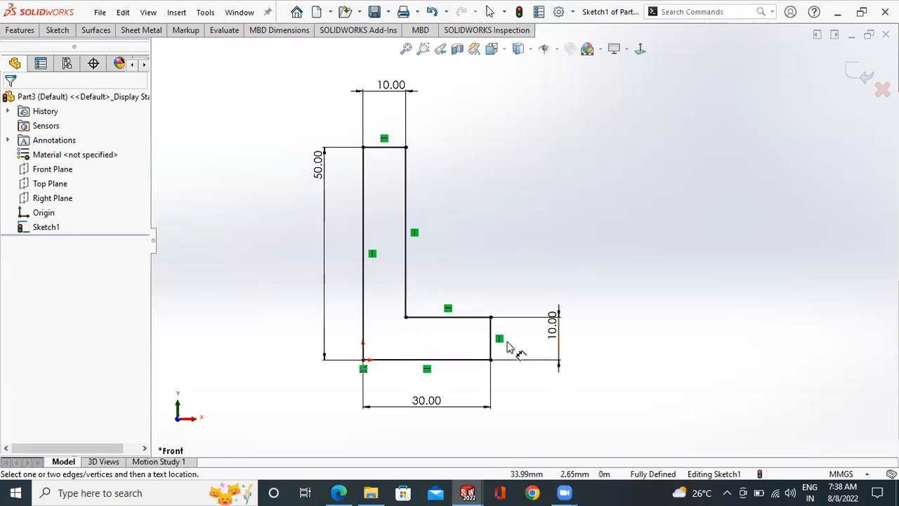
- Sketch a circle of about 24 mm radius to the upper right of the L-shaped profile
{"action": "scroll", "coordinate": [507, 343], "scroll_direction": "up", "scroll_amount": 3}
{"action": "scroll", "coordinate": [544, 324], "scroll_direction": "down", "scroll_amount": 2}
{"action": "scroll", "coordinate": [557, 188], "scroll_direction": "up", "scroll_amount": 1}
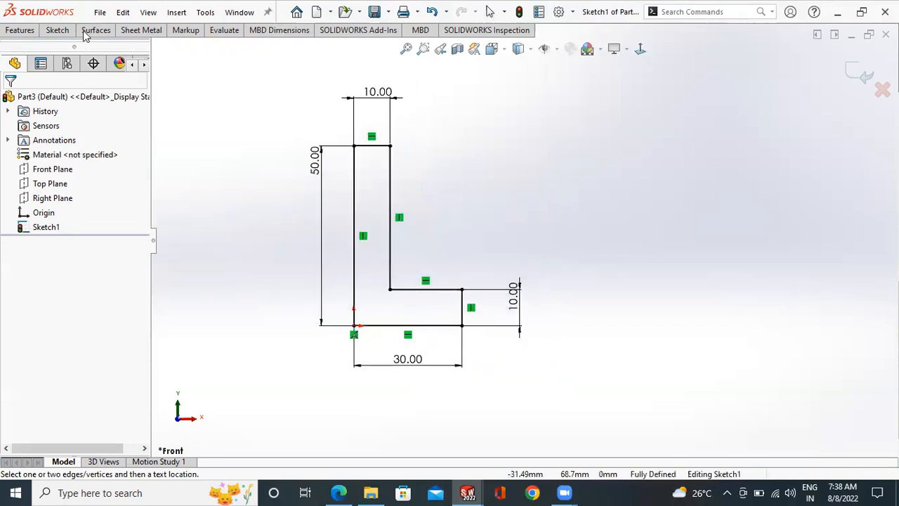
{"action": "left_click", "coordinate": [57, 30]}
{"action": "left_click", "coordinate": [113, 47]}
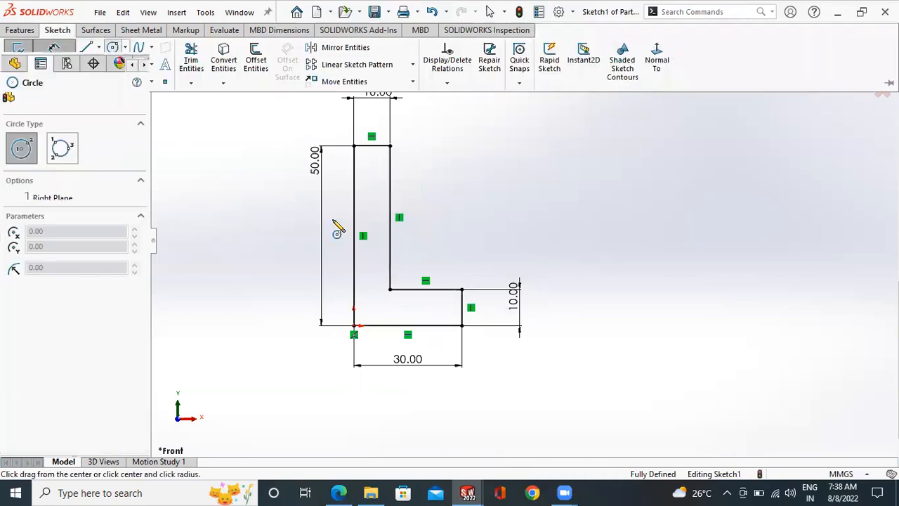
{"action": "scroll", "coordinate": [591, 211], "scroll_direction": "down", "scroll_amount": 2}
{"action": "left_click_drag", "start_coordinate": [590, 190], "coordinate": [599, 292]}
{"action": "key", "text": "Escape"}
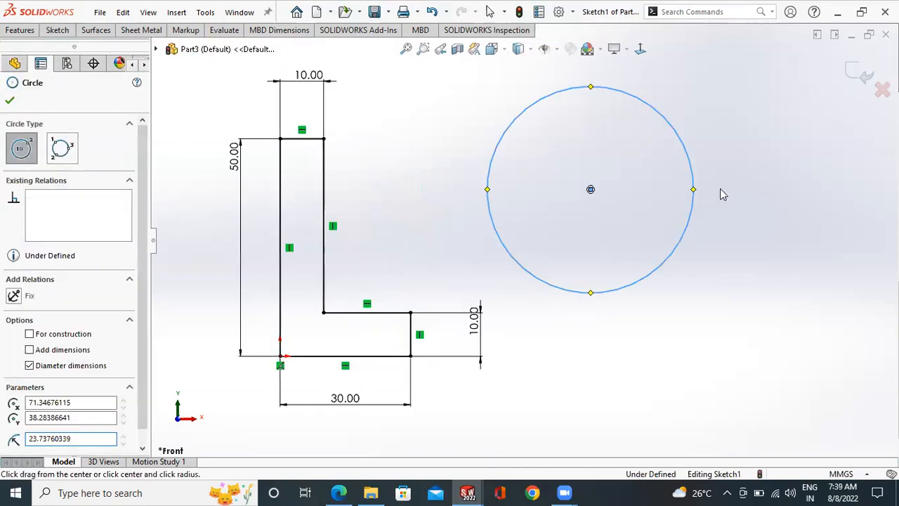
{"action": "key", "text": "Escape"}
- Sketch a slanted line about 119 mm long to the right of the circle, running down to the right
{"action": "scroll", "coordinate": [523, 225], "scroll_direction": "up", "scroll_amount": 3}
{"action": "left_click", "coordinate": [56, 31]}
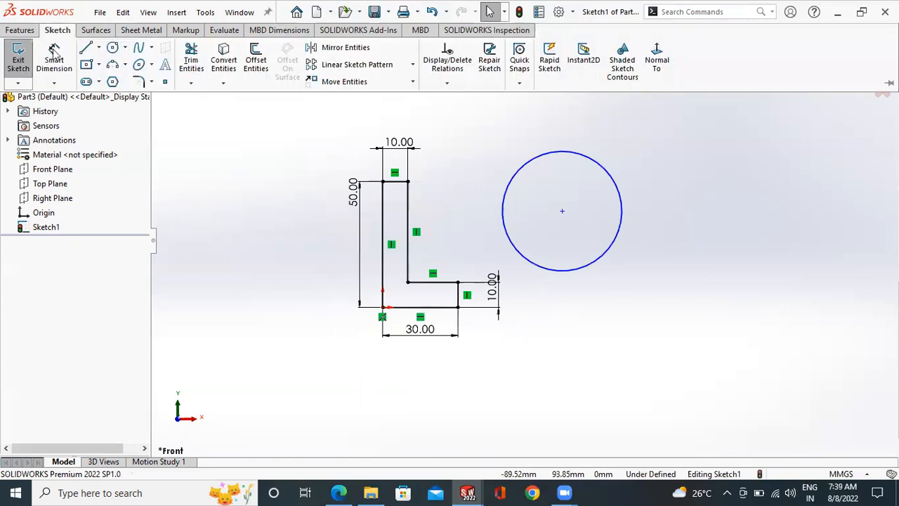
{"action": "left_click", "coordinate": [87, 47]}
{"action": "left_click_drag", "start_coordinate": [652, 143], "coordinate": [831, 383]}
{"action": "key", "text": "Escape"}
{"action": "key", "text": "Escape"}
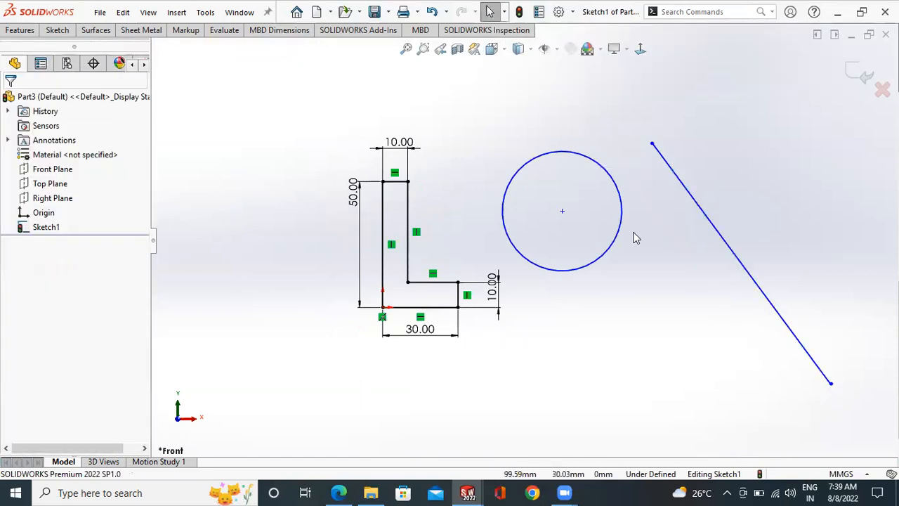
{"action": "left_click", "coordinate": [672, 172]}
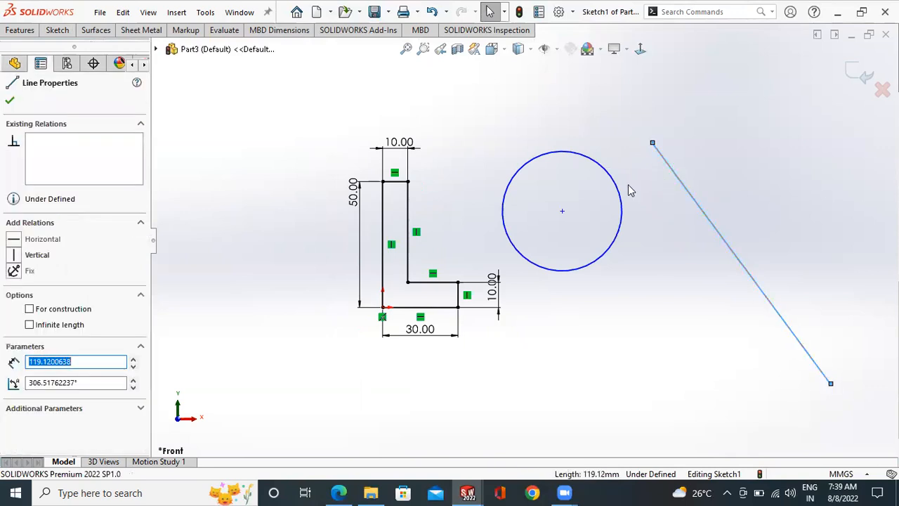
{"action": "left_click", "coordinate": [620, 196], "text": "ctrl"}
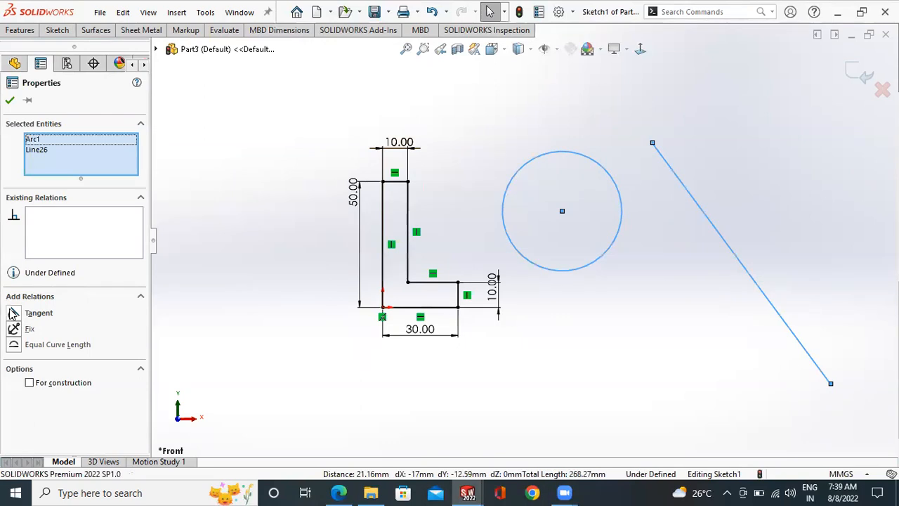
{"action": "left_click", "coordinate": [10, 102]}
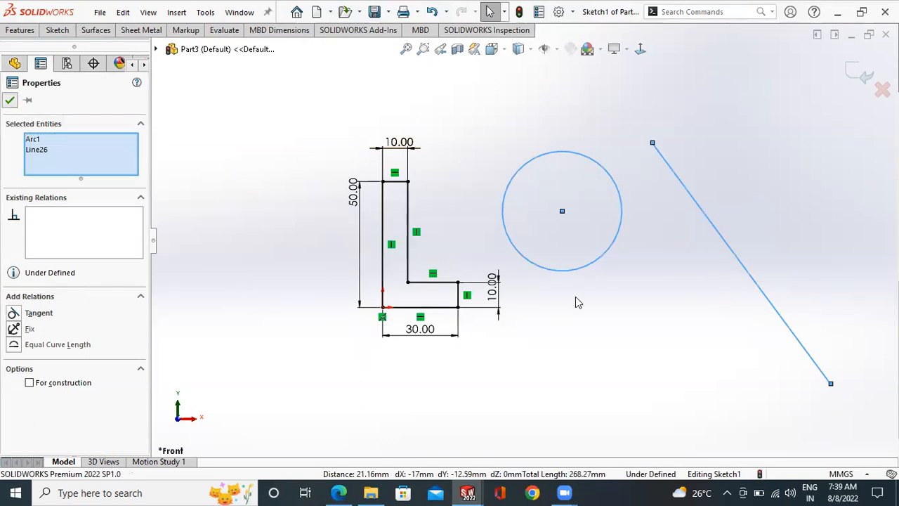
- Add a Tangent relation between the circle and the slanted line
{"action": "left_click", "coordinate": [658, 162]}
{"action": "left_click", "coordinate": [615, 181], "text": "ctrl"}
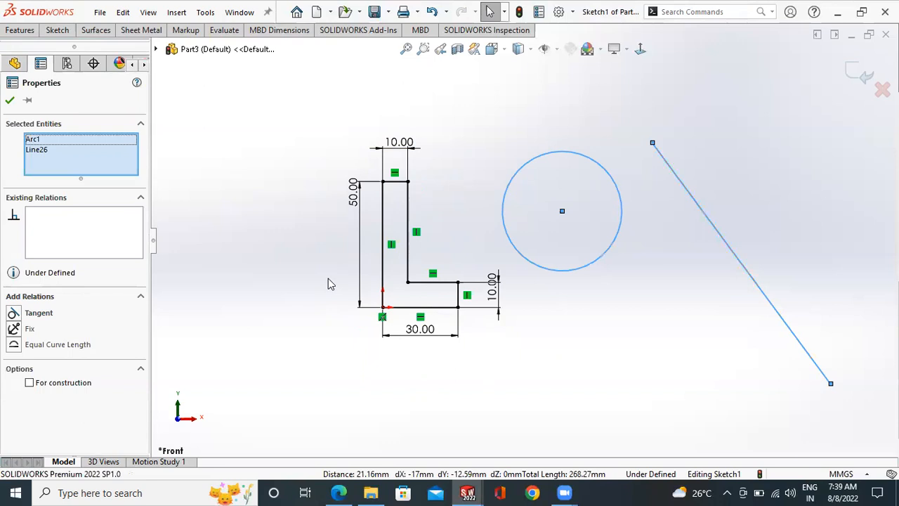
{"action": "left_click", "coordinate": [39, 314]}
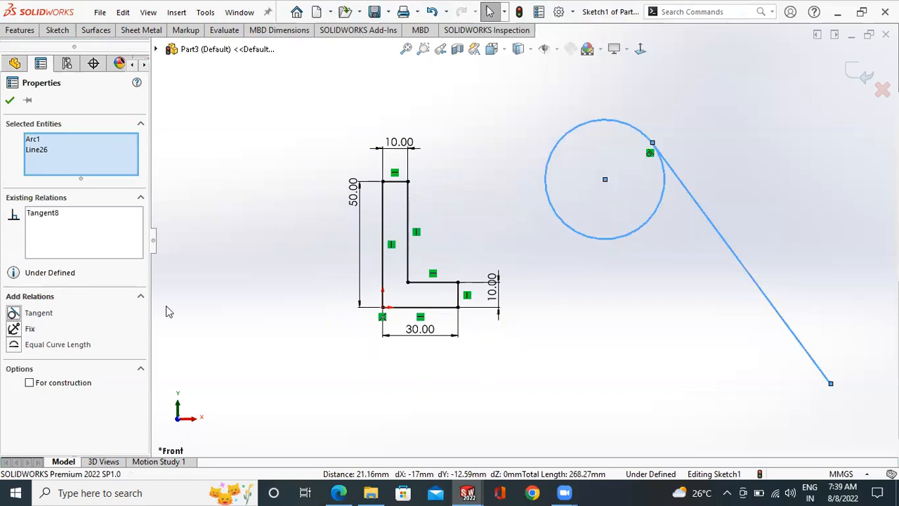
{"action": "left_click", "coordinate": [9, 100]}
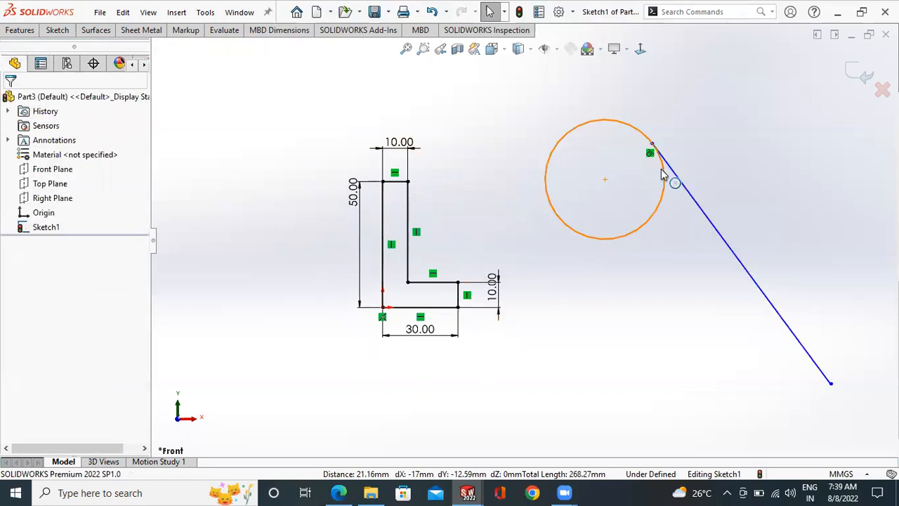
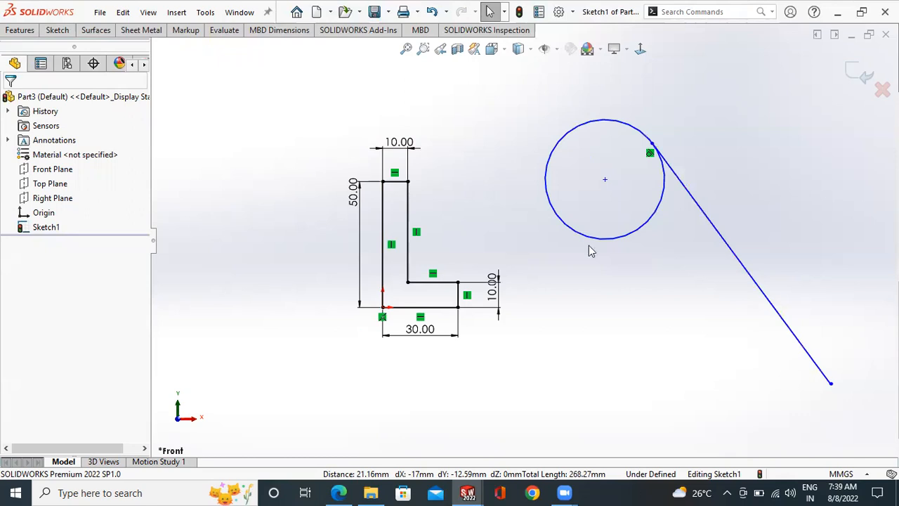
- Sketch a slightly tilted centerline about 58 mm long above the L-shaped profile
{"action": "scroll", "coordinate": [587, 245], "scroll_direction": "up", "scroll_amount": 2}
{"action": "scroll", "coordinate": [587, 246], "scroll_direction": "down", "scroll_amount": 1}
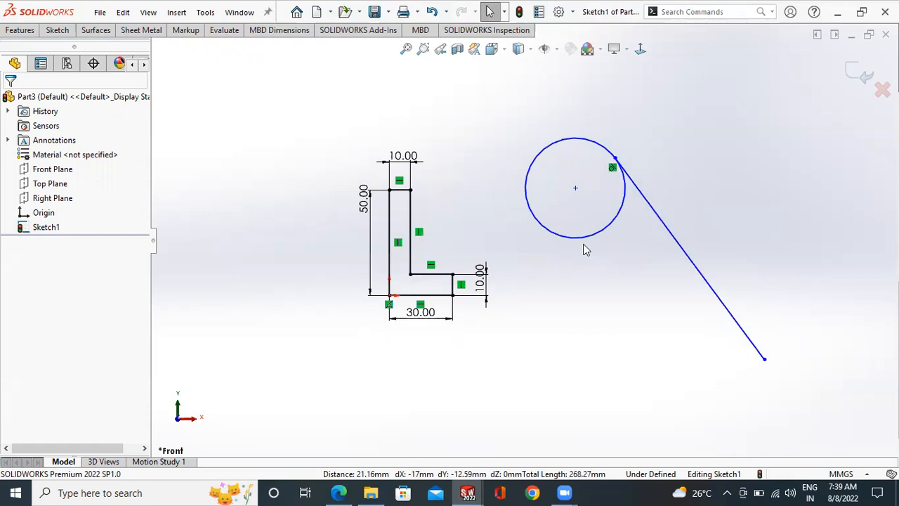
{"action": "scroll", "coordinate": [628, 174], "scroll_direction": "up", "scroll_amount": 1}
{"action": "scroll", "coordinate": [615, 176], "scroll_direction": "down", "scroll_amount": 2}
{"action": "scroll", "coordinate": [587, 197], "scroll_direction": "up", "scroll_amount": 2}
{"action": "left_click", "coordinate": [55, 30]}
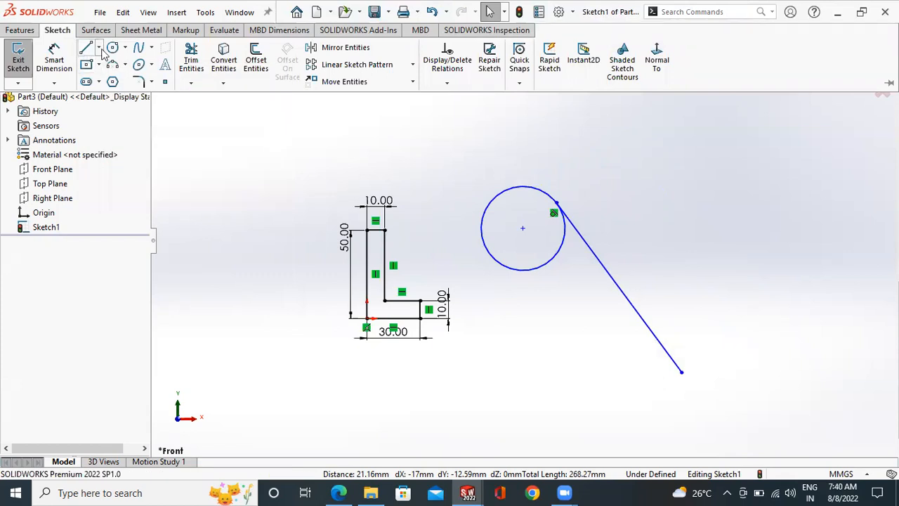
{"action": "left_click", "coordinate": [99, 48]}
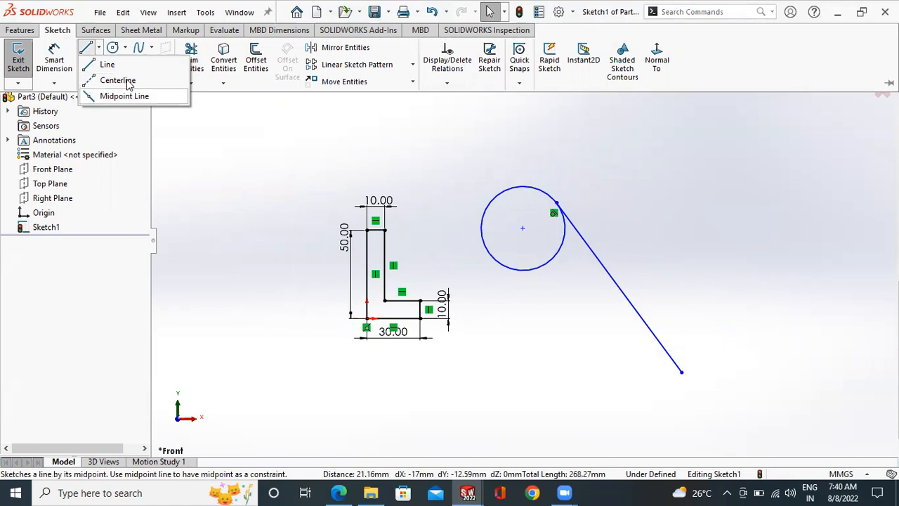
{"action": "left_click", "coordinate": [119, 80]}
{"action": "left_click", "coordinate": [281, 152]}
{"action": "left_click", "coordinate": [385, 147]}
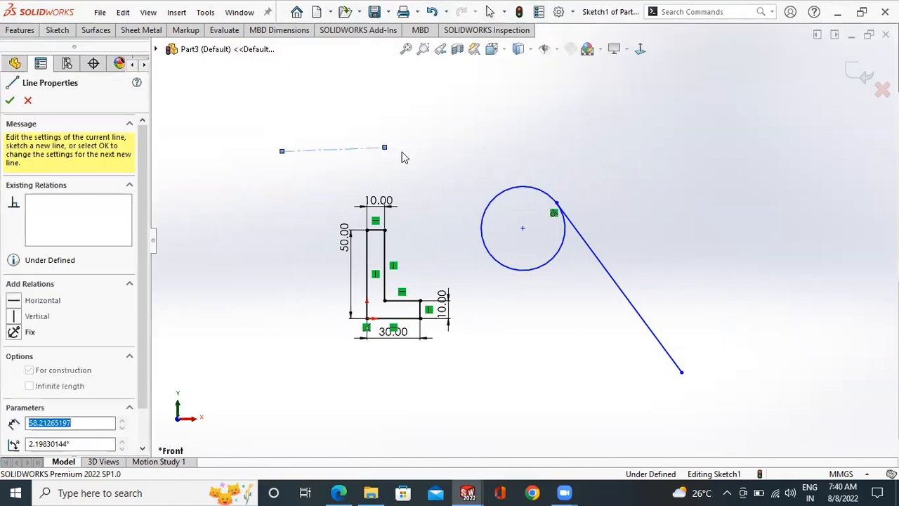
{"action": "right_click", "coordinate": [395, 150]}
{"action": "left_click", "coordinate": [400, 154]}
- Convert the centerline above the L-shaped profile into a regular solid line
{"action": "right_click", "coordinate": [337, 150]}
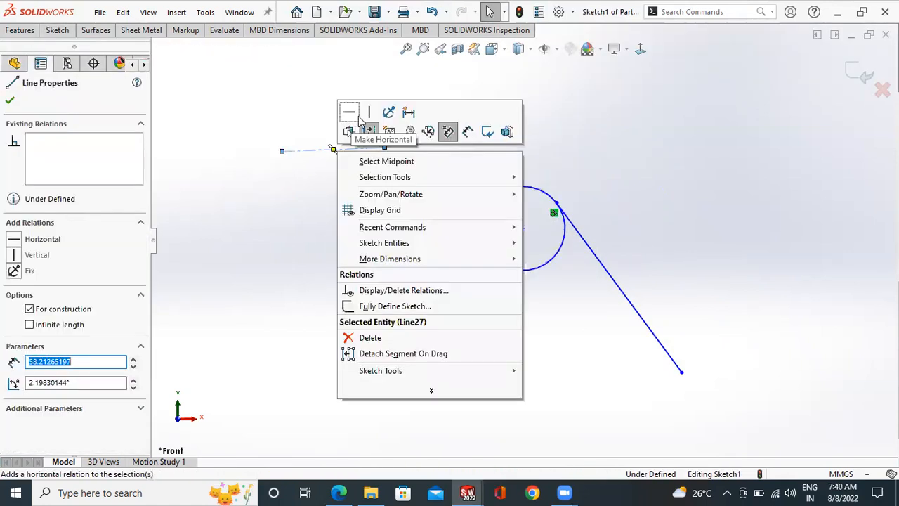
{"action": "left_click", "coordinate": [368, 127]}
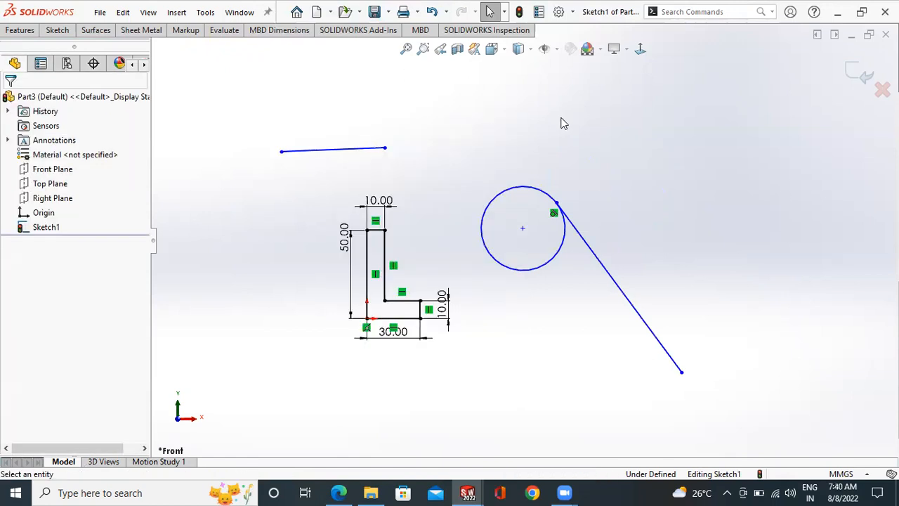
{"action": "scroll", "coordinate": [553, 149], "scroll_direction": "up", "scroll_amount": 1}
{"action": "scroll", "coordinate": [547, 149], "scroll_direction": "down", "scroll_amount": 1}
- Remove all the lines and the circle from the sketch with Power trim, leaving only the origin
{"action": "left_click", "coordinate": [62, 33]}
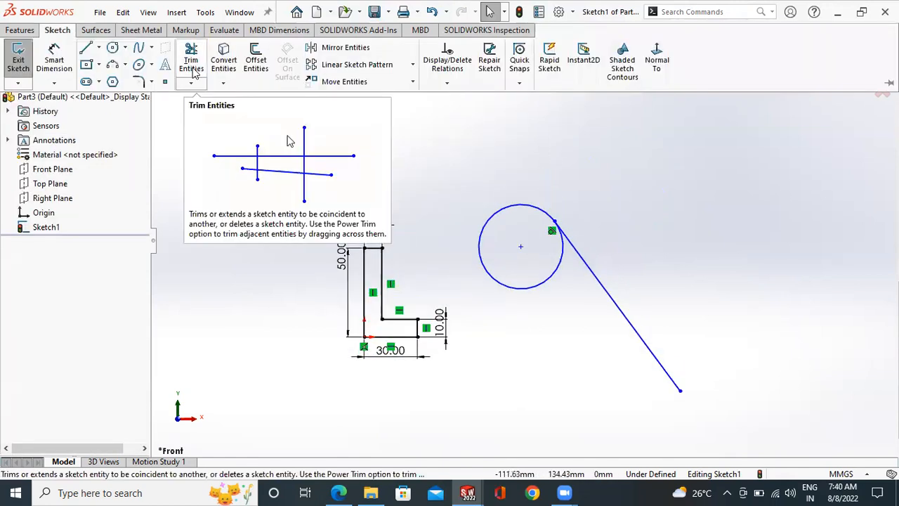
{"action": "left_click", "coordinate": [195, 73]}
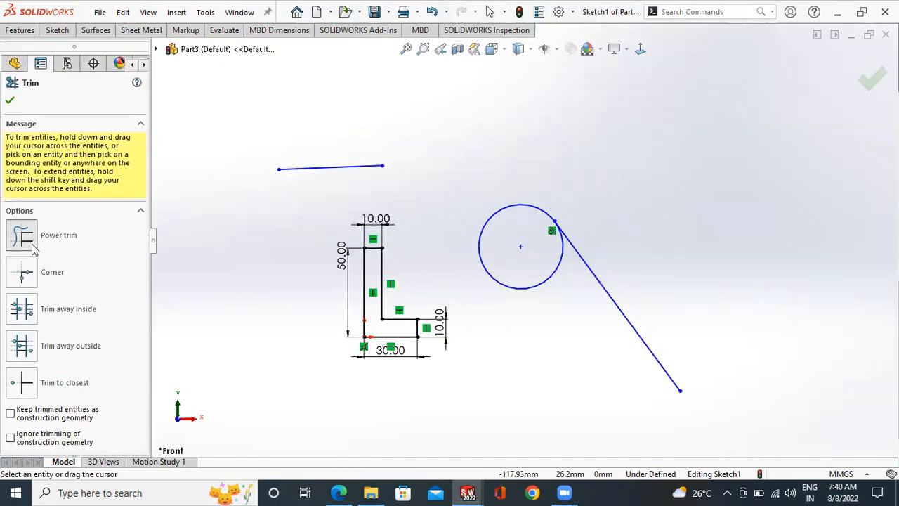
{"action": "mouse_move", "coordinate": [351, 400]}
{"action": "left_mouse_down"}
{"action": "mouse_move", "coordinate": [415, 398]}
{"action": "mouse_move", "coordinate": [489, 375]}
{"action": "mouse_move", "coordinate": [529, 347]}
{"action": "mouse_move", "coordinate": [546, 315]}
{"action": "mouse_move", "coordinate": [531, 267]}
{"action": "mouse_move", "coordinate": [562, 239]}
{"action": "mouse_move", "coordinate": [639, 253]}
{"action": "mouse_move", "coordinate": [306, 171]}
{"action": "mouse_move", "coordinate": [341, 184]}
{"action": "mouse_move", "coordinate": [389, 257]}
{"action": "mouse_move", "coordinate": [374, 259]}
{"action": "mouse_move", "coordinate": [389, 319]}
{"action": "mouse_move", "coordinate": [441, 333]}
{"action": "mouse_move", "coordinate": [364, 343]}
{"action": "left_mouse_up"}
{"action": "left_click", "coordinate": [9, 101]}
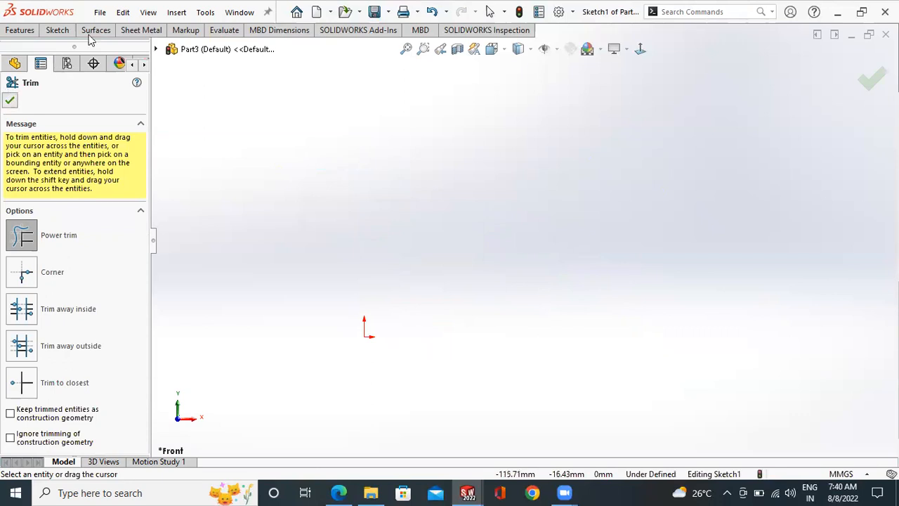
- Sketch a circle of about 61 mm radius centred on the origin
{"action": "left_click", "coordinate": [56, 30]}
{"action": "left_click", "coordinate": [88, 59]}
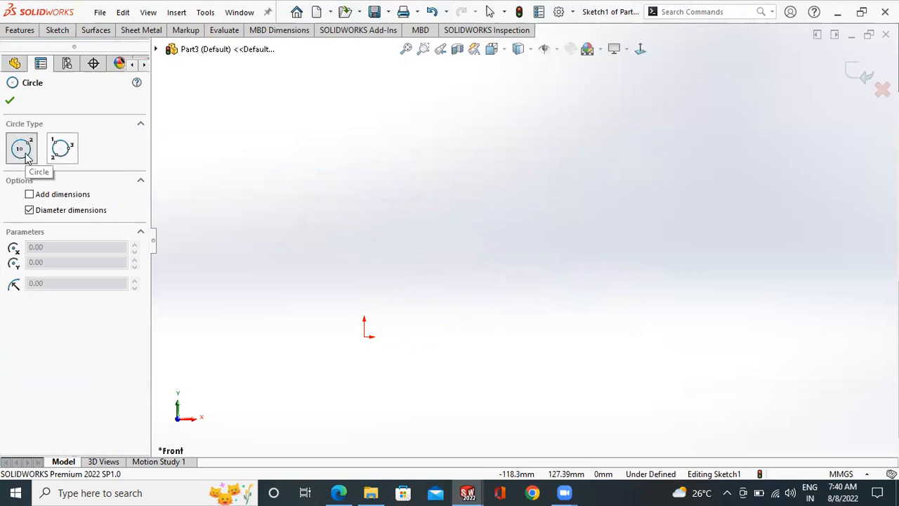
{"action": "left_click", "coordinate": [363, 336]}
{"action": "left_click", "coordinate": [434, 417]}
{"action": "right_click", "coordinate": [487, 307]}
{"action": "left_click", "coordinate": [504, 315]}
{"action": "scroll", "coordinate": [460, 280], "scroll_direction": "up", "scroll_amount": 3}
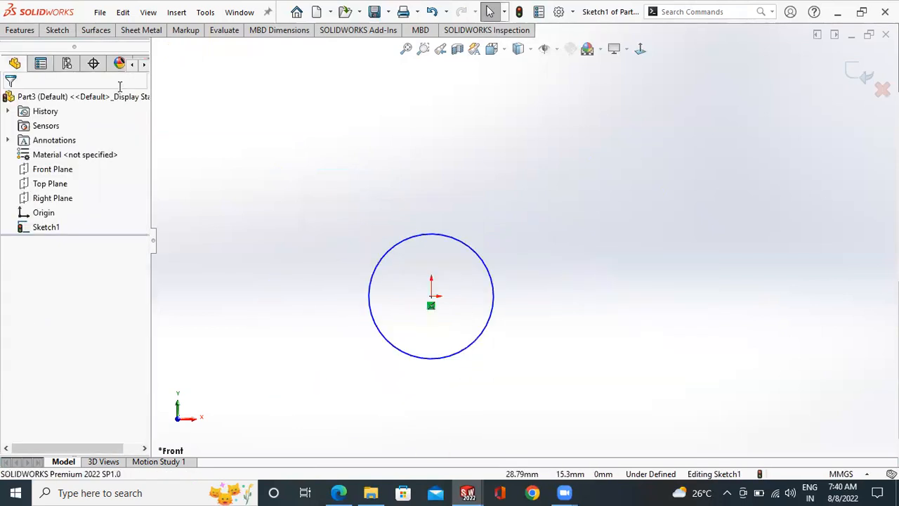
- Dimension the circle's diameter as 25 mm, placing the dimension to its upper right
{"action": "left_click", "coordinate": [59, 32]}
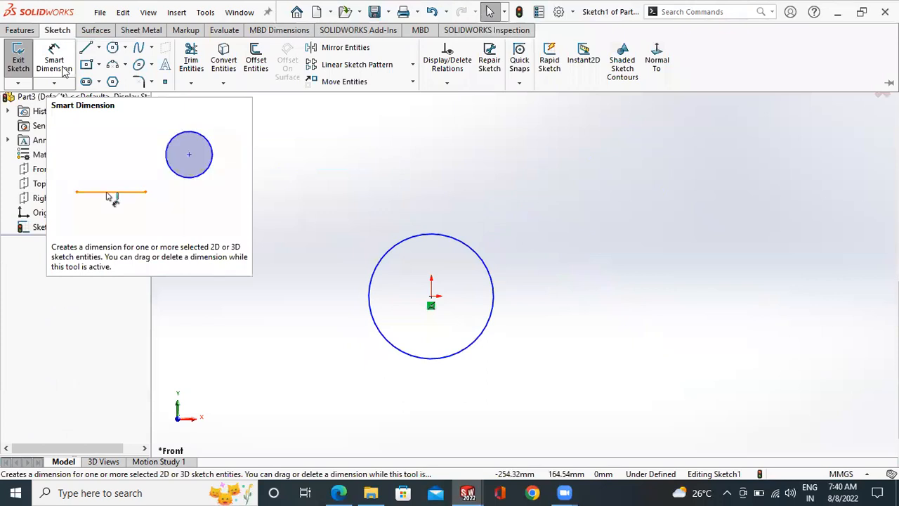
{"action": "left_click", "coordinate": [54, 63]}
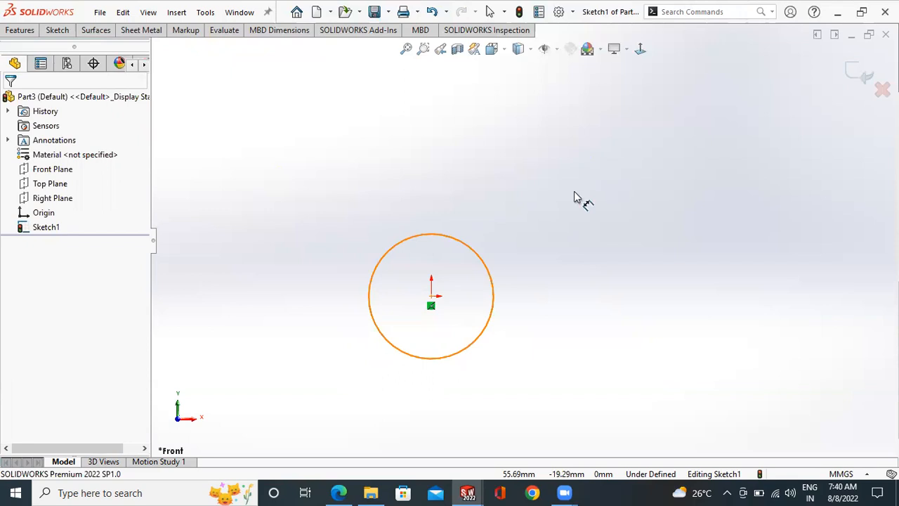
{"action": "left_click", "coordinate": [482, 259]}
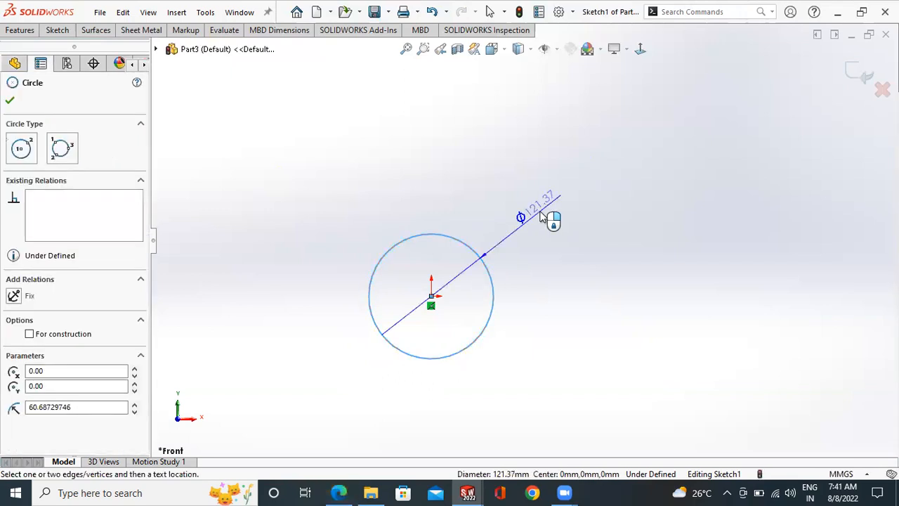
{"action": "left_click", "coordinate": [567, 237]}
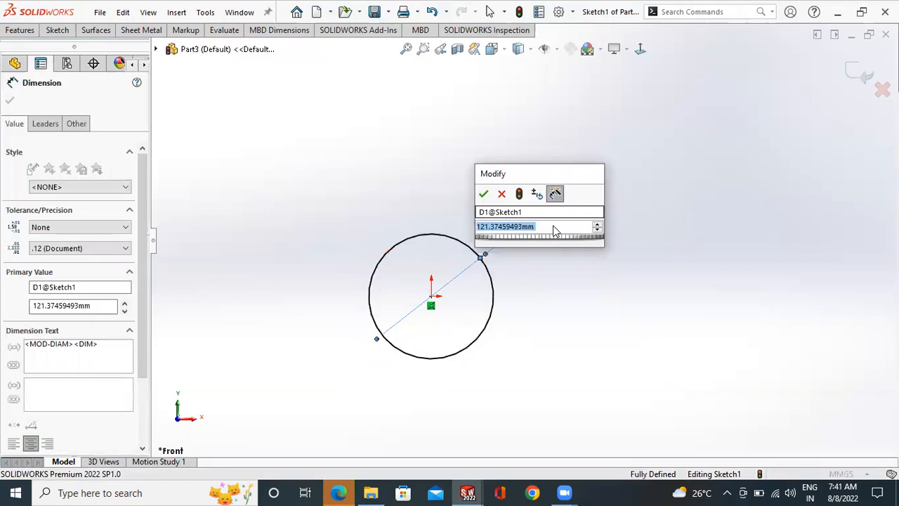
{"action": "type", "text": "30"}
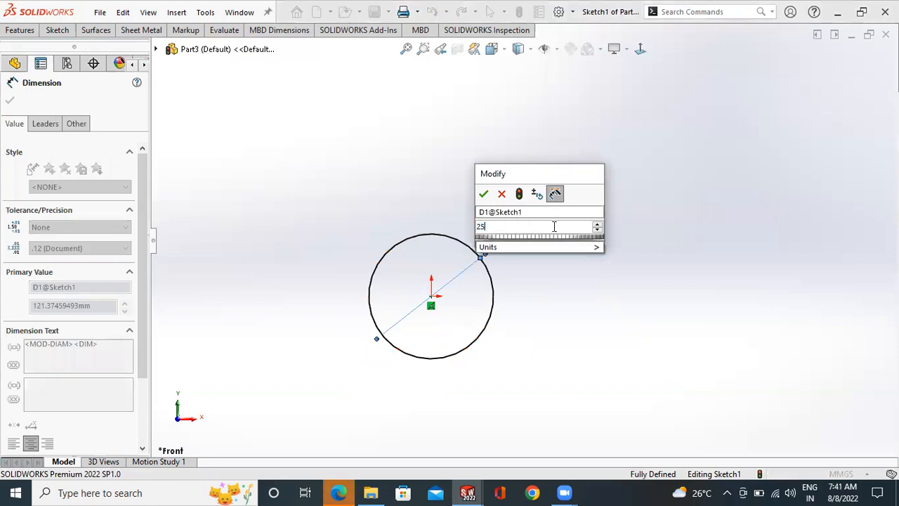
{"action": "key", "text": "Return"}
{"action": "left_click", "coordinate": [454, 323]}
- Move the circle's diameter dimension closer to the circle and view the sketch plane head-on
{"action": "scroll", "coordinate": [455, 320], "scroll_direction": "down", "scroll_amount": 4}
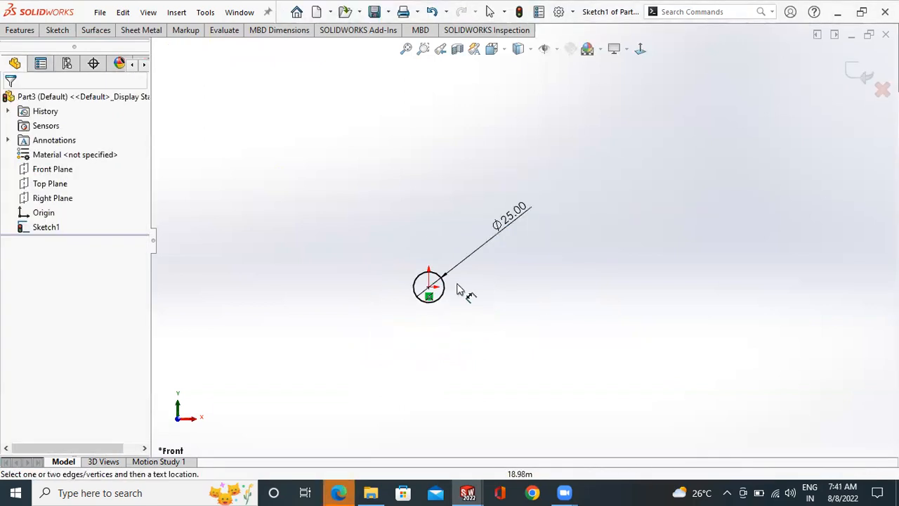
{"action": "left_click_drag", "start_coordinate": [551, 158], "coordinate": [463, 245]}
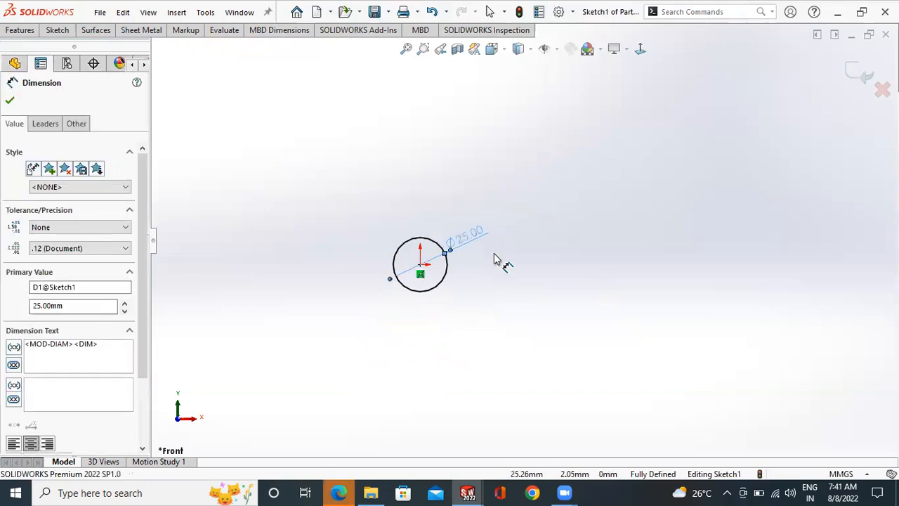
{"action": "scroll", "coordinate": [475, 268], "scroll_direction": "down", "scroll_amount": 3}
{"action": "left_click", "coordinate": [516, 279]}
{"action": "scroll", "coordinate": [456, 261], "scroll_direction": "down", "scroll_amount": 2}
{"action": "scroll", "coordinate": [483, 257], "scroll_direction": "up", "scroll_amount": 1}
{"action": "left_click", "coordinate": [640, 48]}
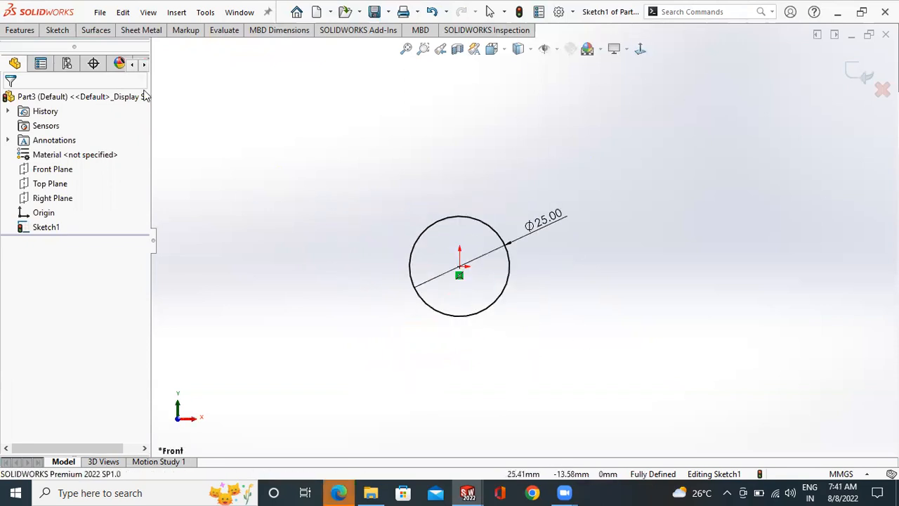
- Sketch a perimeter circle of about 9.7 mm radius through three points, to the upper left of the dimensioned circle
{"action": "left_click", "coordinate": [61, 32]}
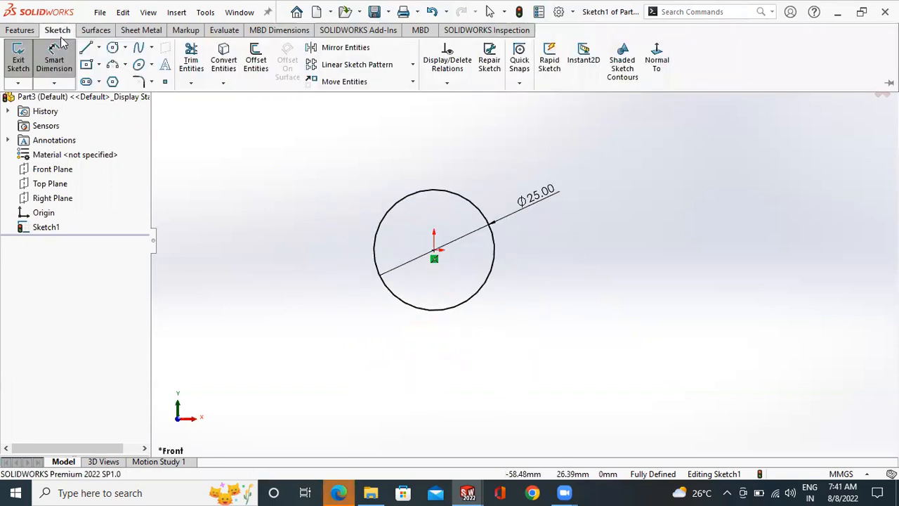
{"action": "left_click", "coordinate": [125, 47]}
{"action": "left_click", "coordinate": [266, 164]}
{"action": "left_click", "coordinate": [355, 148]}
{"action": "left_click", "coordinate": [329, 218]}
{"action": "right_click", "coordinate": [405, 164]}
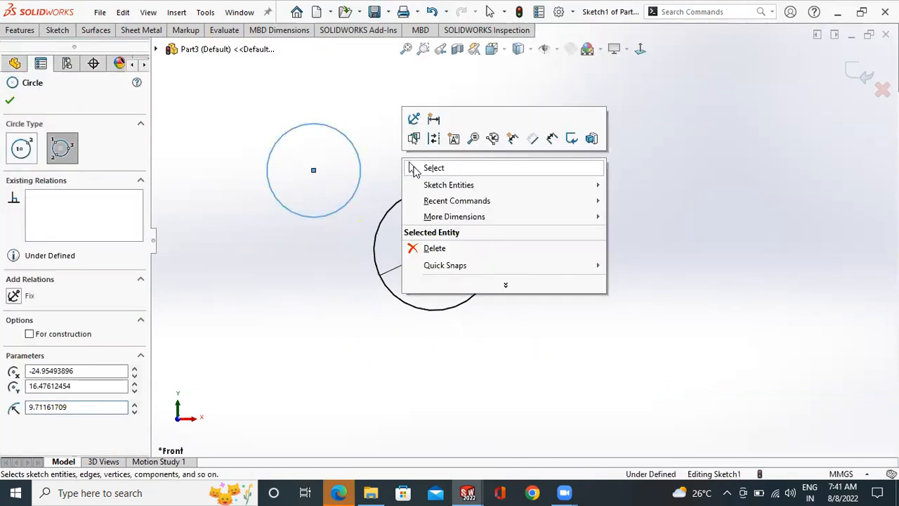
{"action": "left_click", "coordinate": [421, 168]}
- Sketch a corner rectangle about 30 mm wide and 20.6 mm high to the right of the dimensioned circle
{"action": "left_click", "coordinate": [68, 30]}
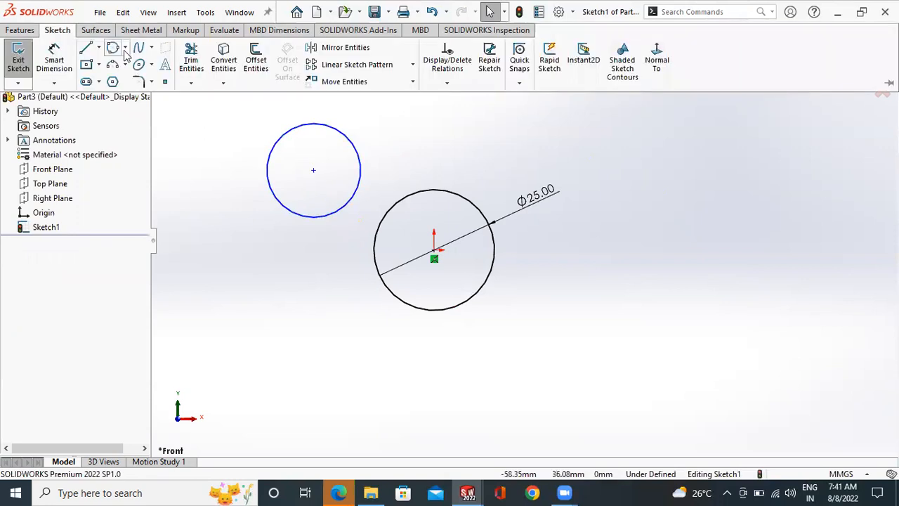
{"action": "left_click", "coordinate": [99, 64]}
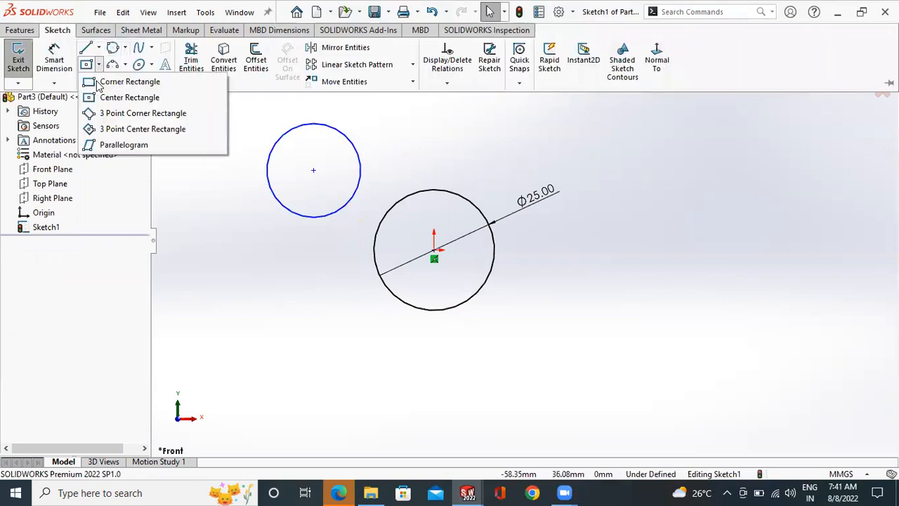
{"action": "left_click", "coordinate": [135, 83]}
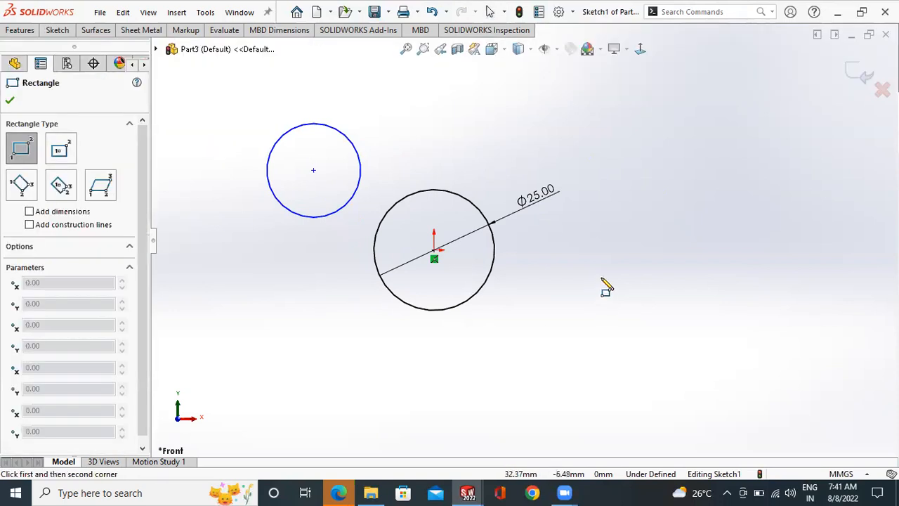
{"action": "left_click", "coordinate": [590, 281]}
{"action": "left_click", "coordinate": [734, 181]}
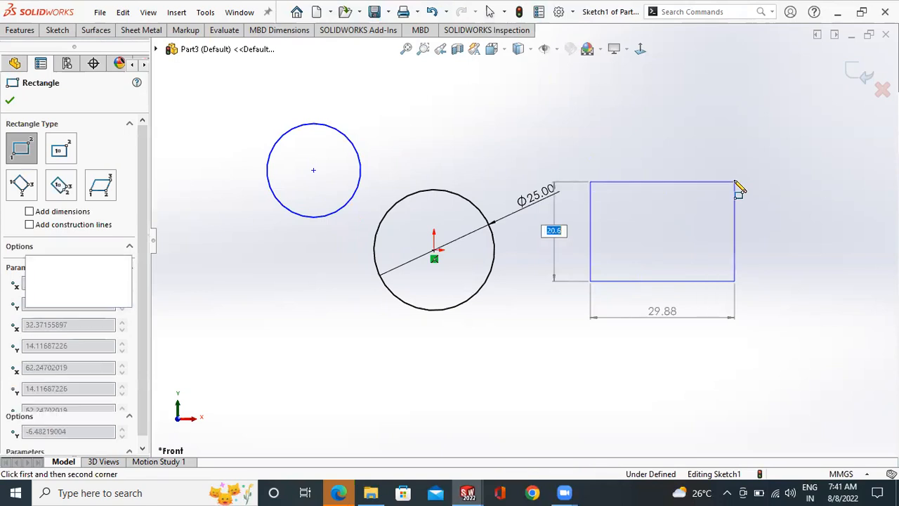
{"action": "right_click", "coordinate": [752, 192]}
{"action": "left_click", "coordinate": [752, 188]}
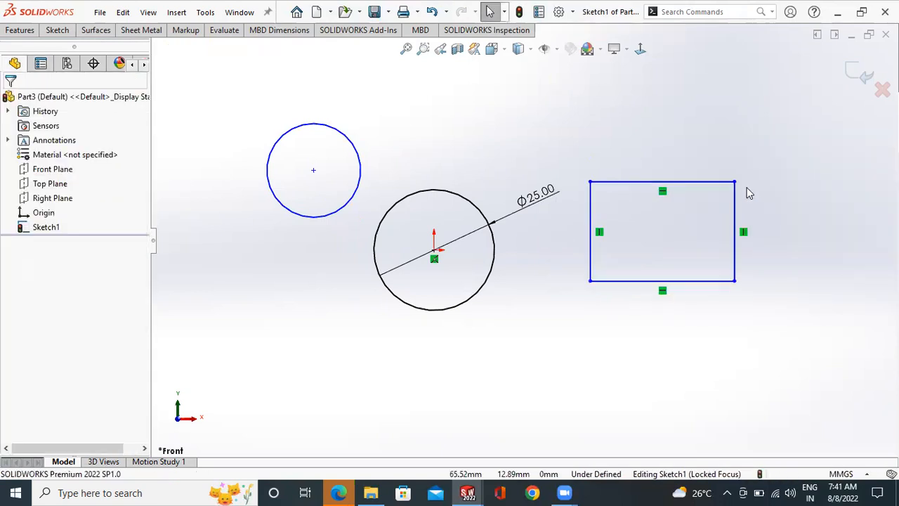
- Sketch a center rectangle about 24 mm wide and 19.1 mm high, centred on the first rectangle's upper-right corner
{"action": "left_click", "coordinate": [67, 32]}
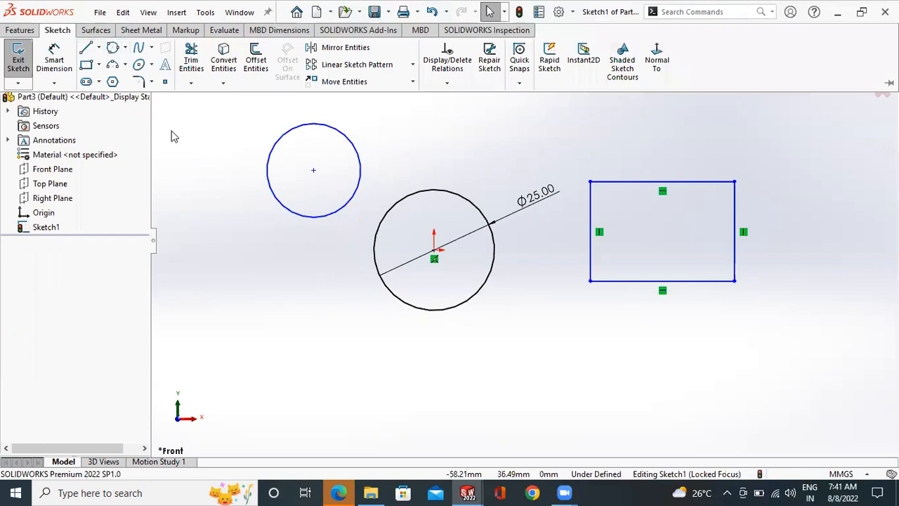
{"action": "left_click", "coordinate": [100, 67]}
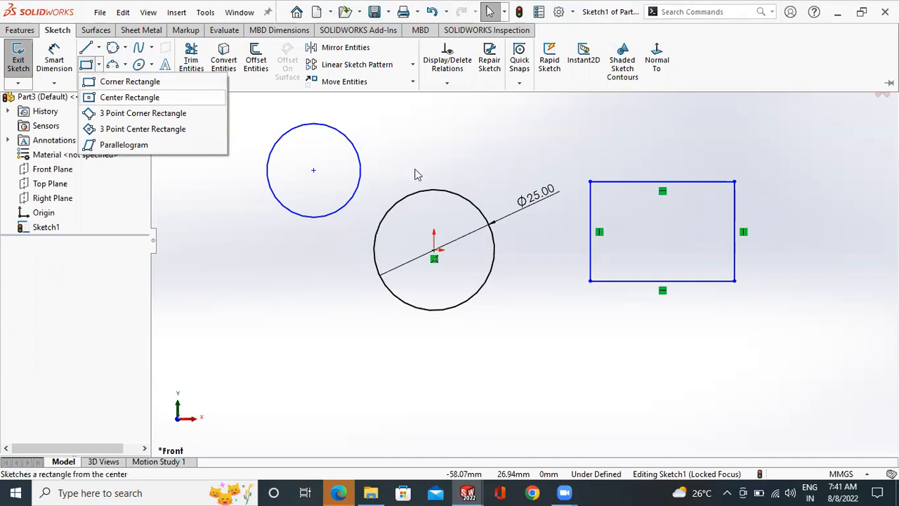
{"action": "left_click", "coordinate": [734, 181]}
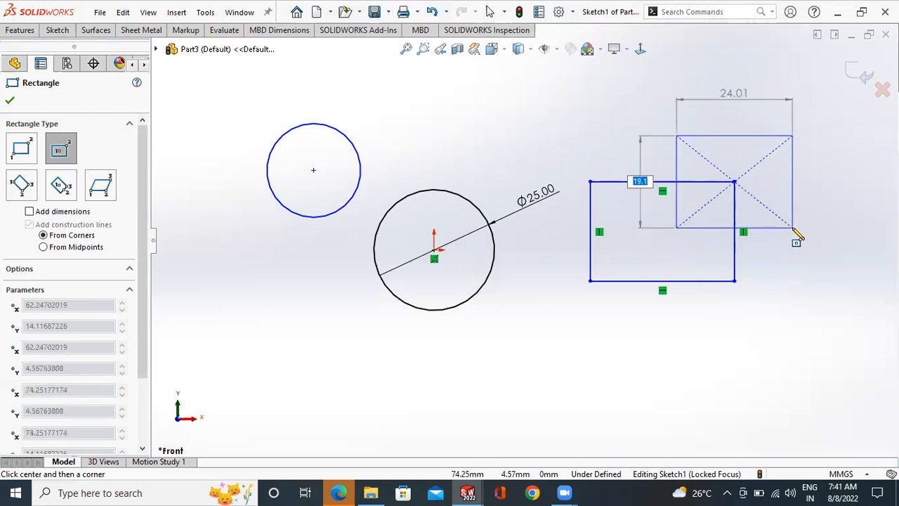
{"action": "left_click", "coordinate": [792, 228]}
{"action": "right_click", "coordinate": [819, 194]}
{"action": "left_click", "coordinate": [827, 206]}
- Dimension the vertical distance between the top edges of the two rectangles as 10 mm
{"action": "scroll", "coordinate": [819, 186], "scroll_direction": "down", "scroll_amount": 2}
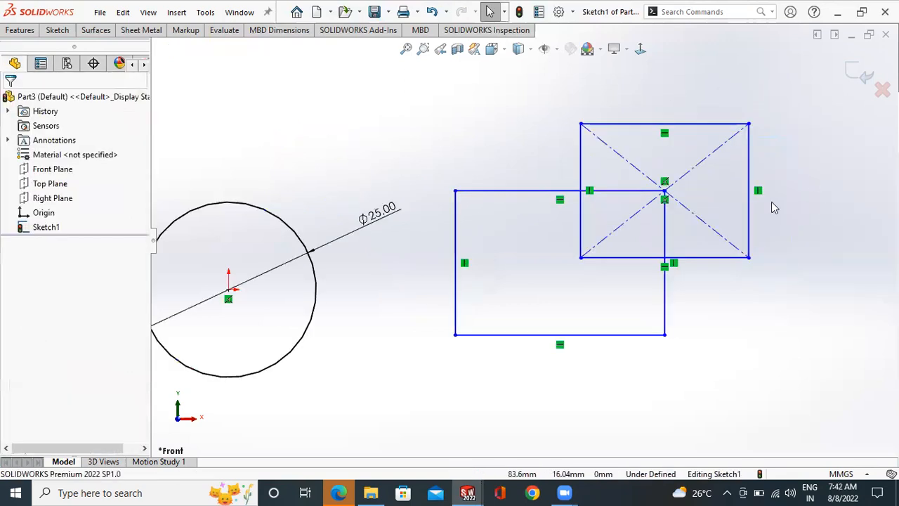
{"action": "left_click", "coordinate": [53, 31]}
{"action": "left_click", "coordinate": [54, 62]}
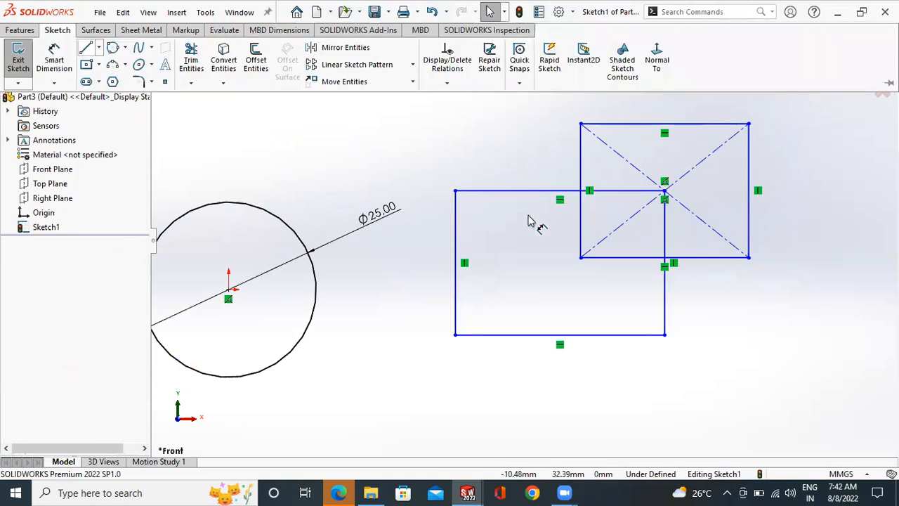
{"action": "left_click", "coordinate": [572, 189]}
{"action": "left_click", "coordinate": [527, 126]}
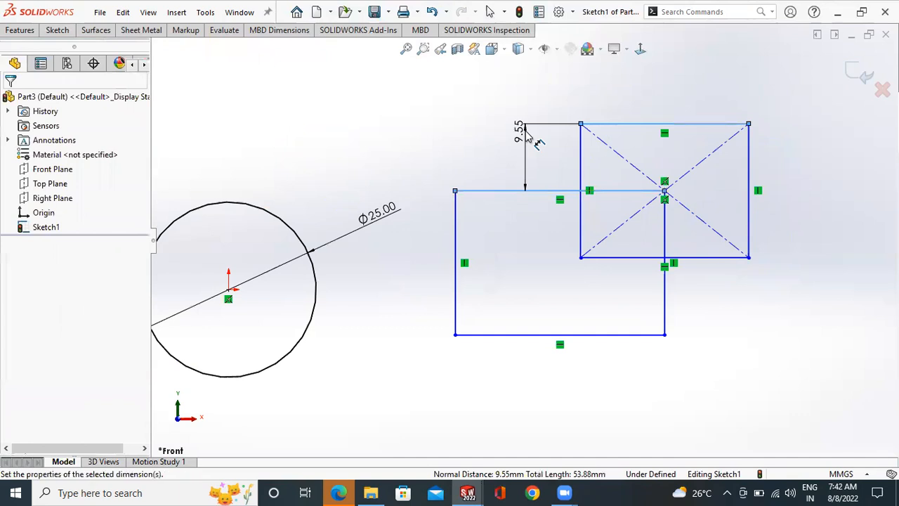
{"action": "left_click", "coordinate": [528, 137]}
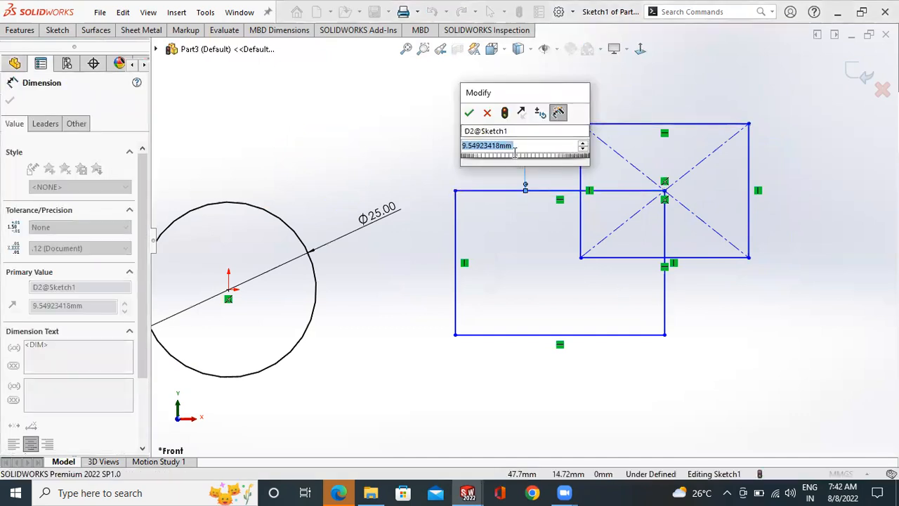
{"action": "type", "text": "10"}
{"action": "key", "text": "Return"}
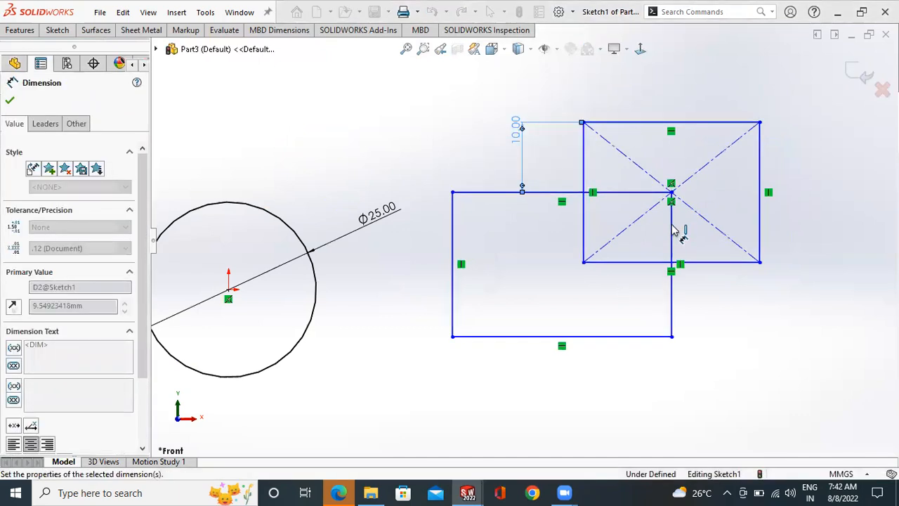
- Dimension the horizontal distance between the left edge of the center rectangle and the right edge of the corner rectangle as 15 mm
{"action": "left_click", "coordinate": [672, 230]}
{"action": "left_click", "coordinate": [583, 207]}
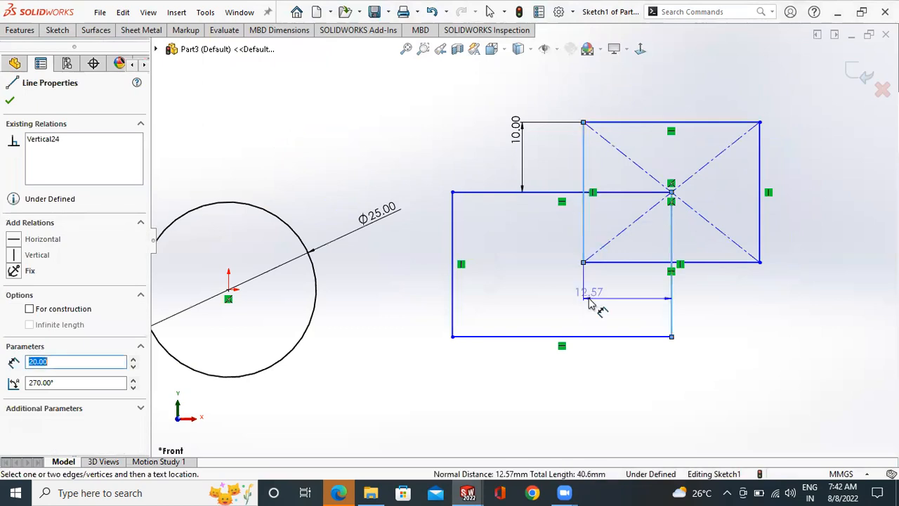
{"action": "left_click", "coordinate": [589, 304]}
{"action": "type", "text": "15"}
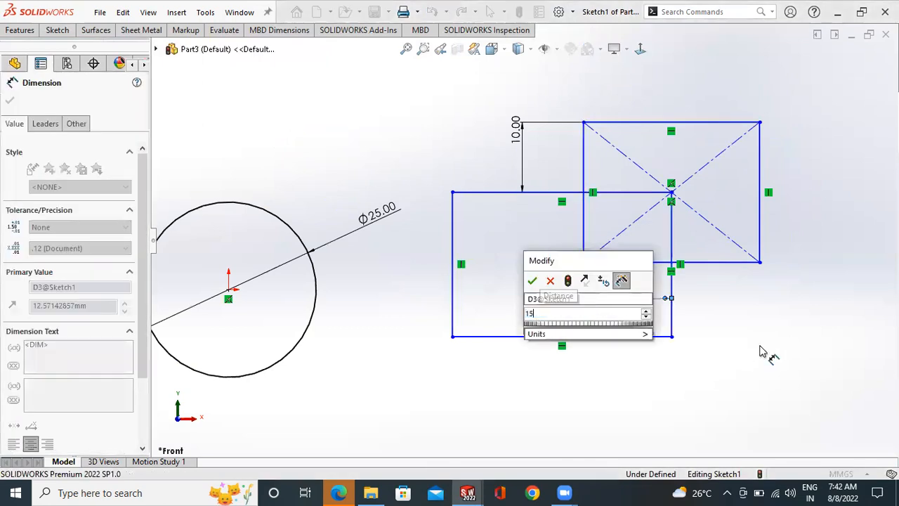
{"action": "key", "text": "Return"}
{"action": "left_click", "coordinate": [631, 305]}
- Sketch a 3 point corner rectangle about 33.4 mm wide and 33.1 mm high to the upper left of the undimensioned circle
{"action": "scroll", "coordinate": [628, 302], "scroll_direction": "up", "scroll_amount": 3}
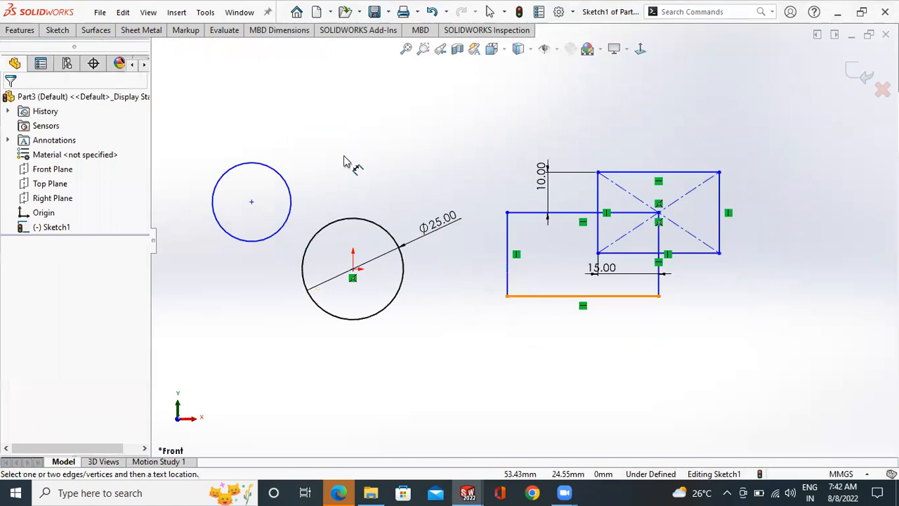
{"action": "left_click", "coordinate": [58, 31]}
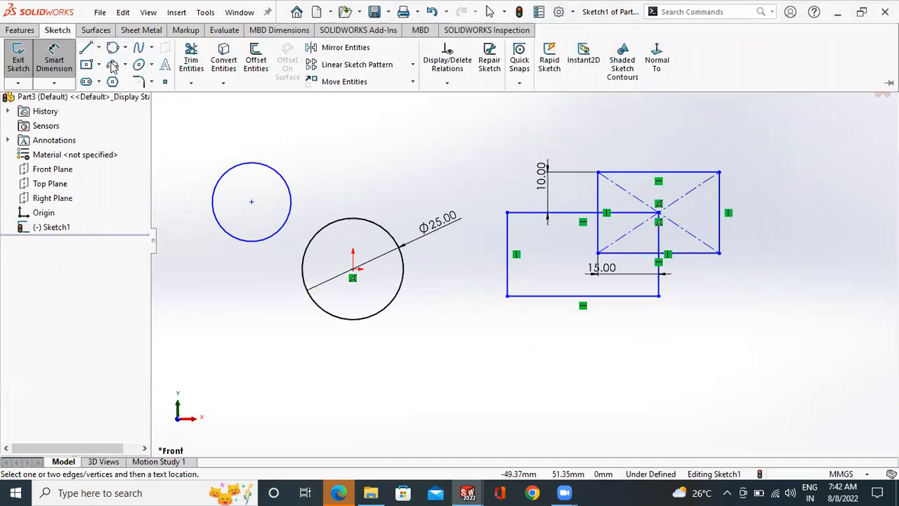
{"action": "left_click", "coordinate": [98, 64]}
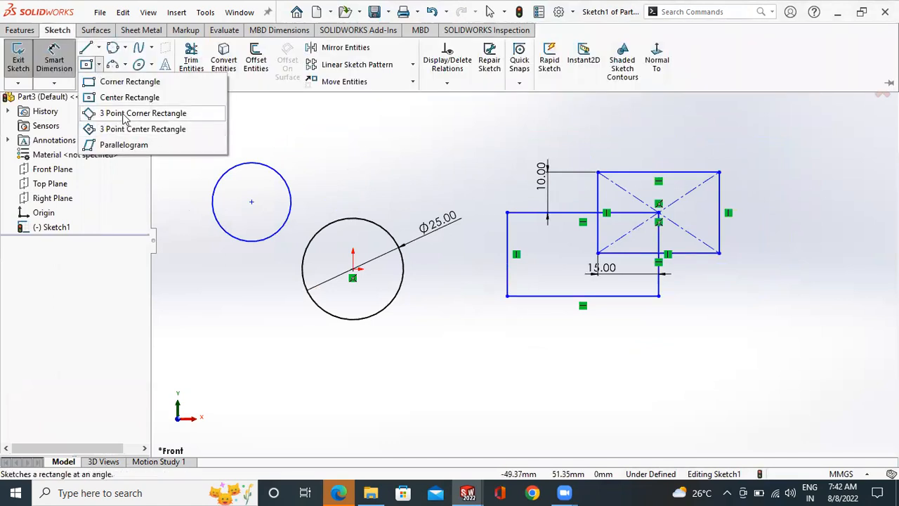
{"action": "left_click", "coordinate": [183, 114]}
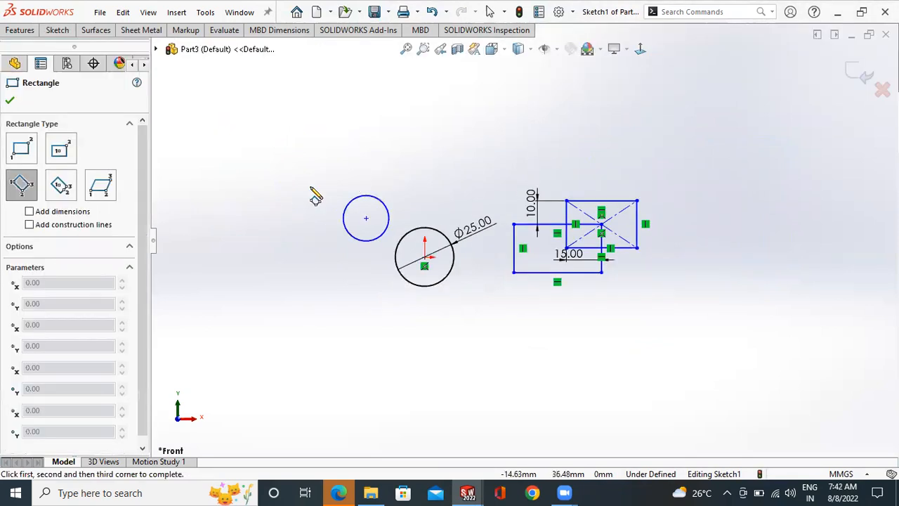
{"action": "left_click", "coordinate": [380, 187]}
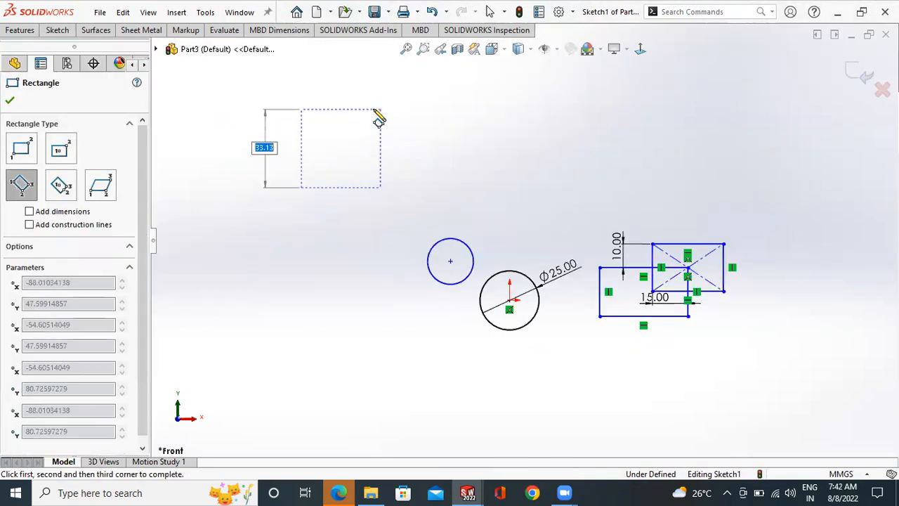
{"action": "left_click", "coordinate": [373, 110]}
{"action": "right_click", "coordinate": [373, 110]}
{"action": "left_click", "coordinate": [391, 122]}
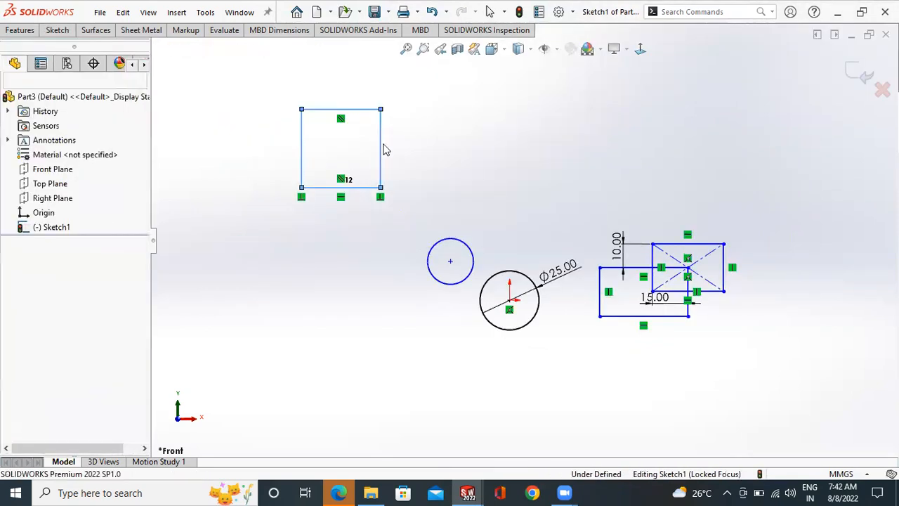
- Sketch a 3 point center rectangle about 49.6 mm wide and 43.4 mm high, centred on the new rectangle's lower-right corner
{"action": "left_click", "coordinate": [69, 33]}
{"action": "left_click", "coordinate": [99, 65]}
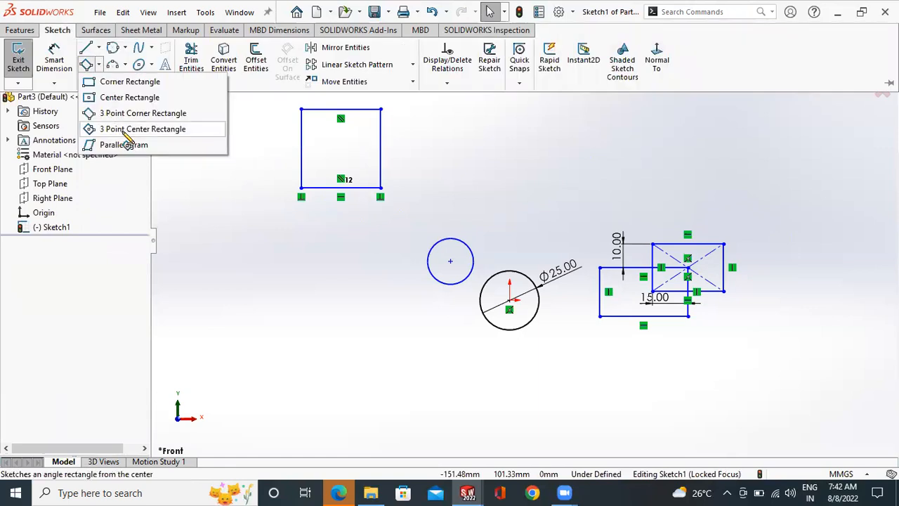
{"action": "left_click", "coordinate": [126, 130]}
{"action": "left_click", "coordinate": [380, 187]}
{"action": "left_click", "coordinate": [440, 203]}
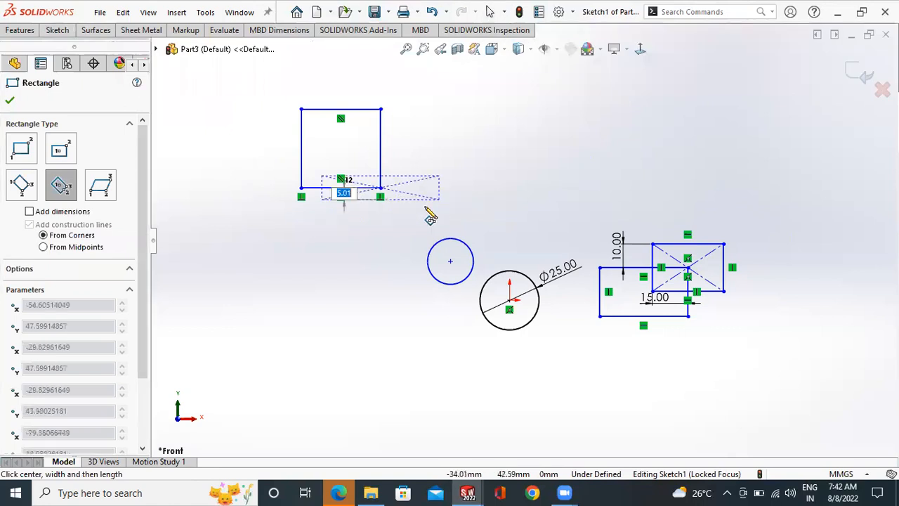
{"action": "left_click", "coordinate": [402, 240]}
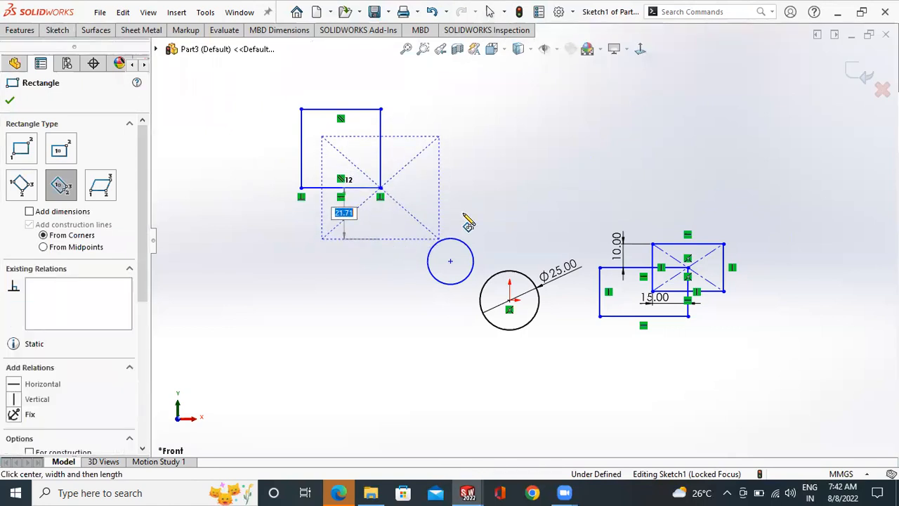
{"action": "right_click", "coordinate": [490, 184]}
{"action": "left_click", "coordinate": [501, 183]}
- Sketch a parallelogram with sides of about 46 mm and 34 mm to the lower left of the undimensioned circle
{"action": "left_click", "coordinate": [59, 30]}
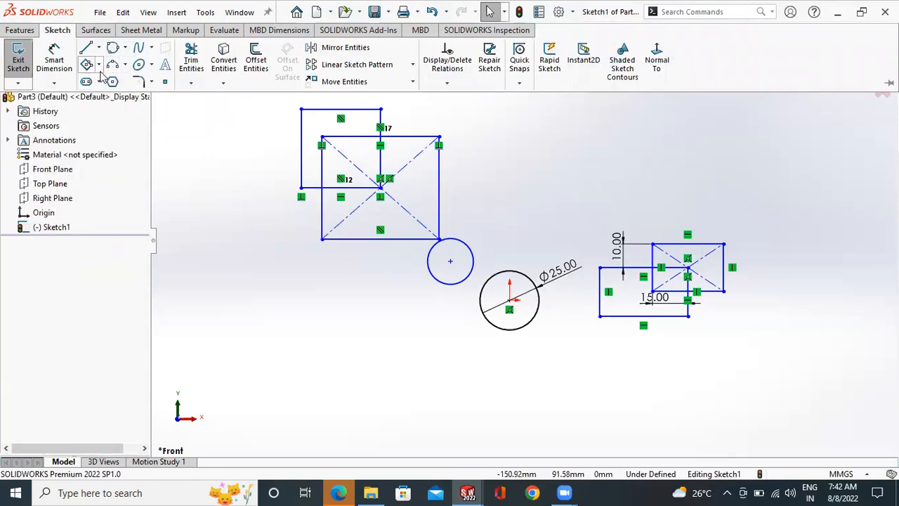
{"action": "left_click", "coordinate": [99, 65]}
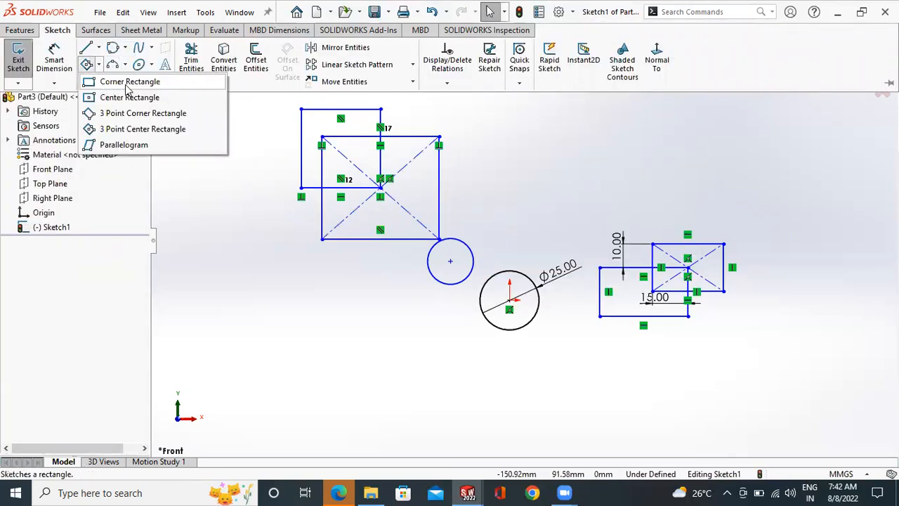
{"action": "left_click", "coordinate": [123, 145]}
{"action": "left_click", "coordinate": [302, 274]}
{"action": "left_click", "coordinate": [349, 370]}
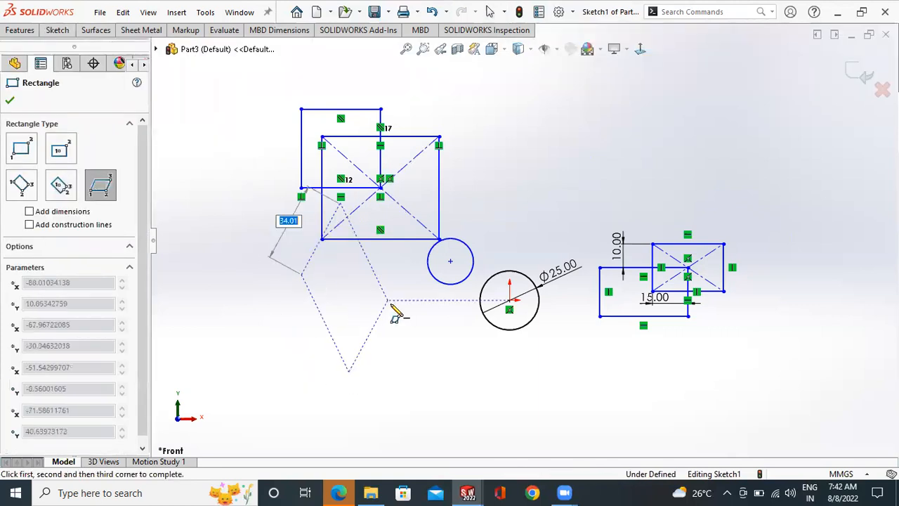
{"action": "left_click", "coordinate": [388, 301]}
{"action": "key", "text": "Escape"}
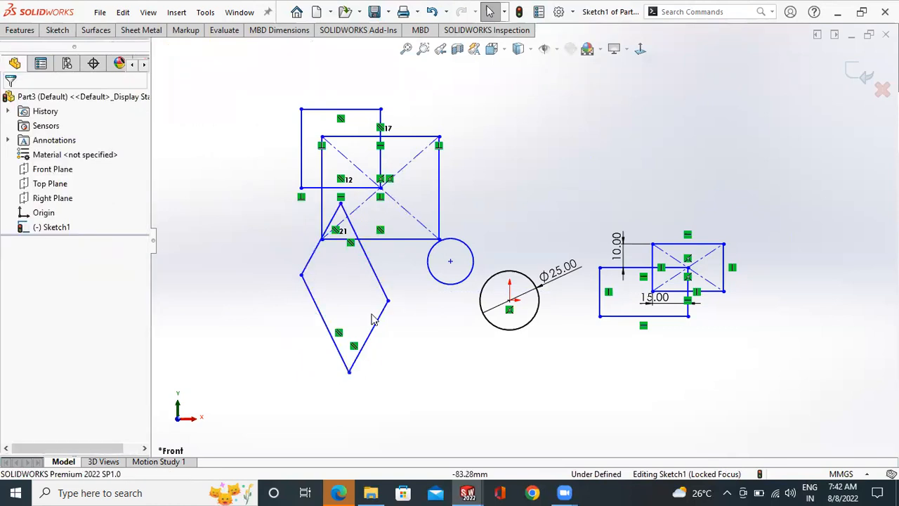
- Sketch a second, tilted parallelogram above the two overlapping dimensioned rectangles
{"action": "scroll", "coordinate": [474, 166], "scroll_direction": "up", "scroll_amount": 2}
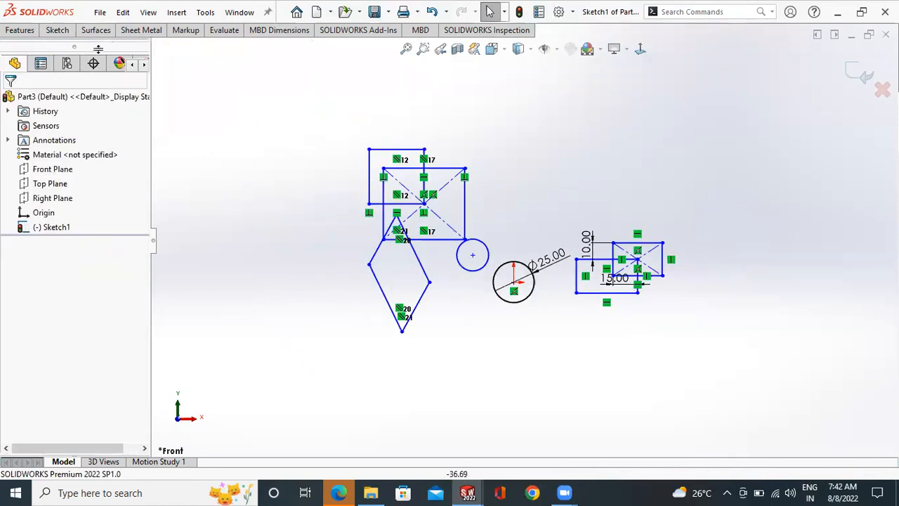
{"action": "left_click", "coordinate": [62, 32]}
{"action": "left_click", "coordinate": [86, 64]}
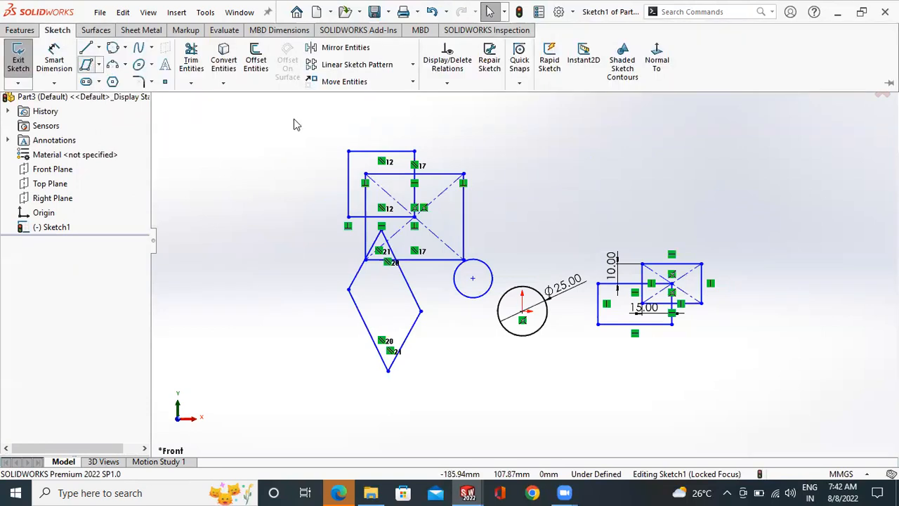
{"action": "left_click", "coordinate": [549, 196]}
{"action": "left_click", "coordinate": [612, 82]}
{"action": "left_click", "coordinate": [710, 129]}
{"action": "right_click", "coordinate": [728, 137]}
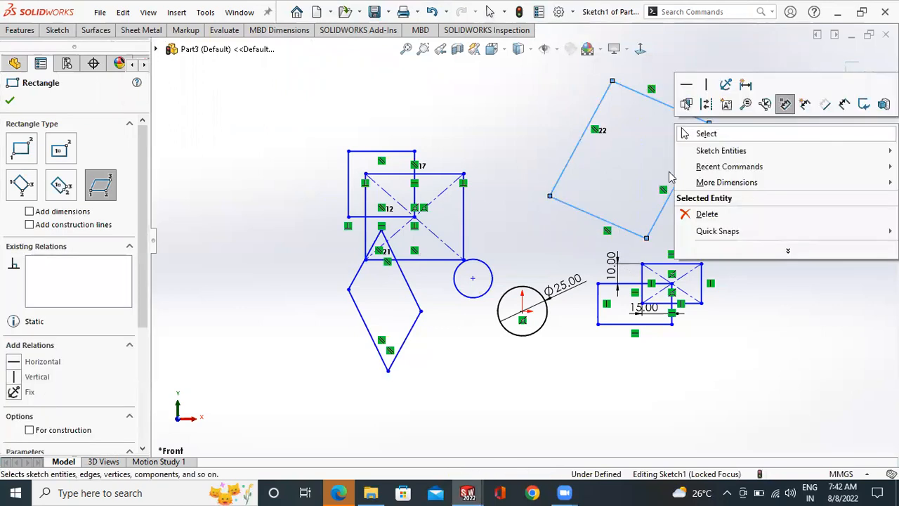
{"action": "left_click", "coordinate": [704, 133]}
- Delete all entities and dimensions from the sketch
{"action": "scroll", "coordinate": [567, 309], "scroll_direction": "up", "scroll_amount": 2}
{"action": "key", "text": "ctrl+a"}
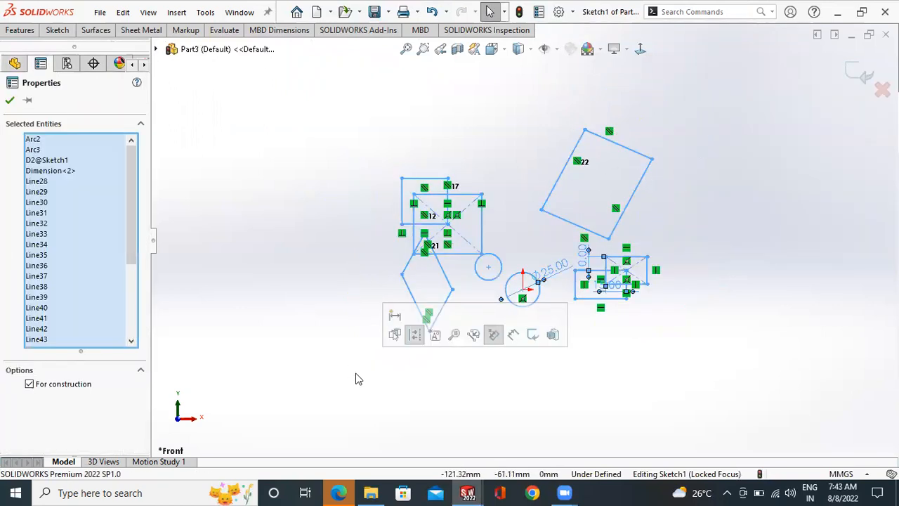
{"action": "key", "text": "Delete"}
- Sketch a horizontal straight slot above the origin, about 120 mm between arc centres and 59 mm wide
{"action": "left_click", "coordinate": [57, 29]}
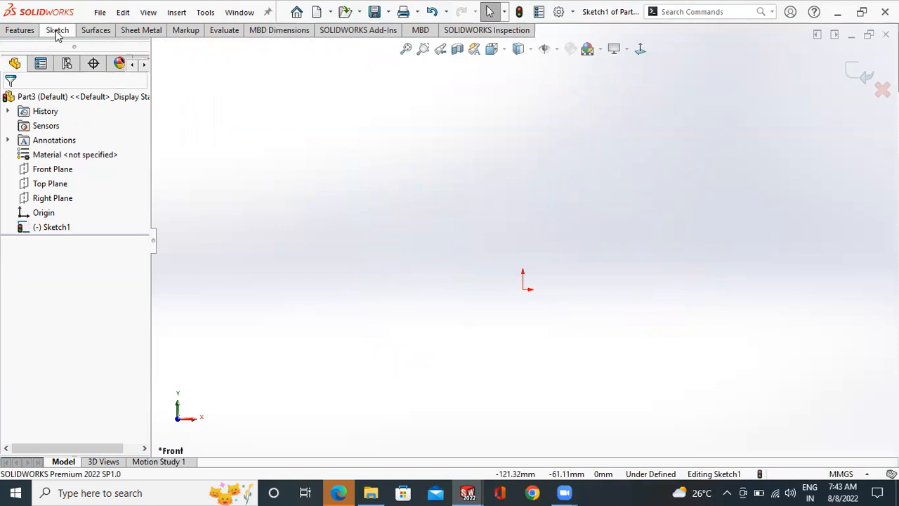
{"action": "left_click", "coordinate": [99, 82]}
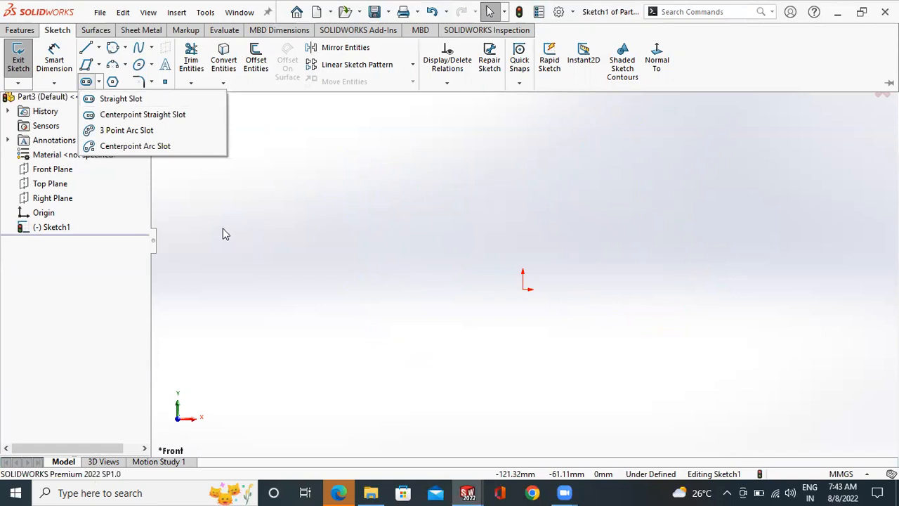
{"action": "left_click", "coordinate": [119, 99]}
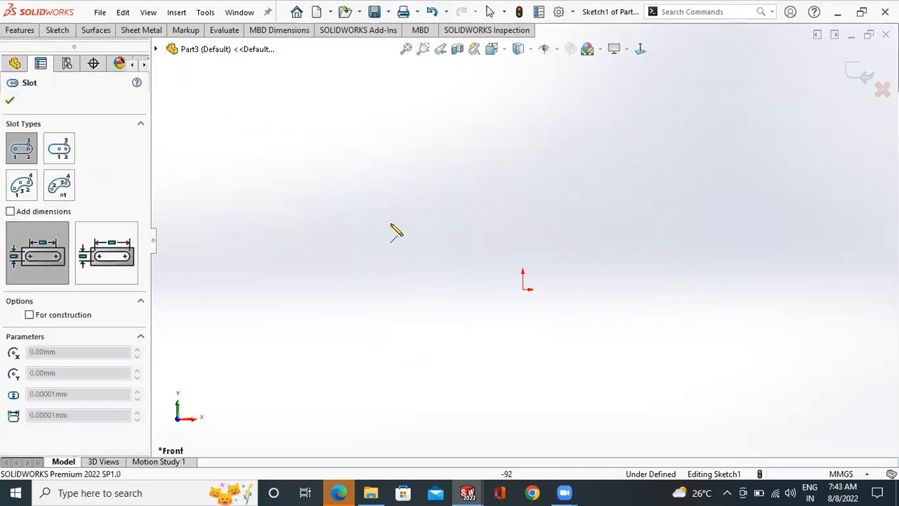
{"action": "left_click", "coordinate": [405, 190]}
{"action": "left_click", "coordinate": [570, 191]}
{"action": "left_click", "coordinate": [604, 231]}
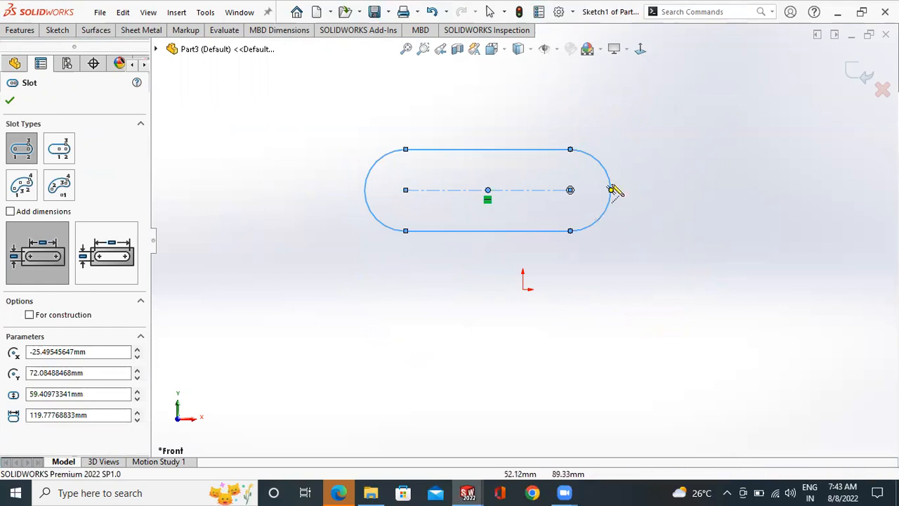
{"action": "right_click", "coordinate": [663, 156]}
{"action": "left_click", "coordinate": [675, 160]}
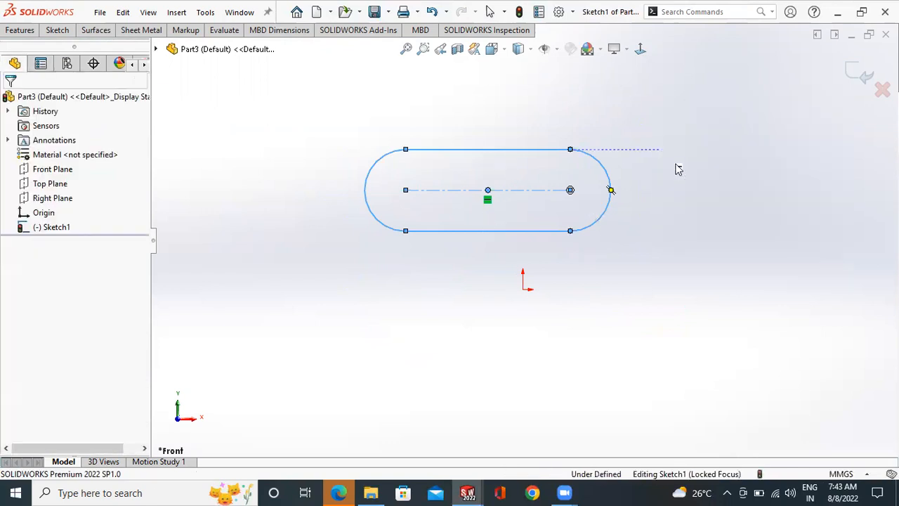
- Sketch a horizontal centerpoint straight slot below the origin, about 220 mm between arc centres and 82 mm wide
{"action": "scroll", "coordinate": [604, 210], "scroll_direction": "up", "scroll_amount": 2}
{"action": "scroll", "coordinate": [608, 211], "scroll_direction": "down", "scroll_amount": 1}
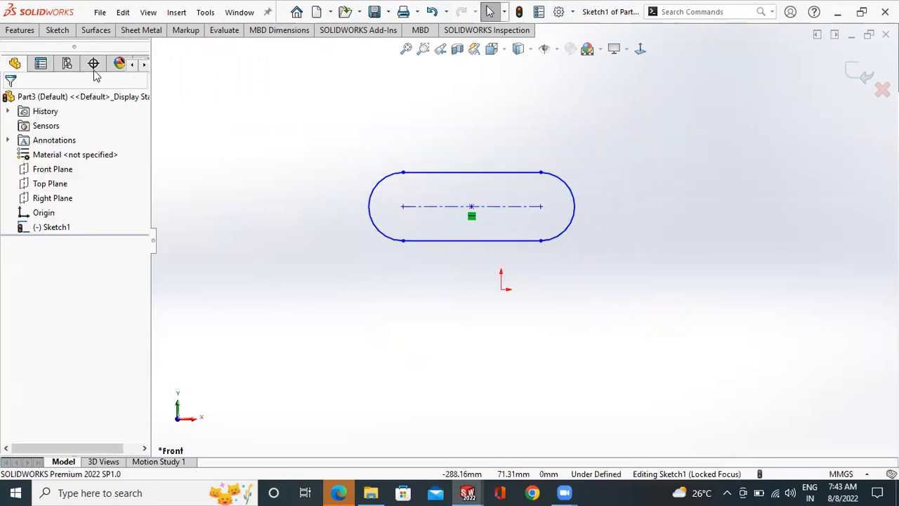
{"action": "left_click", "coordinate": [58, 30]}
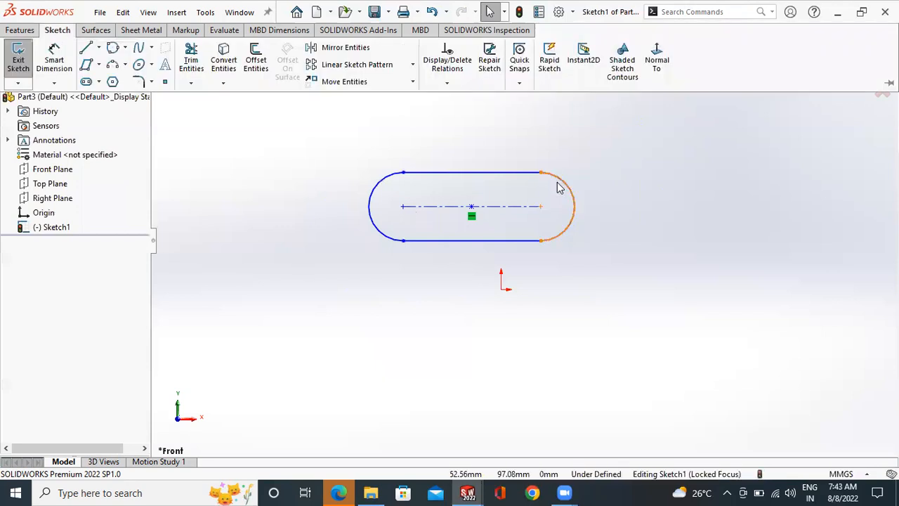
{"action": "left_click", "coordinate": [100, 82]}
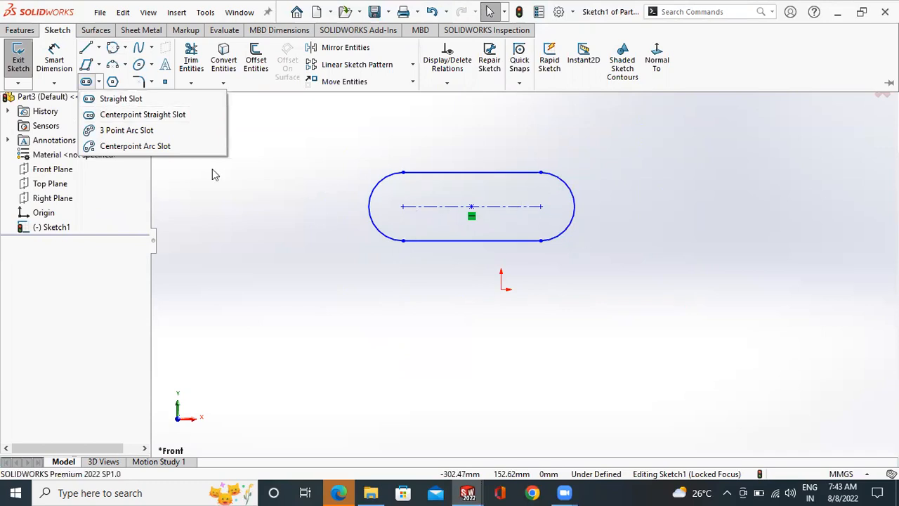
{"action": "left_click", "coordinate": [146, 115]}
{"action": "left_click", "coordinate": [431, 341]}
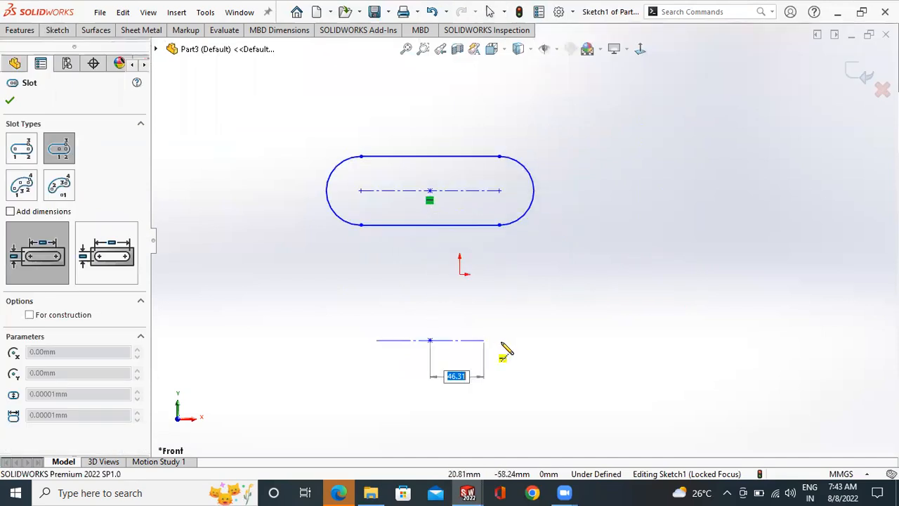
{"action": "left_click", "coordinate": [558, 341]}
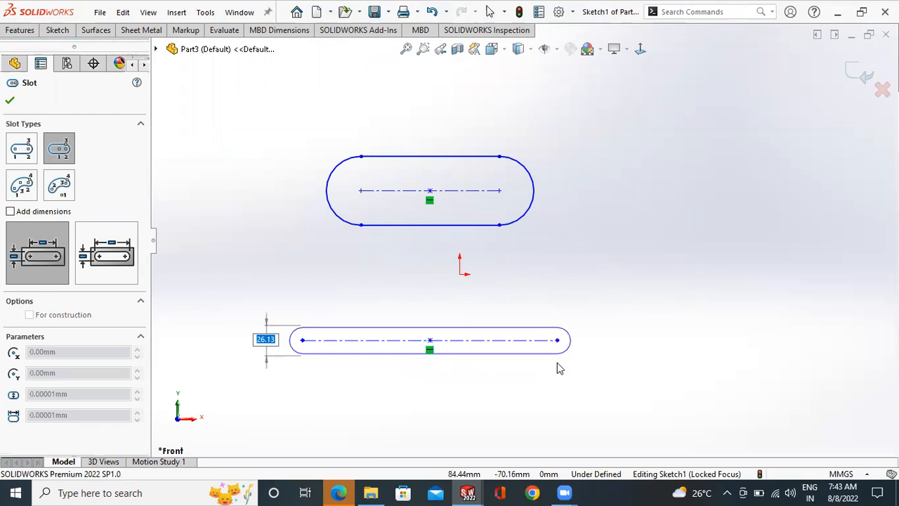
{"action": "left_click", "coordinate": [621, 292]}
{"action": "right_click", "coordinate": [621, 292]}
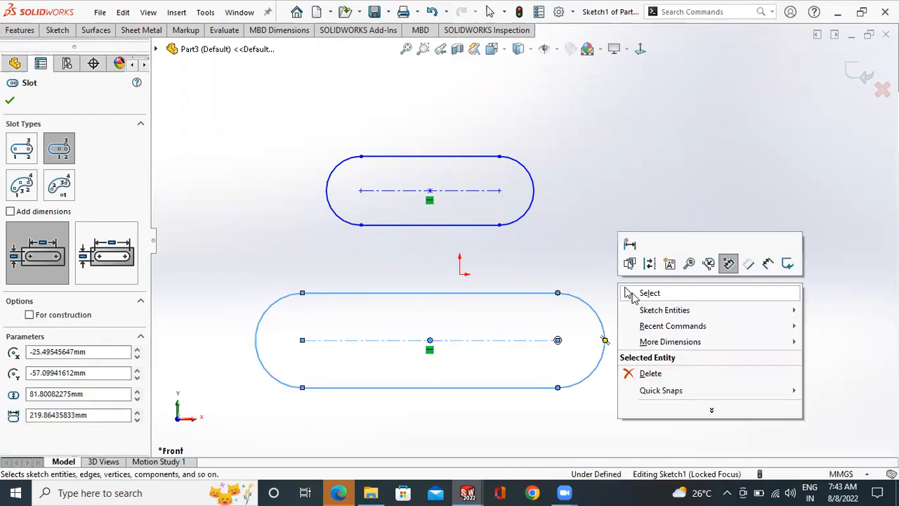
{"action": "left_click", "coordinate": [642, 291]}
- Sketch a horizontal straight slot at the upper right of the origin, about 175 mm between arc centres and 82 mm wide
{"action": "scroll", "coordinate": [520, 295], "scroll_direction": "up", "scroll_amount": 1}
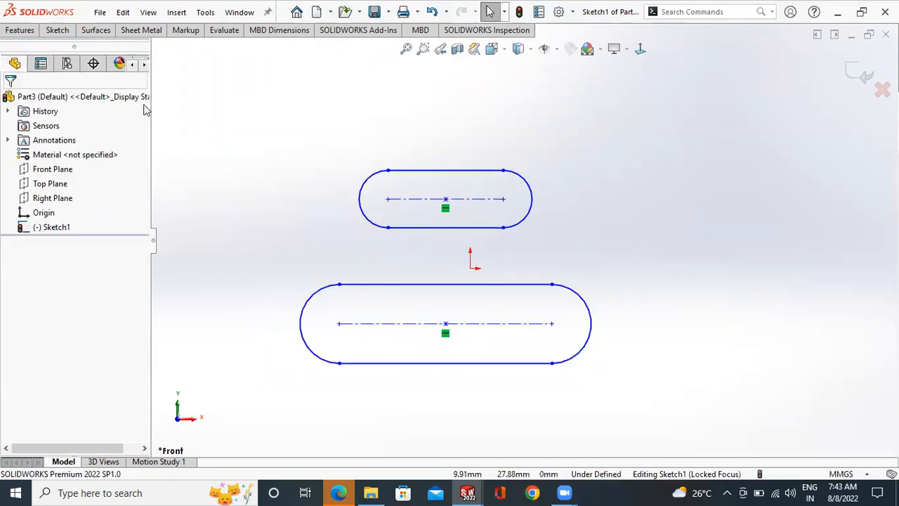
{"action": "left_click", "coordinate": [57, 30]}
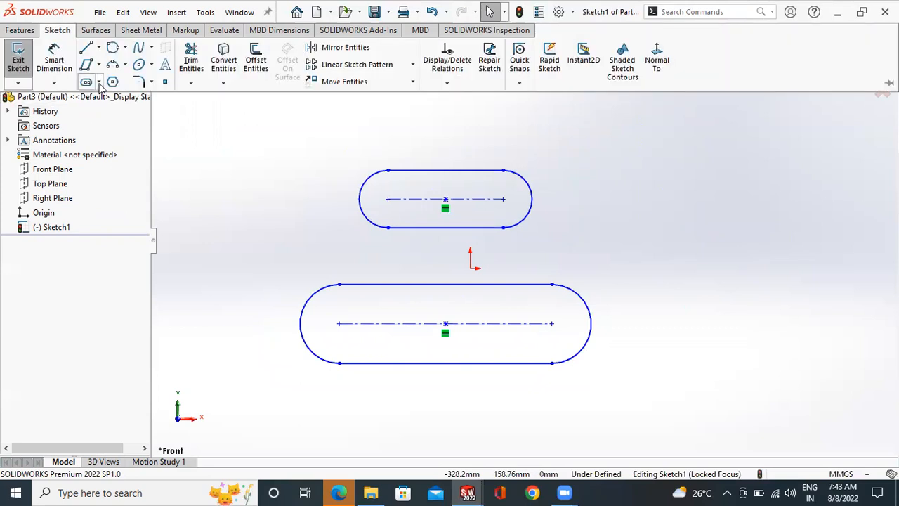
{"action": "left_click", "coordinate": [99, 83]}
{"action": "left_click", "coordinate": [137, 99]}
{"action": "left_click", "coordinate": [610, 196]}
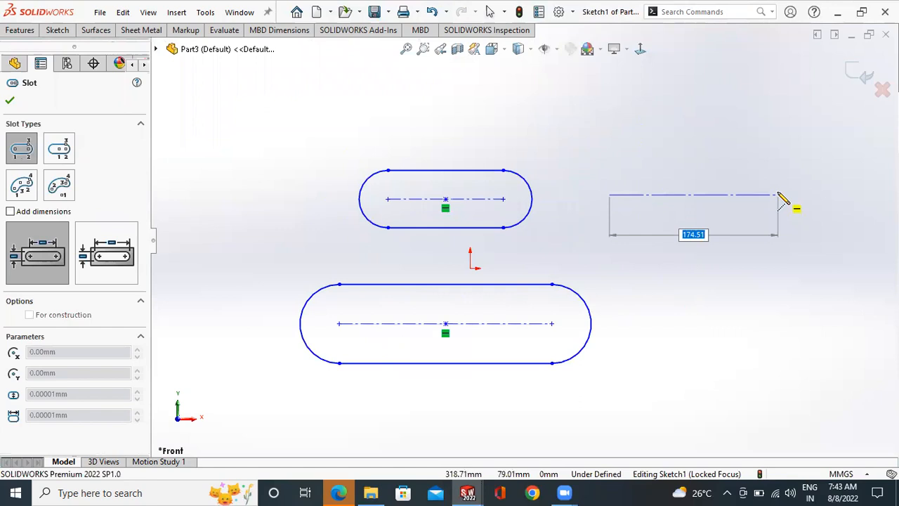
{"action": "left_click", "coordinate": [778, 195]}
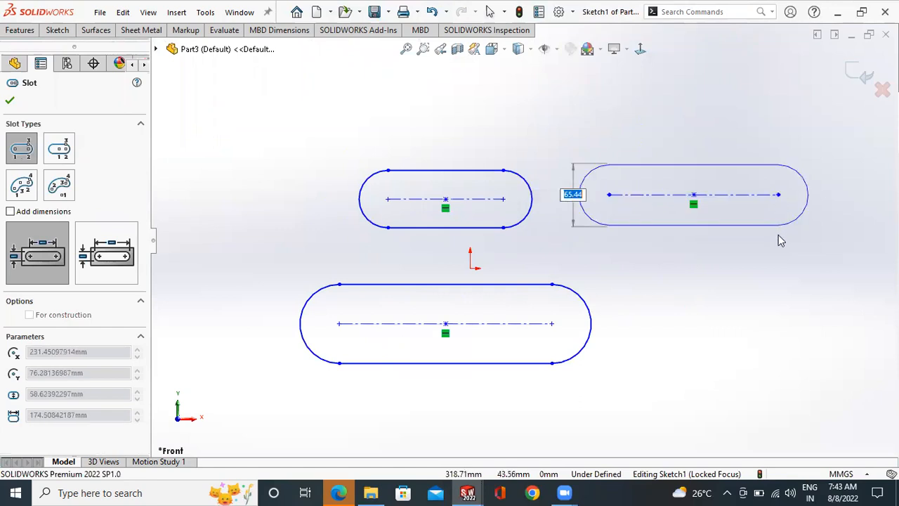
{"action": "left_click", "coordinate": [778, 235]}
{"action": "right_click", "coordinate": [732, 156]}
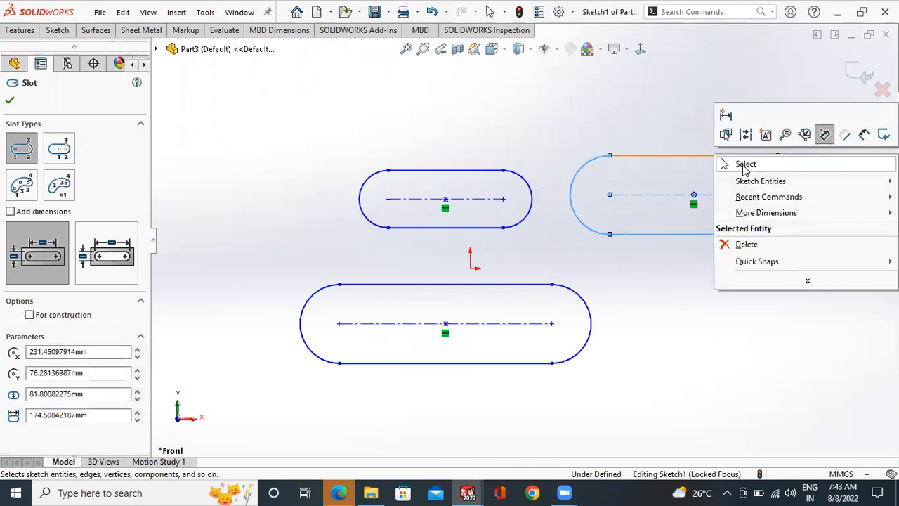
{"action": "left_click", "coordinate": [744, 165]}
- Sketch a horizontal centerpoint straight slot at the lower right, about 146 mm from its centre to each arc centre
{"action": "scroll", "coordinate": [225, 103], "scroll_direction": "up", "scroll_amount": 2}
{"action": "left_click", "coordinate": [62, 29]}
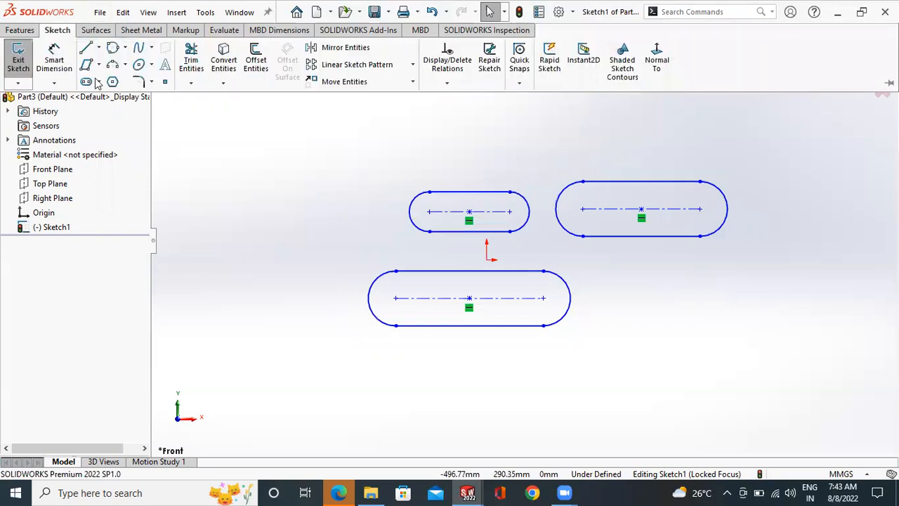
{"action": "left_click", "coordinate": [98, 81]}
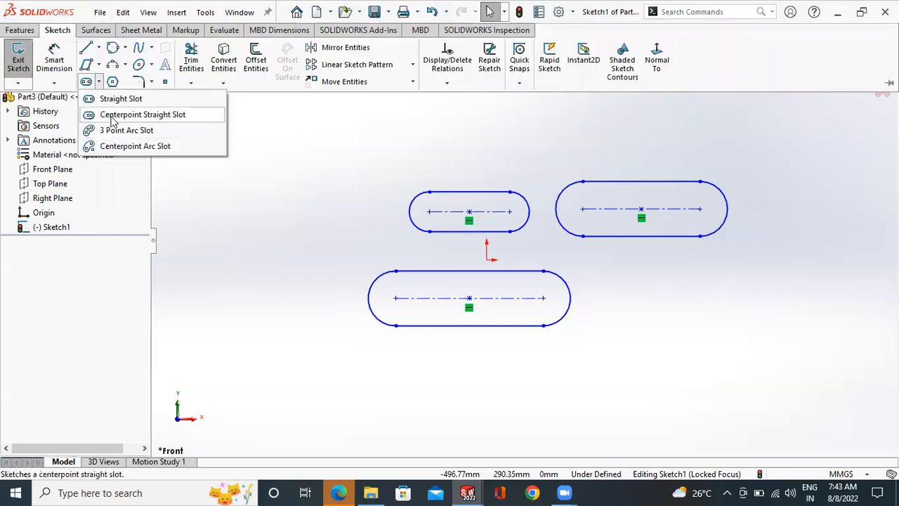
{"action": "left_click", "coordinate": [111, 117]}
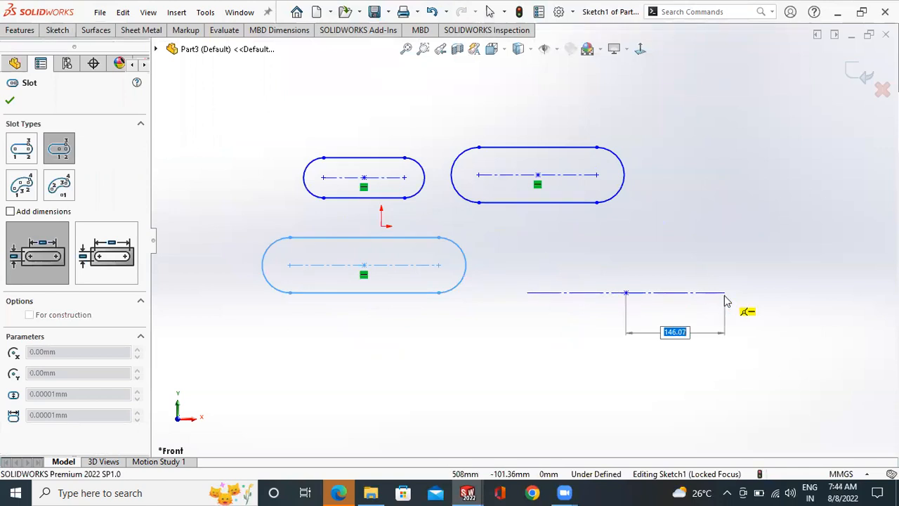
{"action": "left_click", "coordinate": [726, 301]}
{"action": "left_click", "coordinate": [726, 327]}
{"action": "right_click", "coordinate": [718, 231]}
{"action": "left_click", "coordinate": [733, 241]}
- Power-trim straight edges of the four slots and the lower-right slot's left arc, accepting that the slot entities are destroyed
{"action": "scroll", "coordinate": [667, 237], "scroll_direction": "up", "scroll_amount": 3}
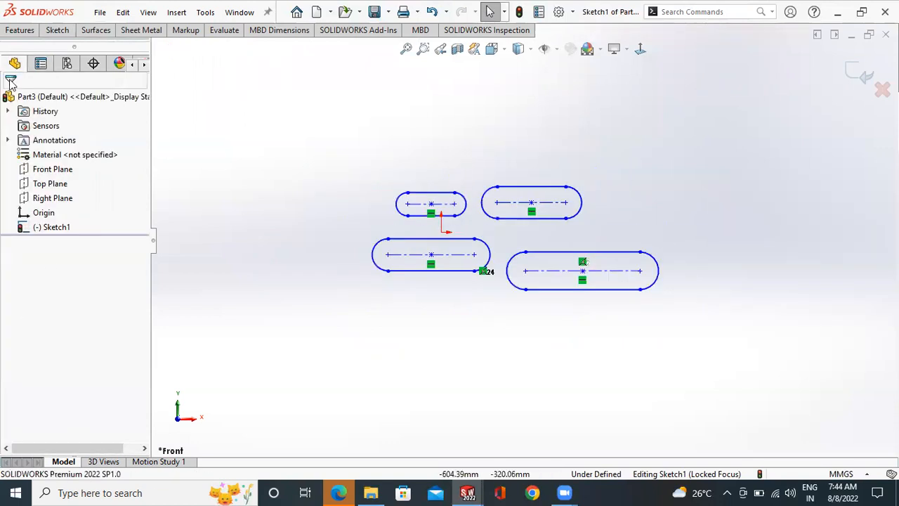
{"action": "left_click", "coordinate": [58, 30]}
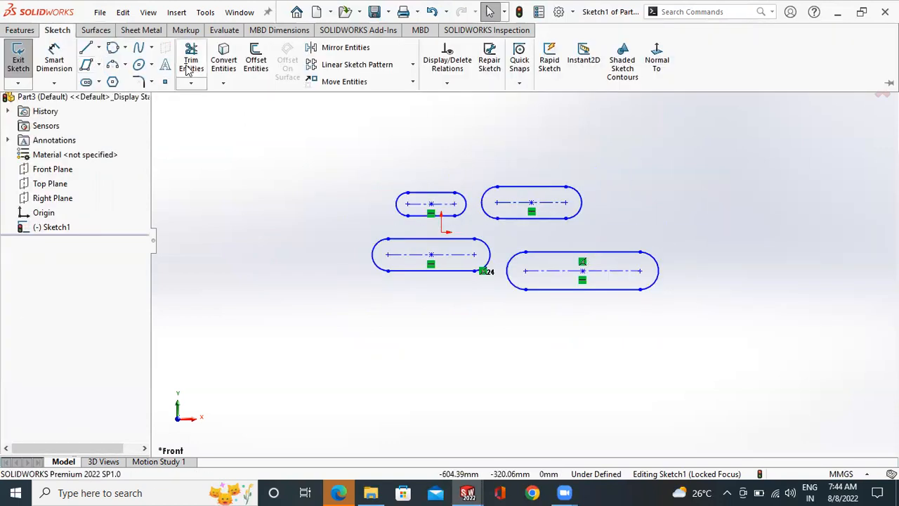
{"action": "left_click", "coordinate": [190, 67]}
{"action": "mouse_move", "coordinate": [305, 142]}
{"action": "left_mouse_down"}
{"action": "mouse_move", "coordinate": [424, 195]}
{"action": "mouse_move", "coordinate": [432, 215]}
{"action": "left_mouse_up"}
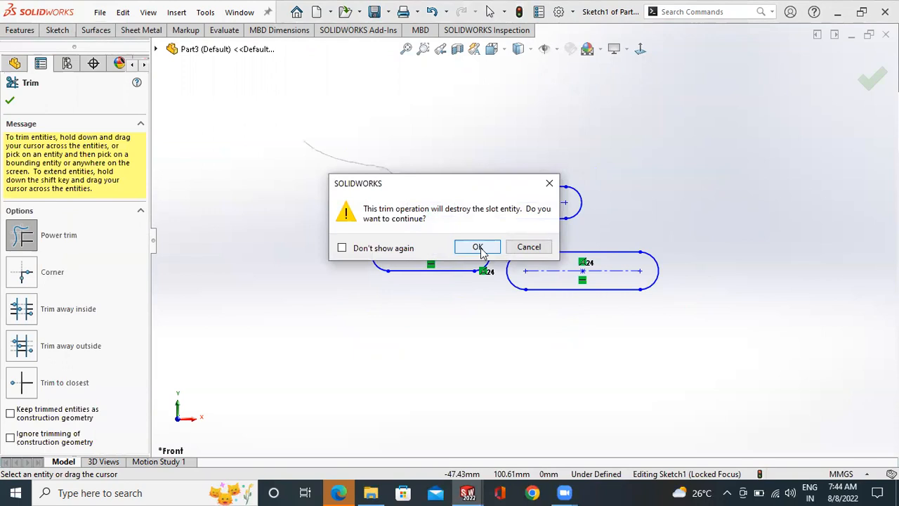
{"action": "left_click", "coordinate": [471, 246]}
{"action": "mouse_move", "coordinate": [431, 247]}
{"action": "left_mouse_down"}
{"action": "mouse_move", "coordinate": [451, 296]}
{"action": "mouse_move", "coordinate": [505, 308]}
{"action": "mouse_move", "coordinate": [558, 247]}
{"action": "left_mouse_up"}
{"action": "left_click", "coordinate": [475, 246]}
{"action": "left_click", "coordinate": [473, 249]}
{"action": "mouse_move", "coordinate": [529, 342]}
{"action": "left_mouse_down"}
{"action": "mouse_move", "coordinate": [562, 253]}
{"action": "mouse_move", "coordinate": [337, 316]}
{"action": "left_mouse_up"}
{"action": "left_click", "coordinate": [476, 247]}
{"action": "key", "text": "Escape"}
- Delete all remaining slot arcs, lines and points from the sketch
{"action": "mouse_move", "coordinate": [747, 155]}
{"action": "left_mouse_down"}
{"action": "mouse_move", "coordinate": [522, 275]}
{"action": "mouse_move", "coordinate": [337, 329]}
{"action": "left_mouse_up"}
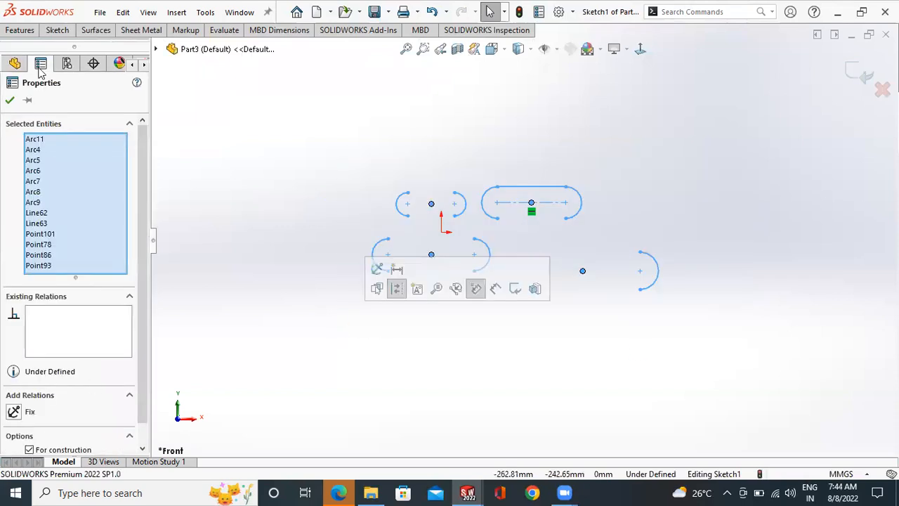
{"action": "key", "text": "Delete"}
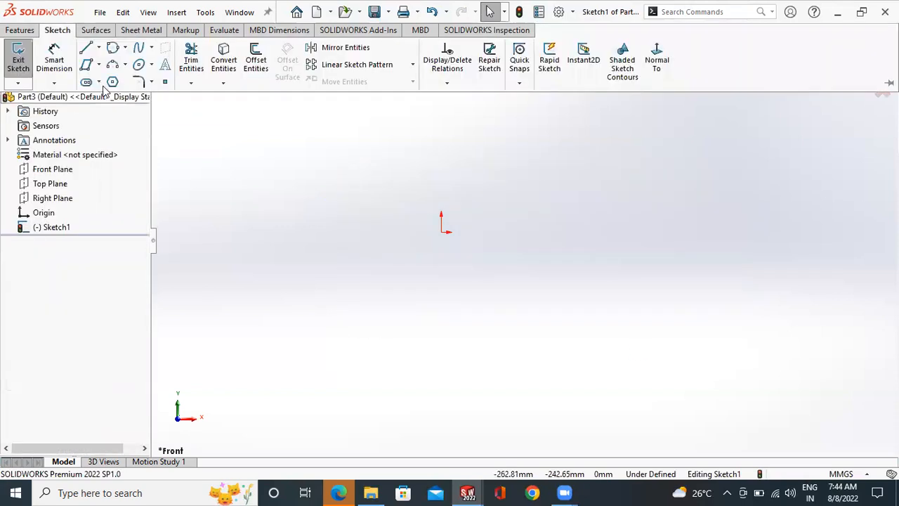
- Sketch a downward-curving 3 point arc slot starting at the origin, about 266 mm in radius and 107.5 mm wide
{"action": "left_click", "coordinate": [99, 82]}
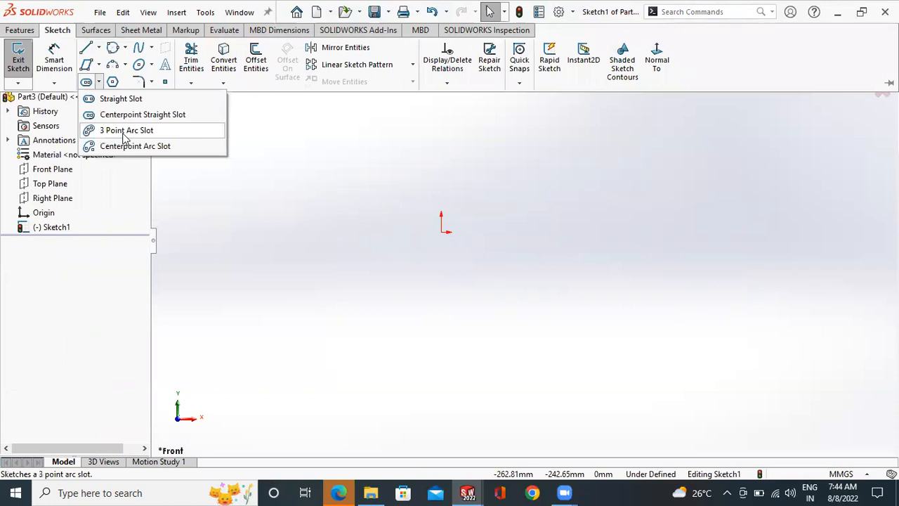
{"action": "left_click", "coordinate": [447, 234]}
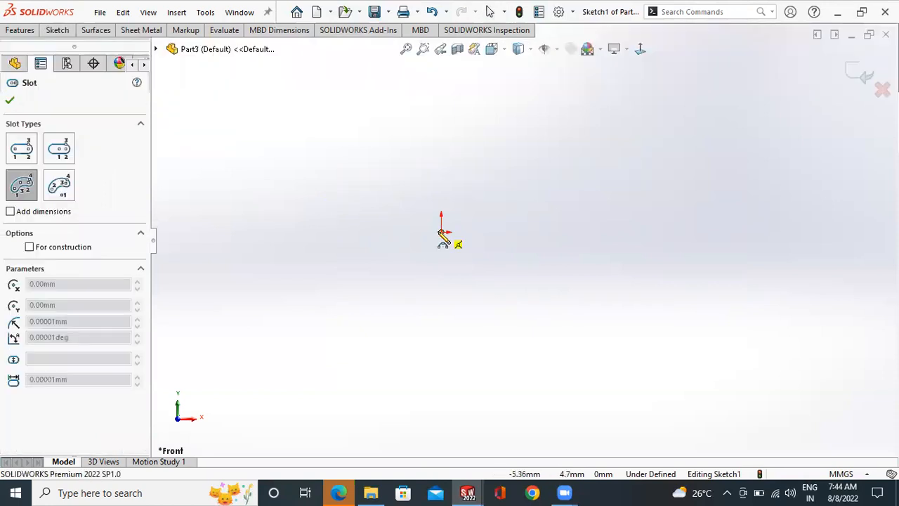
{"action": "left_click", "coordinate": [632, 238]}
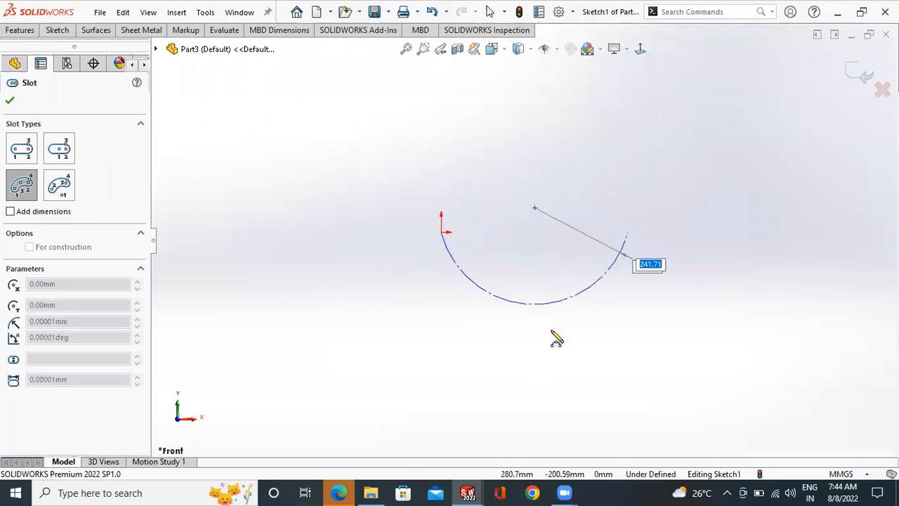
{"action": "left_click", "coordinate": [535, 291]}
{"action": "left_click", "coordinate": [539, 274]}
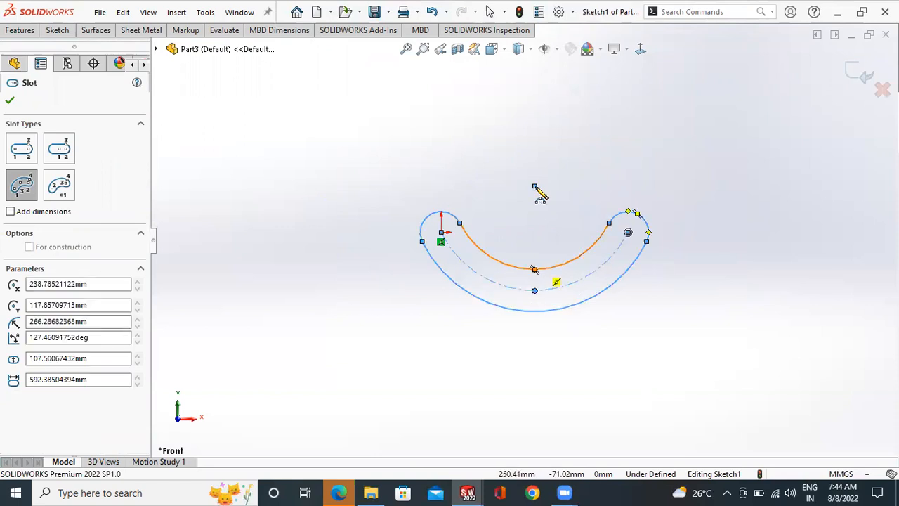
{"action": "right_click", "coordinate": [552, 199]}
{"action": "key", "text": "Escape"}
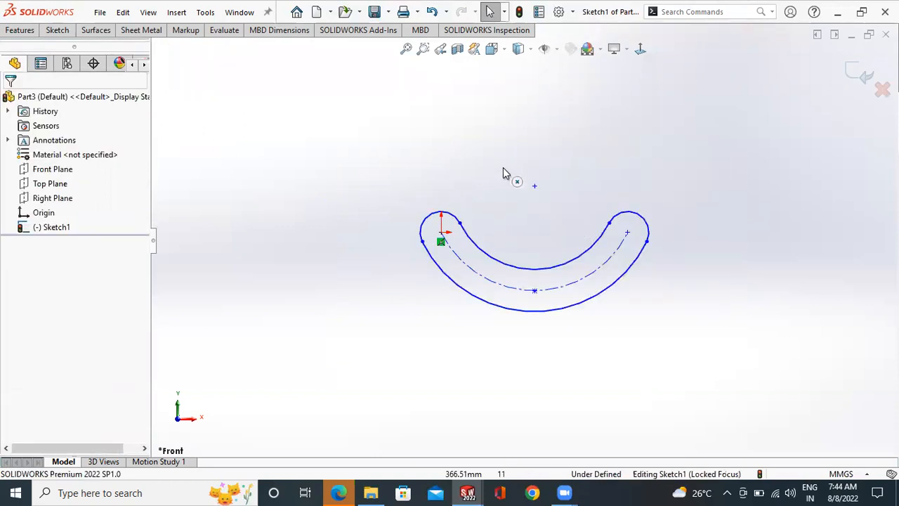
- Sketch two lines about 266 mm long from the slot's arc centre to the centres of its two rounded ends
{"action": "scroll", "coordinate": [600, 227], "scroll_direction": "down", "scroll_amount": 2}
{"action": "left_click", "coordinate": [58, 30]}
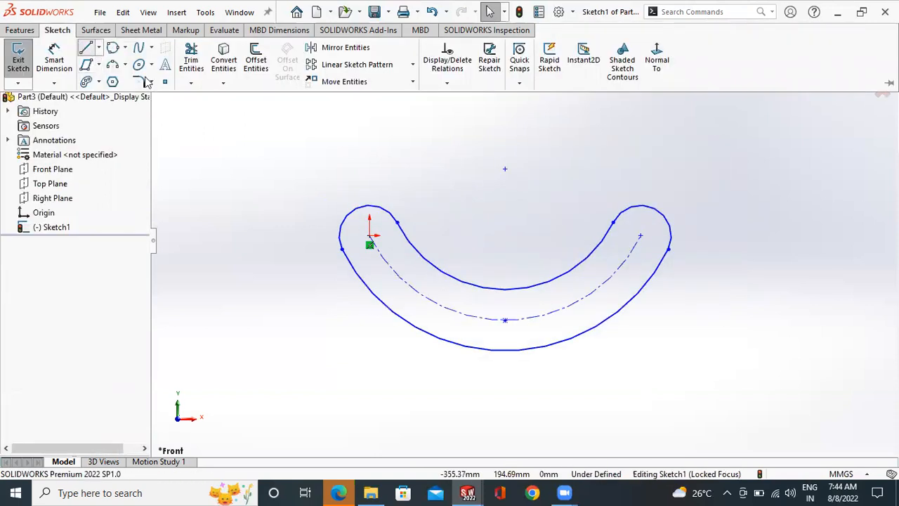
{"action": "key", "text": "l"}
{"action": "left_click", "coordinate": [504, 169]}
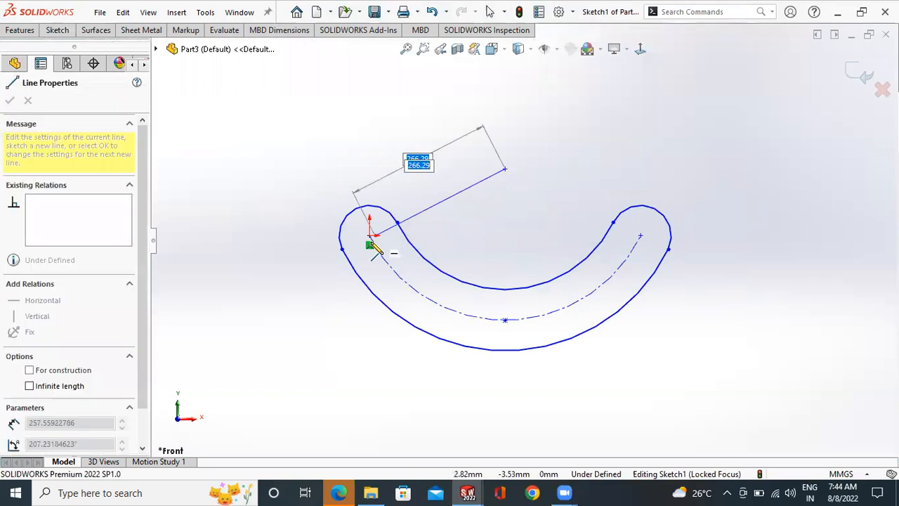
{"action": "left_click", "coordinate": [369, 235]}
{"action": "right_click", "coordinate": [399, 152]}
{"action": "left_click", "coordinate": [429, 166]}
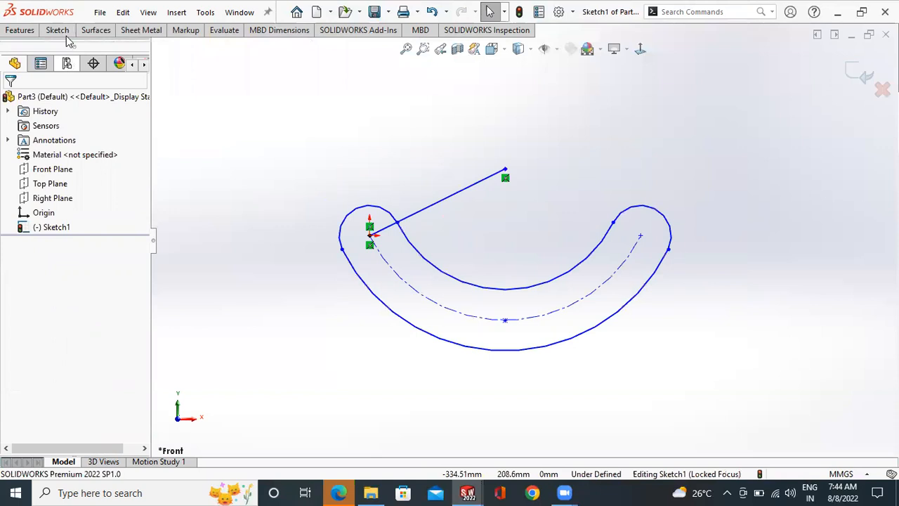
{"action": "key", "text": "l"}
{"action": "left_click", "coordinate": [505, 169]}
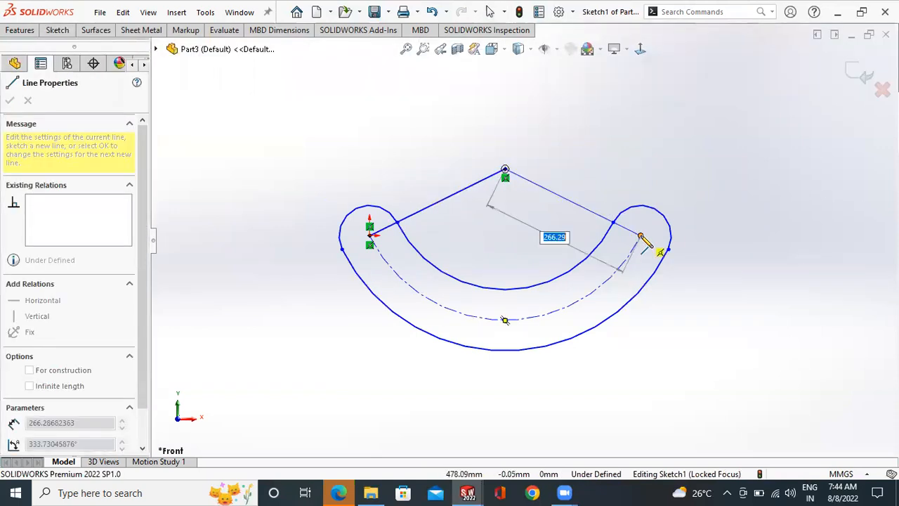
{"action": "right_click", "coordinate": [598, 156]}
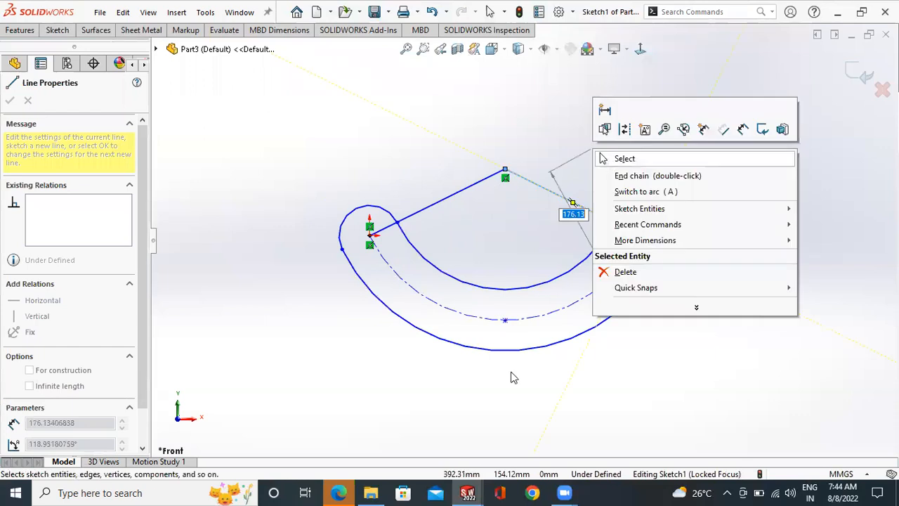
{"action": "left_click", "coordinate": [625, 159]}
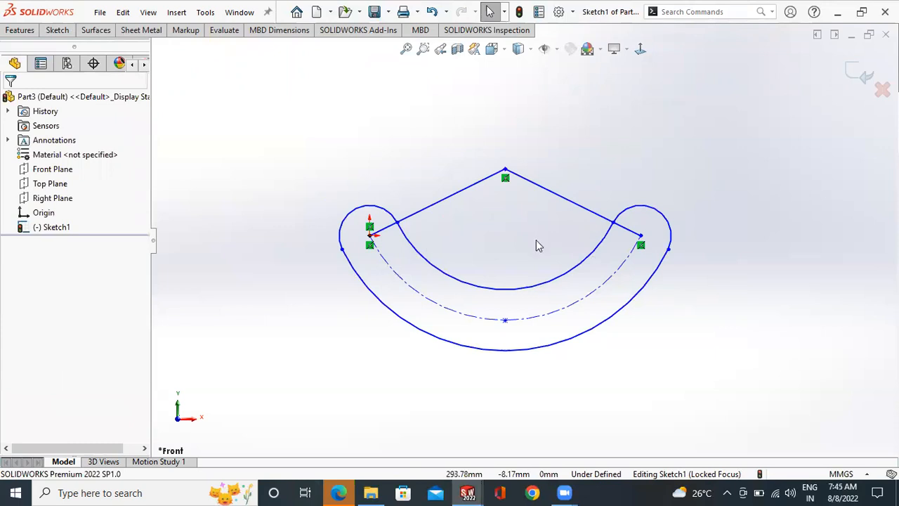
- Delete the 3 point arc slot and the two lines from the sketch
{"action": "scroll", "coordinate": [519, 240], "scroll_direction": "up", "scroll_amount": 3}
{"action": "left_click_drag", "start_coordinate": [678, 194], "coordinate": [387, 335]}
{"action": "key", "text": "Delete"}
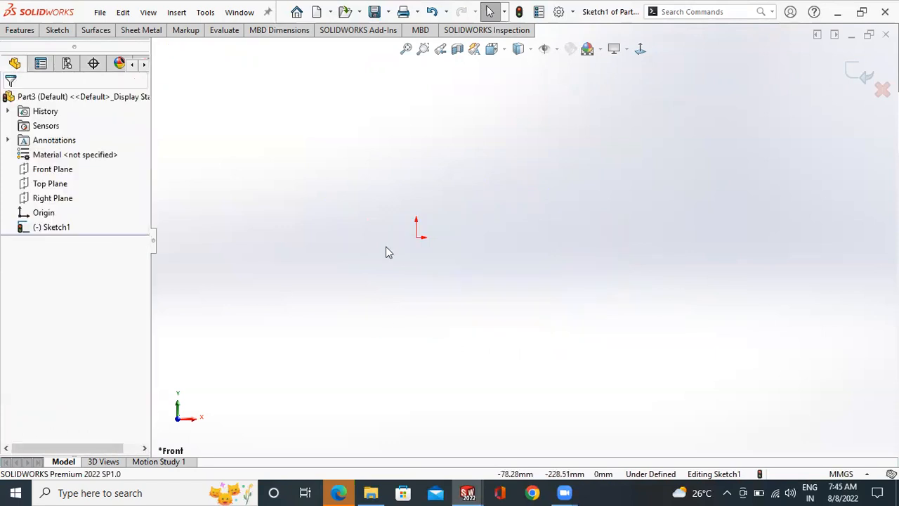
- Sketch a centerpoint arc slot centred on the origin, about 587 mm in radius, spanning about 53.5 degrees and 266 mm wide
{"action": "left_click", "coordinate": [57, 30]}
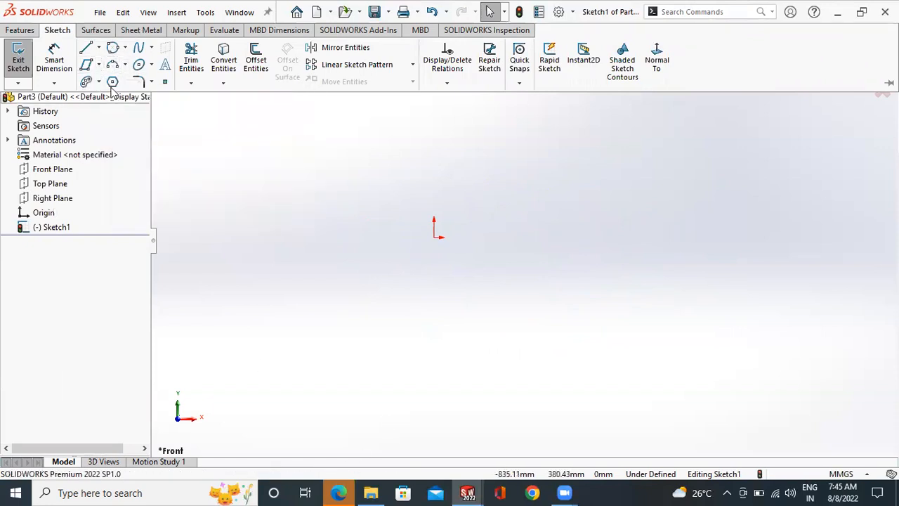
{"action": "left_click", "coordinate": [100, 83]}
{"action": "left_click", "coordinate": [123, 147]}
{"action": "left_click", "coordinate": [435, 237]}
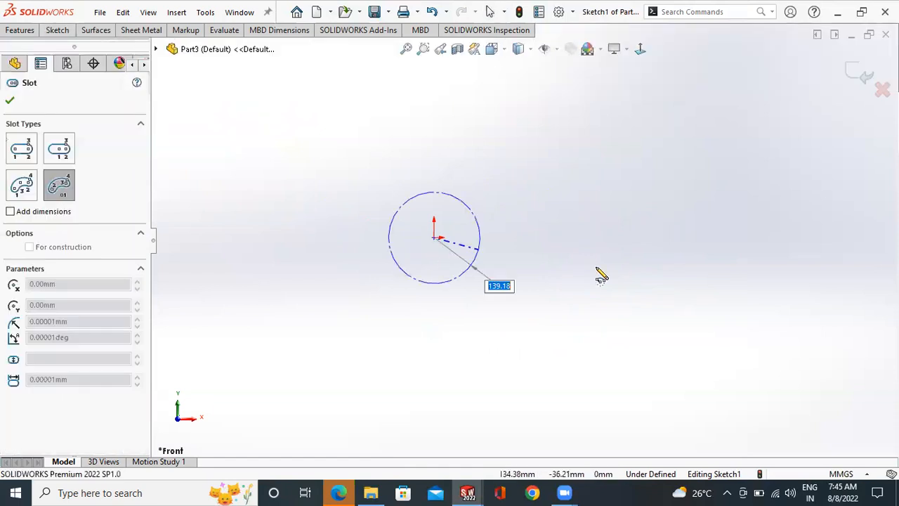
{"action": "left_click", "coordinate": [611, 159]}
{"action": "left_click", "coordinate": [618, 344]}
{"action": "left_click", "coordinate": [660, 310]}
{"action": "right_click", "coordinate": [744, 247]}
{"action": "left_click", "coordinate": [751, 248]}
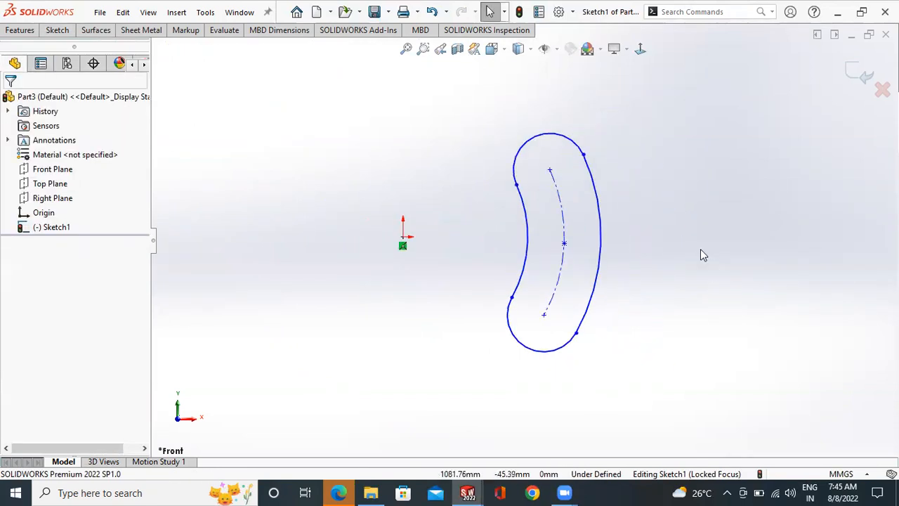
- Delete the centerpoint arc slot from the sketch
{"action": "left_click", "coordinate": [57, 31]}
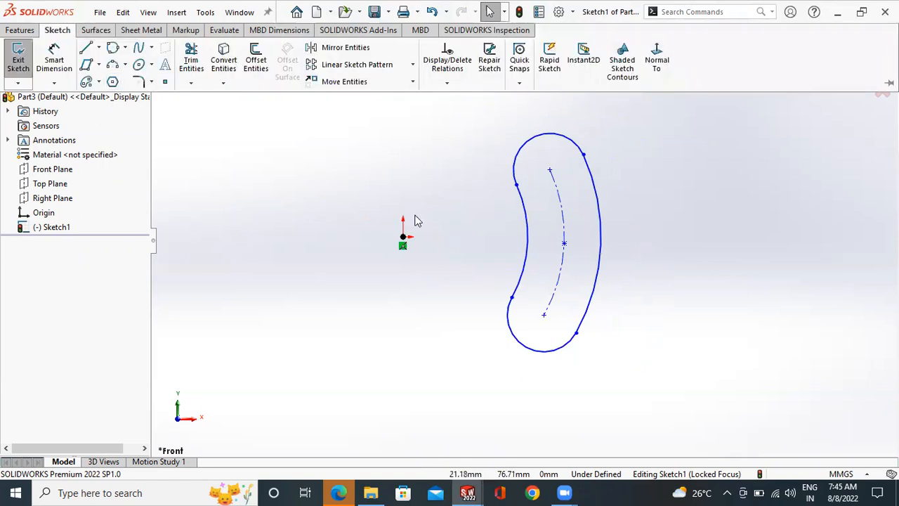
{"action": "mouse_move", "coordinate": [645, 135]}
{"action": "left_mouse_down"}
{"action": "mouse_move", "coordinate": [485, 370]}
{"action": "mouse_move", "coordinate": [474, 370]}
{"action": "left_mouse_up"}
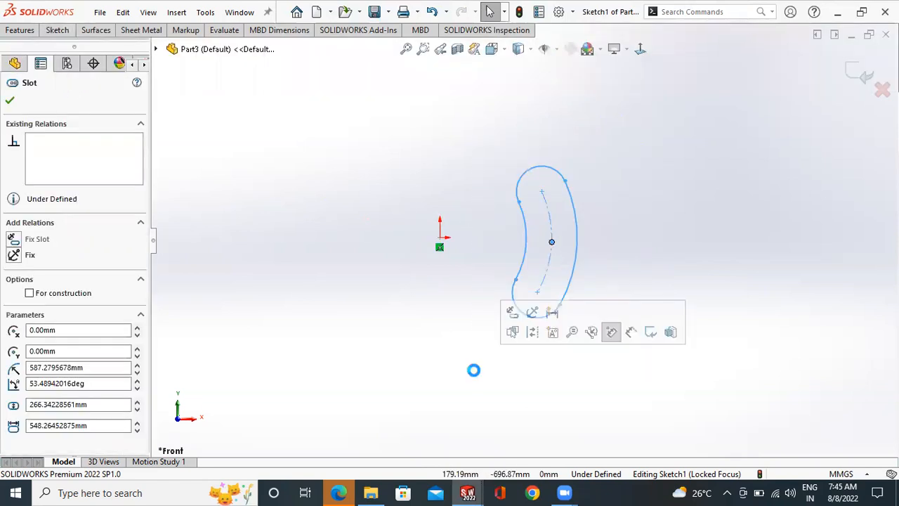
{"action": "key", "text": "Delete"}
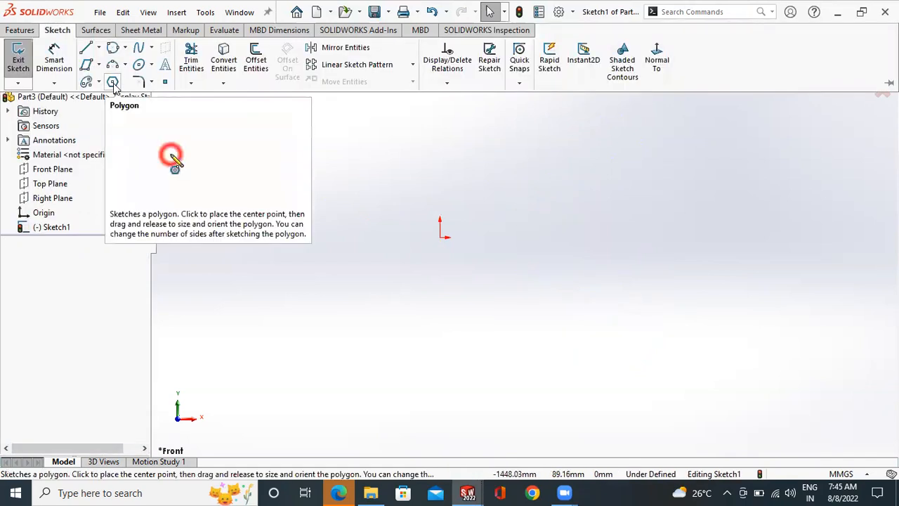
- Sketch a six-sided polygon centred on the origin with an inscribed circle about 1092 mm in diameter
{"action": "left_click", "coordinate": [113, 83]}
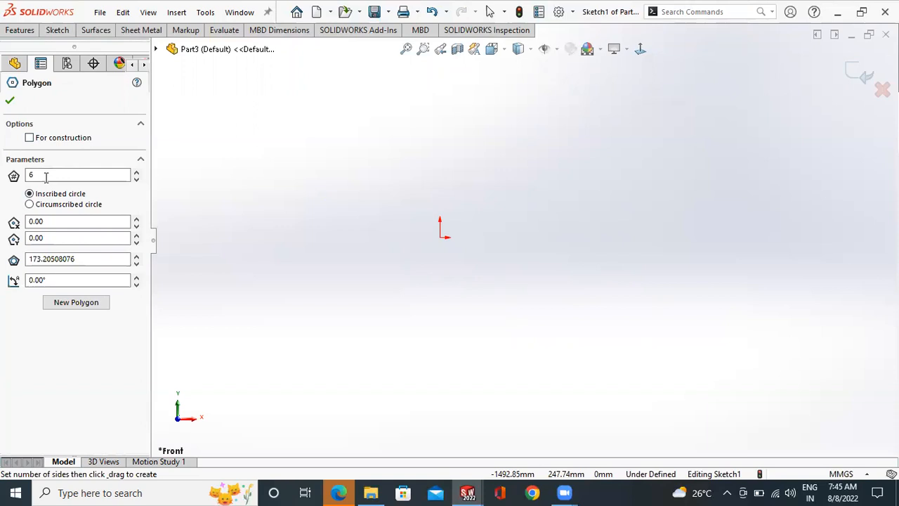
{"action": "left_click_drag", "start_coordinate": [47, 176], "coordinate": [17, 180]}
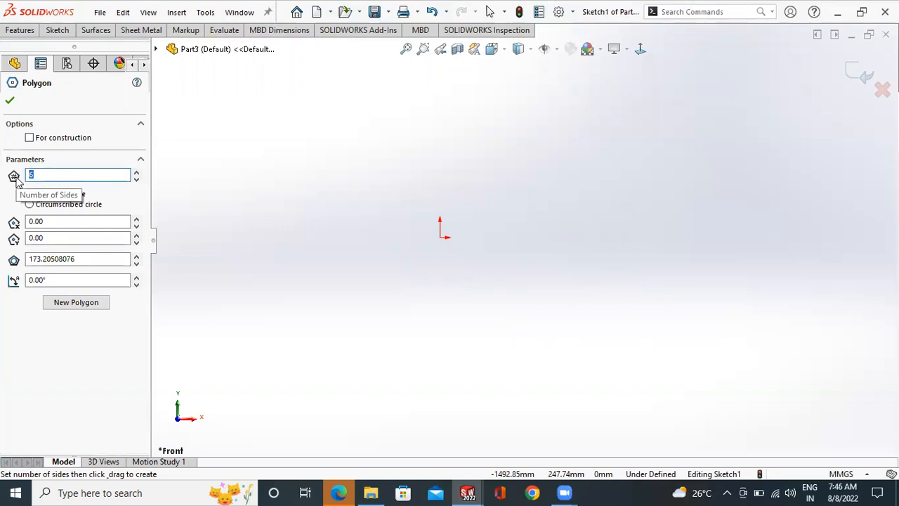
{"action": "left_click", "coordinate": [68, 178]}
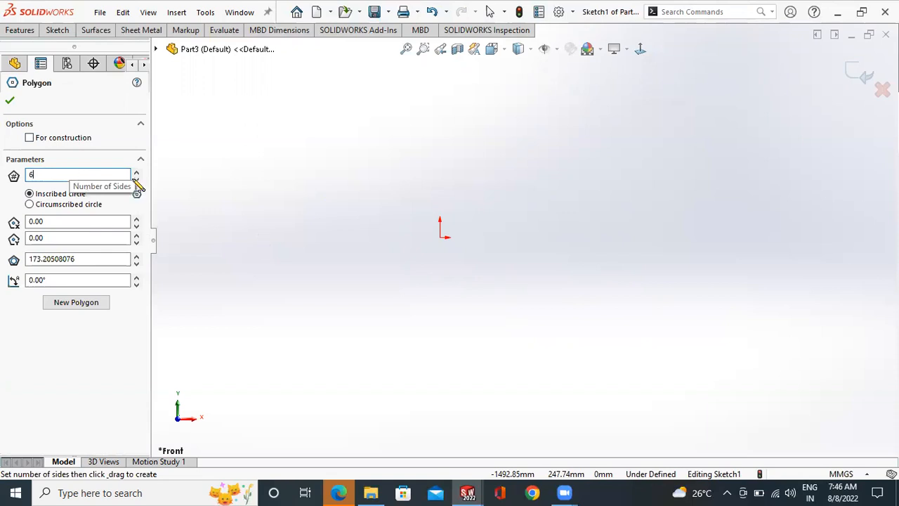
{"action": "left_click", "coordinate": [441, 239]}
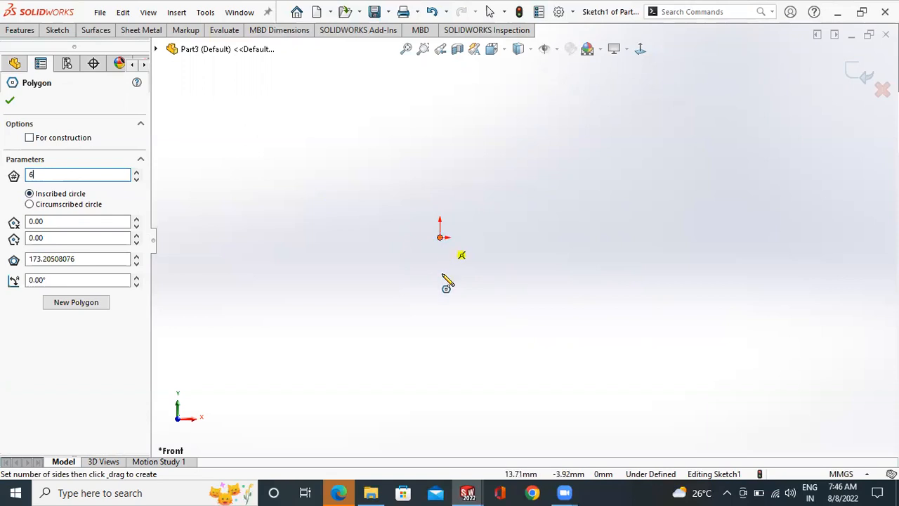
{"action": "left_click", "coordinate": [461, 356]}
{"action": "right_click", "coordinate": [615, 177]}
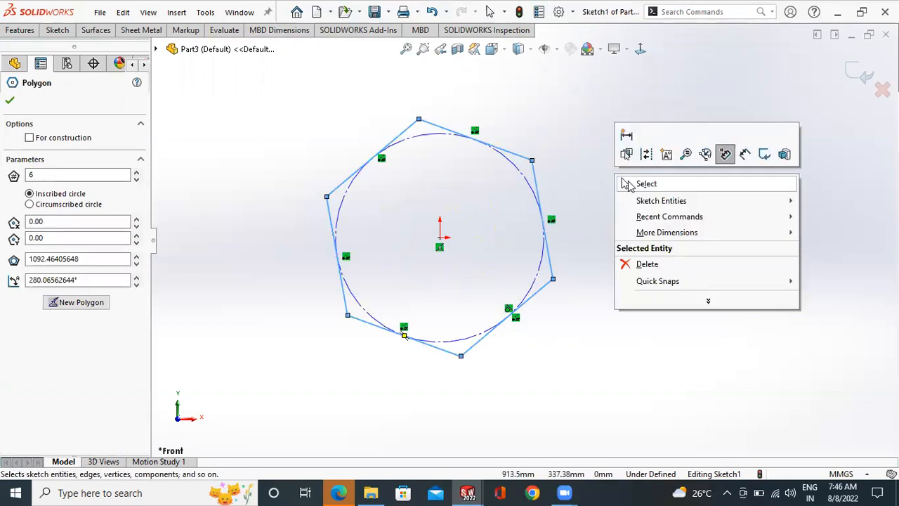
{"action": "left_click", "coordinate": [628, 185]}
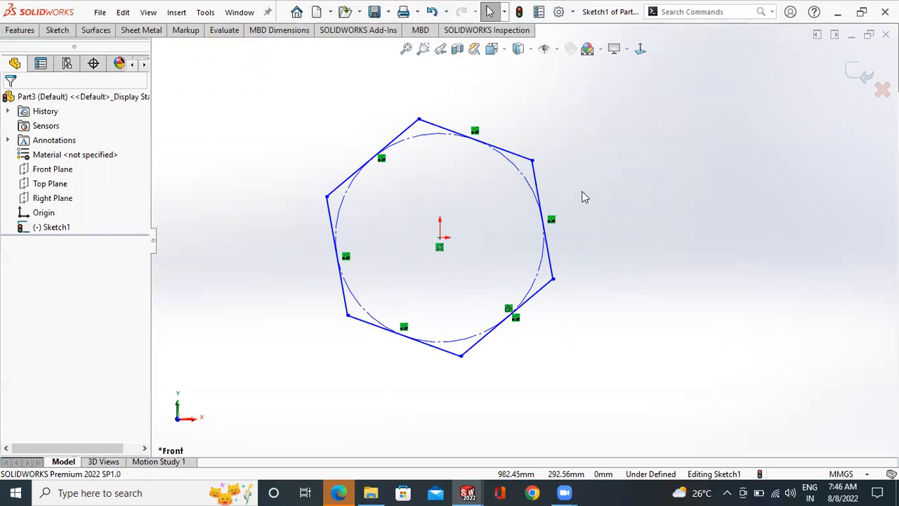
- Sketch a second six-sided polygon to the right of the first, using a circumscribed circle about 1004 mm in diameter
{"action": "left_click", "coordinate": [58, 29]}
{"action": "left_click", "coordinate": [112, 83]}
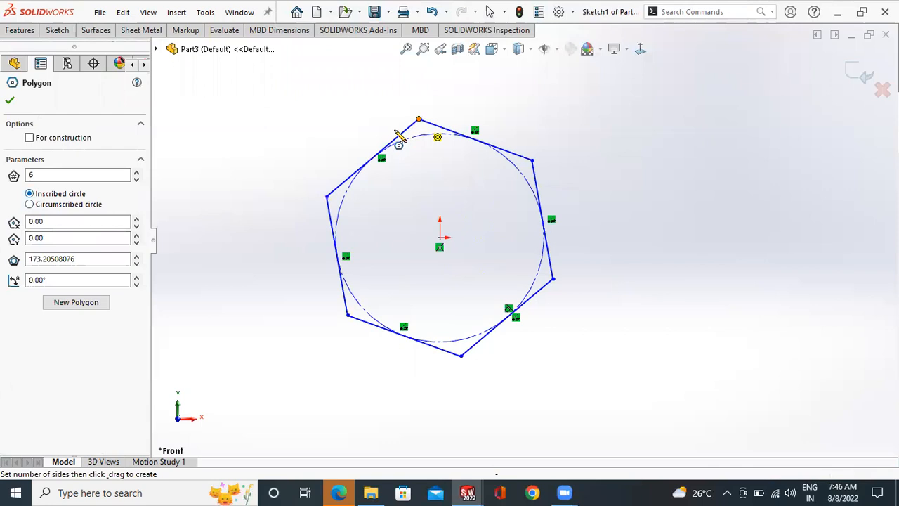
{"action": "left_click", "coordinate": [61, 205]}
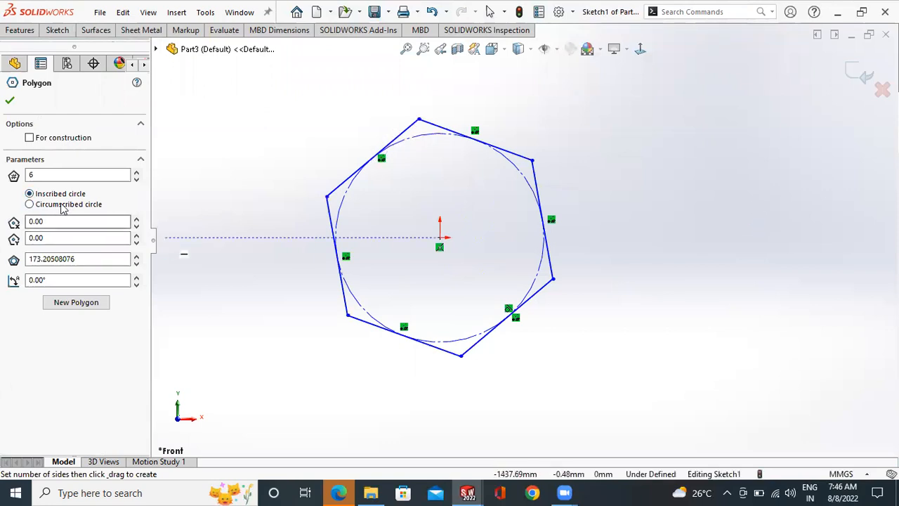
{"action": "left_click", "coordinate": [707, 220]}
{"action": "left_click", "coordinate": [759, 136]}
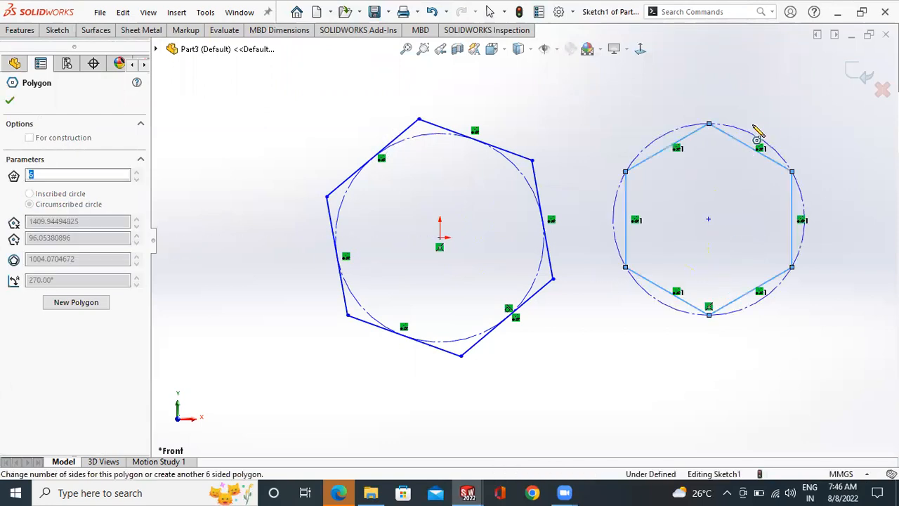
{"action": "right_click", "coordinate": [764, 128]}
{"action": "key", "text": "Escape"}
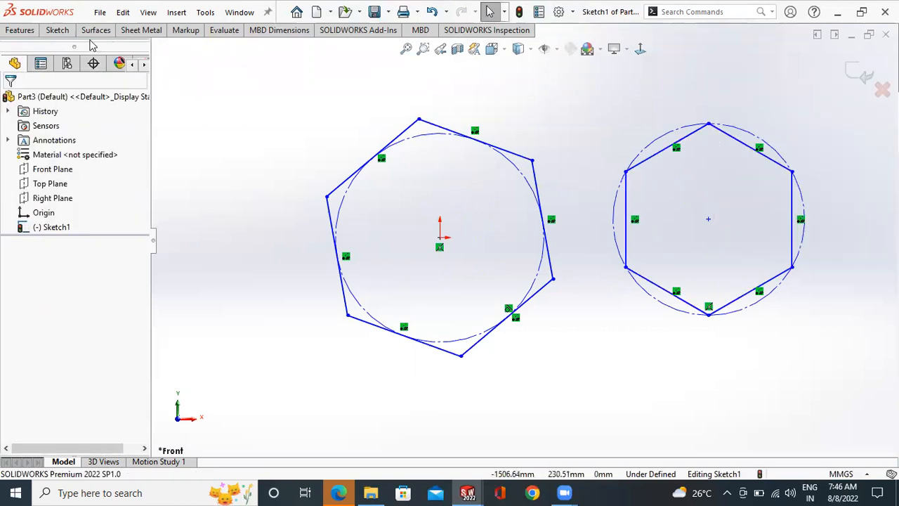
- Dimension the length of the upper-left side of the hexagon centred on the origin, accepting the current value
{"action": "left_click", "coordinate": [58, 30]}
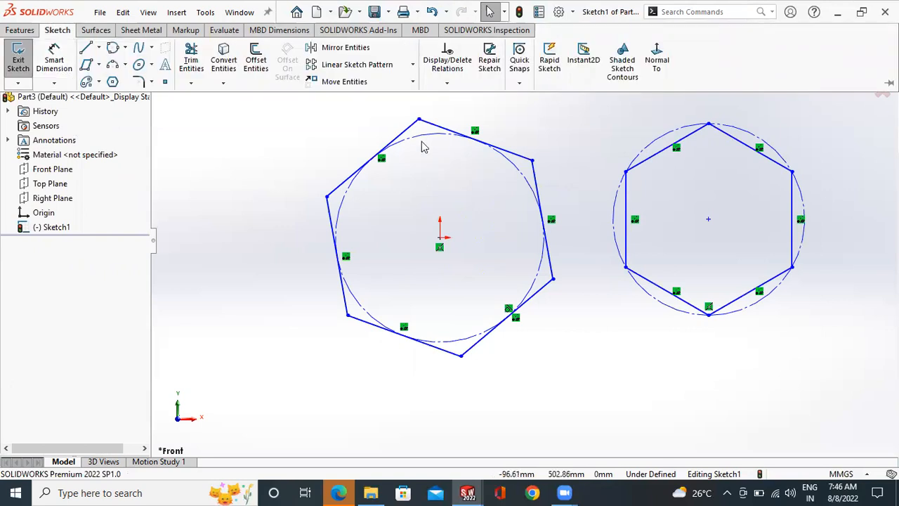
{"action": "left_click", "coordinate": [112, 82]}
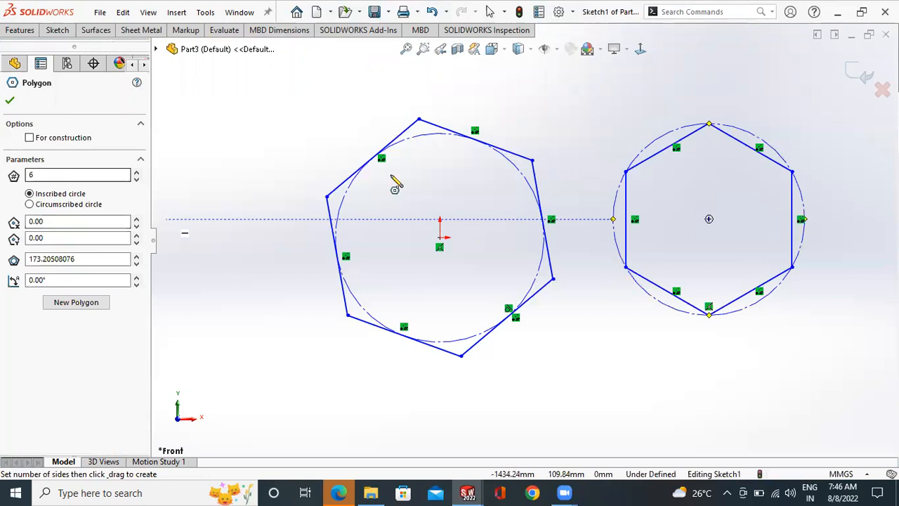
{"action": "left_click", "coordinate": [61, 33]}
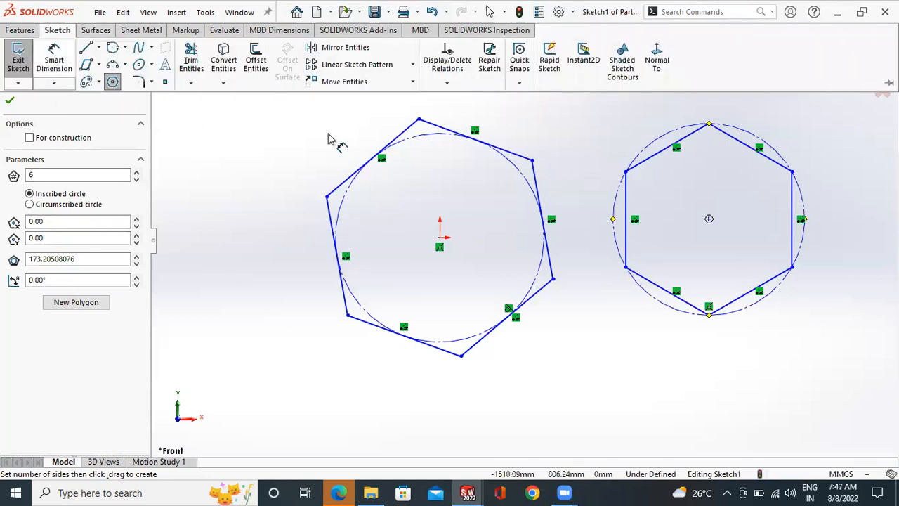
{"action": "left_click", "coordinate": [391, 141]}
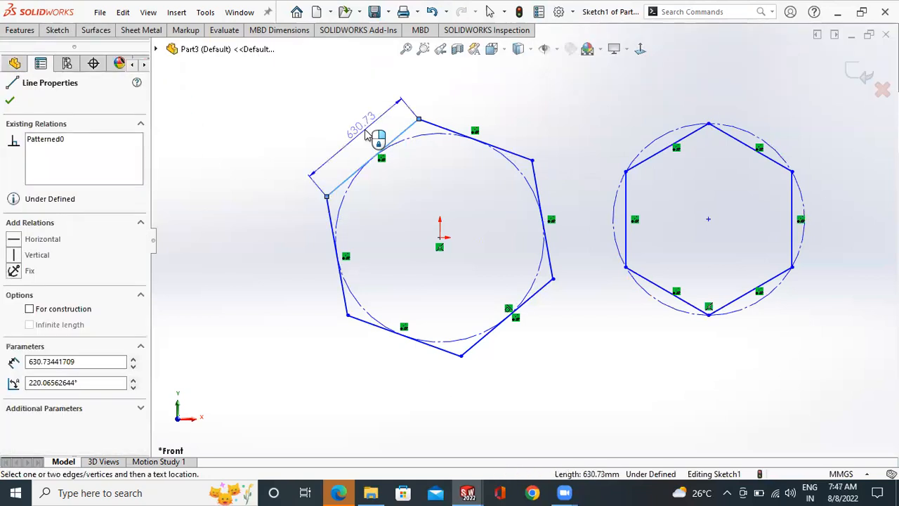
{"action": "left_click", "coordinate": [376, 139]}
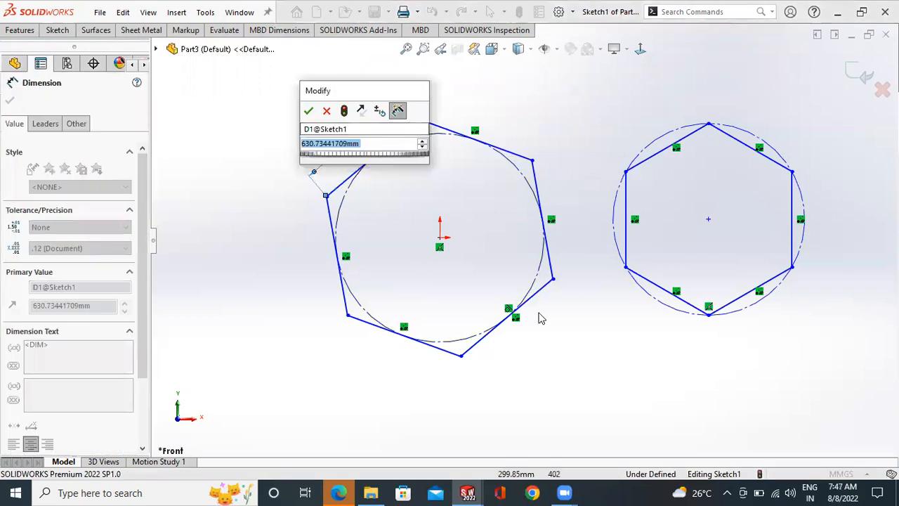
{"action": "left_click", "coordinate": [308, 111]}
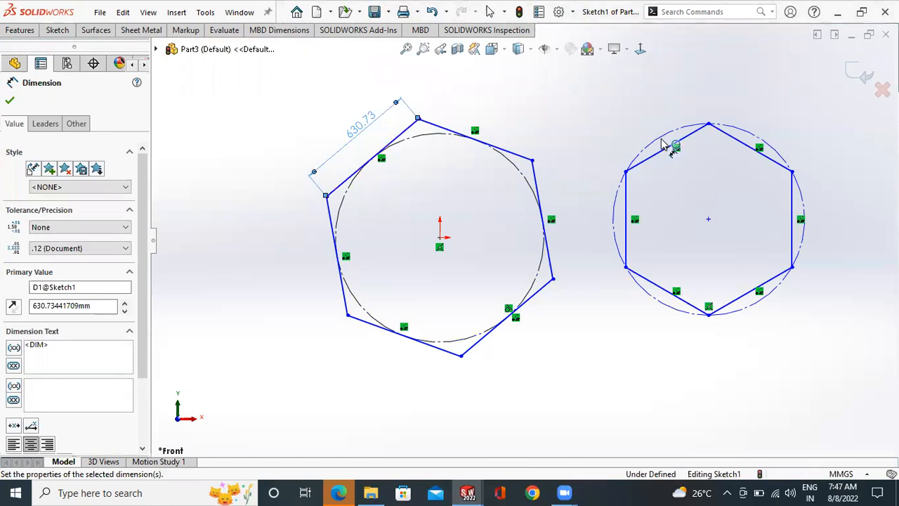
{"action": "scroll", "coordinate": [362, 117], "scroll_direction": "up", "scroll_amount": 1}
{"action": "left_click", "coordinate": [352, 121]}
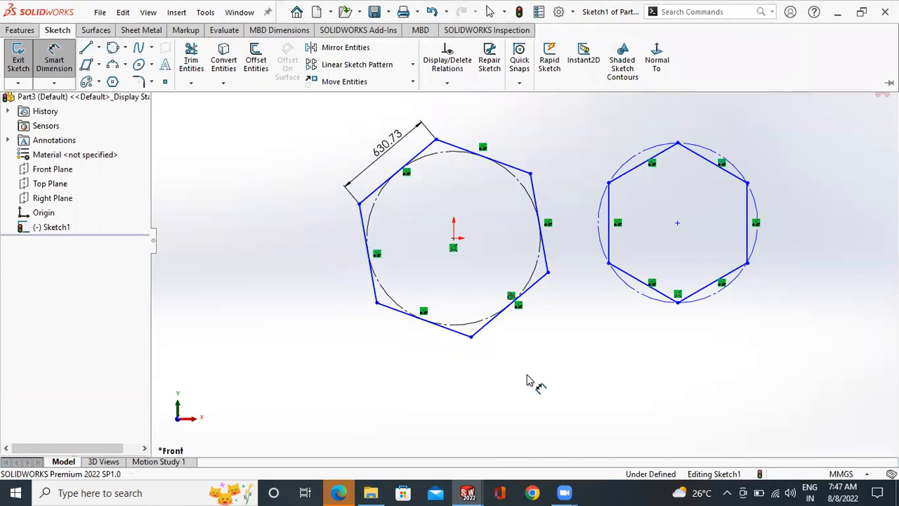
- Add a horizontal relation to the lower-left side of the origin-centred hexagon
{"action": "scroll", "coordinate": [504, 365], "scroll_direction": "down", "scroll_amount": 1}
{"action": "scroll", "coordinate": [529, 162], "scroll_direction": "up", "scroll_amount": 1}
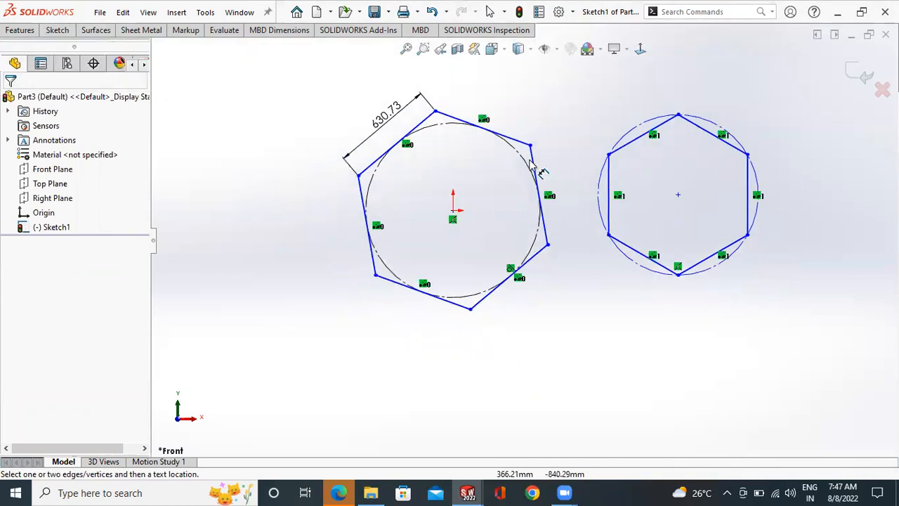
{"action": "right_click", "coordinate": [453, 309]}
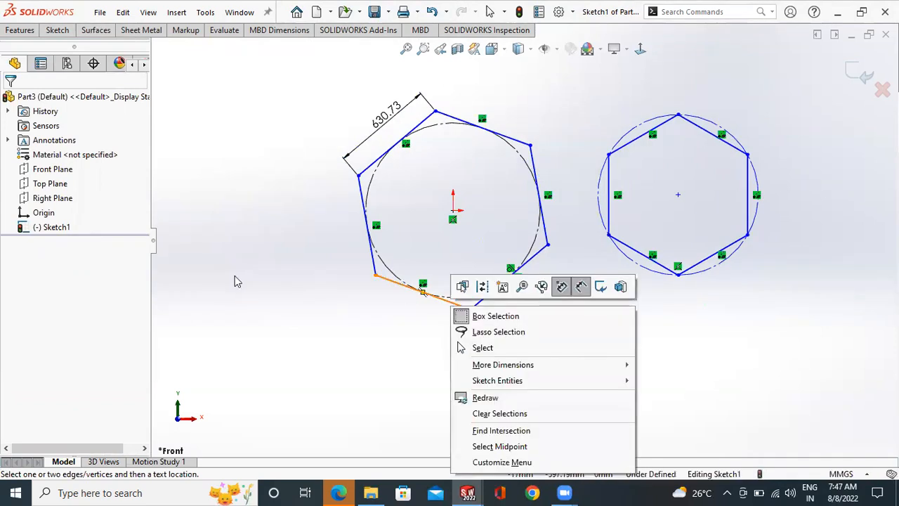
{"action": "left_click", "coordinate": [49, 33]}
{"action": "left_click", "coordinate": [50, 55]}
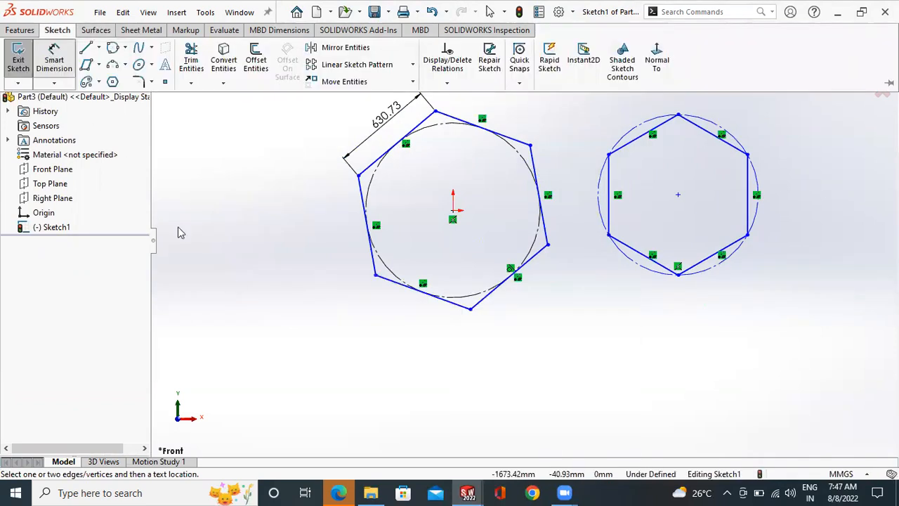
{"action": "left_click", "coordinate": [393, 288]}
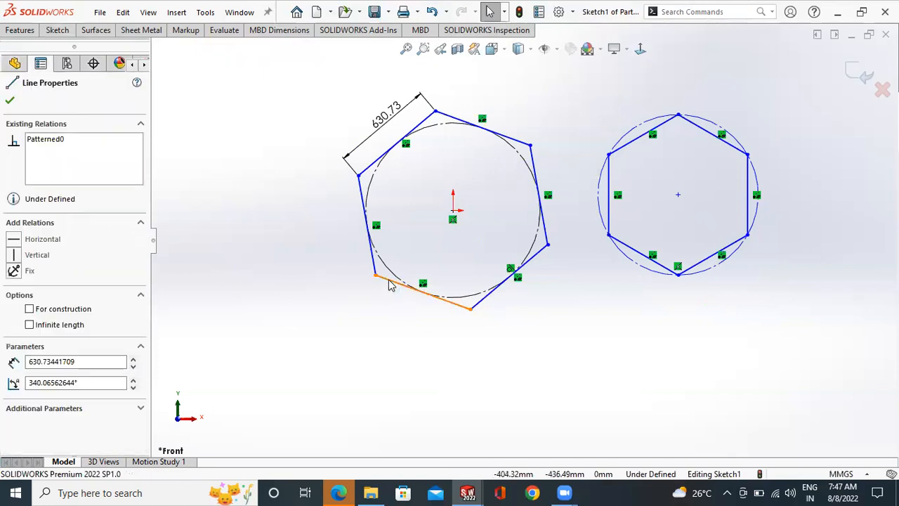
{"action": "right_click", "coordinate": [393, 287]}
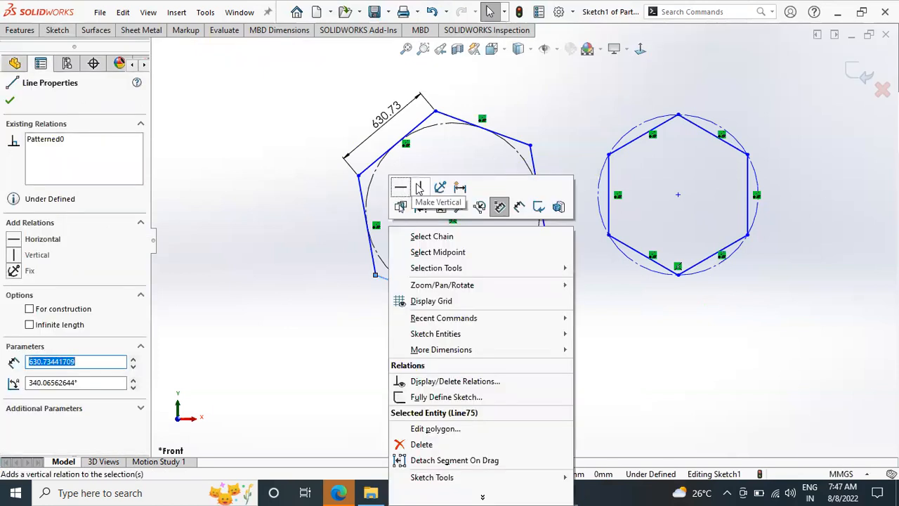
{"action": "left_click", "coordinate": [402, 189]}
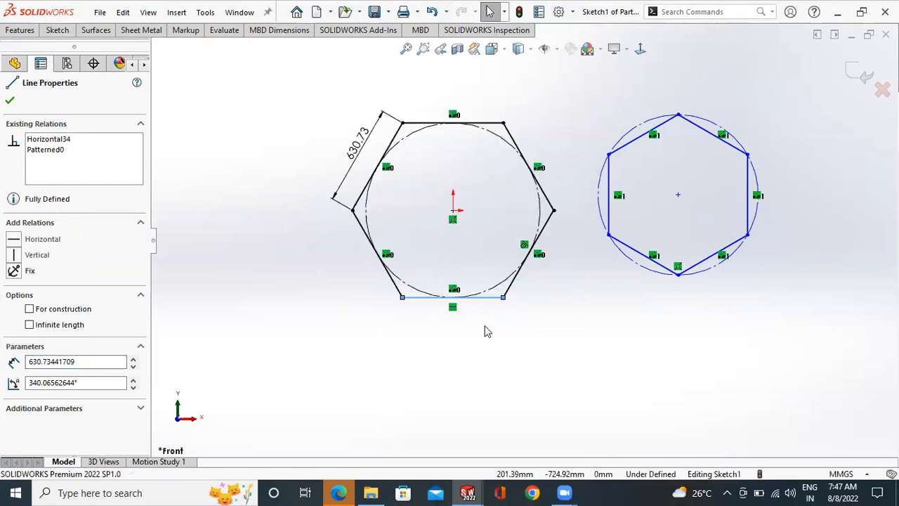
{"action": "left_click", "coordinate": [494, 233]}
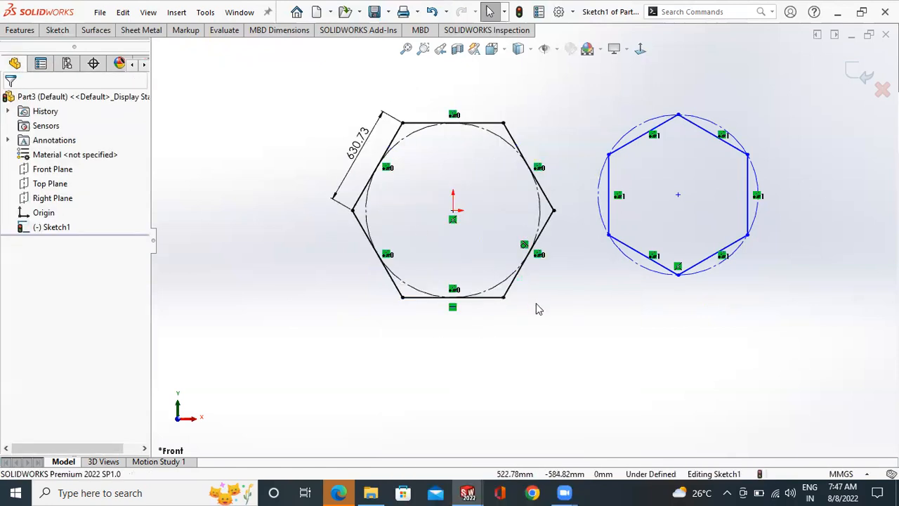
- Add a horizontal relation to the lower-left side of the second hexagon, right of the origin
{"action": "scroll", "coordinate": [547, 296], "scroll_direction": "up", "scroll_amount": 2}
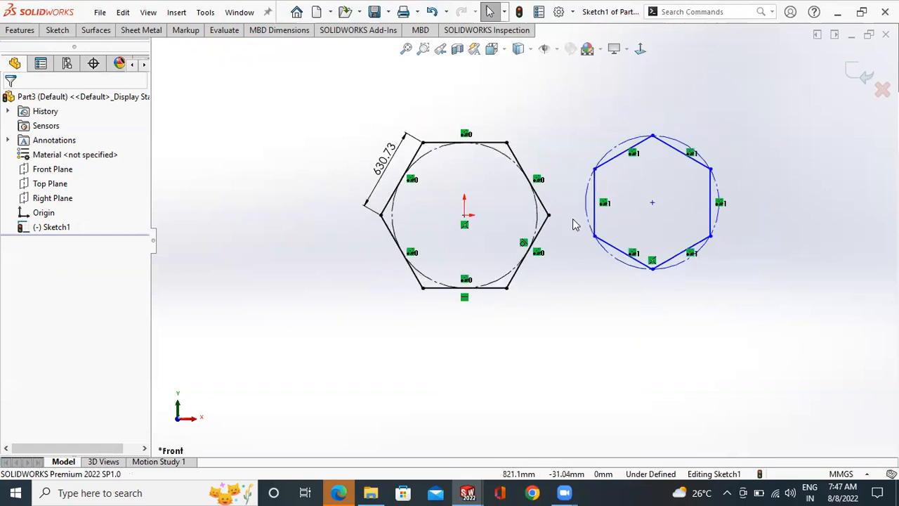
{"action": "scroll", "coordinate": [575, 229], "scroll_direction": "down", "scroll_amount": 2}
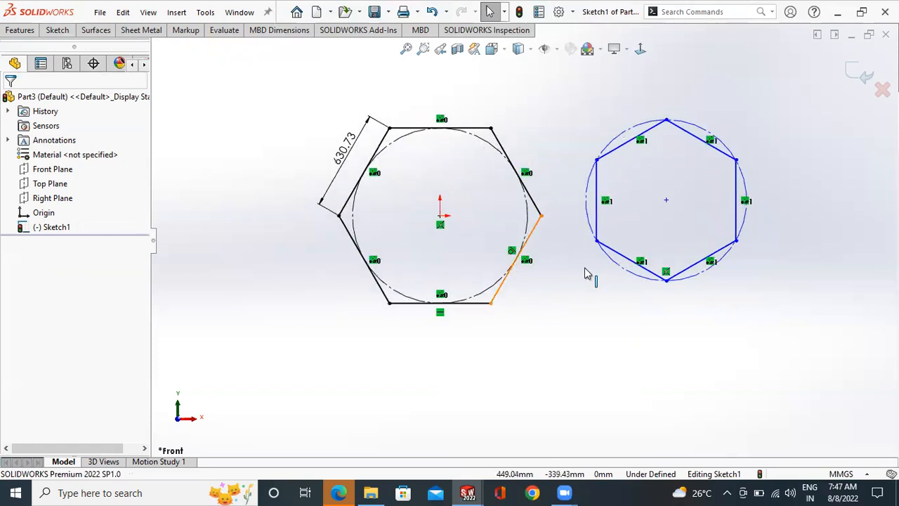
{"action": "scroll", "coordinate": [663, 270], "scroll_direction": "up", "scroll_amount": 1}
{"action": "scroll", "coordinate": [582, 262], "scroll_direction": "down", "scroll_amount": 2}
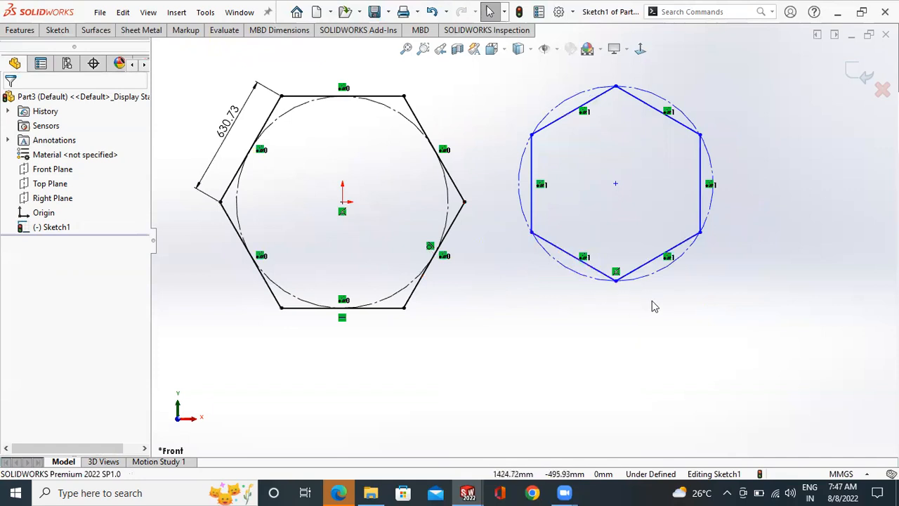
{"action": "right_click", "coordinate": [562, 249]}
{"action": "left_click", "coordinate": [567, 188]}
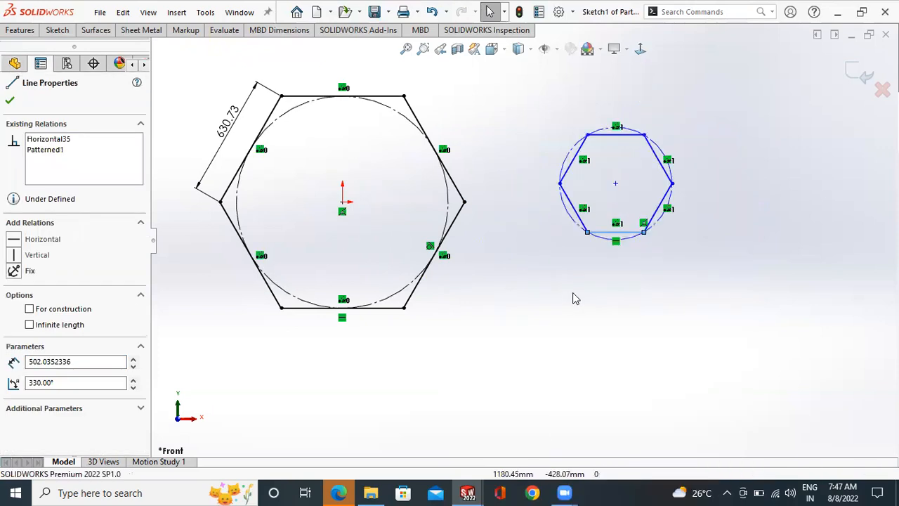
{"action": "scroll", "coordinate": [698, 194], "scroll_direction": "down", "scroll_amount": 2}
{"action": "left_click", "coordinate": [694, 222]}
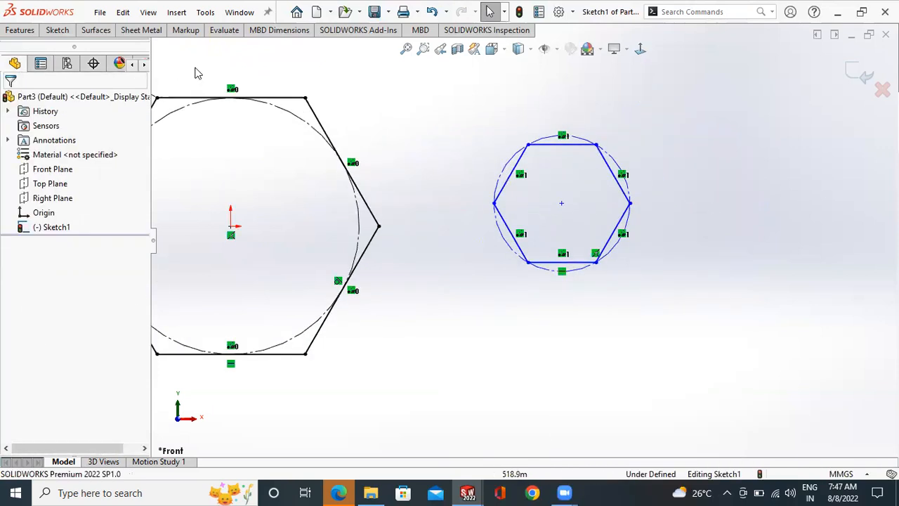
- Add a vertical dimension to the upper-right side of the second hexagon, accepting the current value
{"action": "left_click", "coordinate": [57, 31]}
{"action": "left_click", "coordinate": [607, 163]}
{"action": "left_click", "coordinate": [640, 156]}
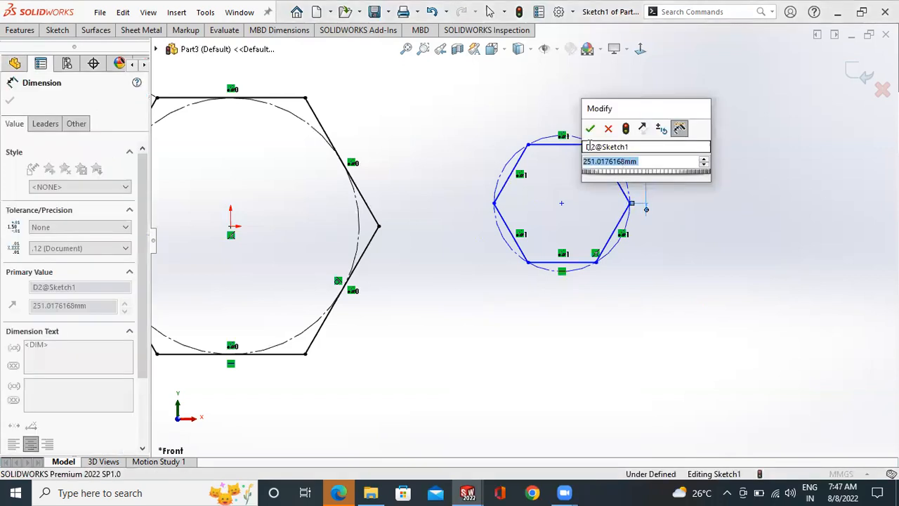
{"action": "key", "text": "Return"}
{"action": "key", "text": "Escape"}
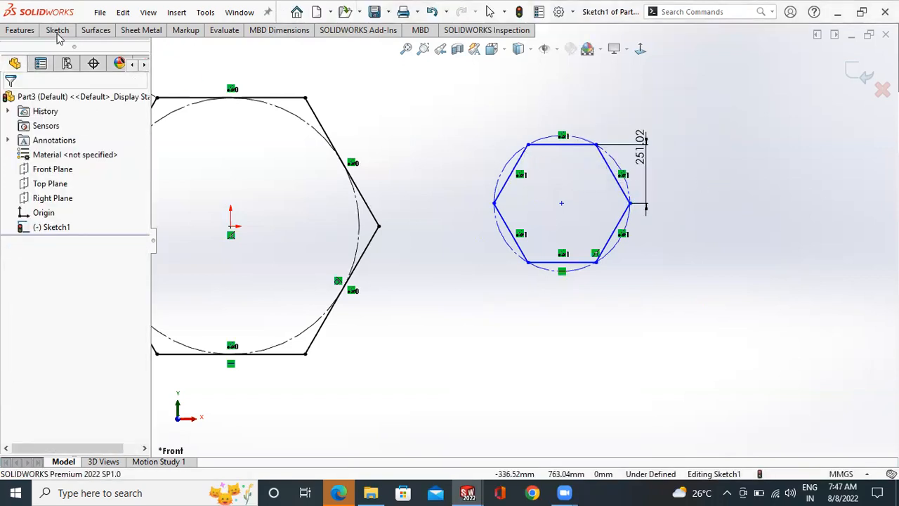
- Try to dimension the second hexagon's top side, cancel it, and delete the vertical dimension on its upper-right side
{"action": "left_click", "coordinate": [546, 144]}
{"action": "left_click", "coordinate": [549, 124]}
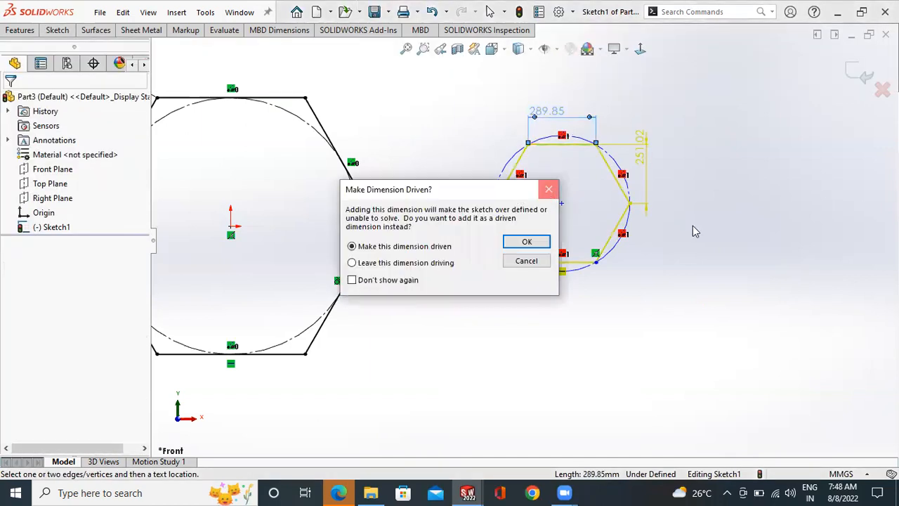
{"action": "key", "text": "Escape"}
{"action": "key", "text": "Escape"}
{"action": "left_click", "coordinate": [653, 188]}
{"action": "key", "text": "Delete"}
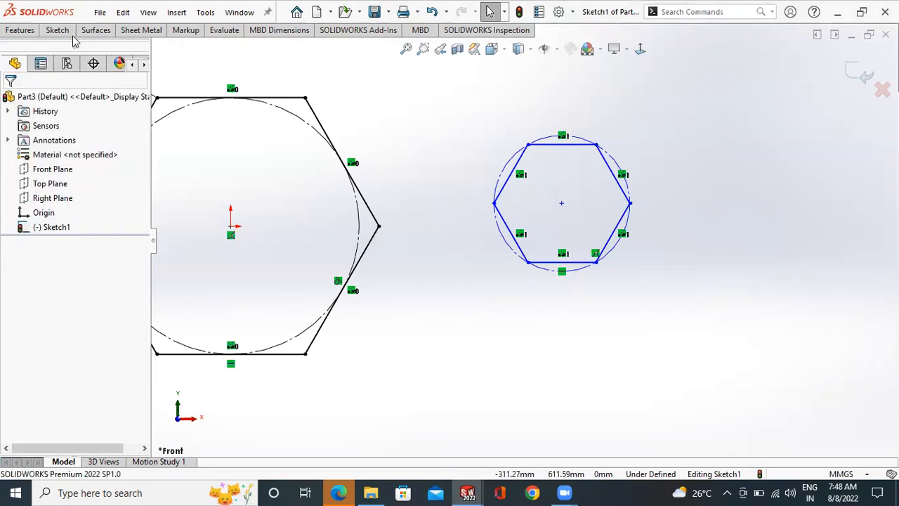
- Add a diameter dimension to the second hexagon's construction circle, accepting the current value
{"action": "left_click", "coordinate": [610, 160]}
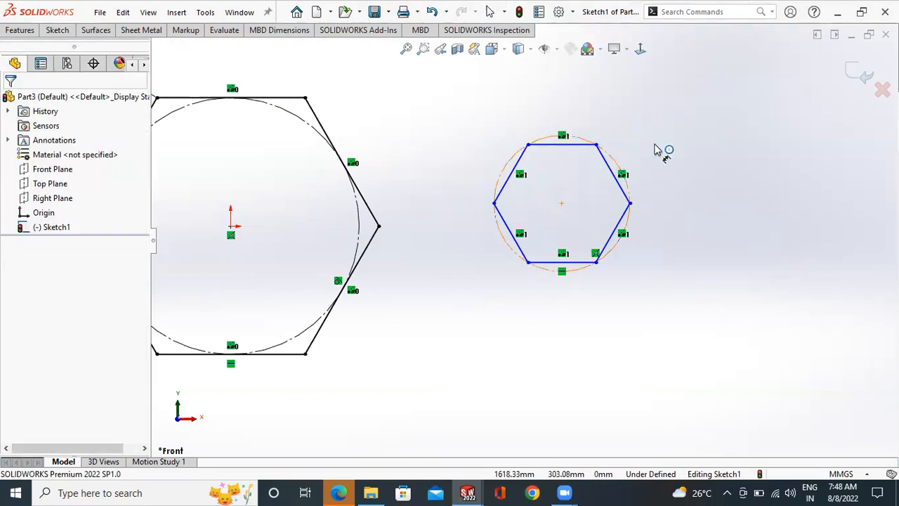
{"action": "left_click", "coordinate": [686, 138]}
{"action": "left_click", "coordinate": [681, 135]}
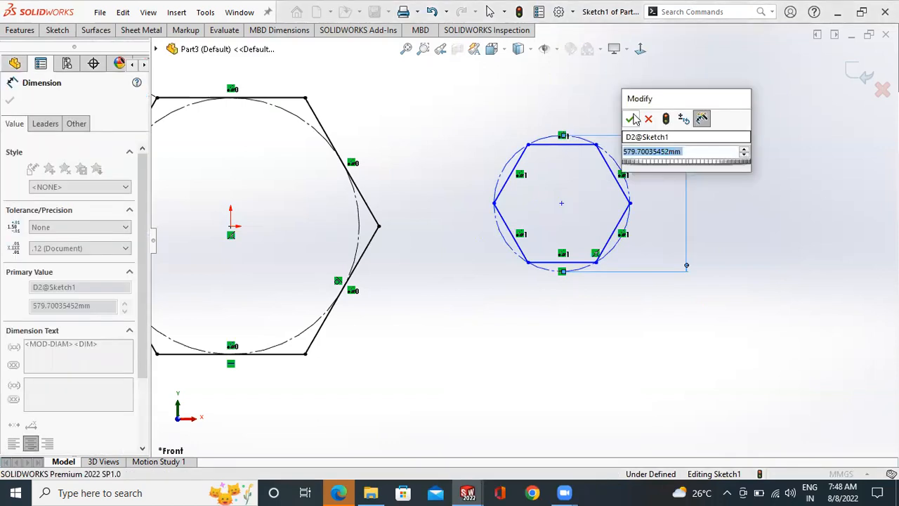
{"action": "left_click", "coordinate": [630, 119]}
- Add a horizontal dimension between the origin and the second hexagon's centre, accepting the current value
{"action": "scroll", "coordinate": [352, 211], "scroll_direction": "up", "scroll_amount": 3}
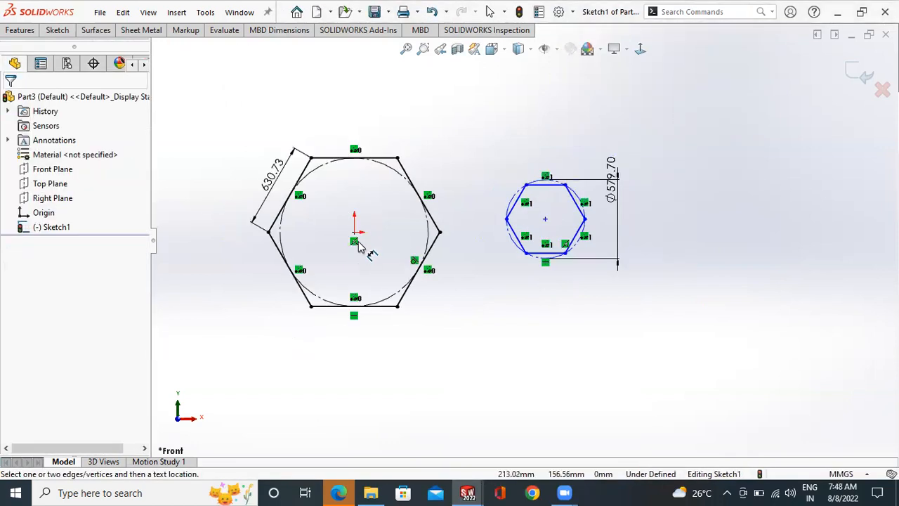
{"action": "scroll", "coordinate": [568, 358], "scroll_direction": "down", "scroll_amount": 1}
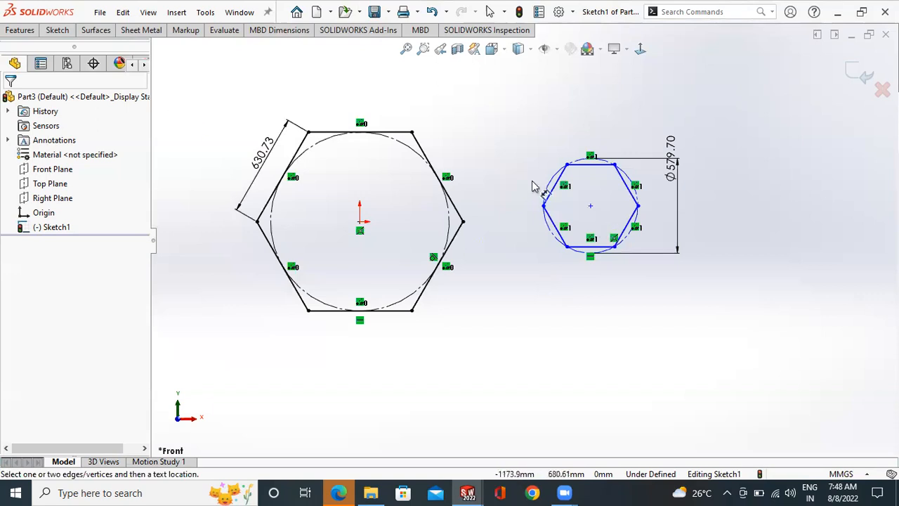
{"action": "left_click", "coordinate": [361, 224]}
{"action": "left_click", "coordinate": [590, 205]}
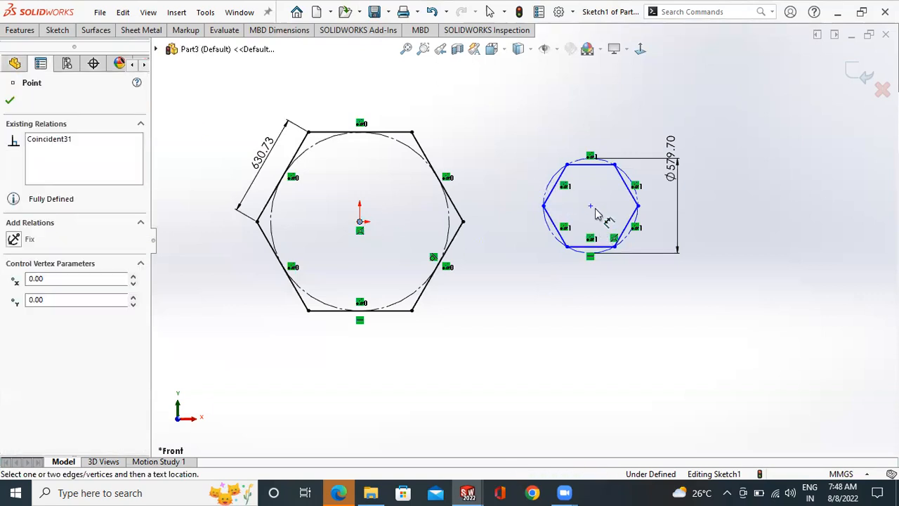
{"action": "left_click", "coordinate": [590, 313]}
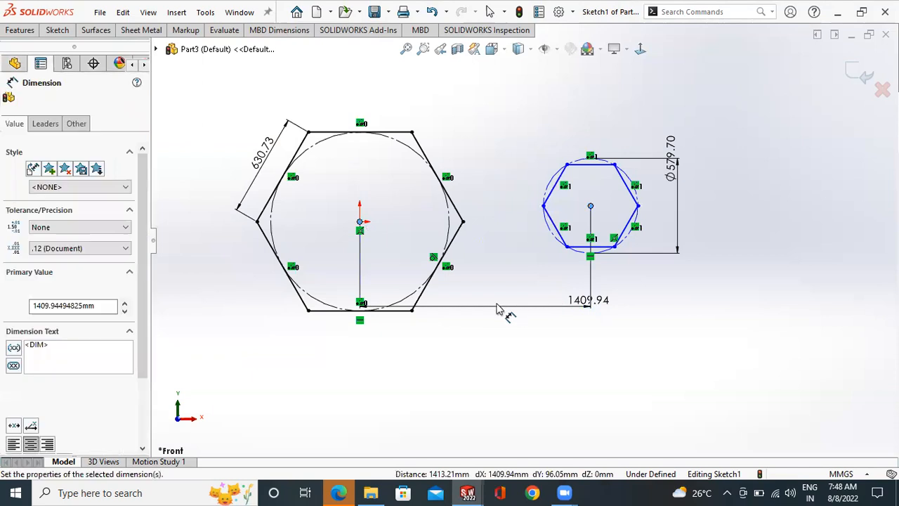
{"action": "left_click", "coordinate": [533, 290]}
{"action": "left_click", "coordinate": [704, 241]}
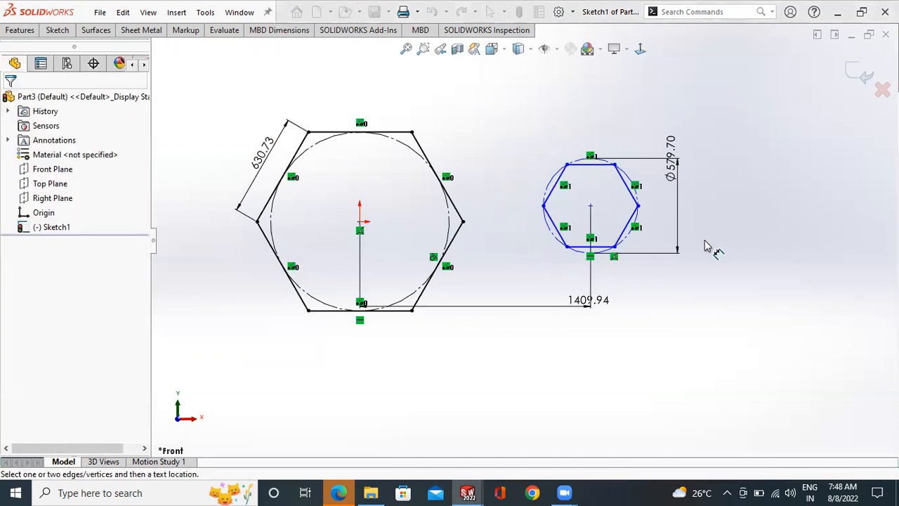
- Delete both hexagons together with their construction circles and dimensions
{"action": "scroll", "coordinate": [703, 239], "scroll_direction": "up", "scroll_amount": 3}
{"action": "key", "text": "Escape"}
{"action": "left_click_drag", "start_coordinate": [698, 138], "coordinate": [520, 363]}
{"action": "key", "text": "Delete"}
{"action": "left_click_drag", "start_coordinate": [358, 391], "coordinate": [527, 139]}
{"action": "key", "text": "Delete"}
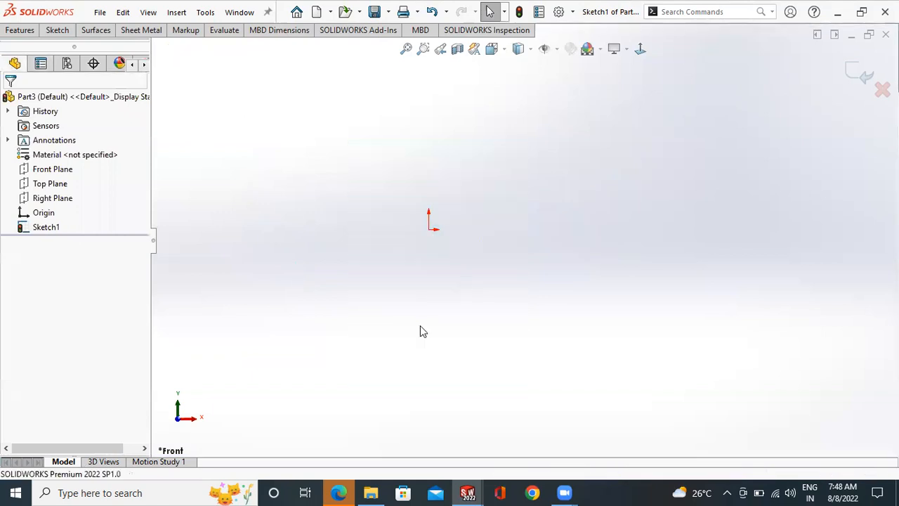
- Sketch an upward-bulging 3 Point Arc with a radius of about 708 mm, above and to the left of the origin
{"action": "scroll", "coordinate": [486, 224], "scroll_direction": "up", "scroll_amount": 3}
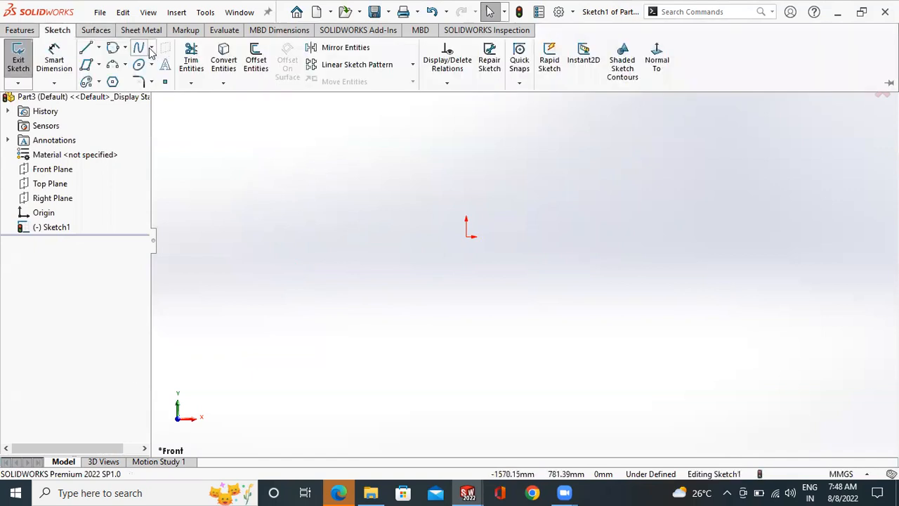
{"action": "left_click", "coordinate": [151, 47]}
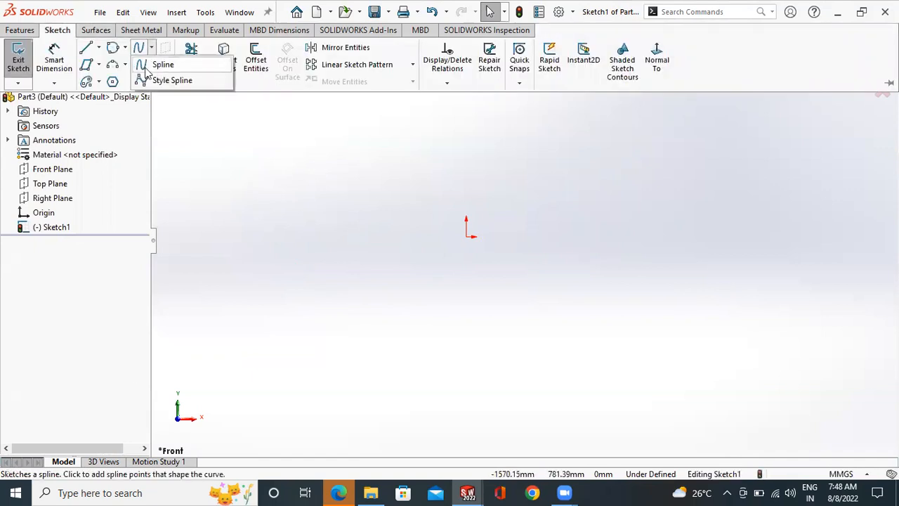
{"action": "left_click", "coordinate": [125, 64]}
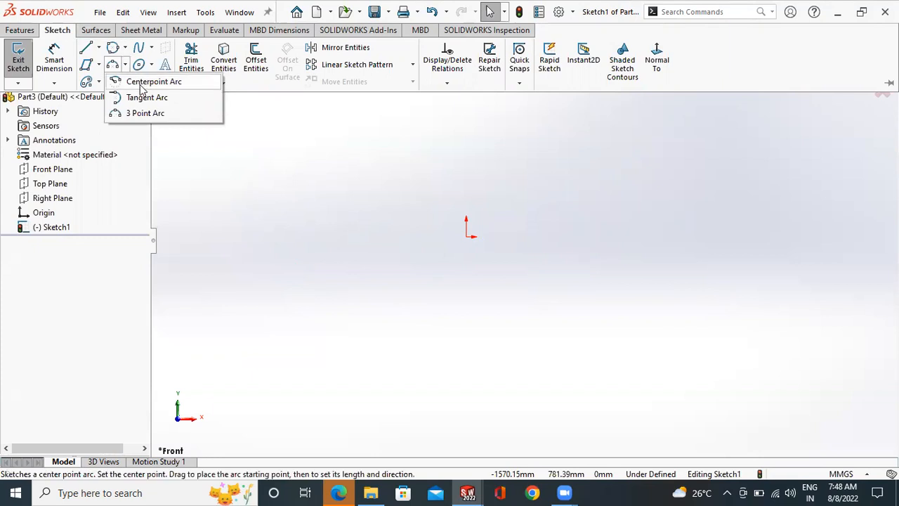
{"action": "left_click", "coordinate": [146, 113]}
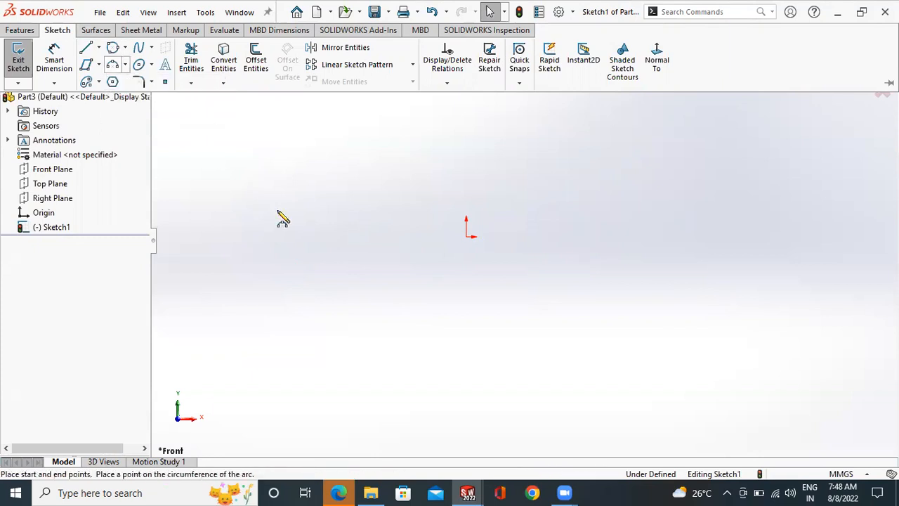
{"action": "left_click", "coordinate": [279, 211]}
{"action": "left_click", "coordinate": [437, 155]}
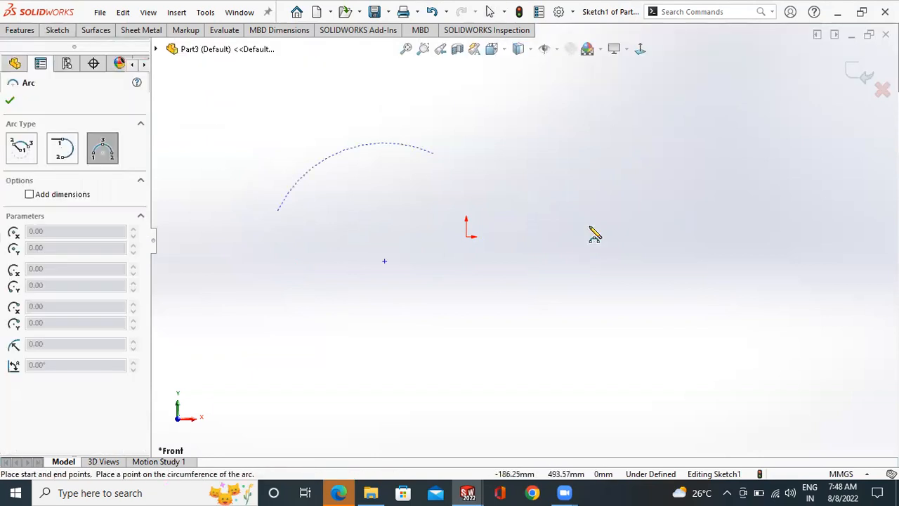
{"action": "left_click", "coordinate": [373, 141]}
{"action": "right_click", "coordinate": [383, 144]}
{"action": "left_click", "coordinate": [391, 149]}
{"action": "scroll", "coordinate": [353, 134], "scroll_direction": "up", "scroll_amount": 1}
{"action": "scroll", "coordinate": [308, 99], "scroll_direction": "down", "scroll_amount": 2}
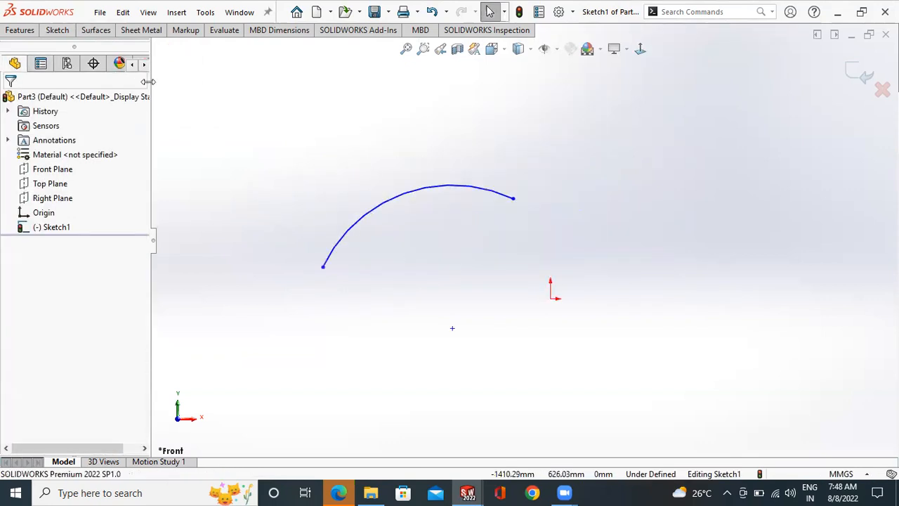
- Sketch a Centerpoint Arc centred on the origin, forming a roughly semicircular curve that opens upward
{"action": "left_click", "coordinate": [58, 31]}
{"action": "left_click", "coordinate": [126, 66]}
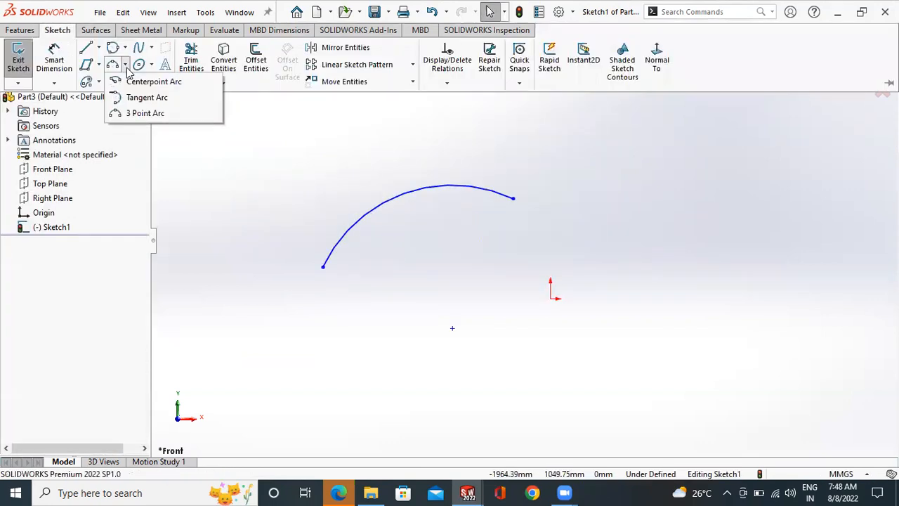
{"action": "left_click", "coordinate": [148, 82]}
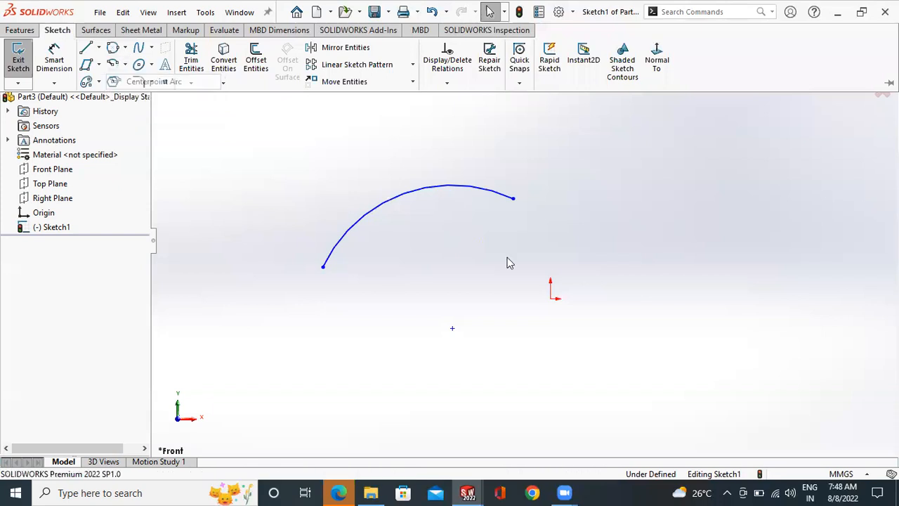
{"action": "left_click", "coordinate": [677, 286]}
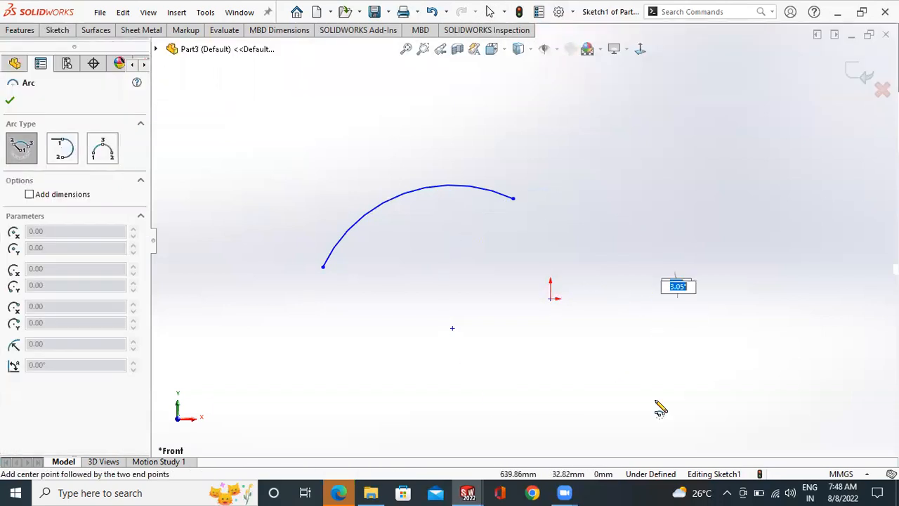
{"action": "left_click", "coordinate": [414, 281]}
{"action": "right_click", "coordinate": [485, 249]}
{"action": "left_click", "coordinate": [495, 252]}
{"action": "scroll", "coordinate": [649, 335], "scroll_direction": "up", "scroll_amount": 1}
{"action": "scroll", "coordinate": [643, 336], "scroll_direction": "up", "scroll_amount": 2}
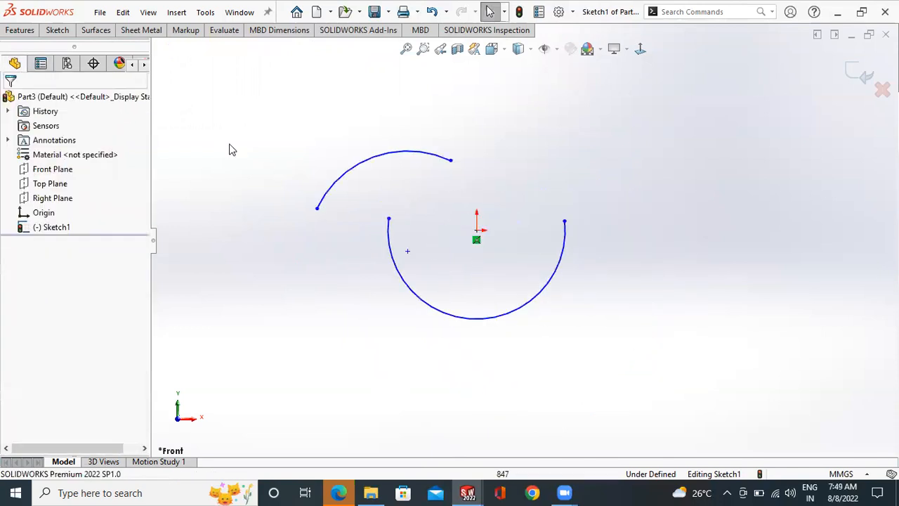
- Sketch two chained Tangent Arcs from the right endpoint of the three-point arc, curving below the origin and back up to the left
{"action": "left_click", "coordinate": [58, 30]}
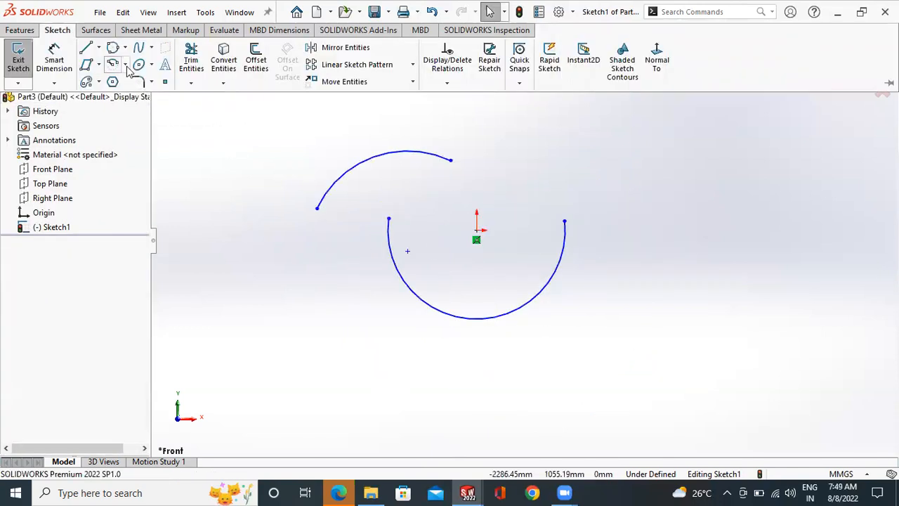
{"action": "left_click", "coordinate": [125, 65]}
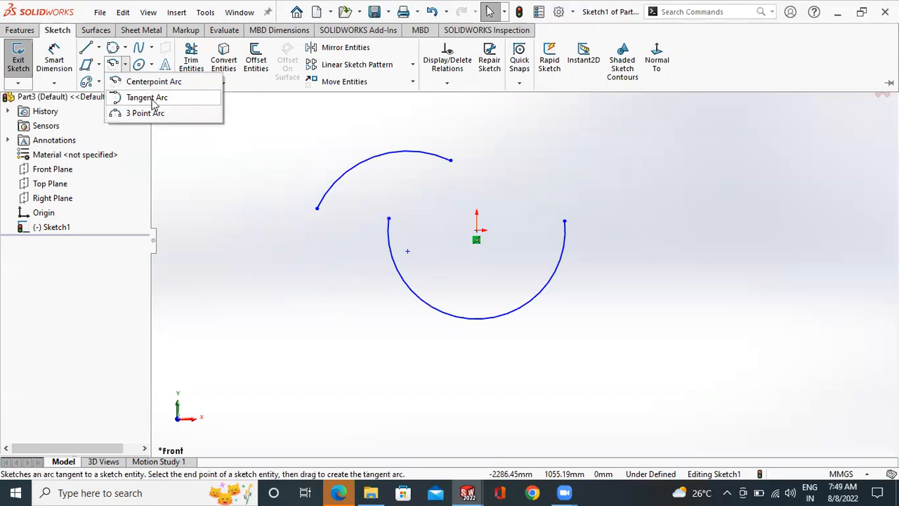
{"action": "left_click", "coordinate": [155, 98]}
{"action": "left_click", "coordinate": [450, 160]}
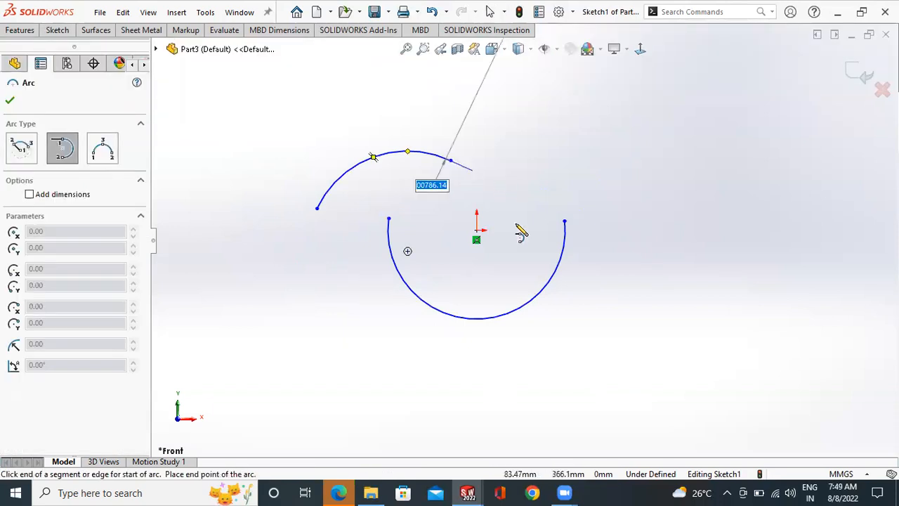
{"action": "left_click", "coordinate": [544, 362]}
{"action": "left_click", "coordinate": [409, 224]}
{"action": "right_click", "coordinate": [411, 231]}
{"action": "left_click", "coordinate": [435, 231]}
- Sketch a wavy ten-point Spline above and to the left of the arcs, and select its ninth point
{"action": "left_click", "coordinate": [68, 29]}
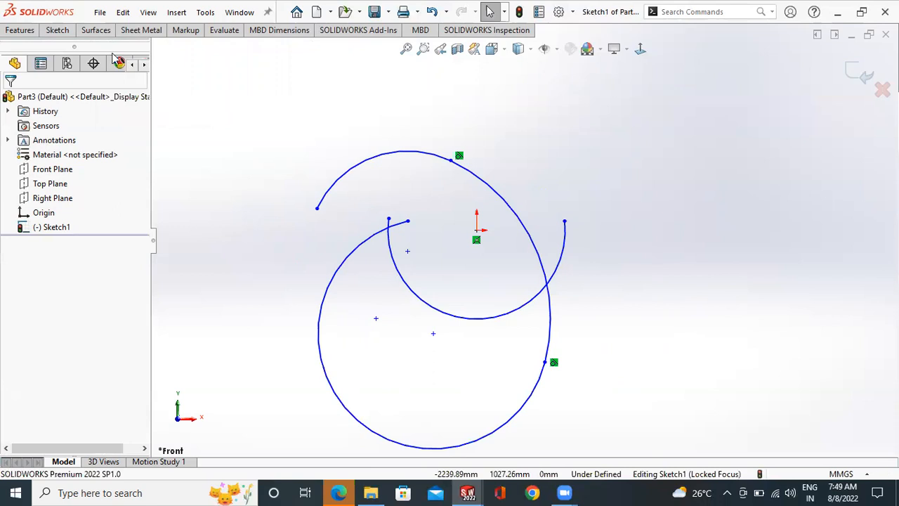
{"action": "left_click", "coordinate": [58, 30]}
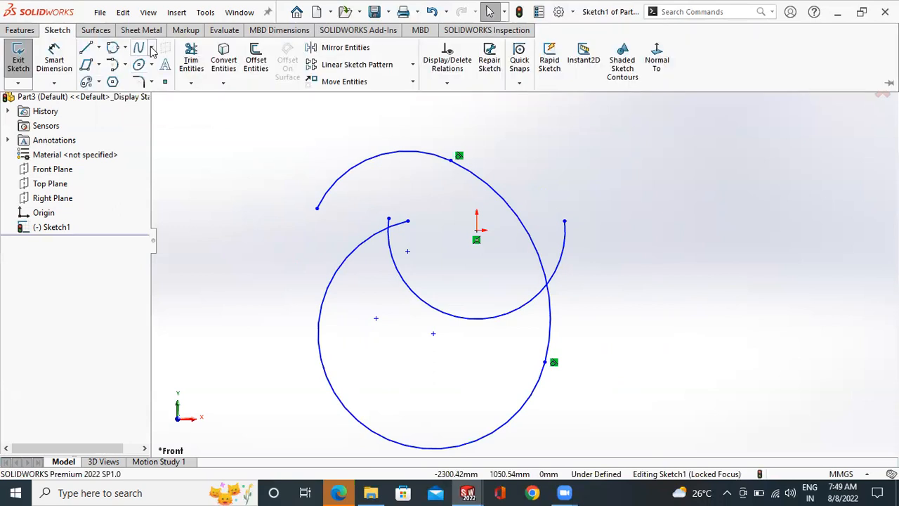
{"action": "left_click", "coordinate": [151, 49]}
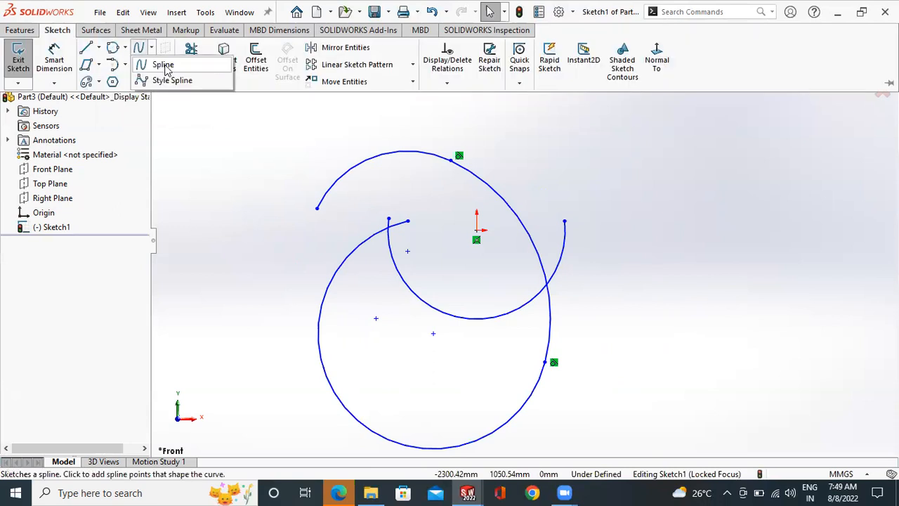
{"action": "left_click", "coordinate": [165, 64]}
{"action": "scroll", "coordinate": [440, 157], "scroll_direction": "up", "scroll_amount": 2}
{"action": "scroll", "coordinate": [293, 160], "scroll_direction": "down", "scroll_amount": 3}
{"action": "scroll", "coordinate": [410, 233], "scroll_direction": "up", "scroll_amount": 2}
{"action": "scroll", "coordinate": [292, 191], "scroll_direction": "up", "scroll_amount": 1}
{"action": "scroll", "coordinate": [251, 182], "scroll_direction": "down", "scroll_amount": 1}
{"action": "left_click", "coordinate": [251, 182]}
{"action": "left_click", "coordinate": [296, 137]}
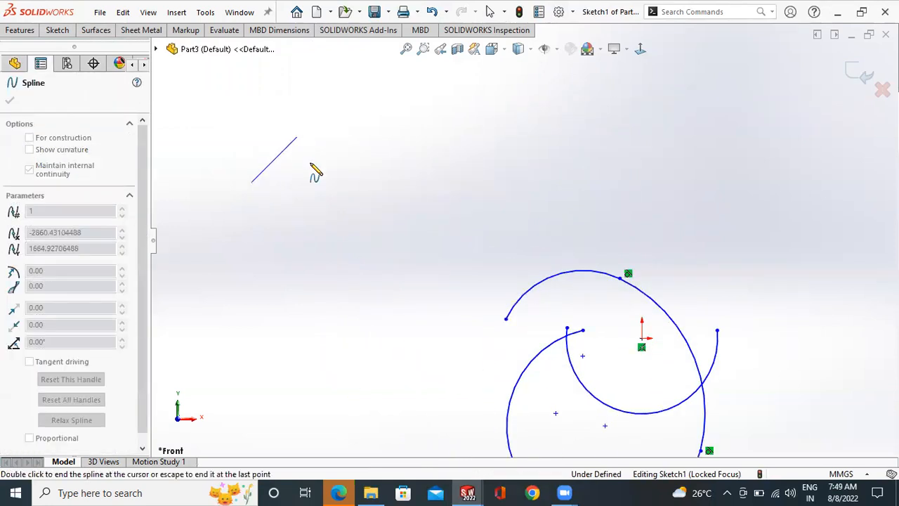
{"action": "left_click", "coordinate": [334, 193]}
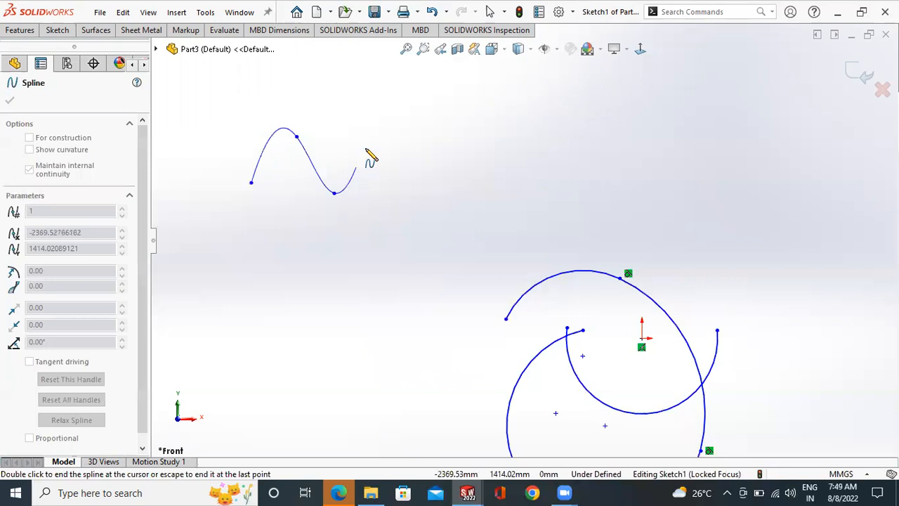
{"action": "left_click", "coordinate": [373, 140]}
{"action": "left_click", "coordinate": [408, 195]}
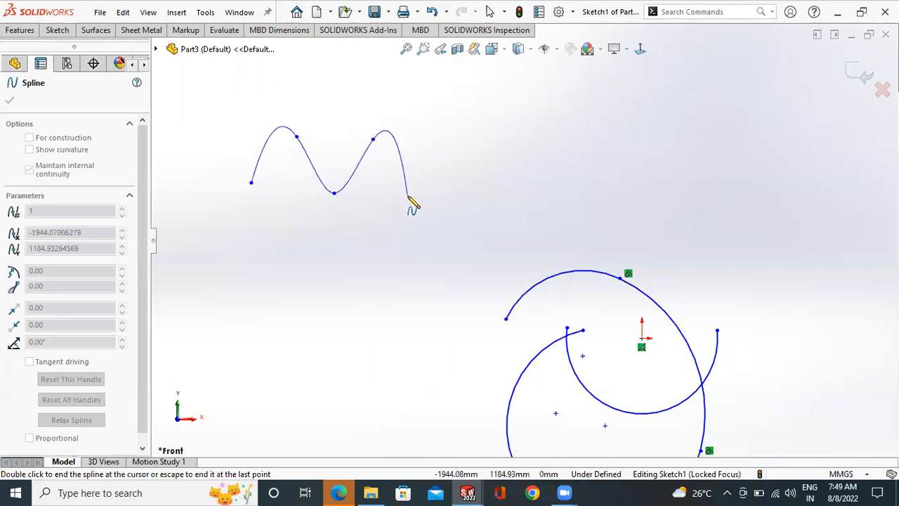
{"action": "left_click", "coordinate": [461, 144]}
{"action": "left_click", "coordinate": [483, 191]}
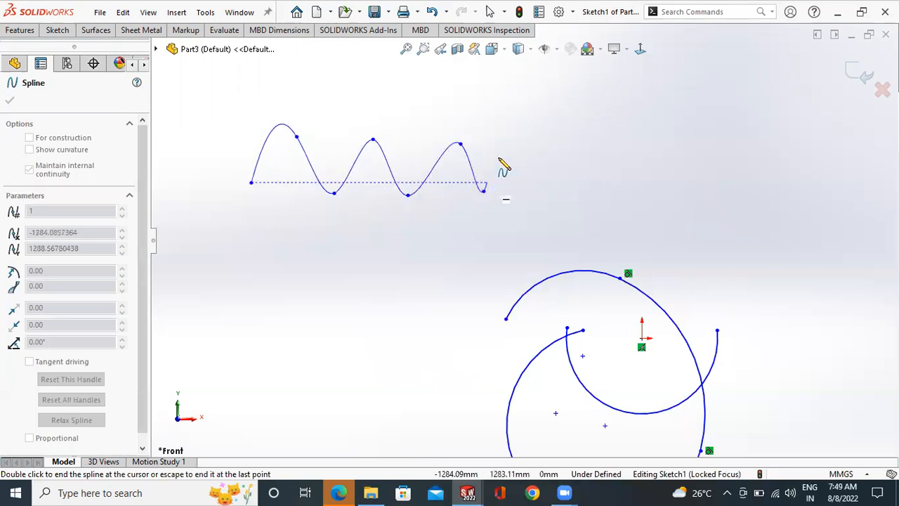
{"action": "left_click", "coordinate": [521, 145]}
{"action": "left_click", "coordinate": [556, 195]}
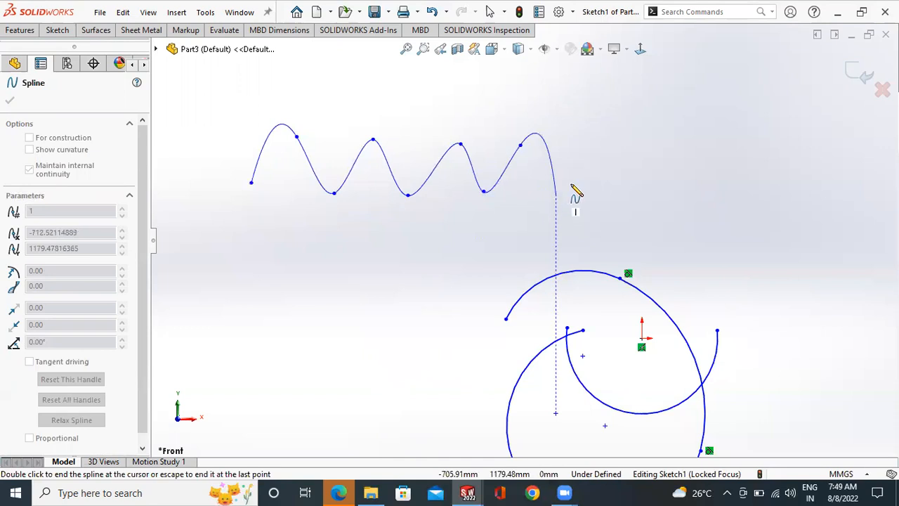
{"action": "left_click", "coordinate": [614, 152]}
{"action": "right_click", "coordinate": [614, 152]}
{"action": "left_click", "coordinate": [634, 159]}
{"action": "left_click_drag", "start_coordinate": [562, 195], "coordinate": [581, 200]}
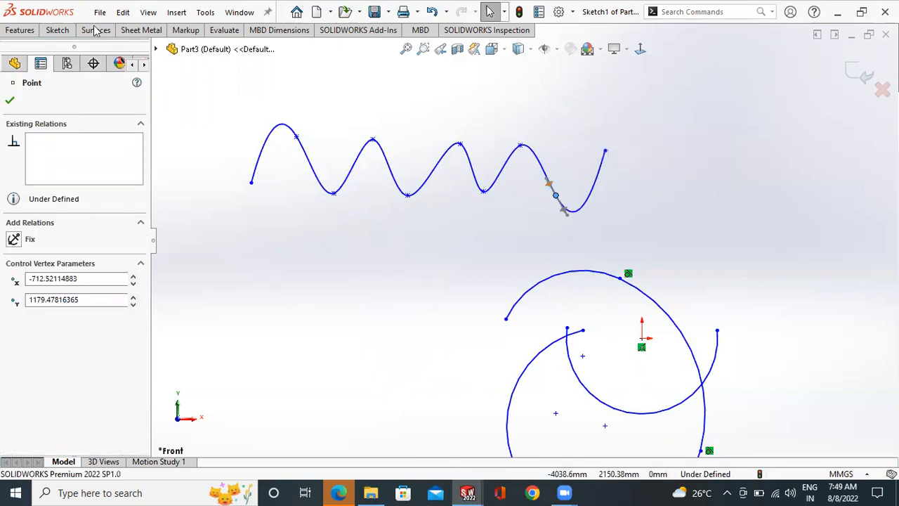
- Sketch a Style Spline with twelve zigzag control vertices below the wavy spline, running across the arcs
{"action": "left_click", "coordinate": [58, 30]}
{"action": "left_click", "coordinate": [152, 47]}
{"action": "left_click", "coordinate": [172, 80]}
{"action": "left_click", "coordinate": [247, 262]}
{"action": "left_click", "coordinate": [307, 233]}
{"action": "left_click", "coordinate": [345, 289]}
{"action": "left_click", "coordinate": [396, 240]}
{"action": "left_click", "coordinate": [430, 303]}
{"action": "left_click", "coordinate": [477, 228]}
{"action": "left_click", "coordinate": [490, 305]}
{"action": "left_click", "coordinate": [529, 231]}
{"action": "left_click", "coordinate": [576, 300]}
{"action": "left_click", "coordinate": [627, 204]}
{"action": "left_click", "coordinate": [674, 272]}
{"action": "left_click", "coordinate": [714, 192]}
{"action": "right_click", "coordinate": [717, 197]}
{"action": "left_click", "coordinate": [732, 202]}
- Delete all the arcs and splines from the sketch
{"action": "scroll", "coordinate": [599, 165], "scroll_direction": "up", "scroll_amount": 5}
{"action": "left_click_drag", "start_coordinate": [660, 139], "coordinate": [447, 365]}
{"action": "key", "text": "Delete"}
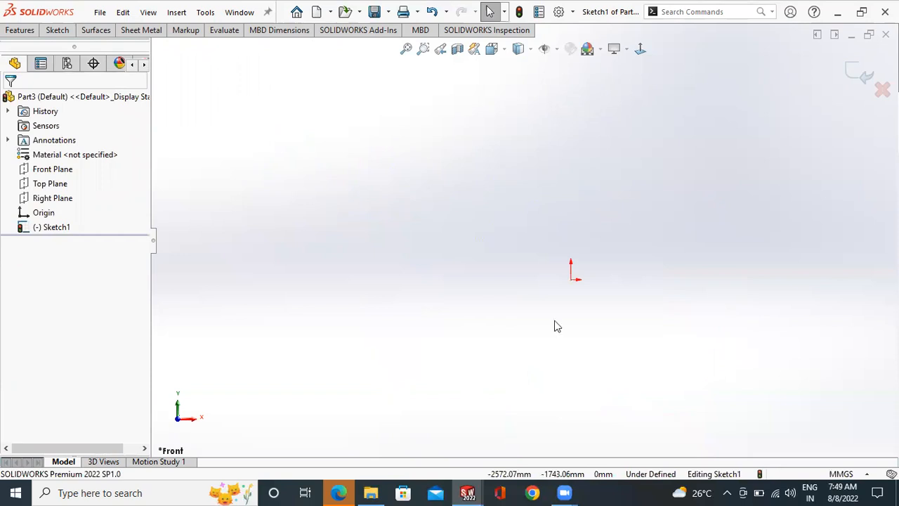
- Sketch a wavy six-point Spline above and to the left of the origin, ending it just short of the origin's horizontal position
{"action": "scroll", "coordinate": [602, 283], "scroll_direction": "down", "scroll_amount": 3}
{"action": "left_click", "coordinate": [57, 29]}
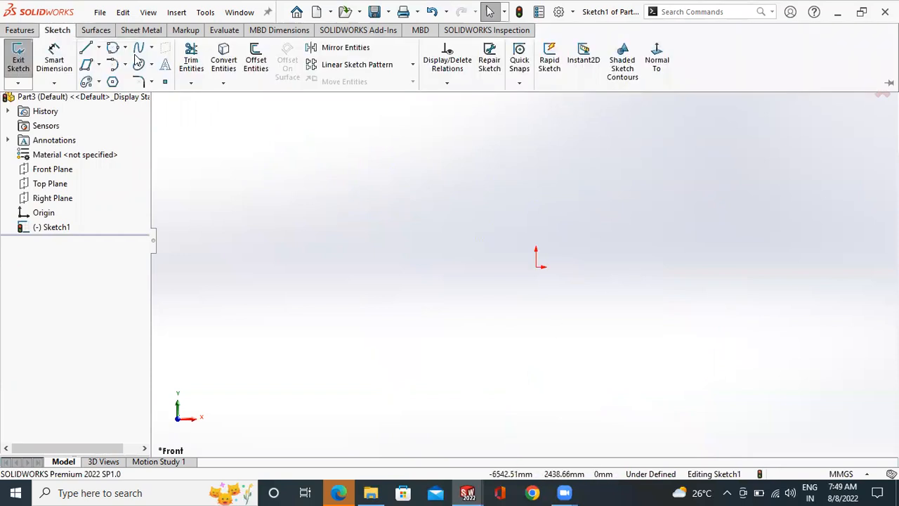
{"action": "left_click", "coordinate": [142, 47]}
{"action": "left_click", "coordinate": [211, 156]}
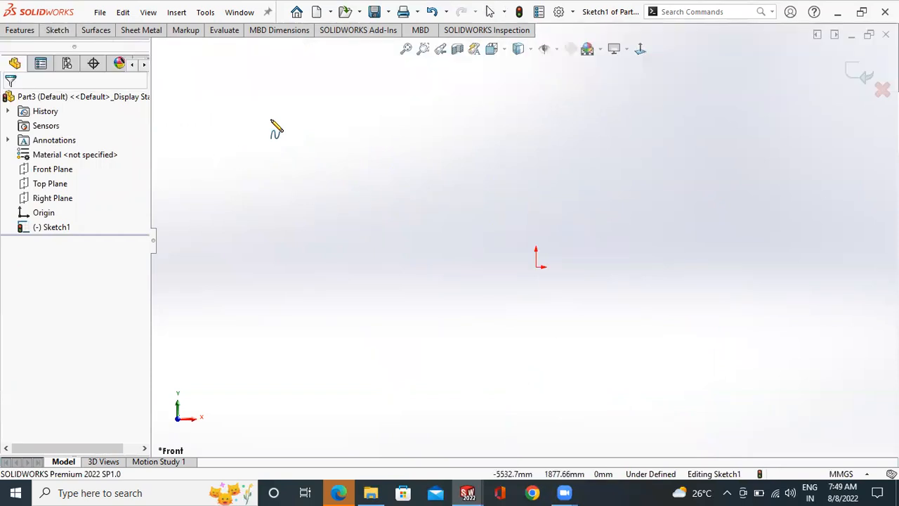
{"action": "left_click", "coordinate": [271, 119]}
{"action": "left_click", "coordinate": [318, 173]}
{"action": "left_click", "coordinate": [397, 131]}
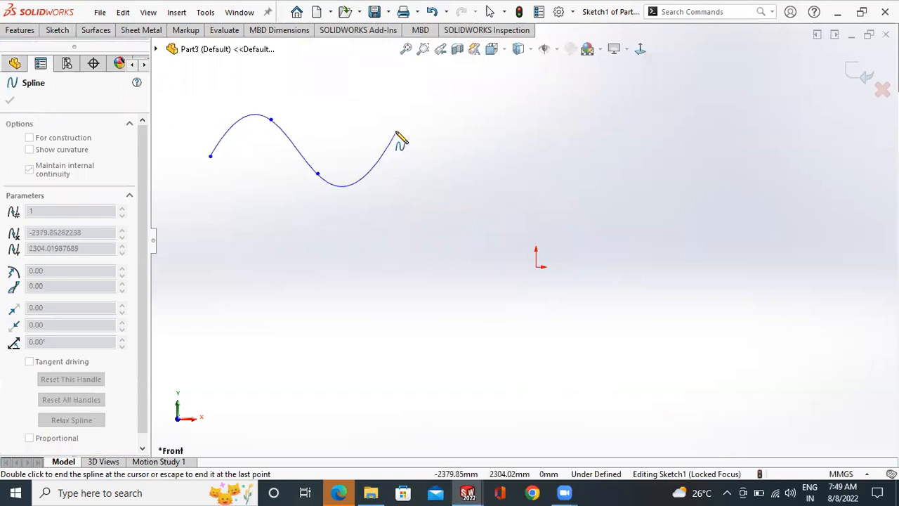
{"action": "left_click", "coordinate": [440, 216]}
{"action": "right_click", "coordinate": [487, 160]}
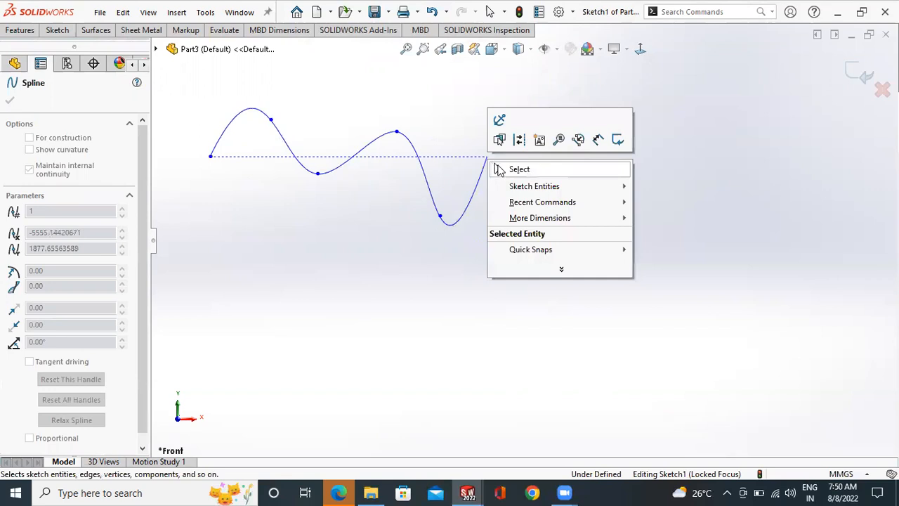
{"action": "left_click", "coordinate": [518, 169]}
- Sketch a zigzag six-vertex Style Spline below the wavy spline, and move its second control vertex to about X -3244, Y 520 mm
{"action": "left_click", "coordinate": [56, 31]}
{"action": "left_click", "coordinate": [152, 47]}
{"action": "left_click", "coordinate": [163, 80]}
{"action": "left_click", "coordinate": [270, 286]}
{"action": "left_click", "coordinate": [334, 243]}
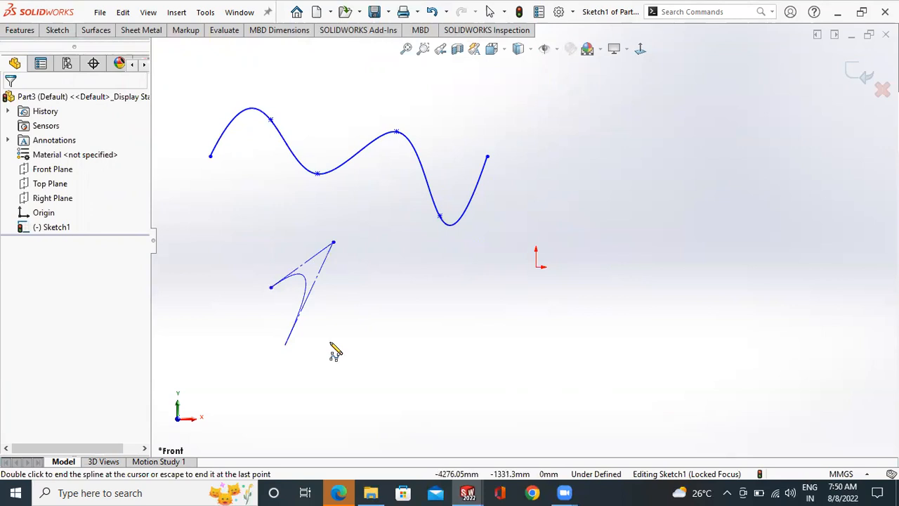
{"action": "left_click", "coordinate": [395, 328]}
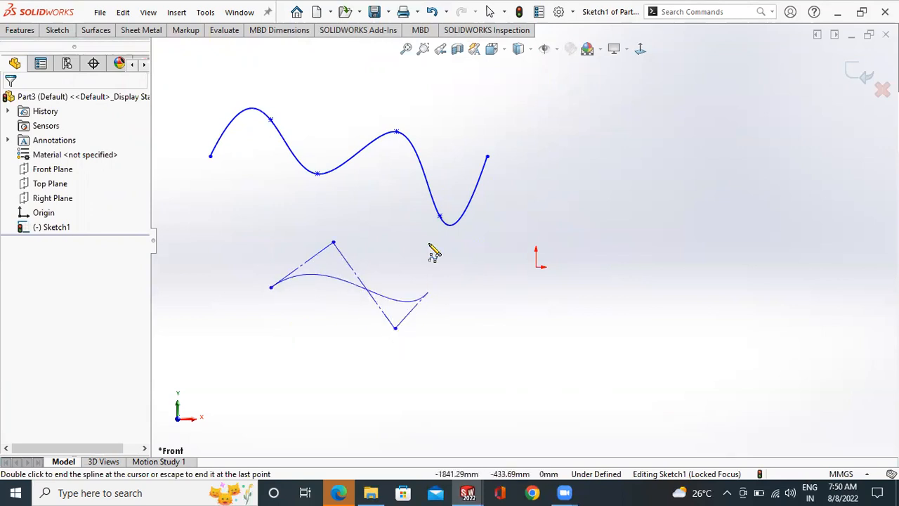
{"action": "left_click", "coordinate": [461, 259]}
{"action": "left_click", "coordinate": [499, 328]}
{"action": "right_click", "coordinate": [526, 276]}
{"action": "key", "text": "Escape"}
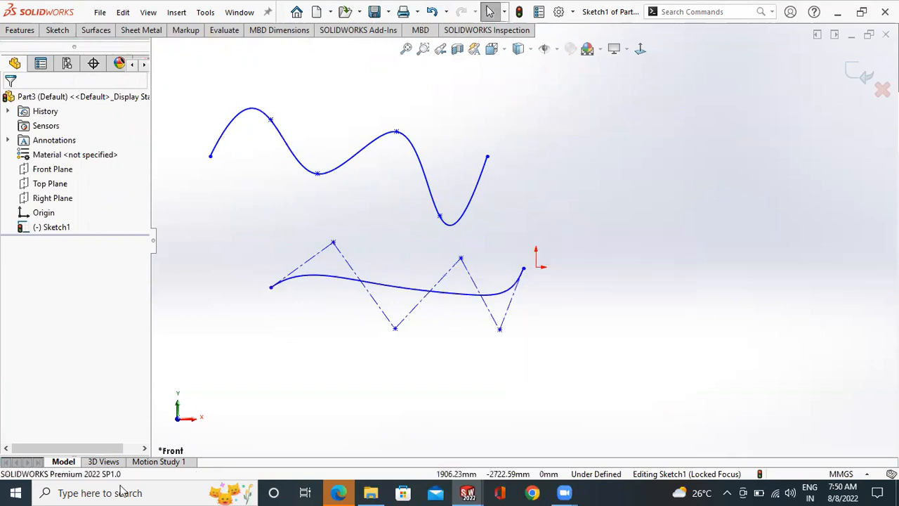
{"action": "mouse_move", "coordinate": [338, 246]}
{"action": "left_mouse_down"}
{"action": "mouse_move", "coordinate": [345, 212]}
{"action": "mouse_move", "coordinate": [345, 236]}
{"action": "left_mouse_up"}
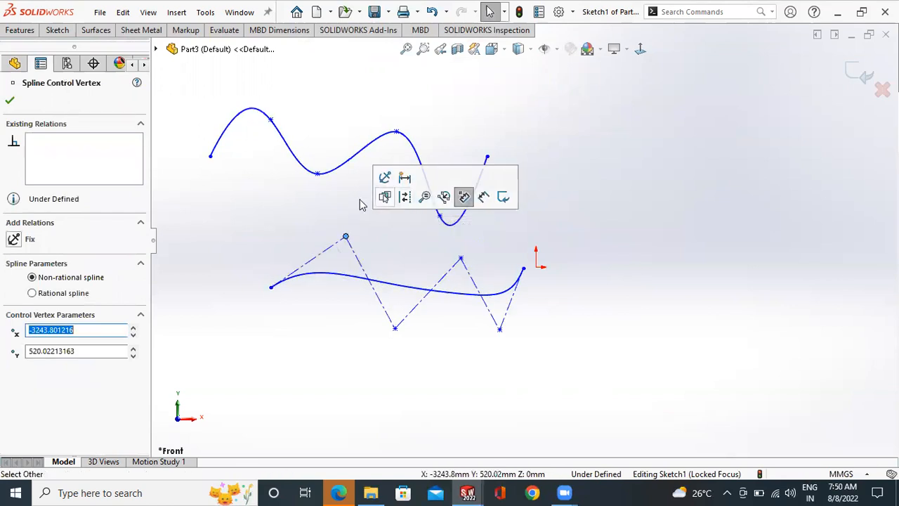
{"action": "left_click", "coordinate": [643, 215]}
- Sketch an L-shaped pair of connected lines to the right of the origin: one running steeply down, one perpendicular to it toward the right
{"action": "scroll", "coordinate": [643, 215], "scroll_direction": "up", "scroll_amount": 3}
{"action": "left_click", "coordinate": [61, 33]}
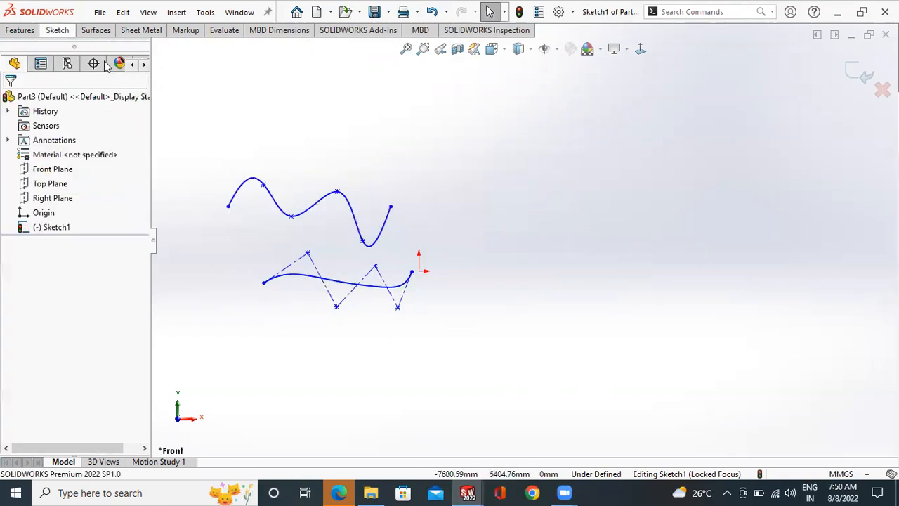
{"action": "left_click", "coordinate": [86, 47]}
{"action": "left_click", "coordinate": [547, 166]}
{"action": "left_click", "coordinate": [553, 287]}
{"action": "double_click", "coordinate": [657, 283]}
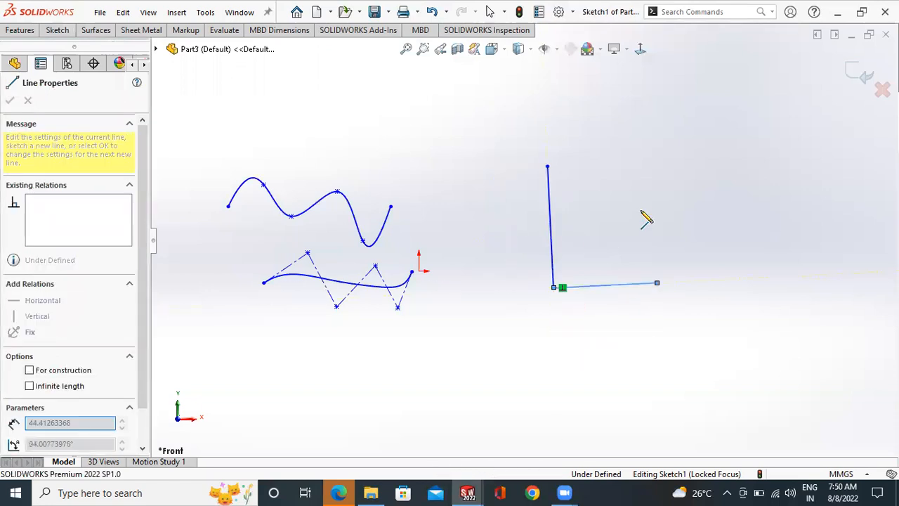
{"action": "key", "text": "Escape"}
- Sketch a five-point Spline from the upper end of the L-shape down to a point just right of its lower line's free end
{"action": "left_click", "coordinate": [58, 31]}
{"action": "left_click", "coordinate": [138, 47]}
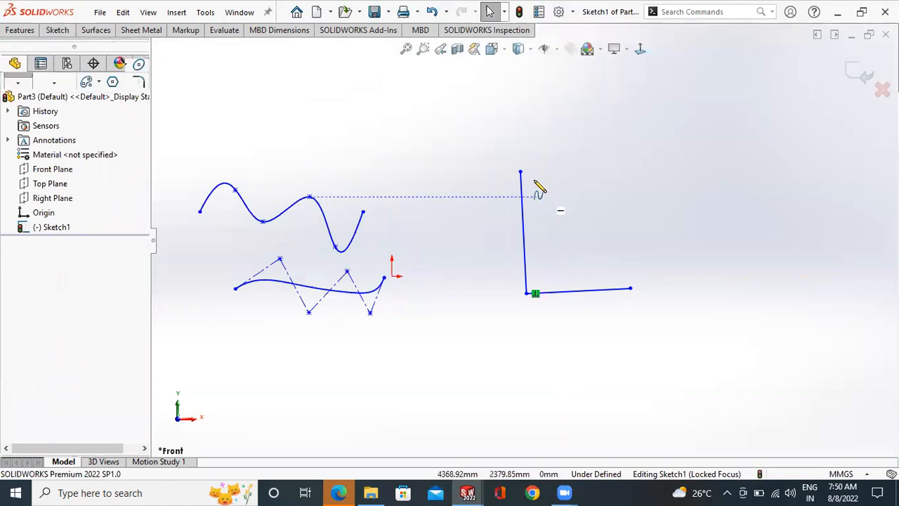
{"action": "left_click", "coordinate": [521, 172]}
{"action": "left_click", "coordinate": [570, 197]}
{"action": "left_click", "coordinate": [584, 222]}
{"action": "left_click", "coordinate": [623, 251]}
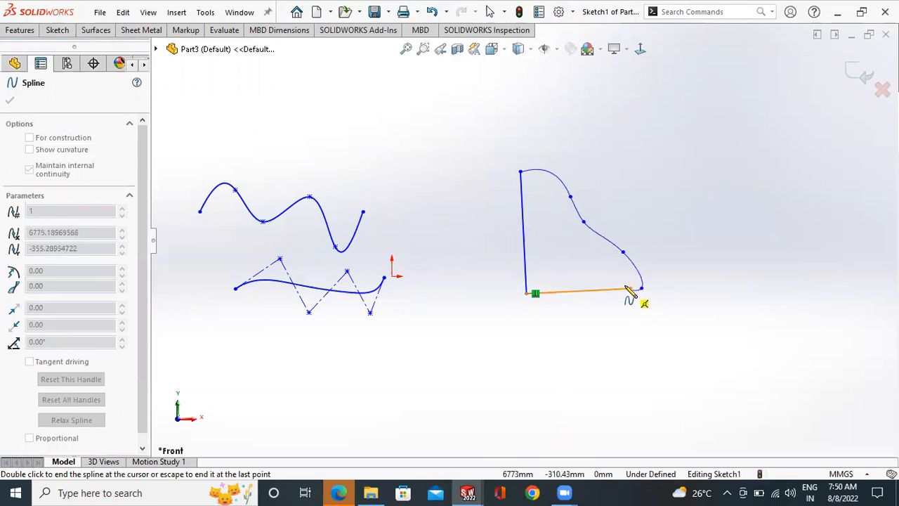
{"action": "scroll", "coordinate": [650, 313], "scroll_direction": "up", "scroll_amount": 3}
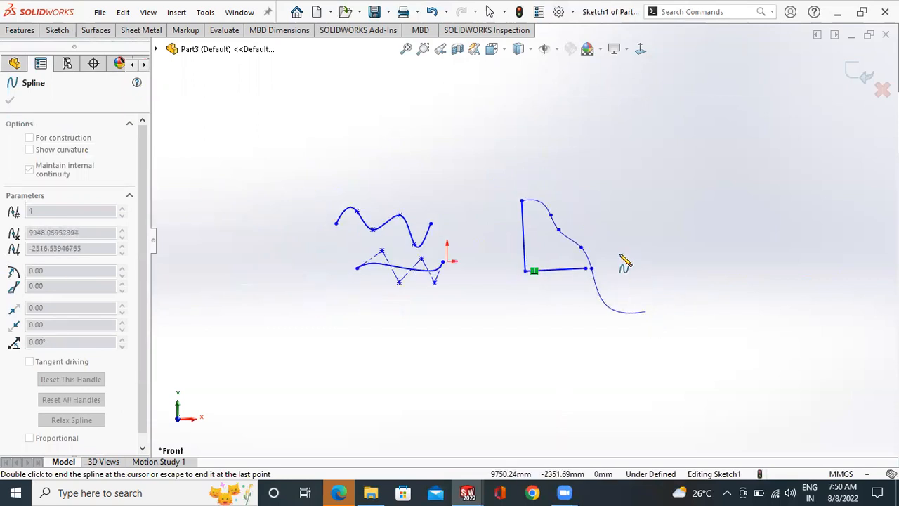
{"action": "key", "text": "Escape"}
- Close the profile with a horizontal line about 311 mm long between the lower line's free end and the spline's end
{"action": "scroll", "coordinate": [604, 261], "scroll_direction": "down", "scroll_amount": 5}
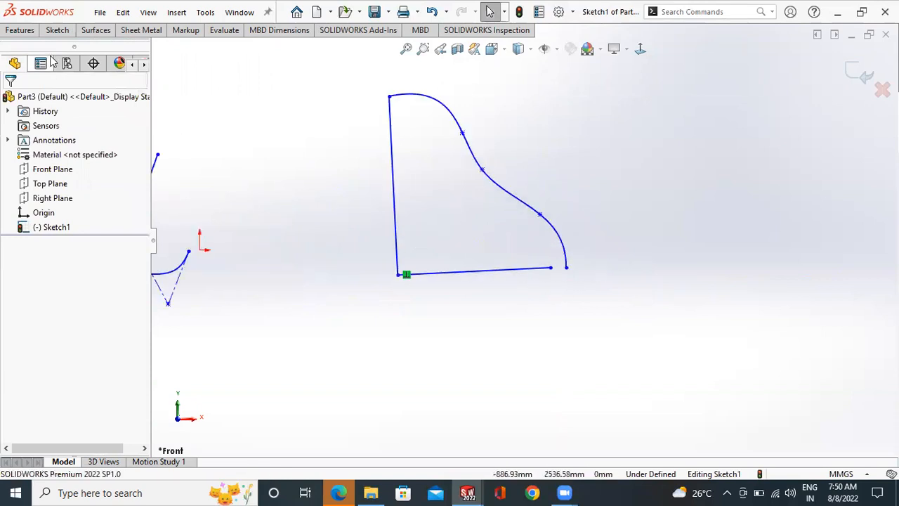
{"action": "left_click", "coordinate": [57, 29]}
{"action": "left_click", "coordinate": [86, 48]}
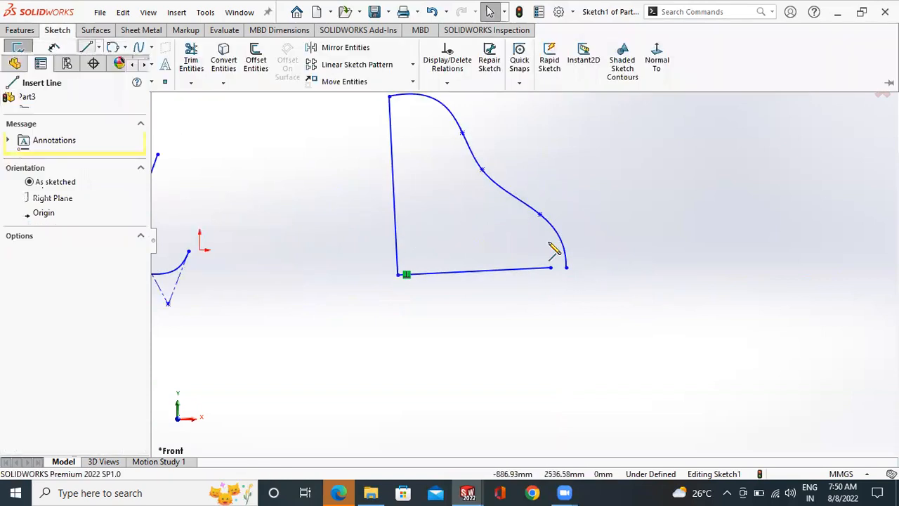
{"action": "left_click", "coordinate": [566, 267]}
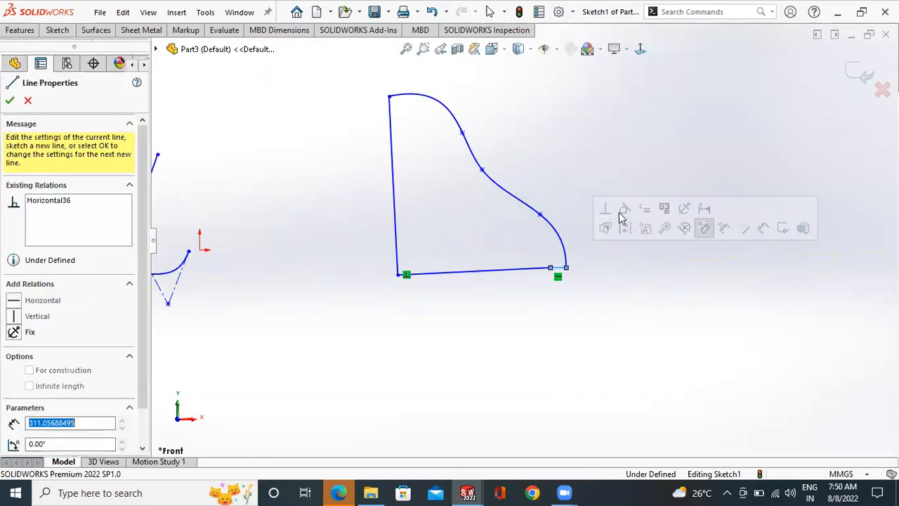